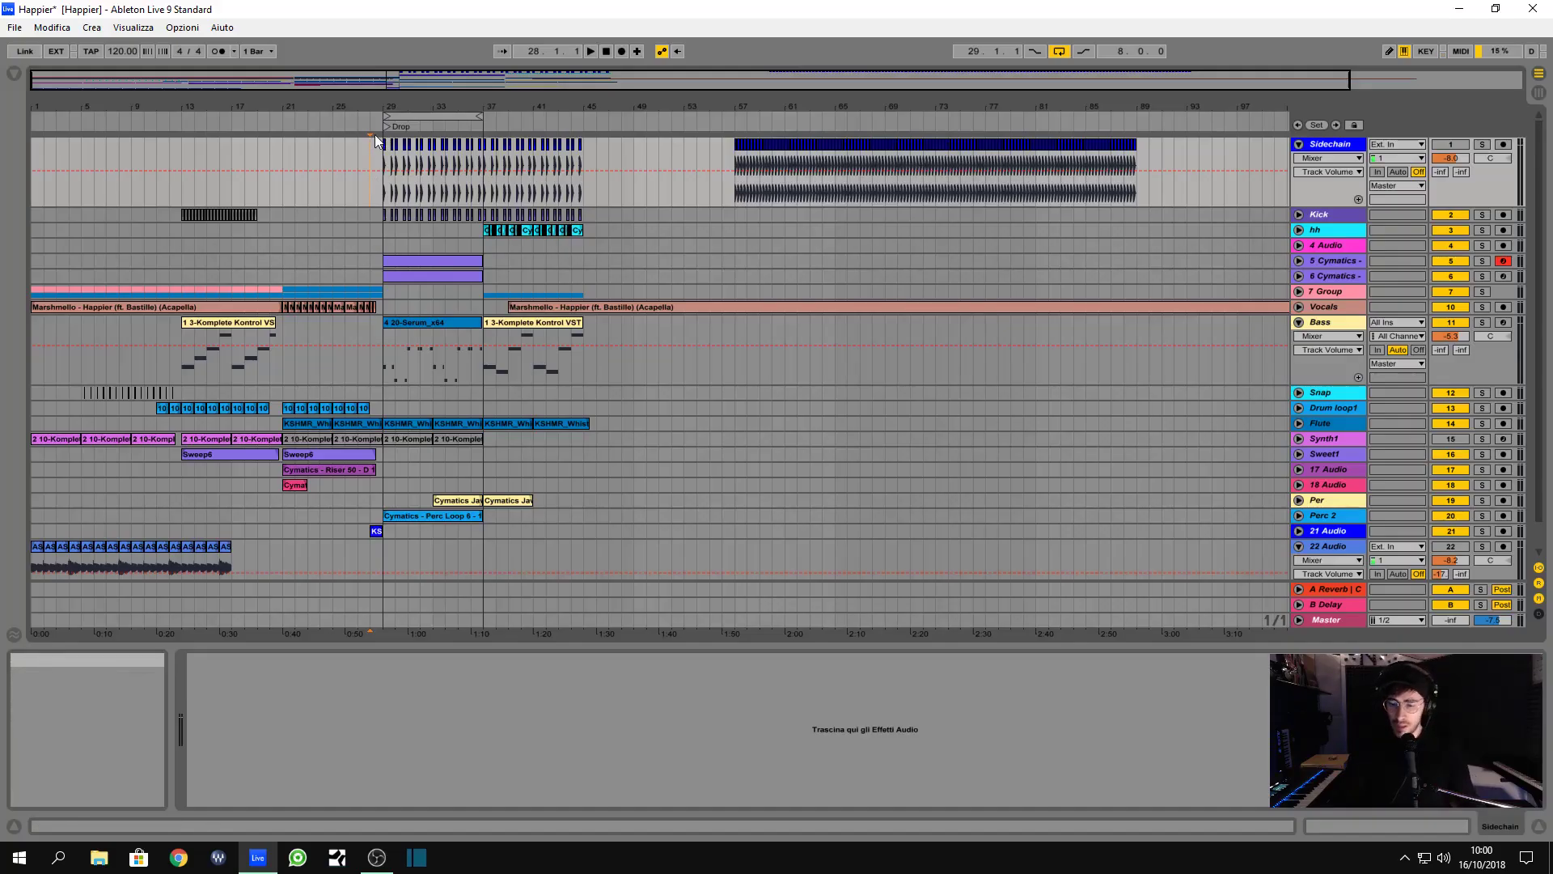
- Audition the drop from bar 28, then set the start to bar 29 and zoom in near bar 1
key("space")
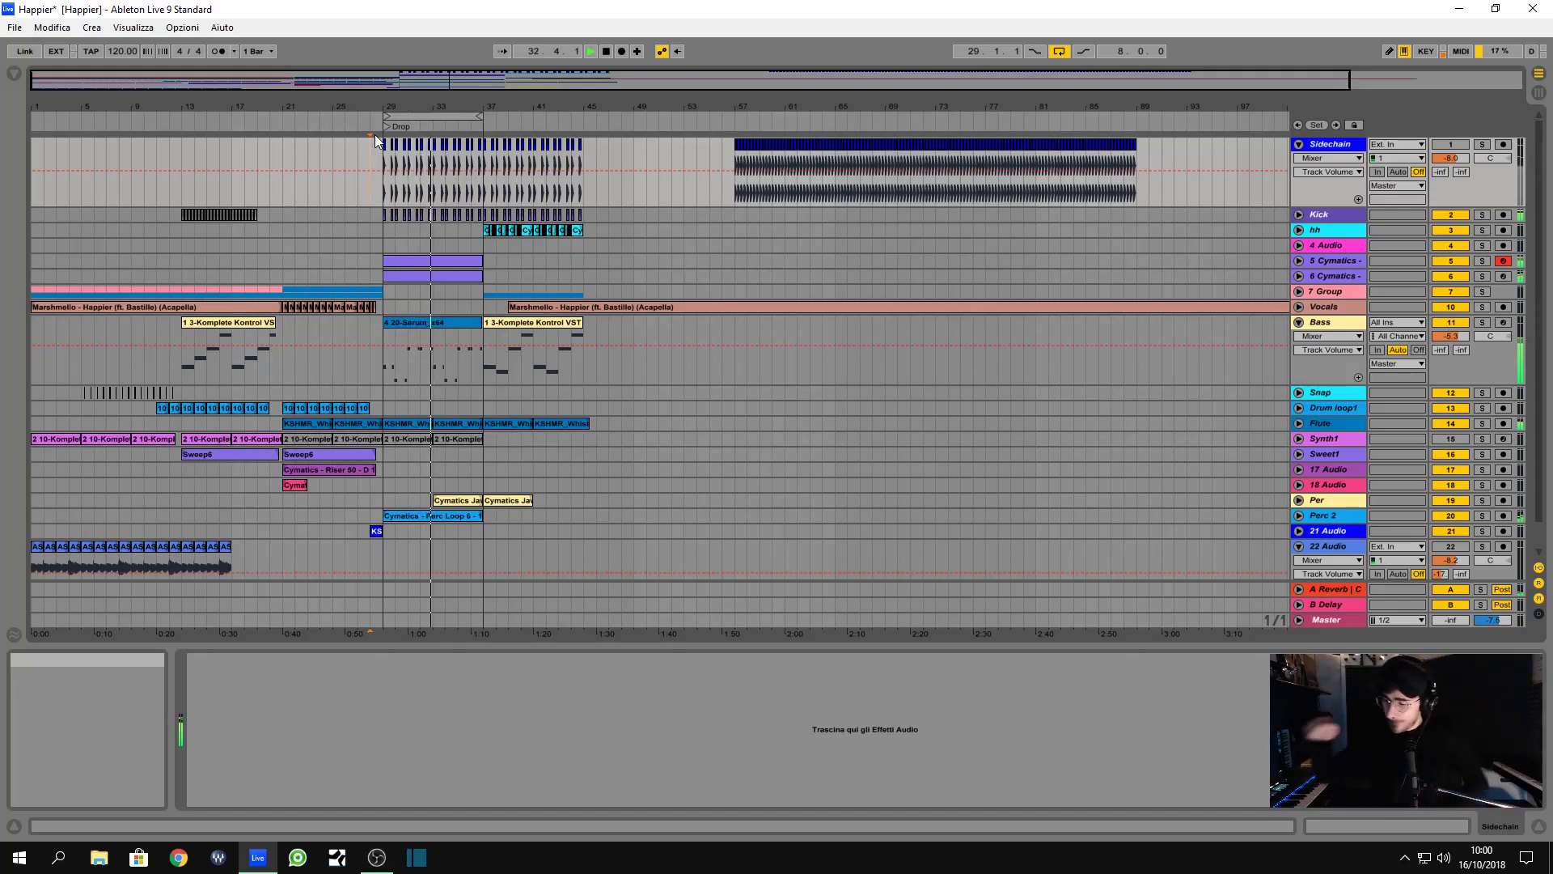
key("space")
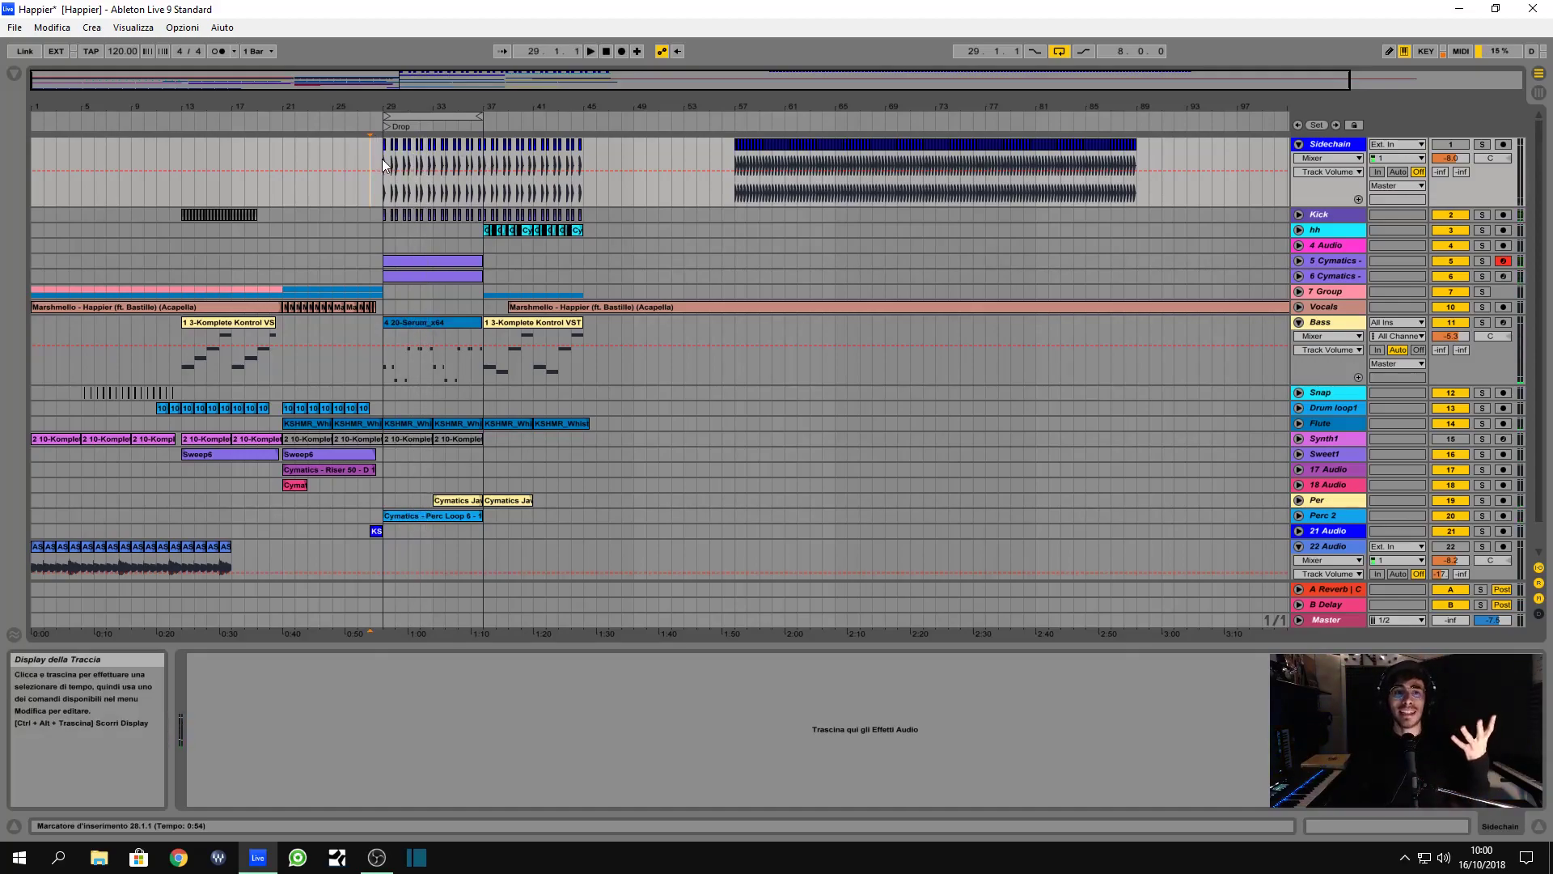
left_click(382, 158)
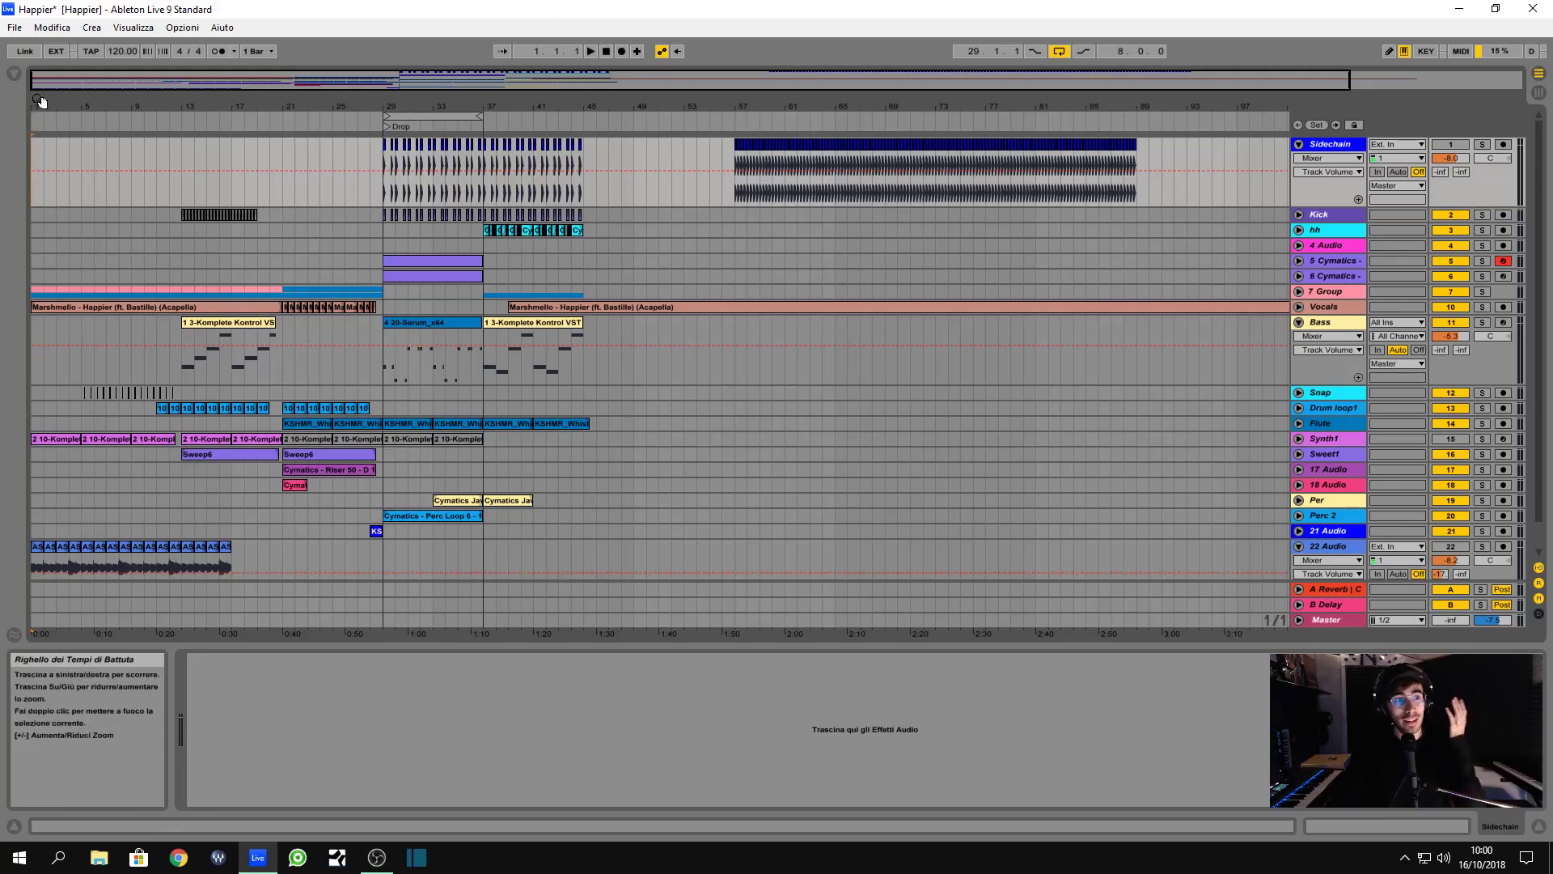
scroll(36, 157, "up", 4)
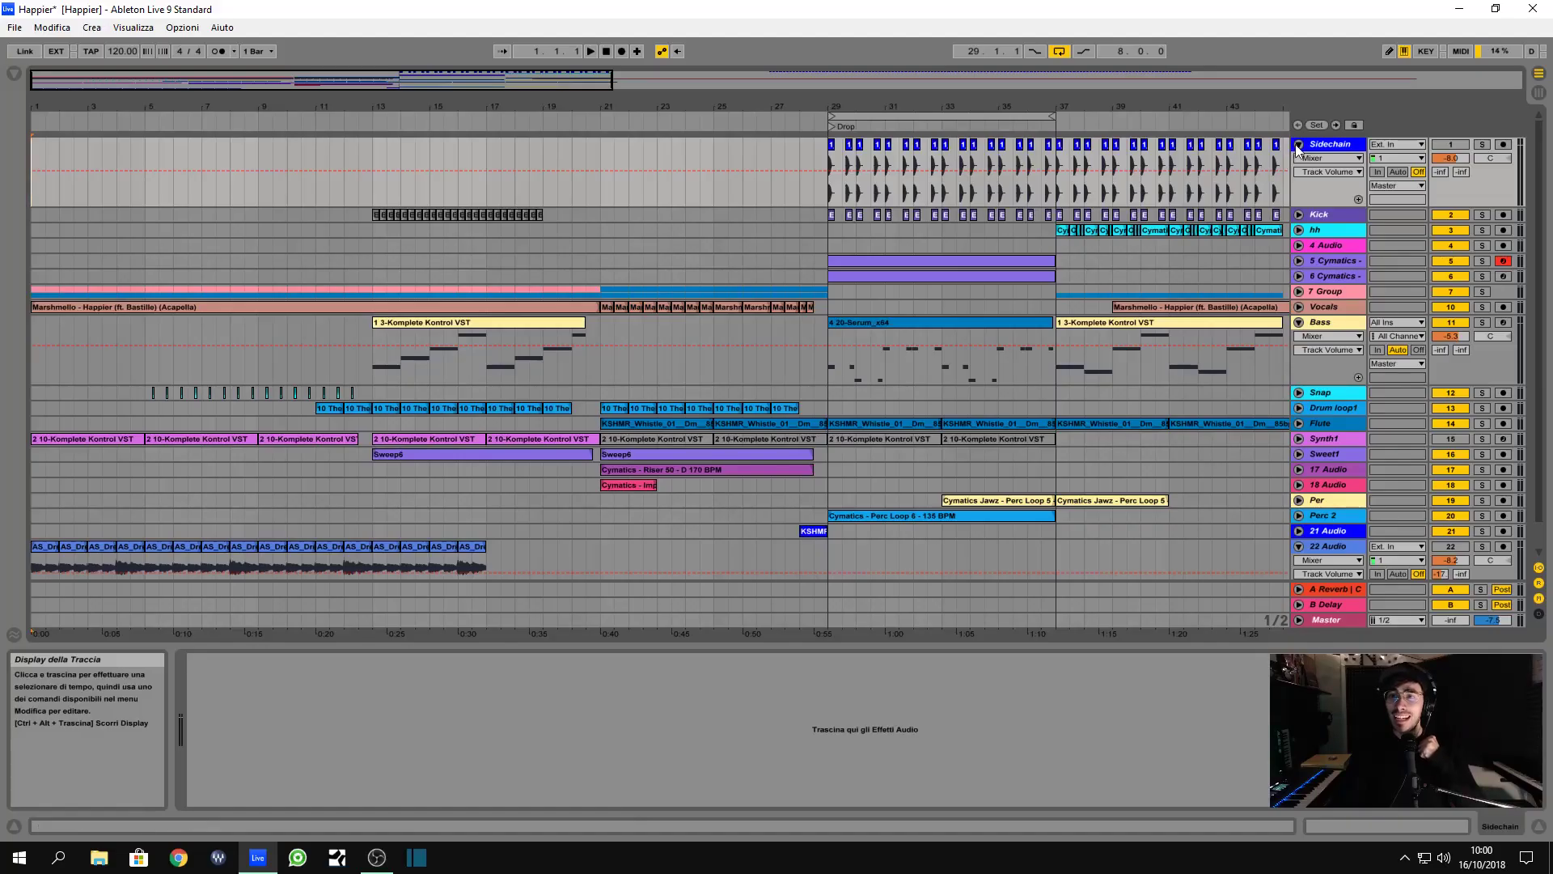
- Fold the Sidechain track to one row and play the song from bar 1
left_click(1298, 144)
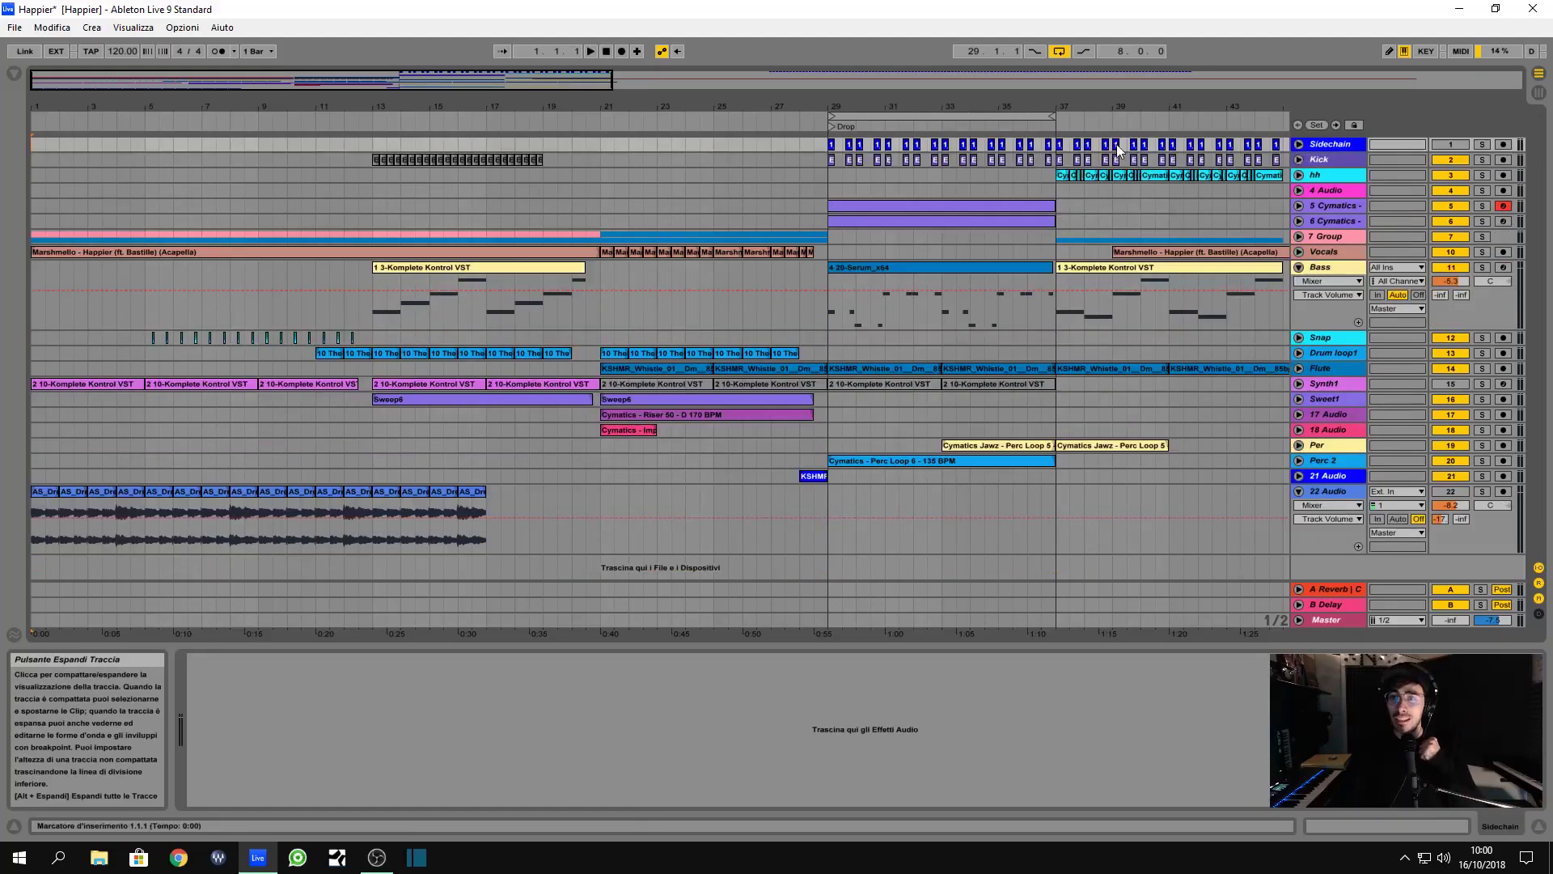
left_click(33, 145)
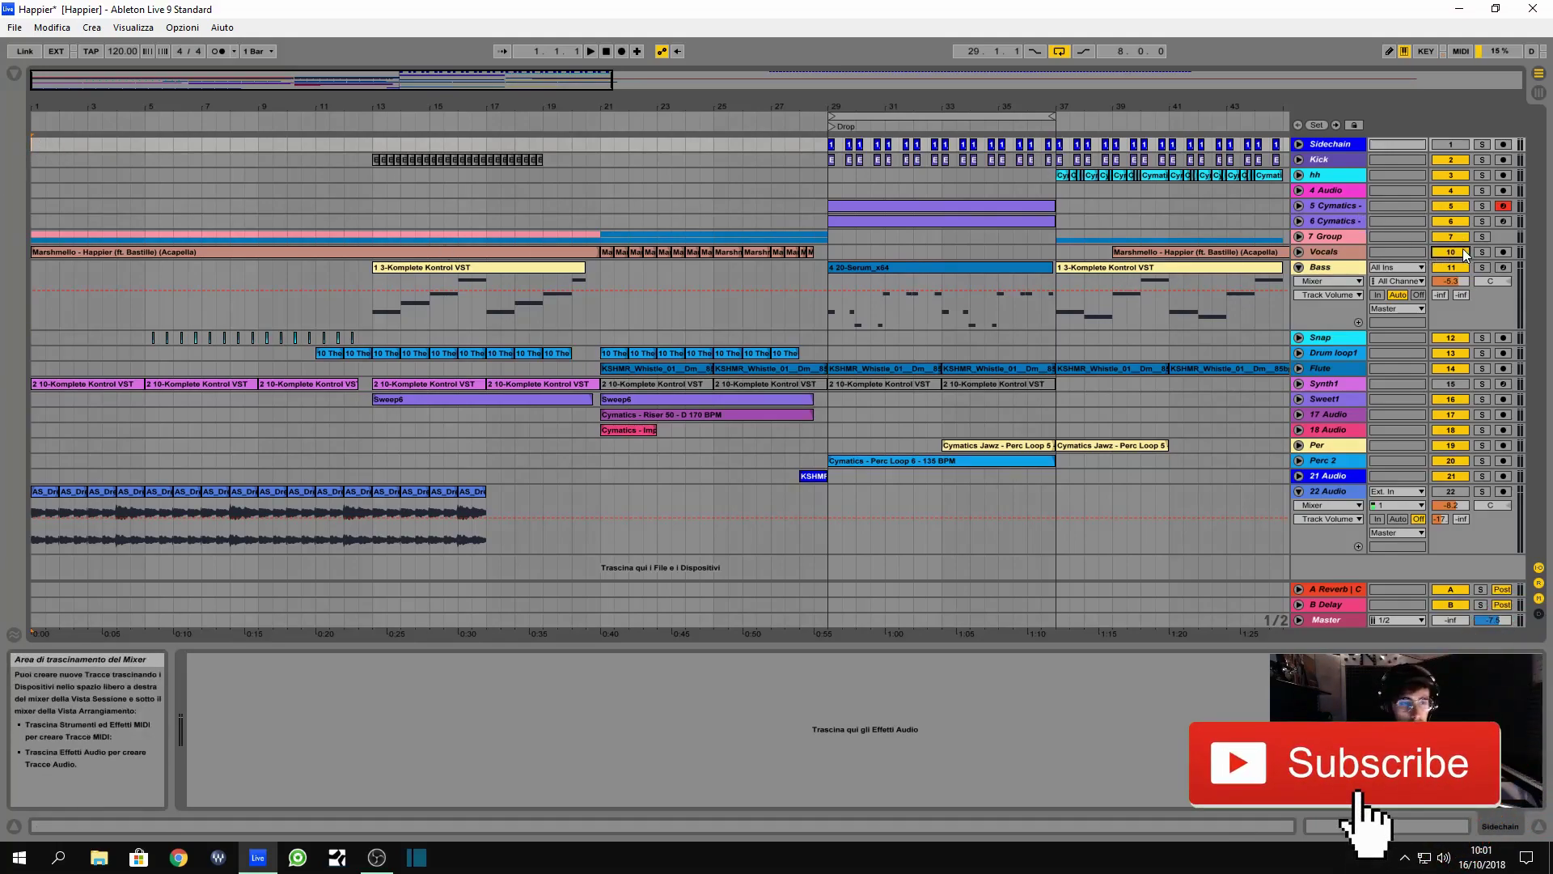
key("space")
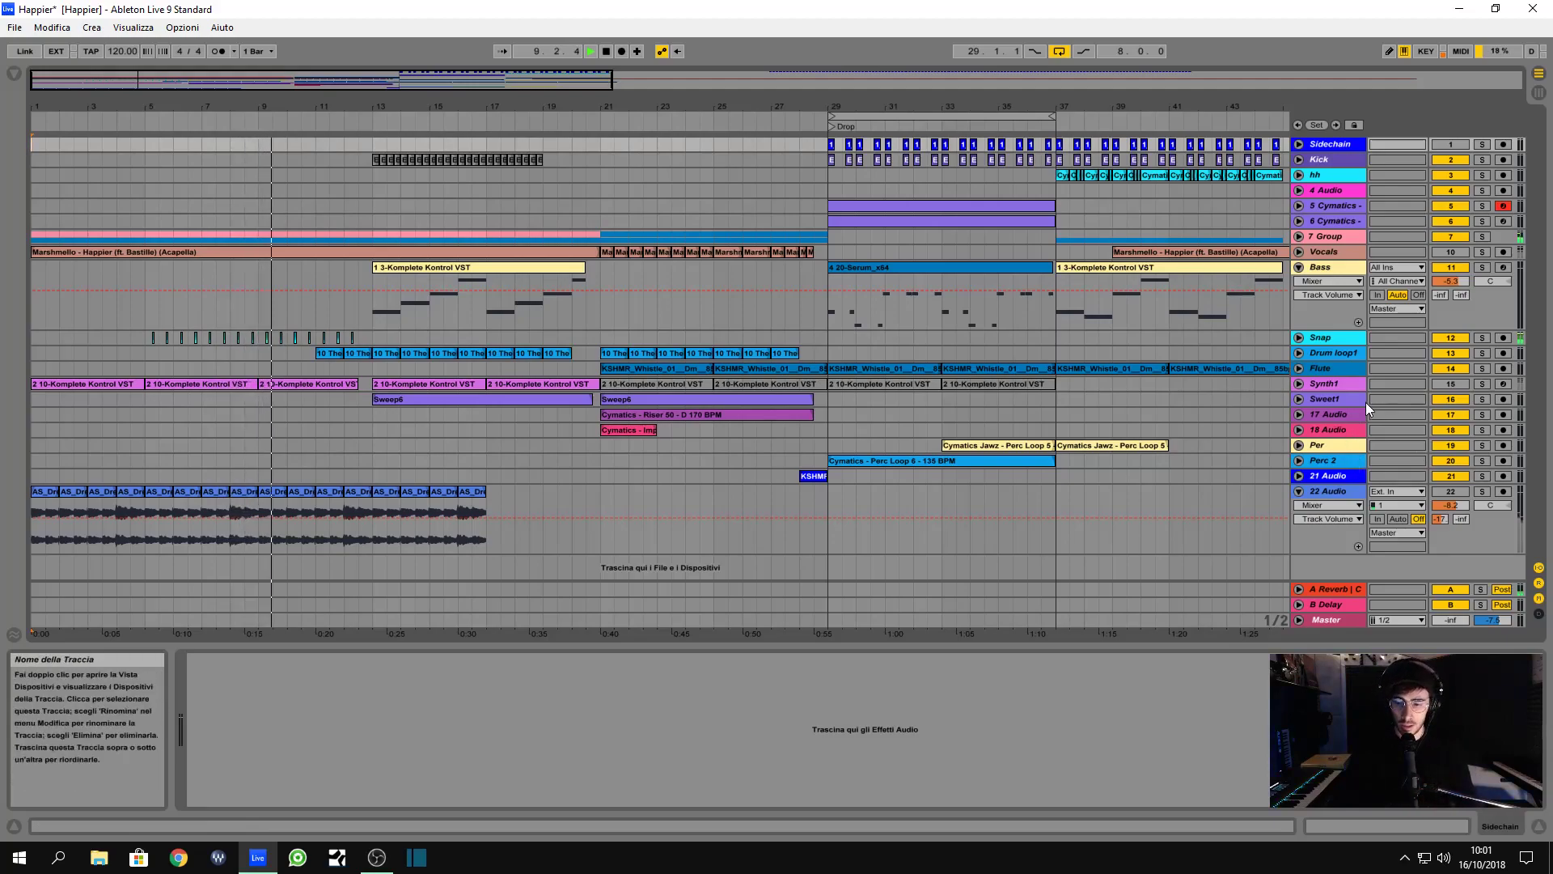
key("space")
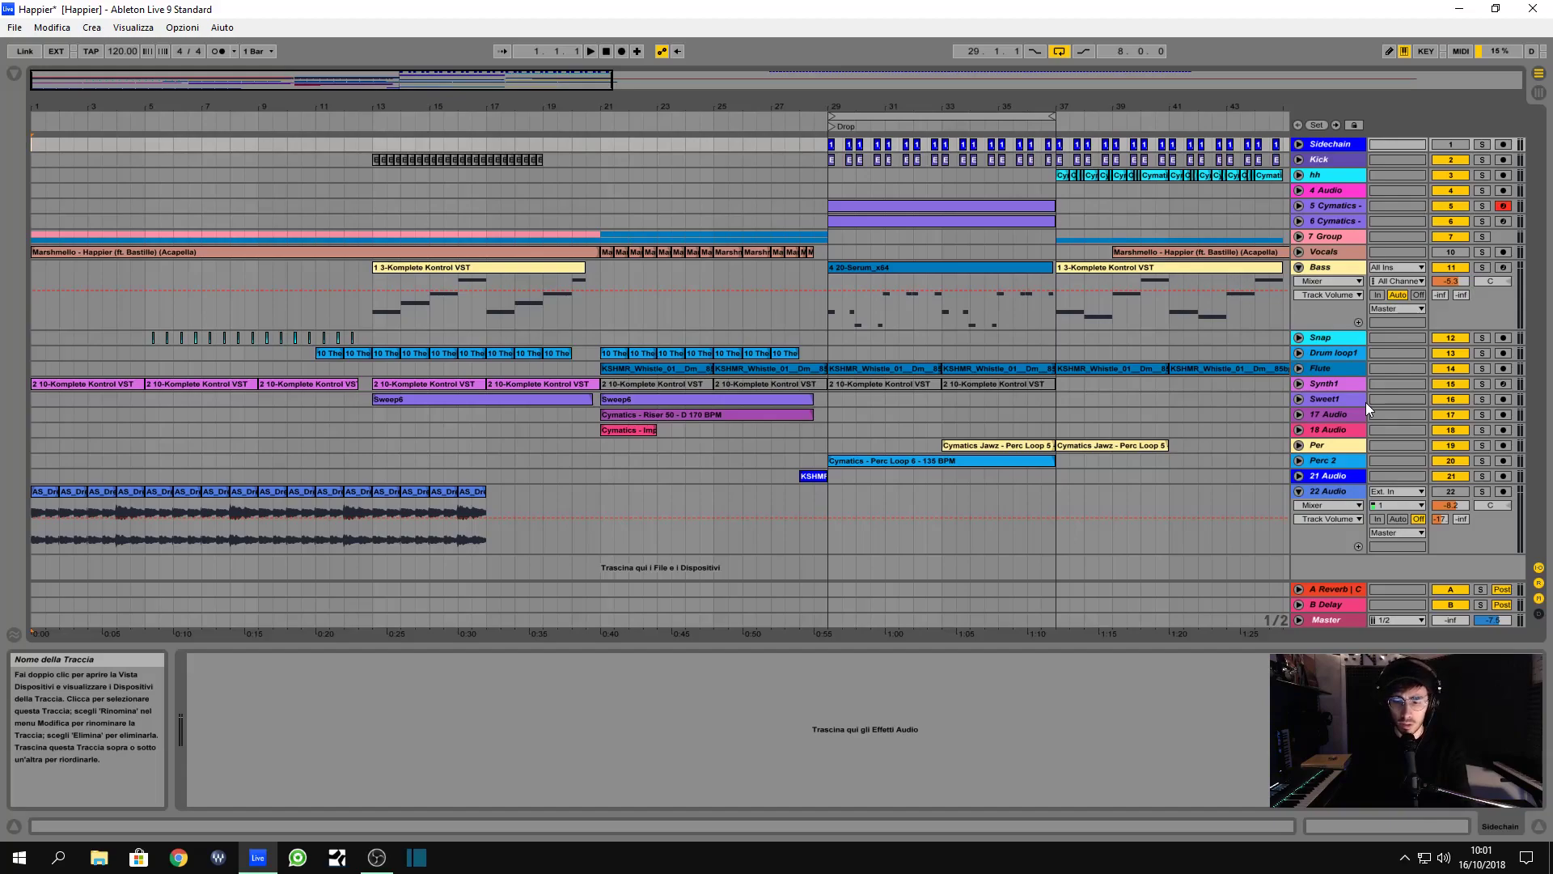
key("space")
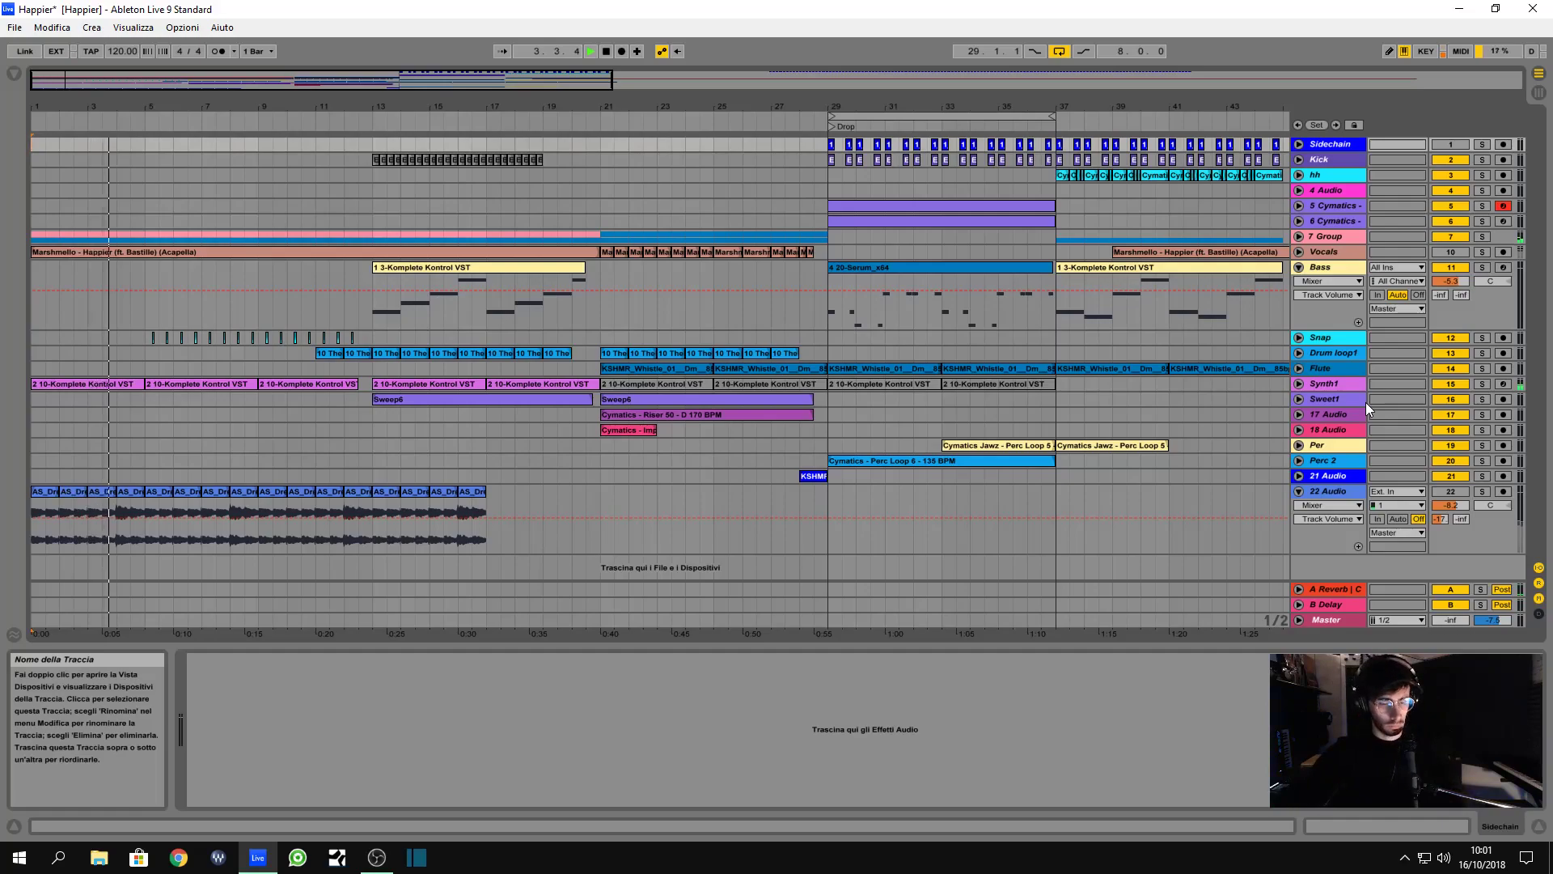
- Raise the system volume during playback and show the Sweet1 track's EQ Eight
key("XF86AudioRaiseVolume")
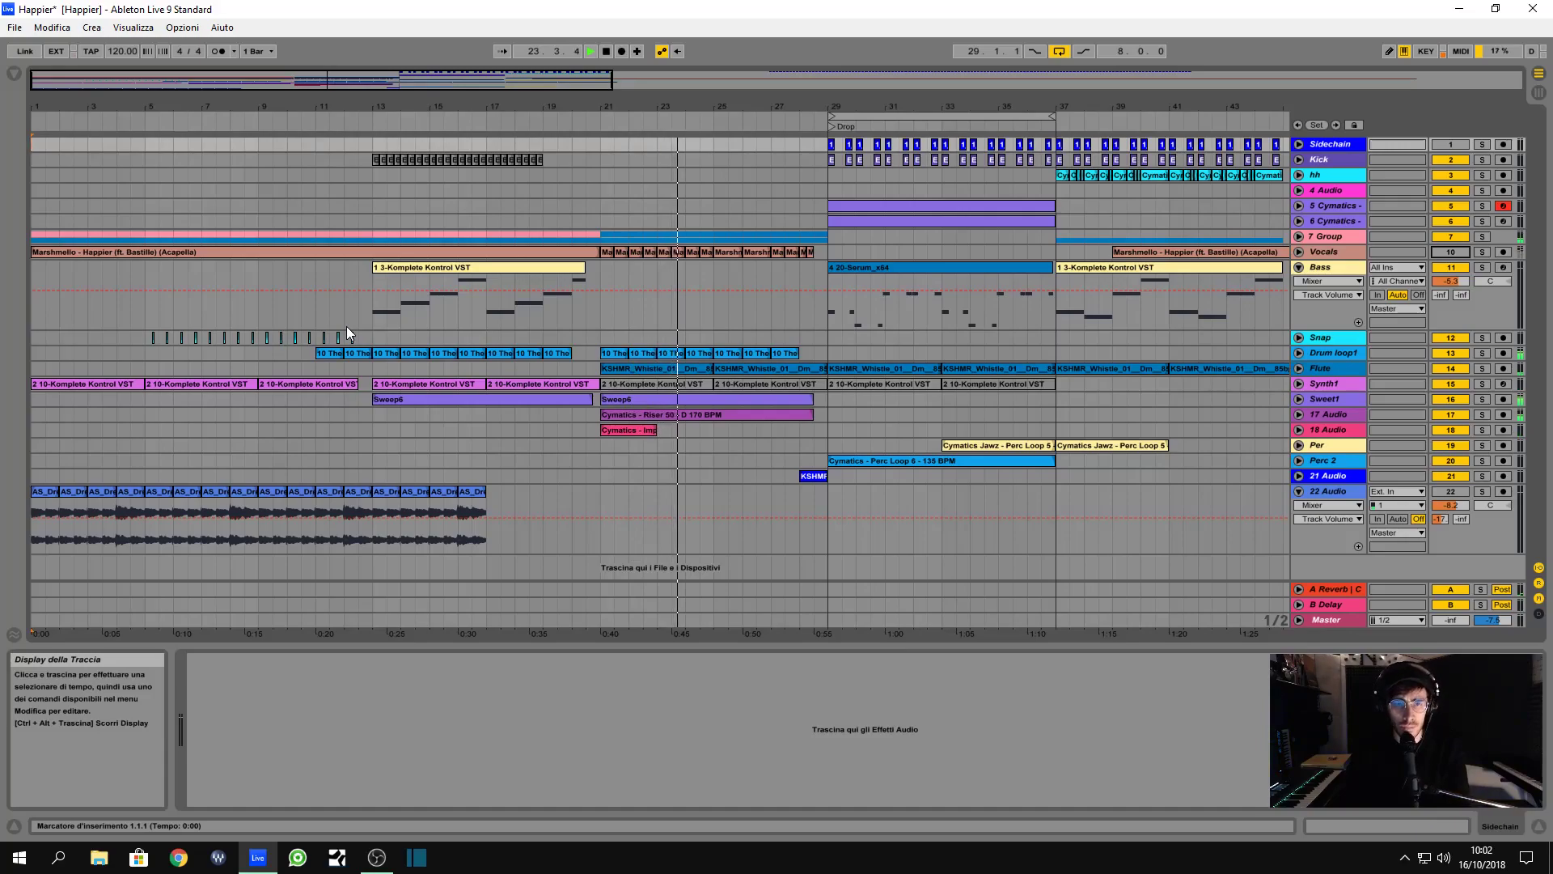
left_click(1336, 396)
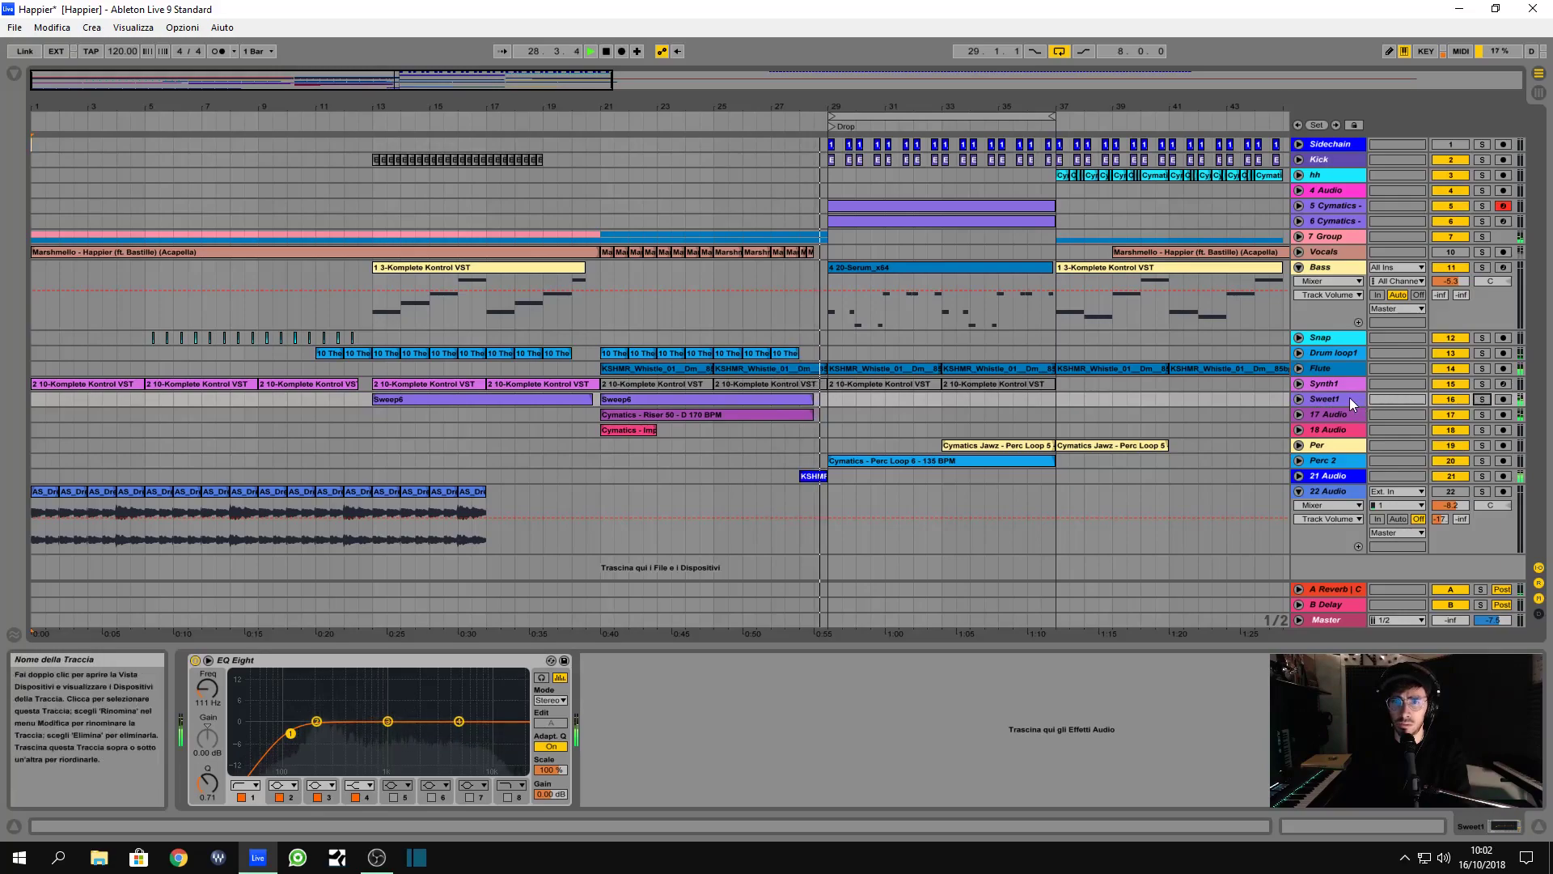
- Stop playback, delete the empty 22 Audio track, and fold the Bass track to one row
left_click(606, 52)
left_click(289, 194)
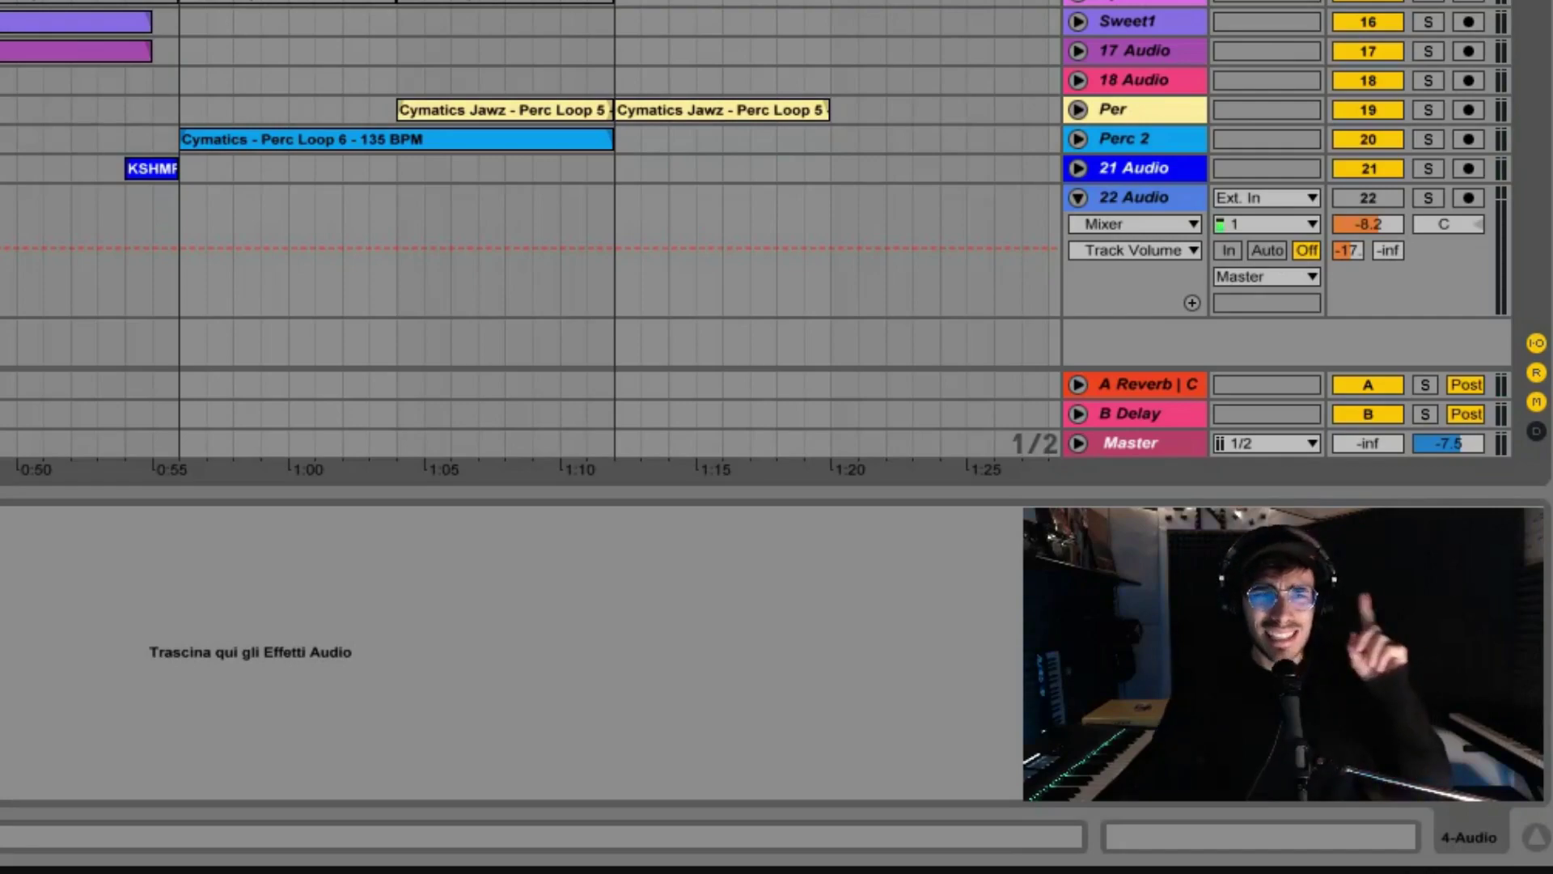
key("Down")
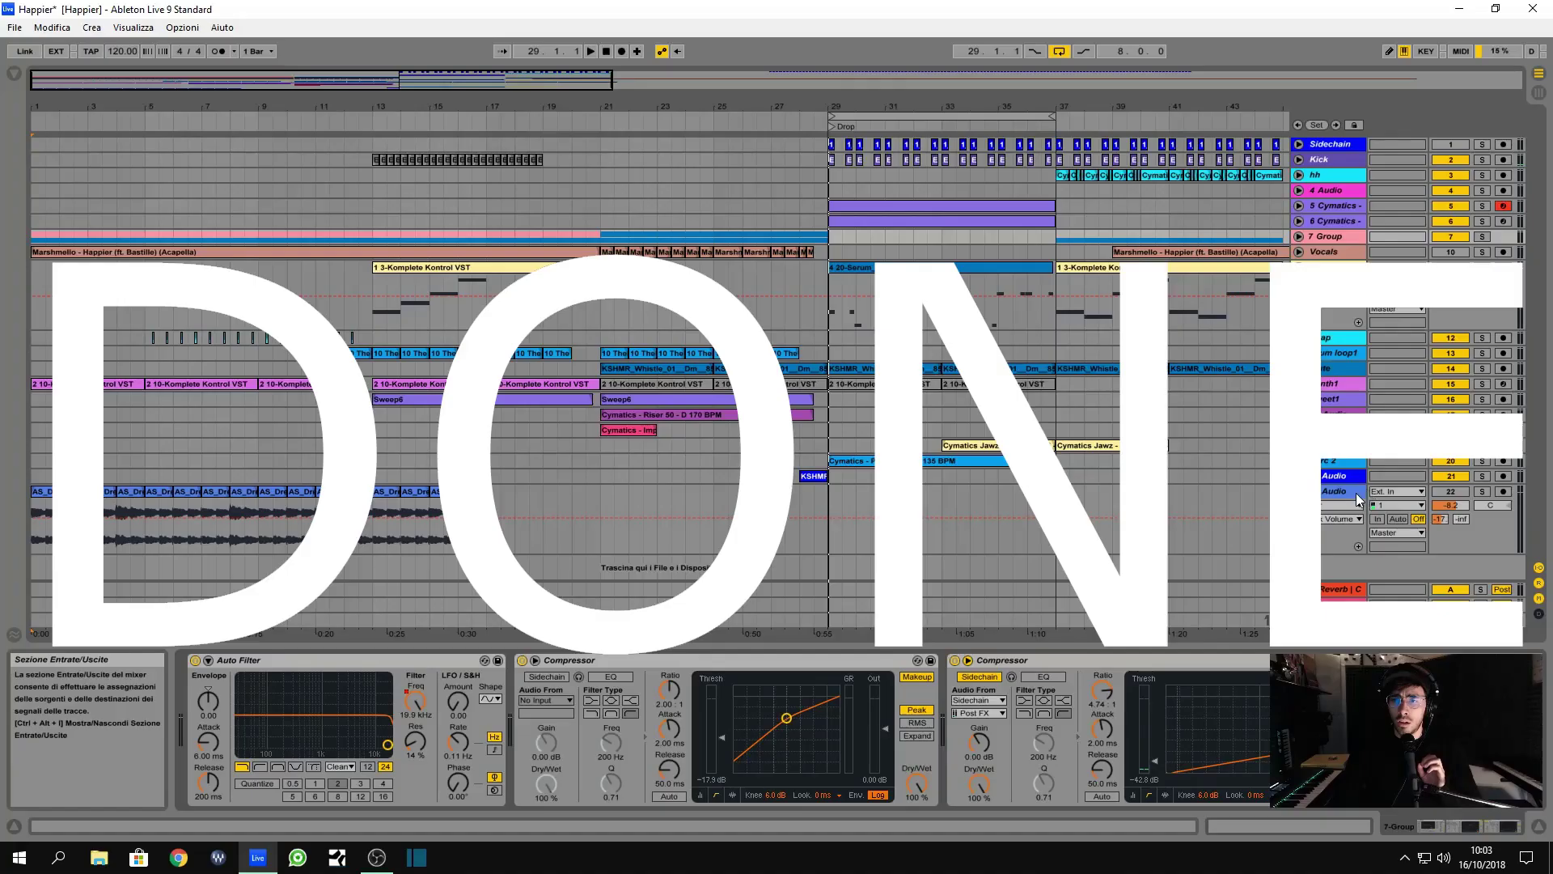
left_click(1145, 197)
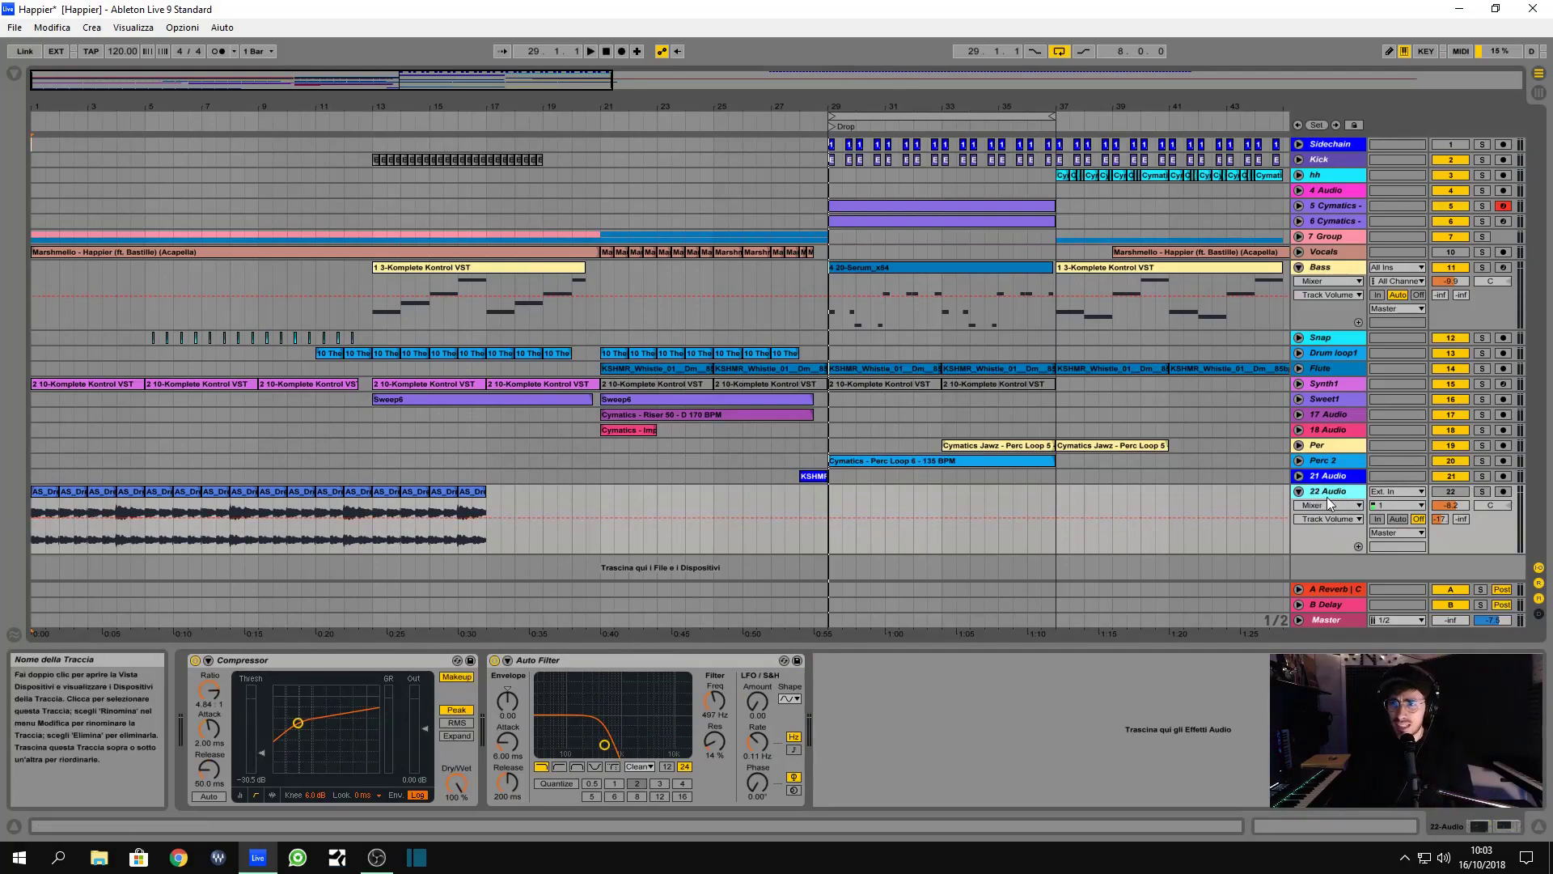
key("Delete")
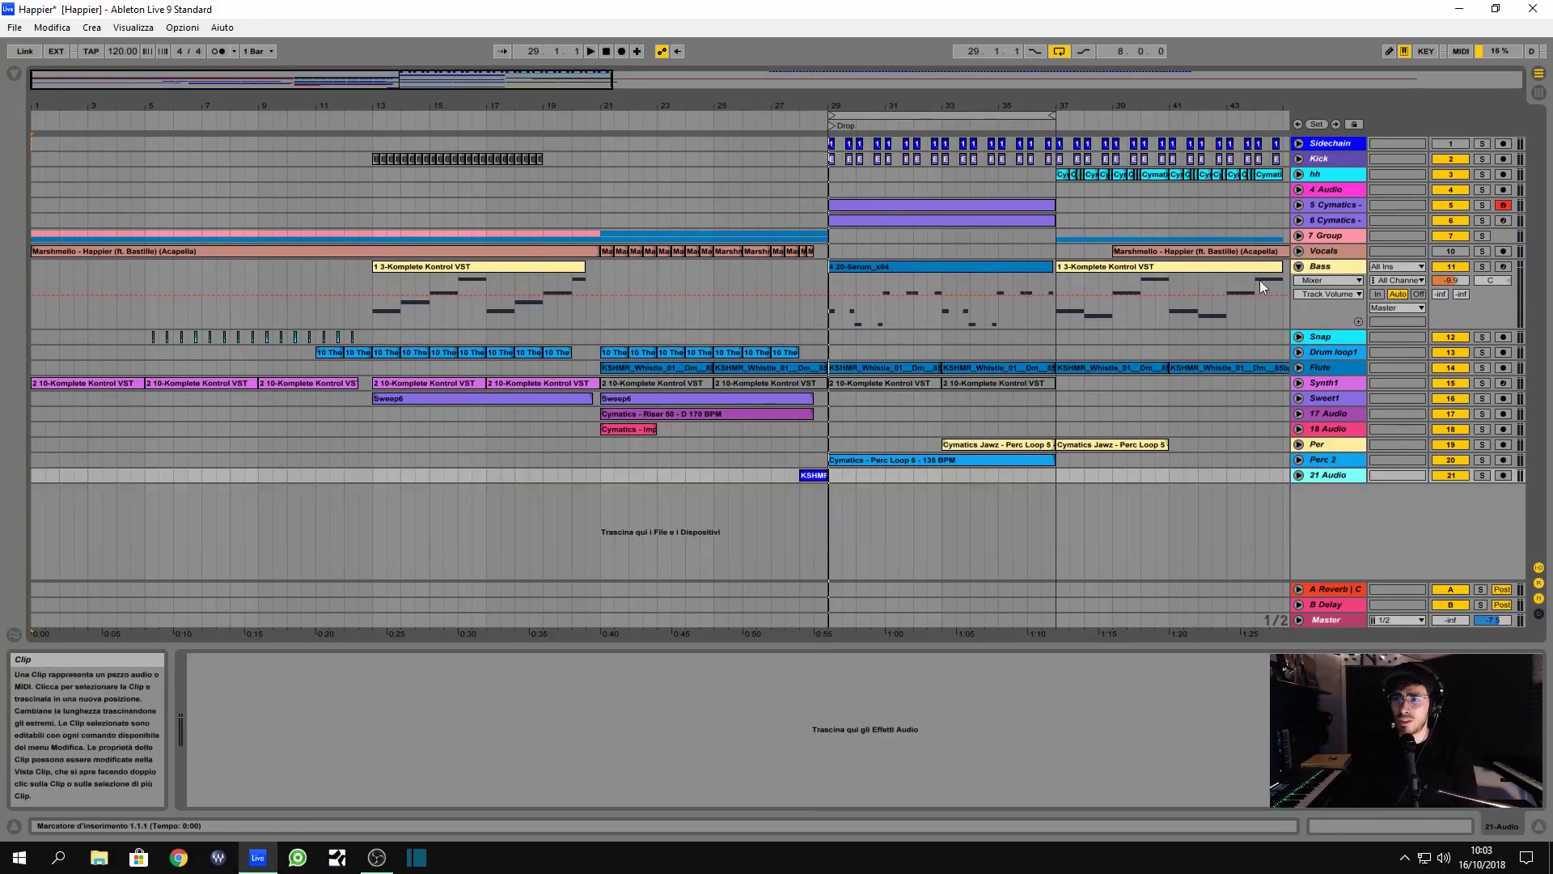
left_click(1331, 250)
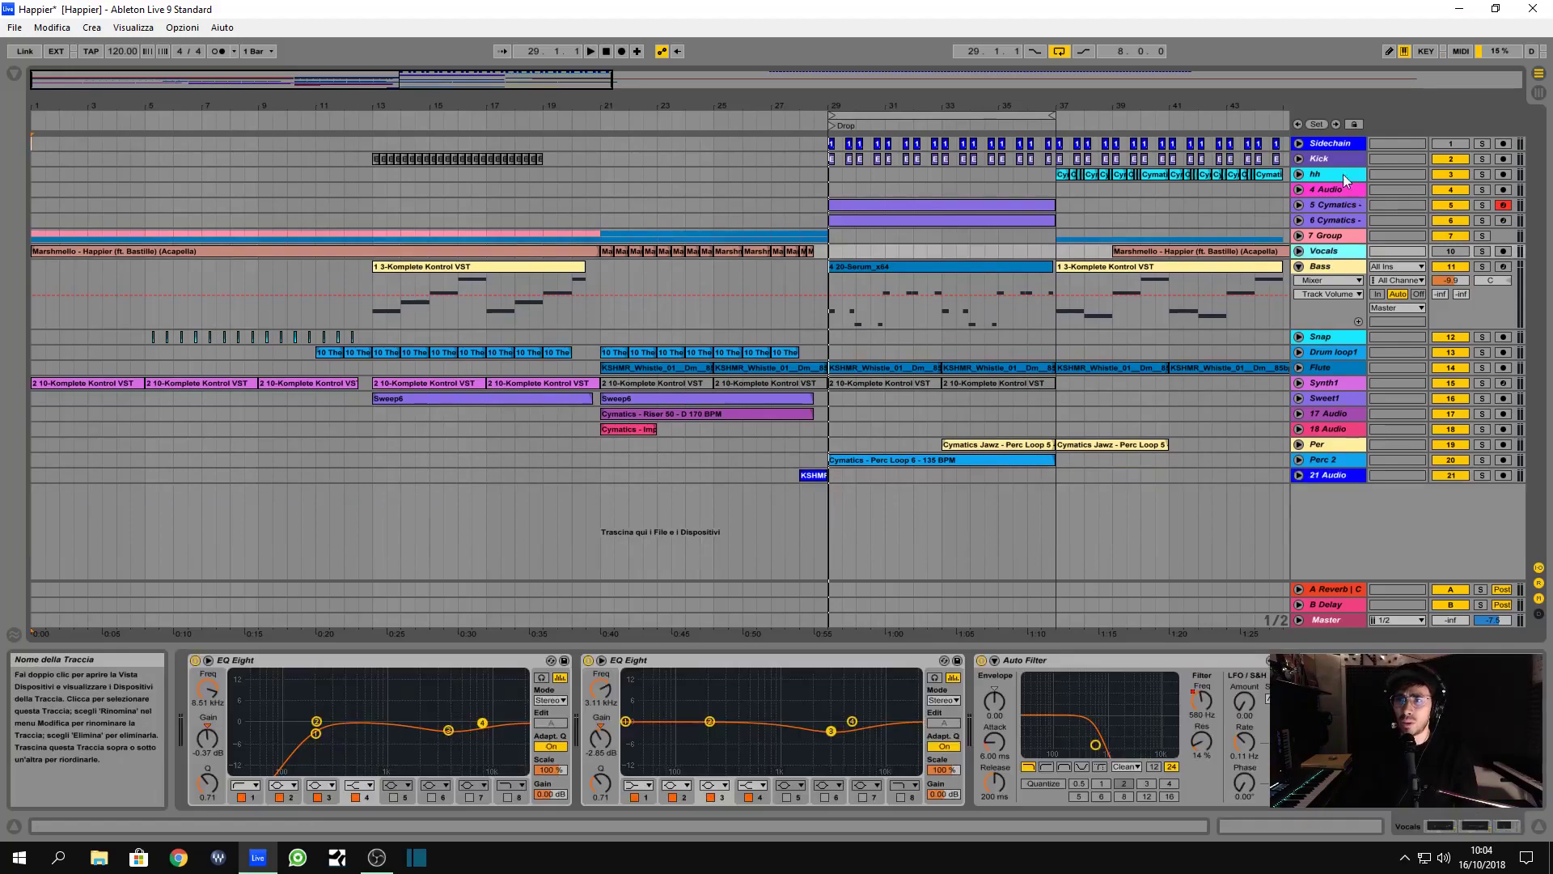
left_click(1298, 266)
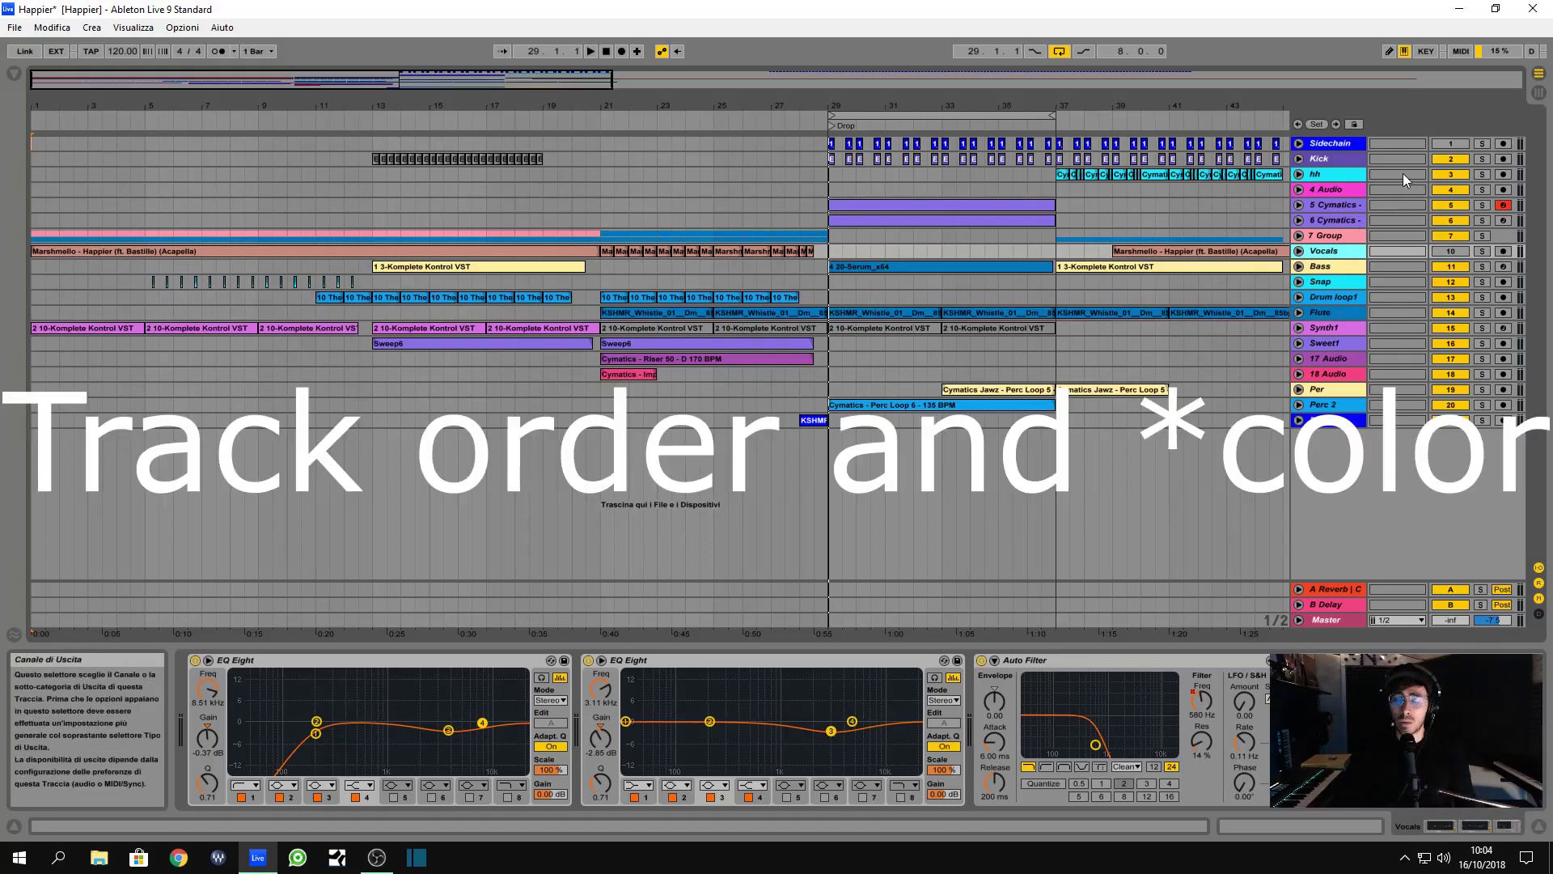
- Select the hh track and audition it soloed from bar 37, then unsolo it
left_click(1373, 178)
left_click(1333, 159)
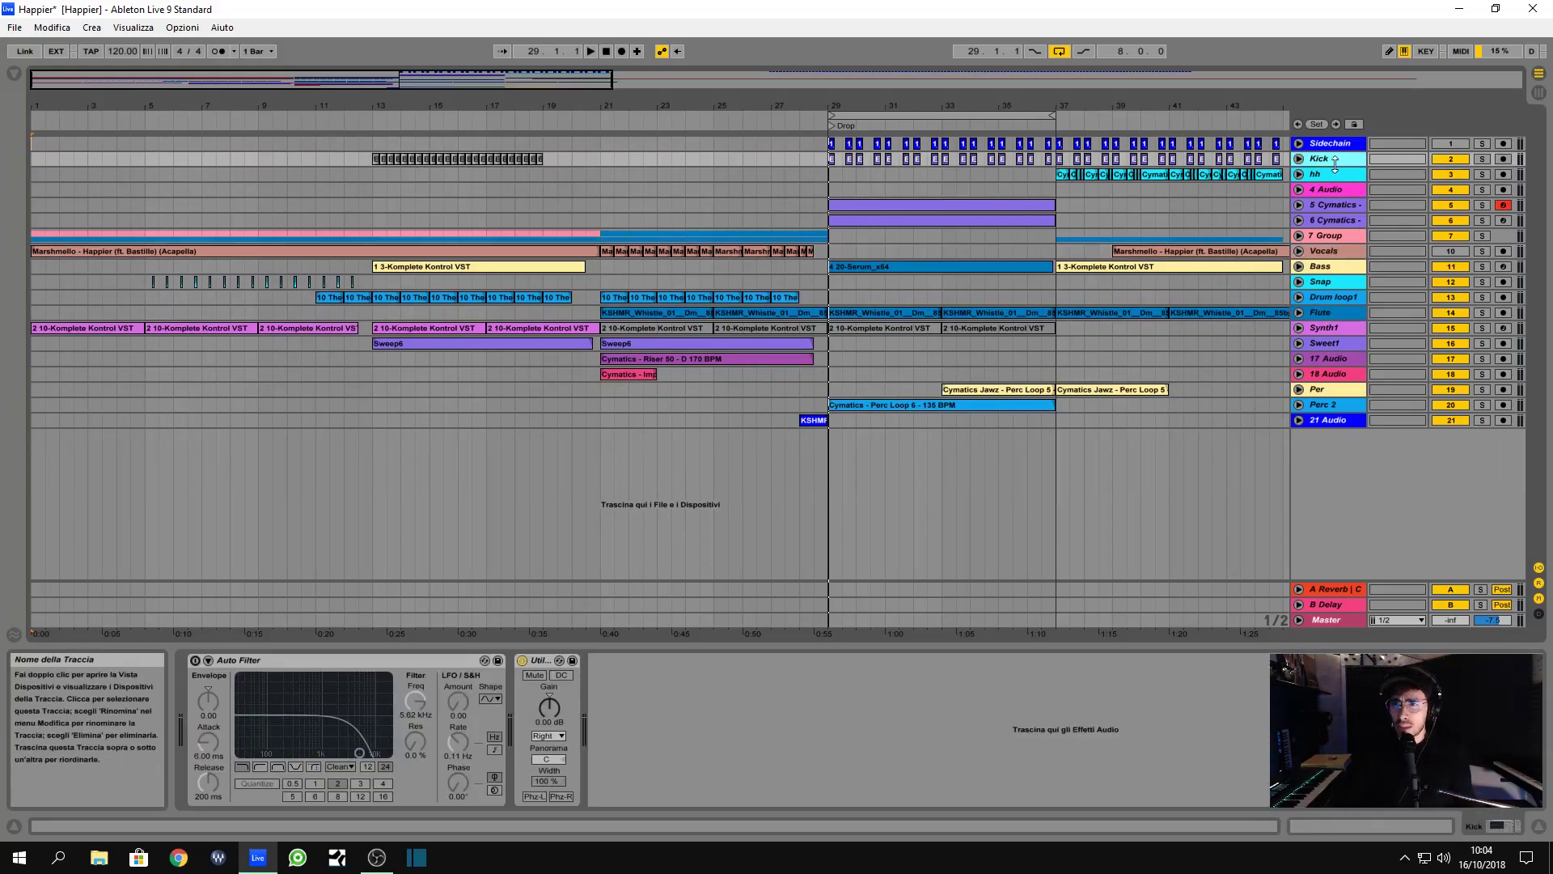
left_click(1333, 171)
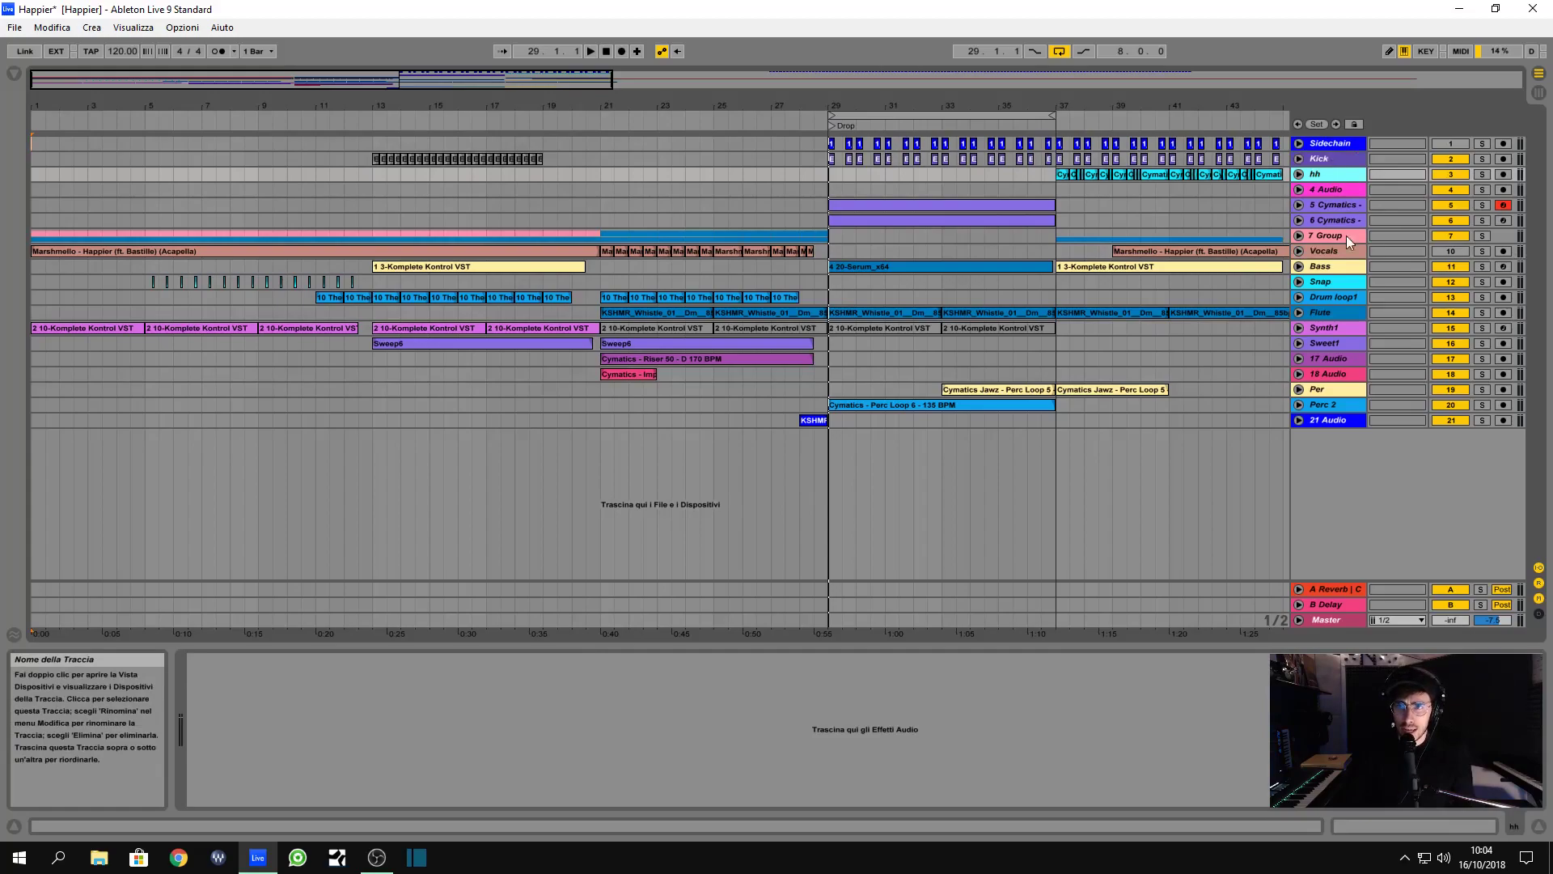
left_click(1055, 172)
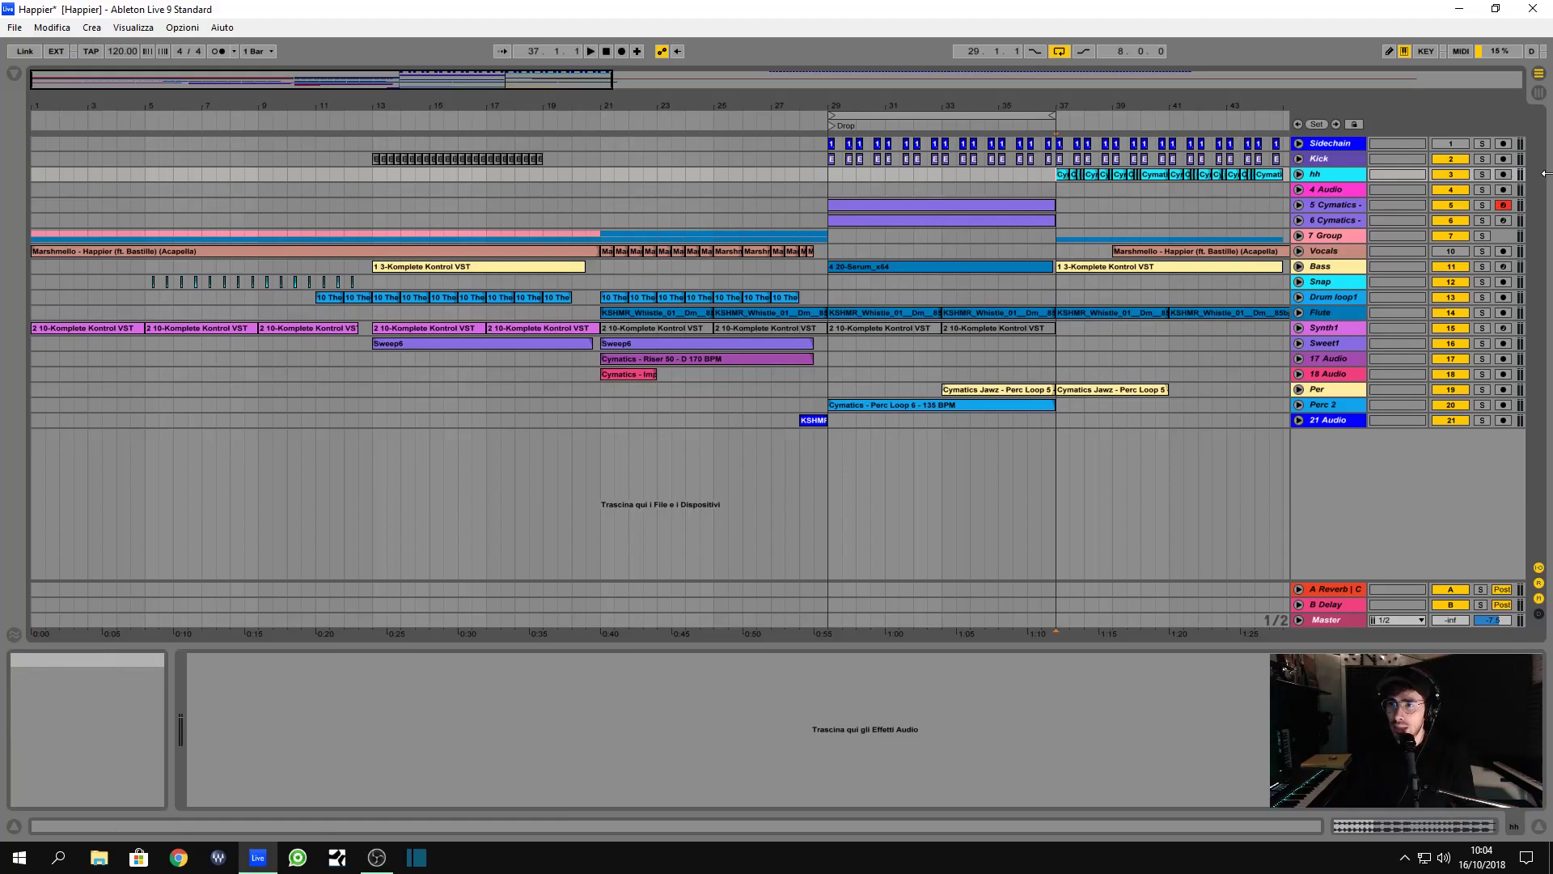
key("space")
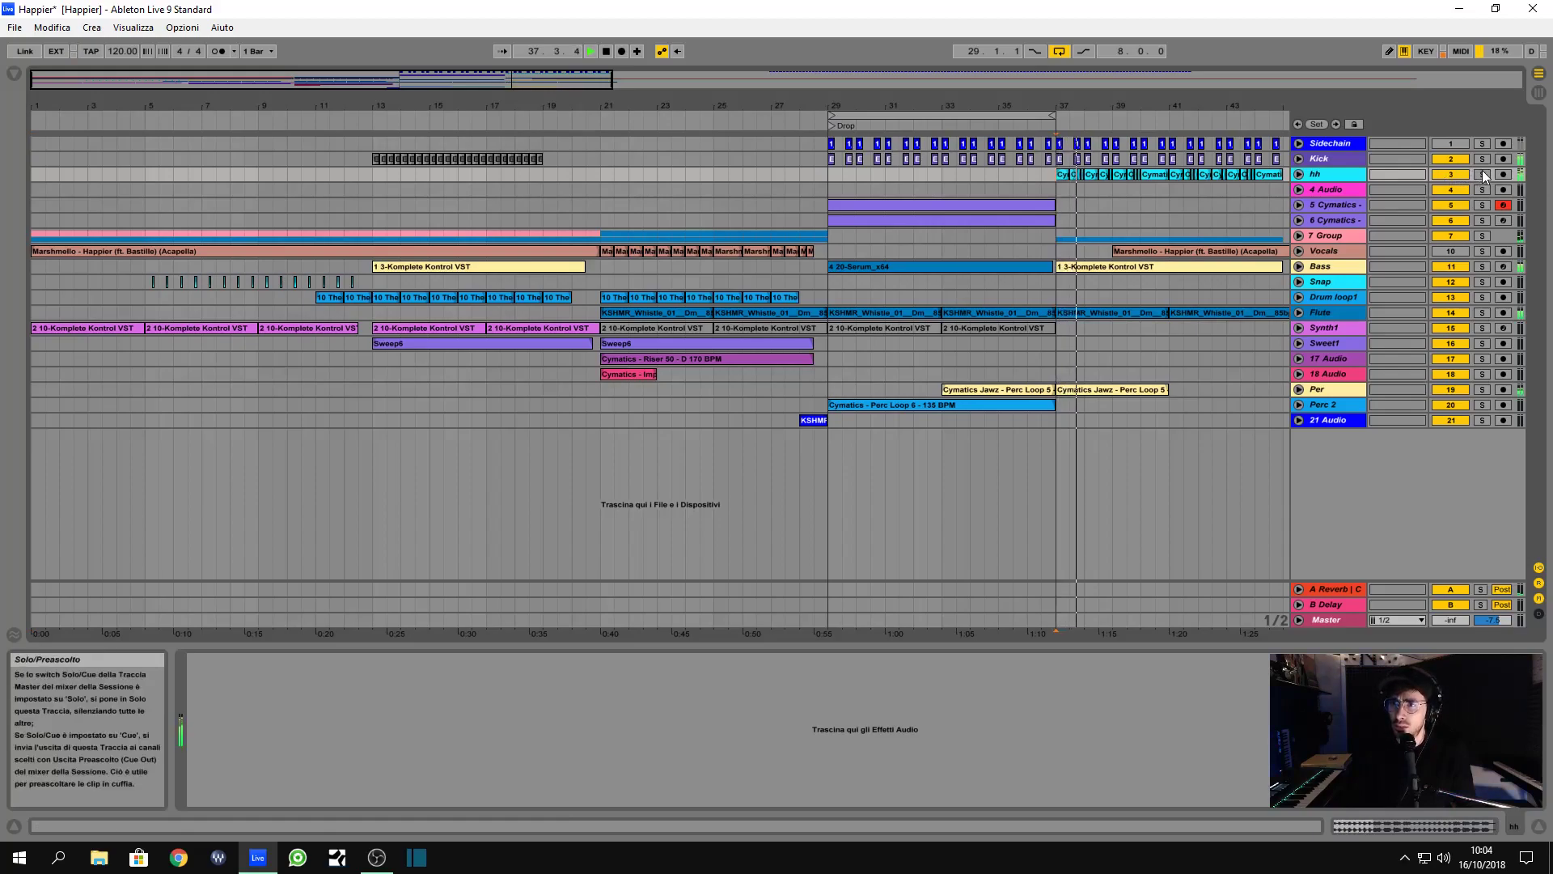
left_click(1482, 174)
left_click(1482, 175)
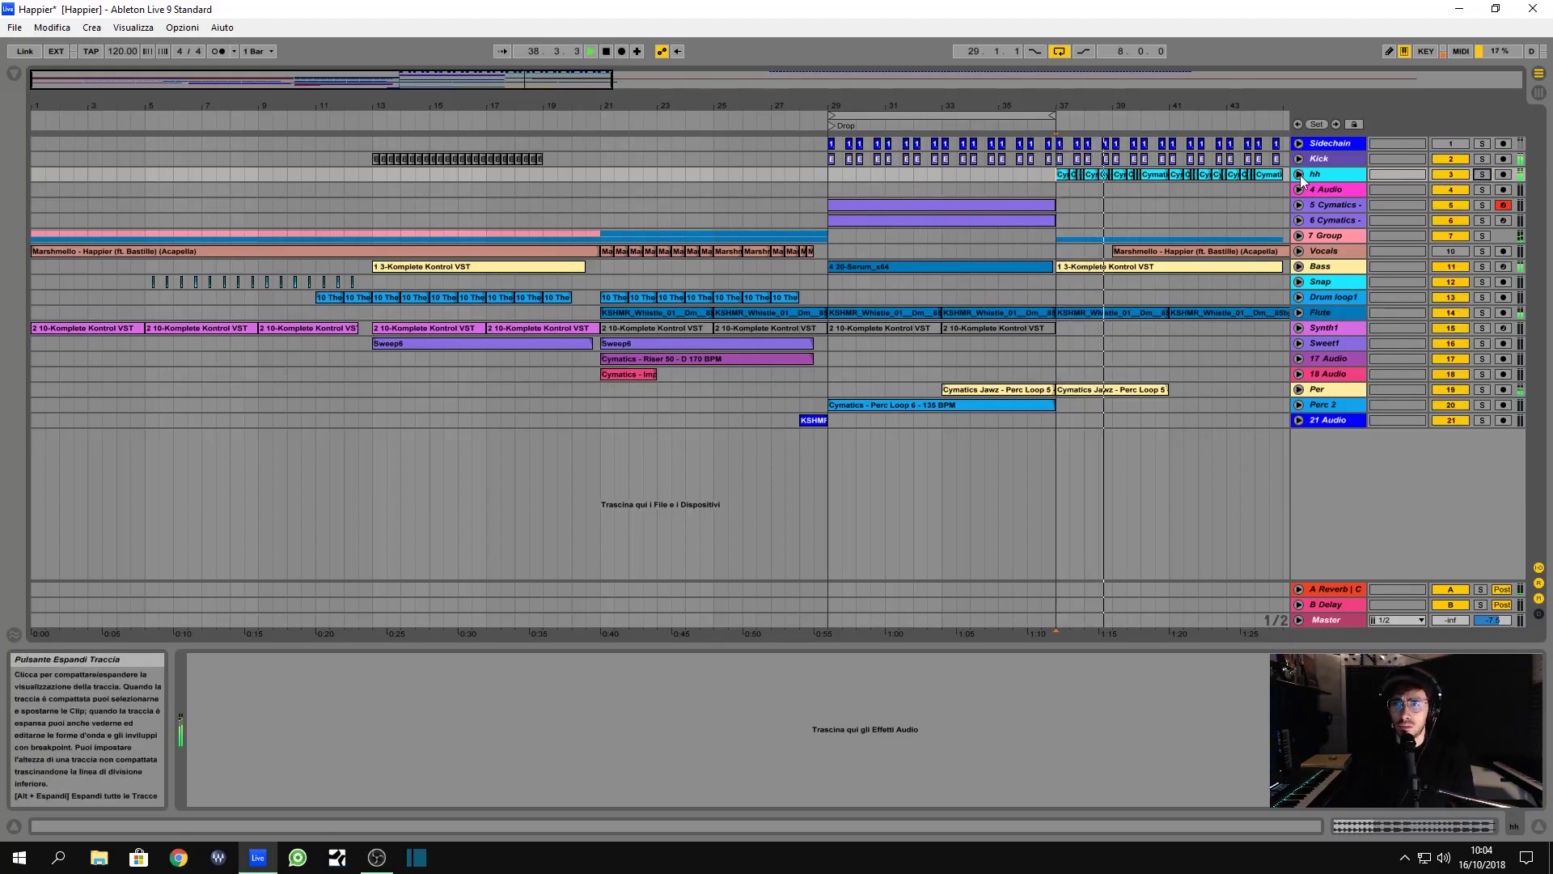
- Stop playback with the start back at bar 29 and zoom out to the whole arrangement
left_click(1298, 174)
left_click(1298, 174)
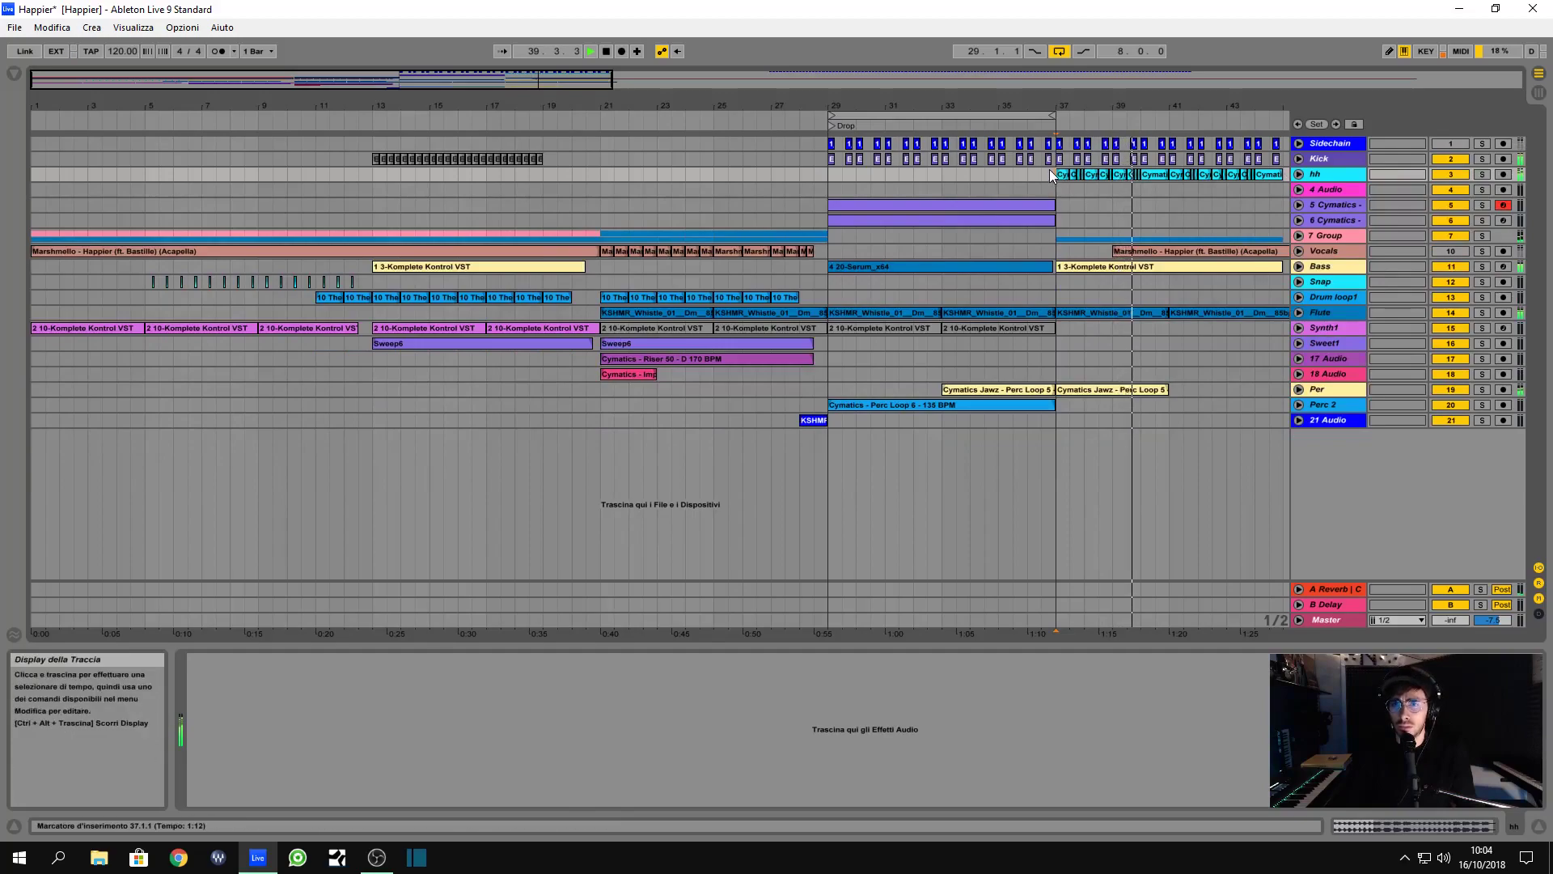
left_click(830, 173)
key("space")
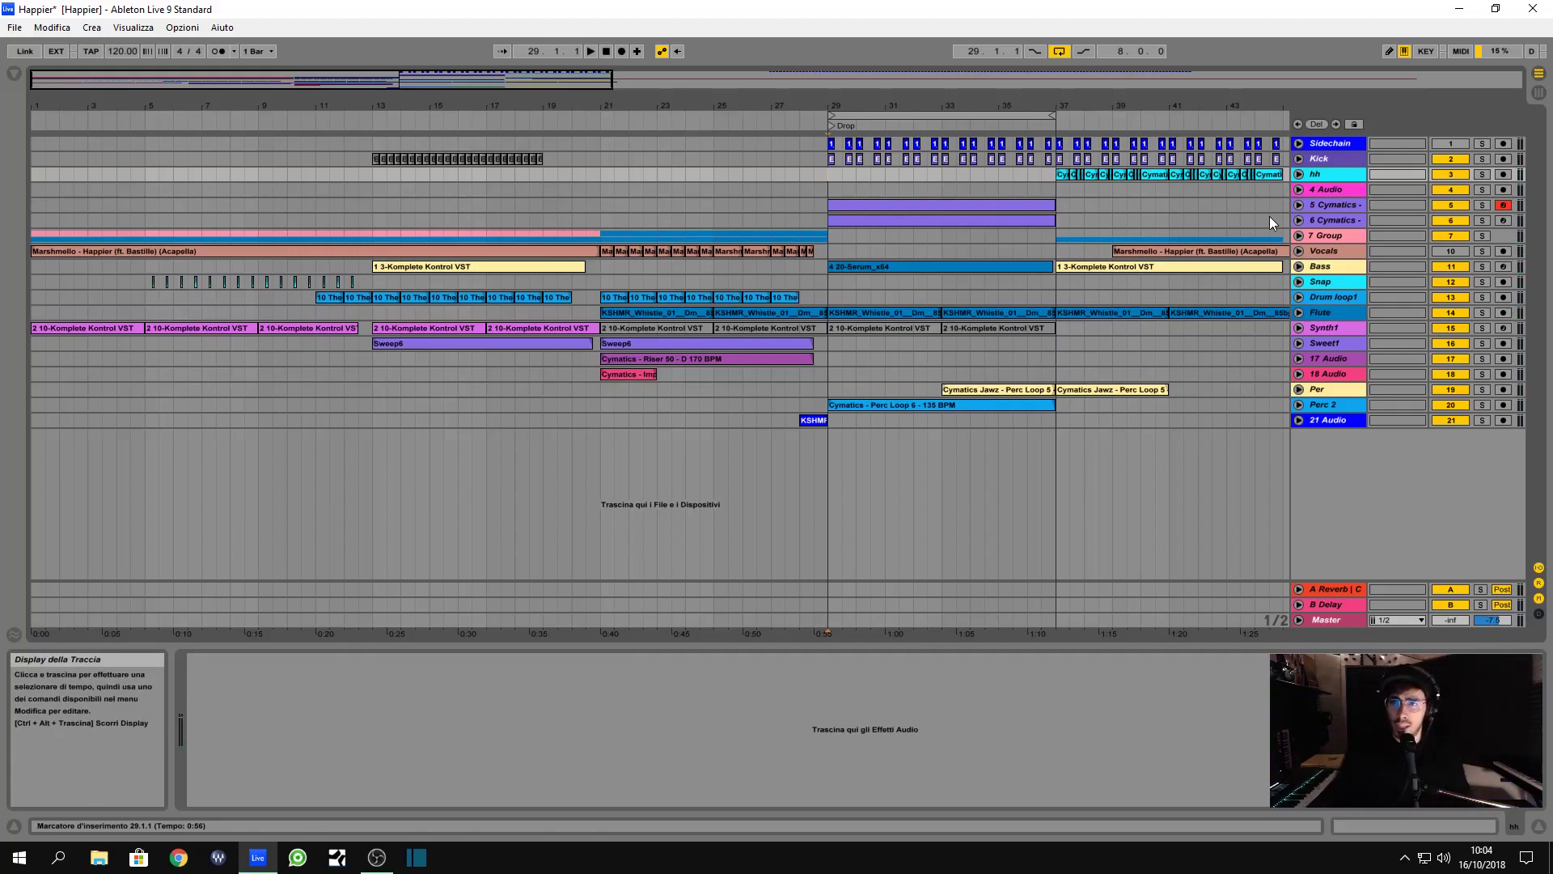
left_click(1352, 189)
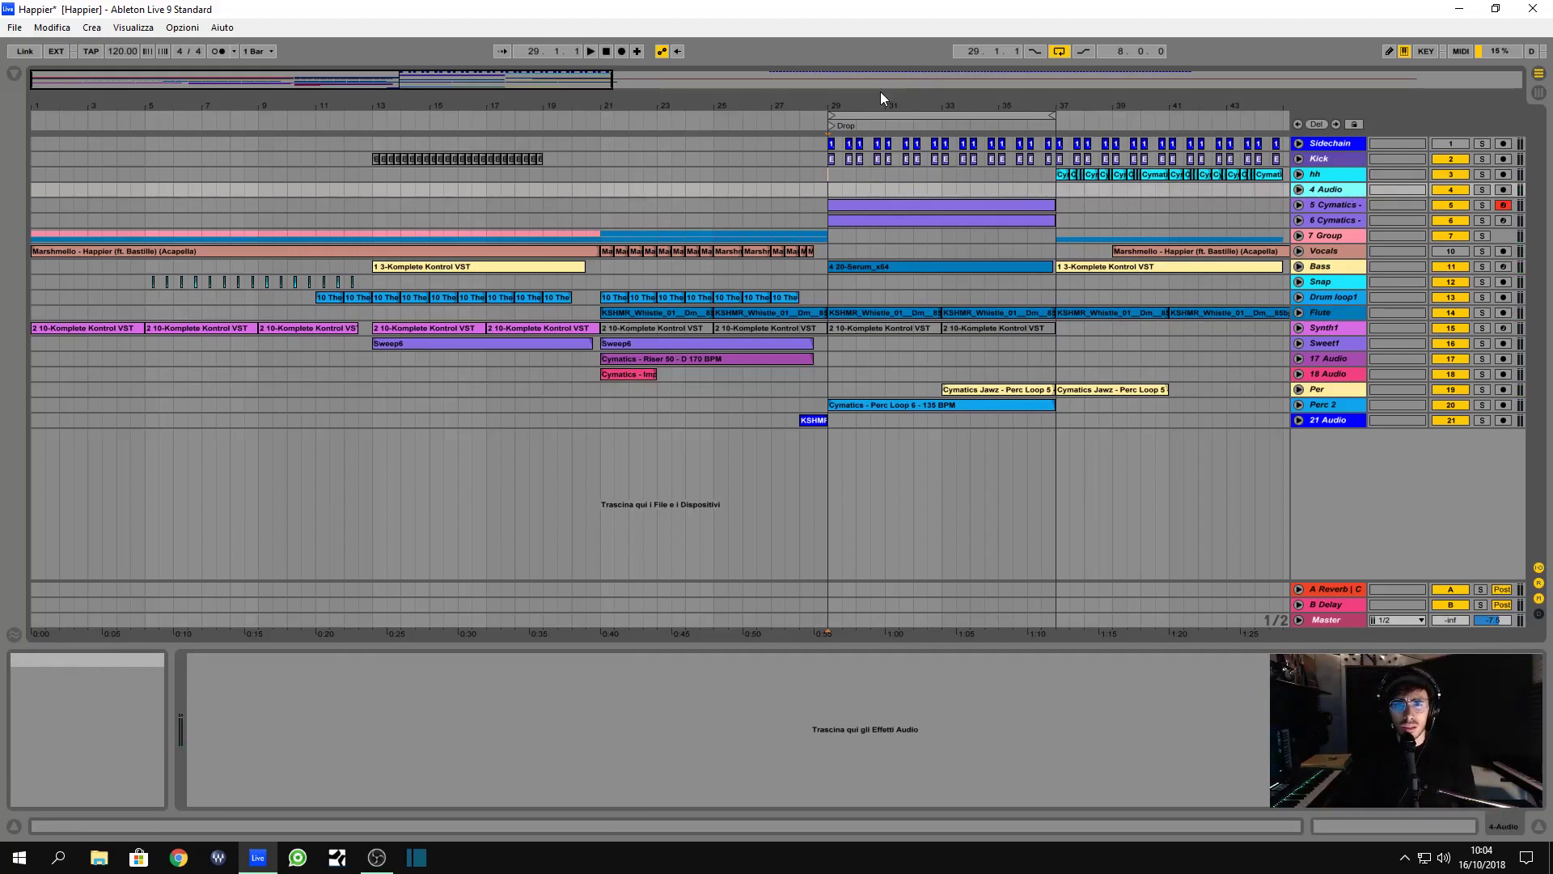
left_click_drag(880, 90, 374, 91)
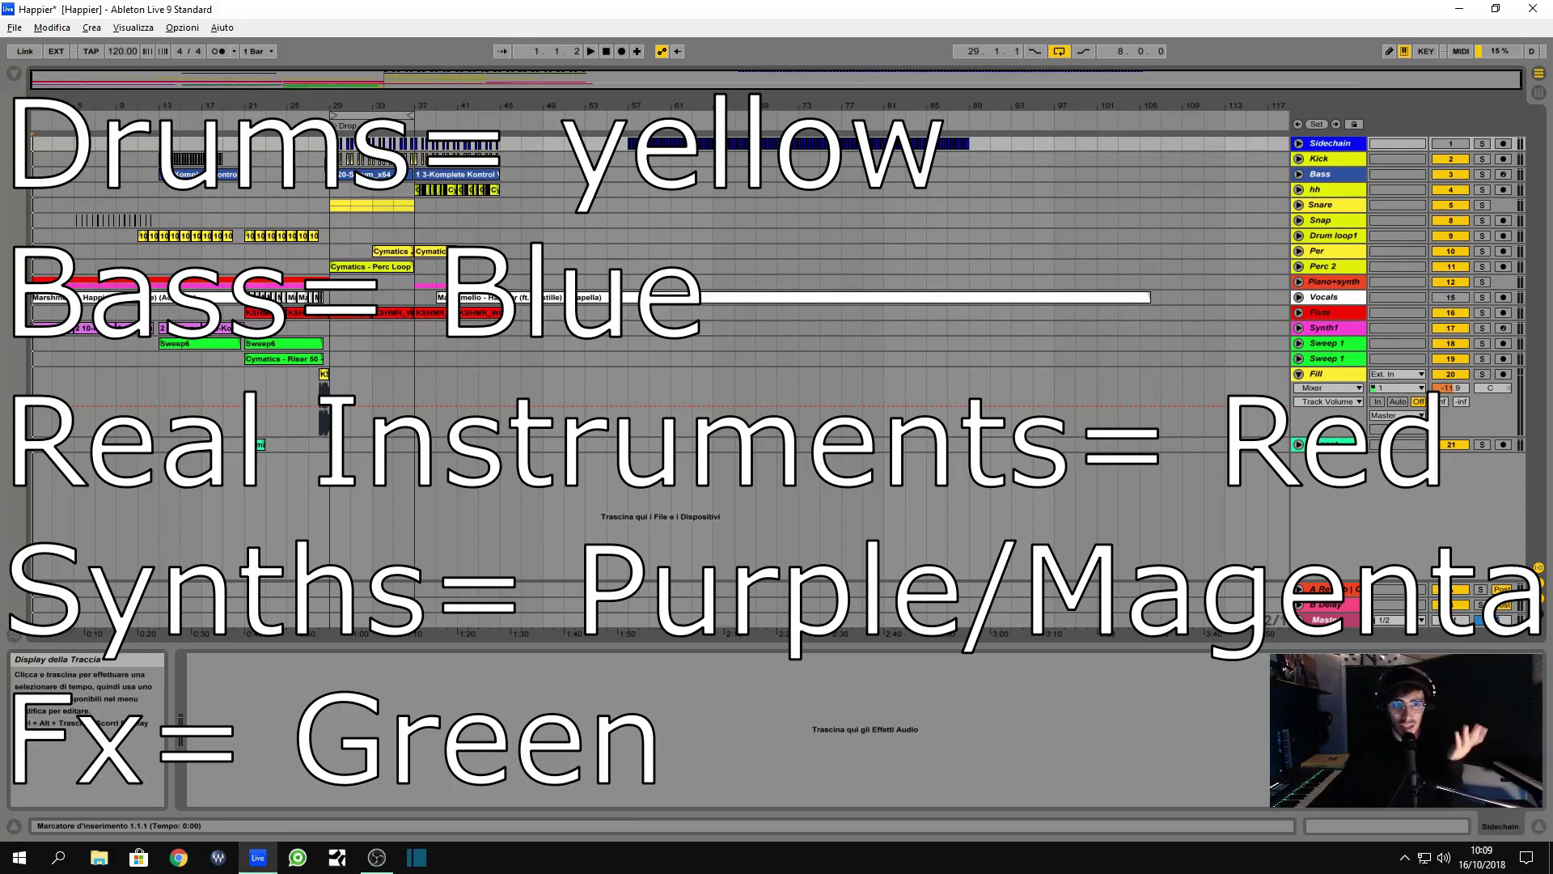
- Unfold the Piano+synth group, inspect the 13 Grand and 14 Serum devices, and fold it back
left_click(330, 159)
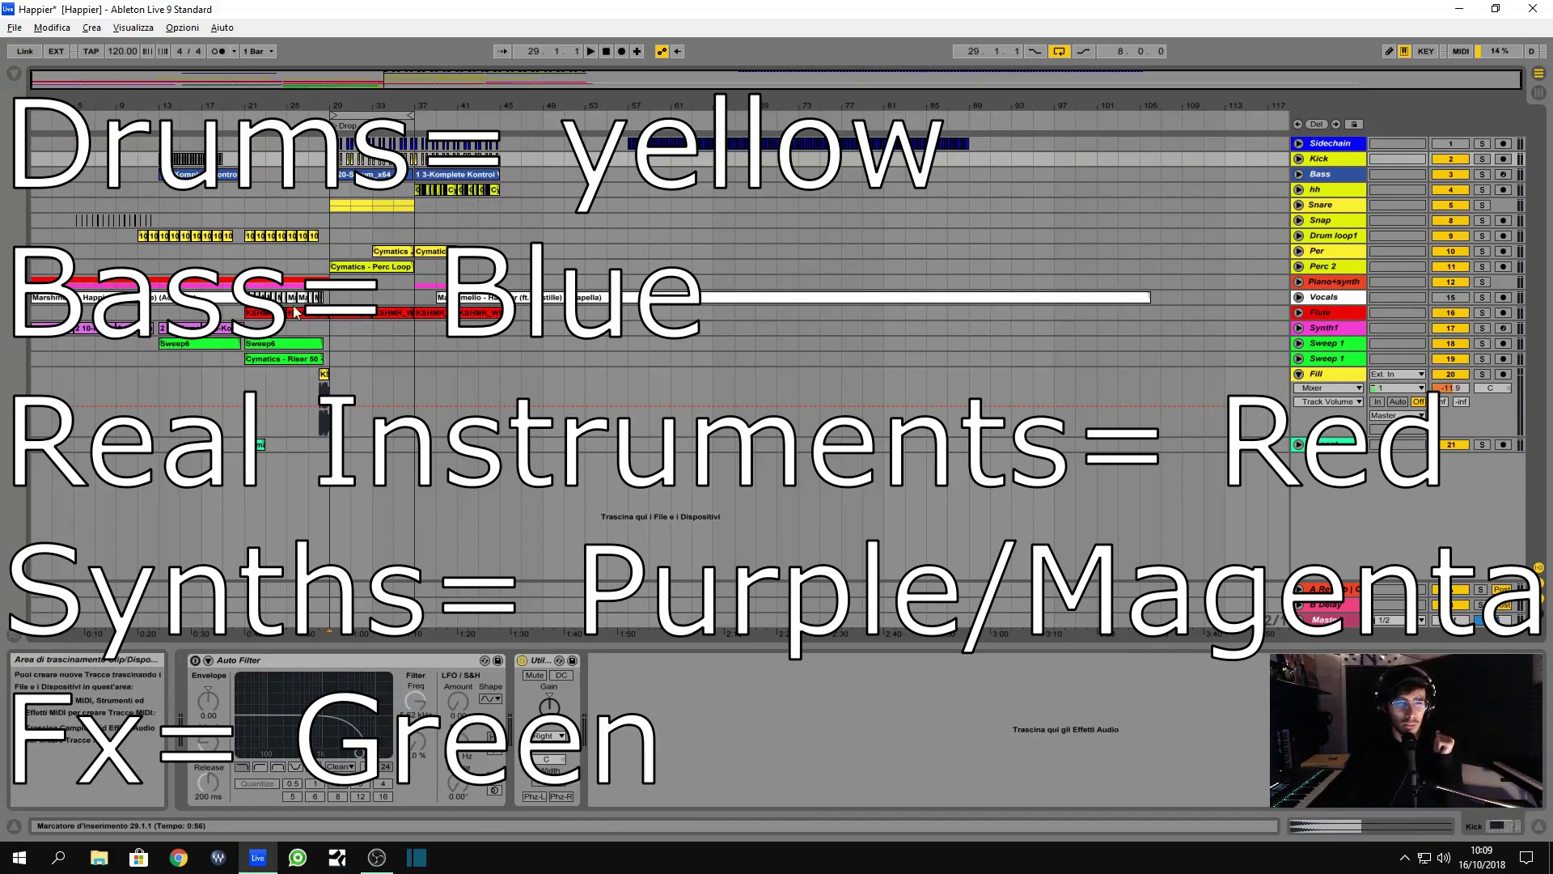
left_click(1298, 283)
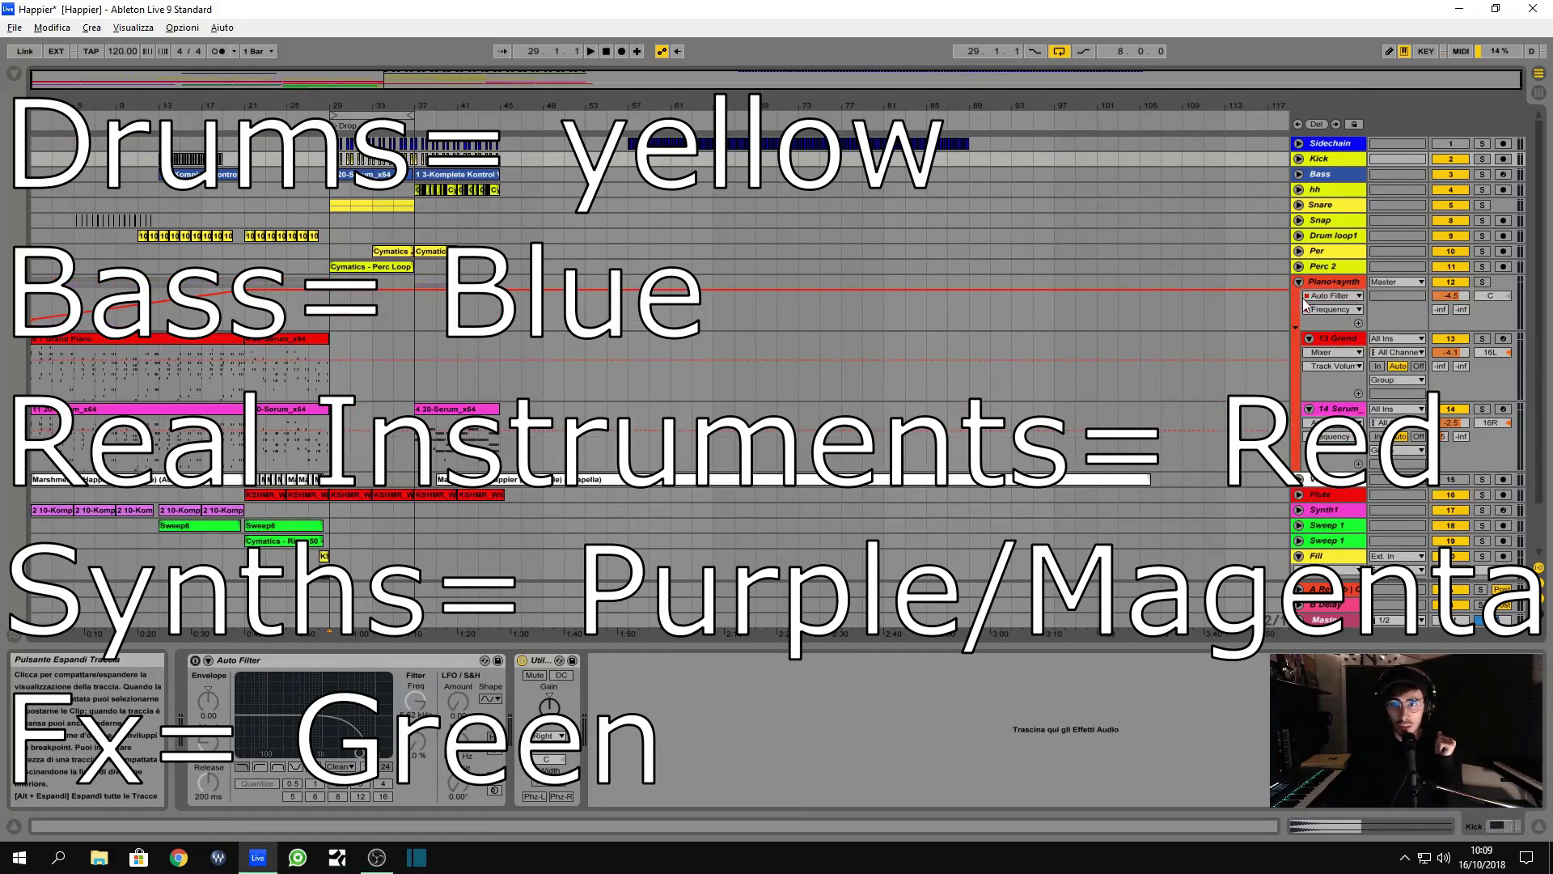
left_click(1342, 339)
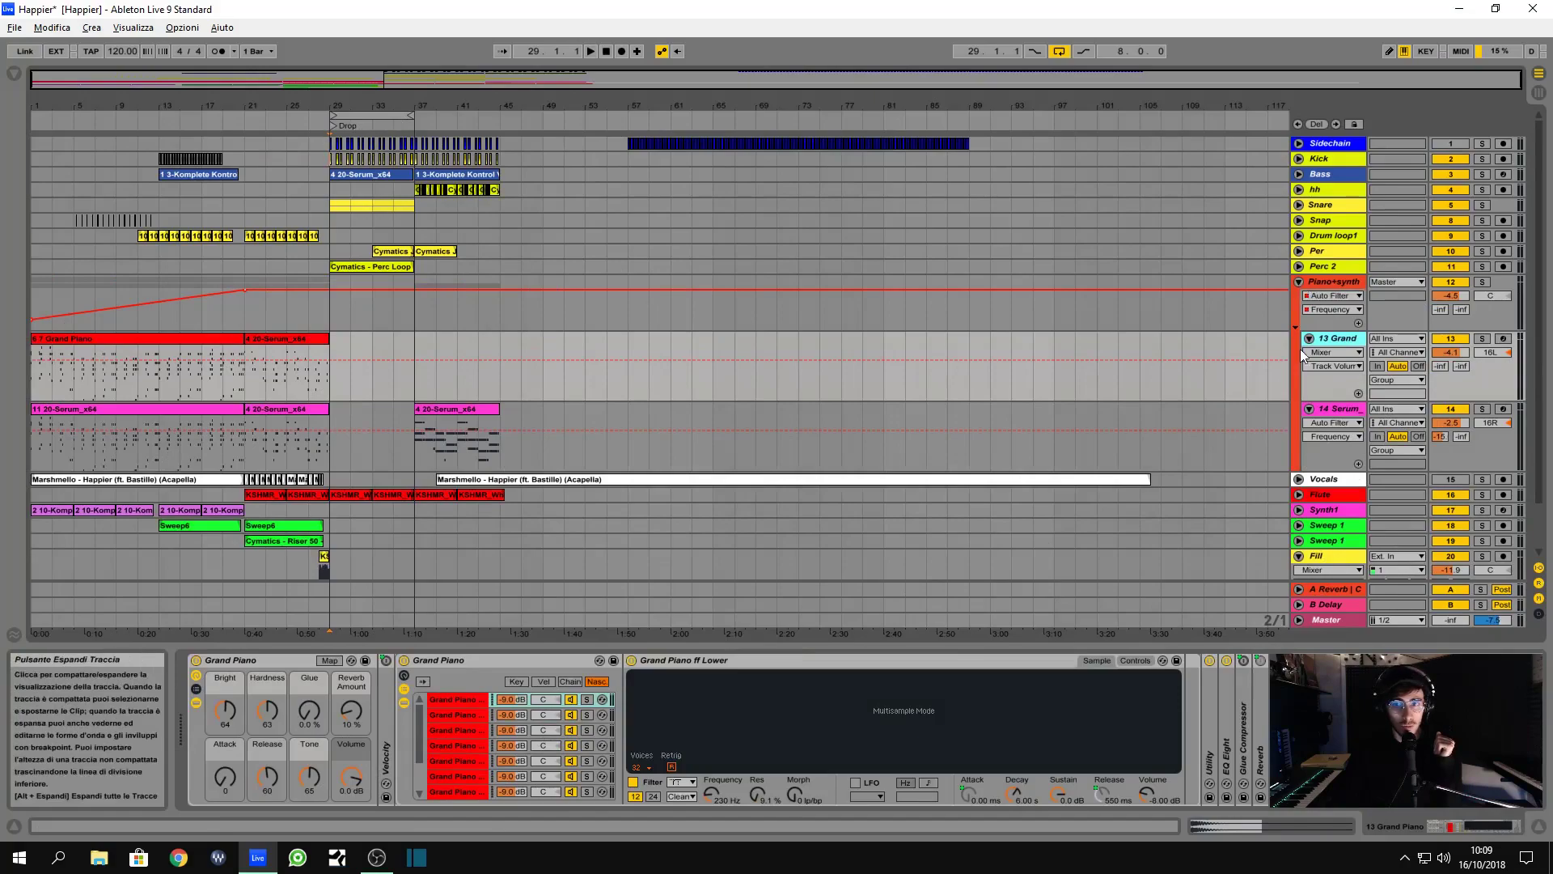
left_click(1332, 408)
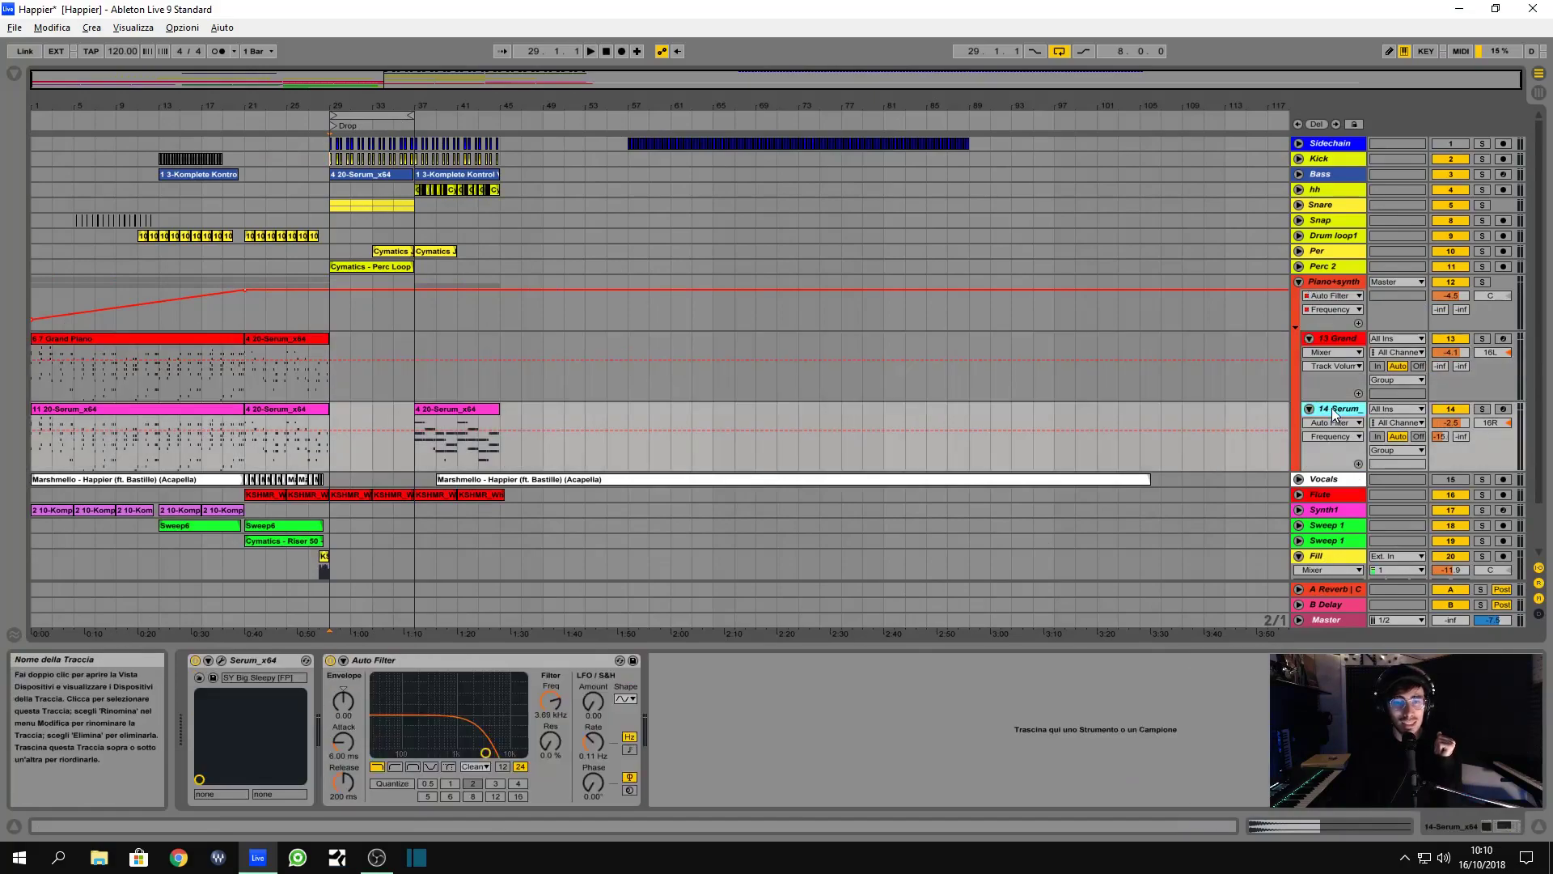
left_click(1298, 281)
- Inspect the Sweep, Sweep 1, Impact and Fill tracks, leaving the Fill track folded
left_click(1342, 353)
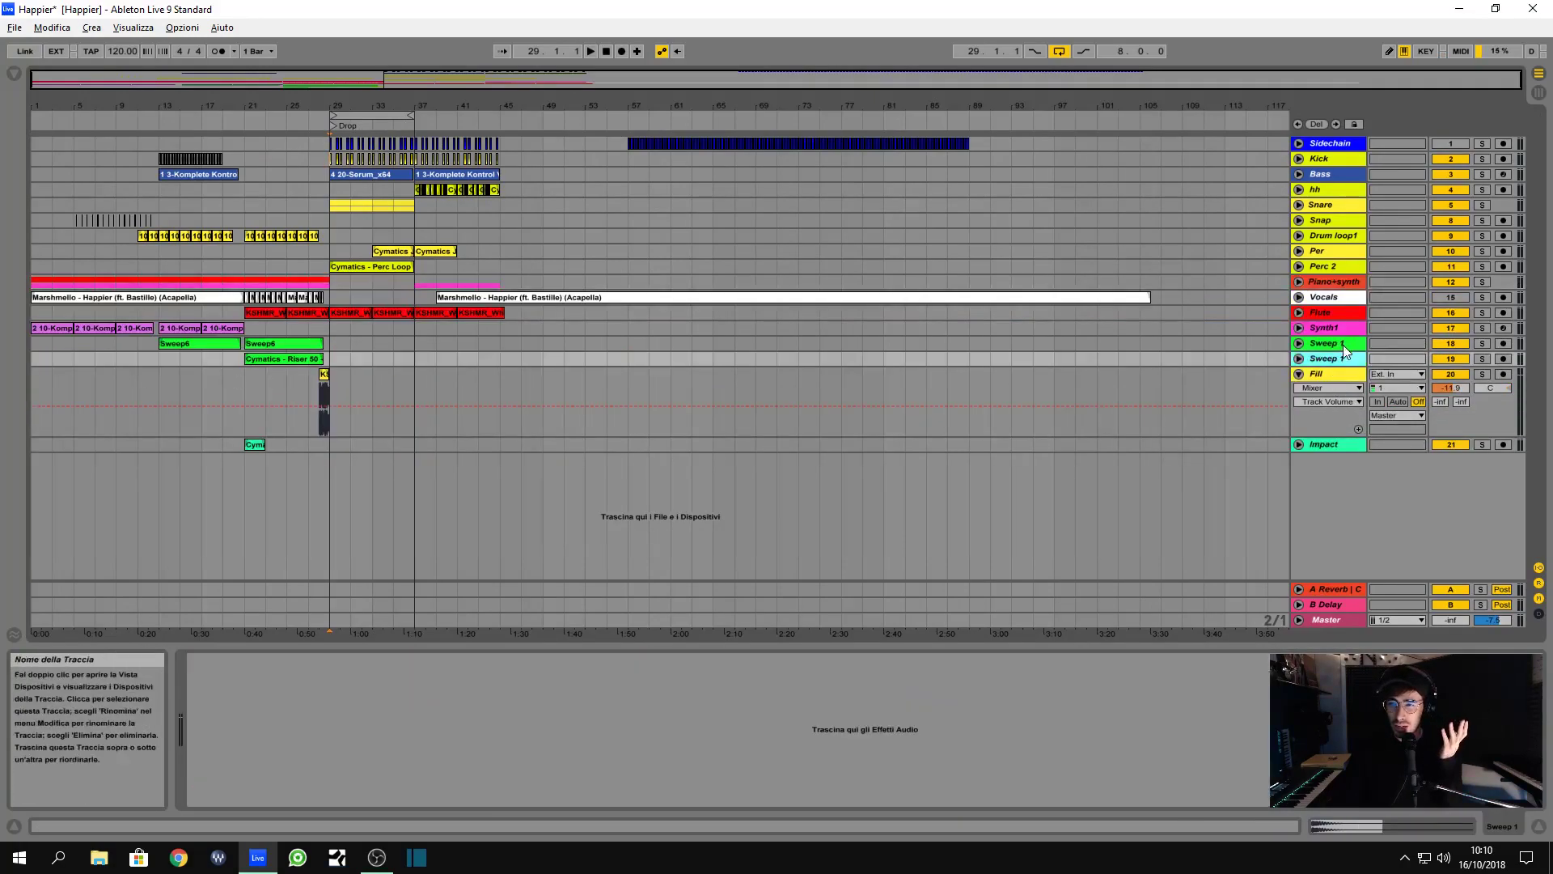
left_click(1343, 345)
left_click(1299, 374)
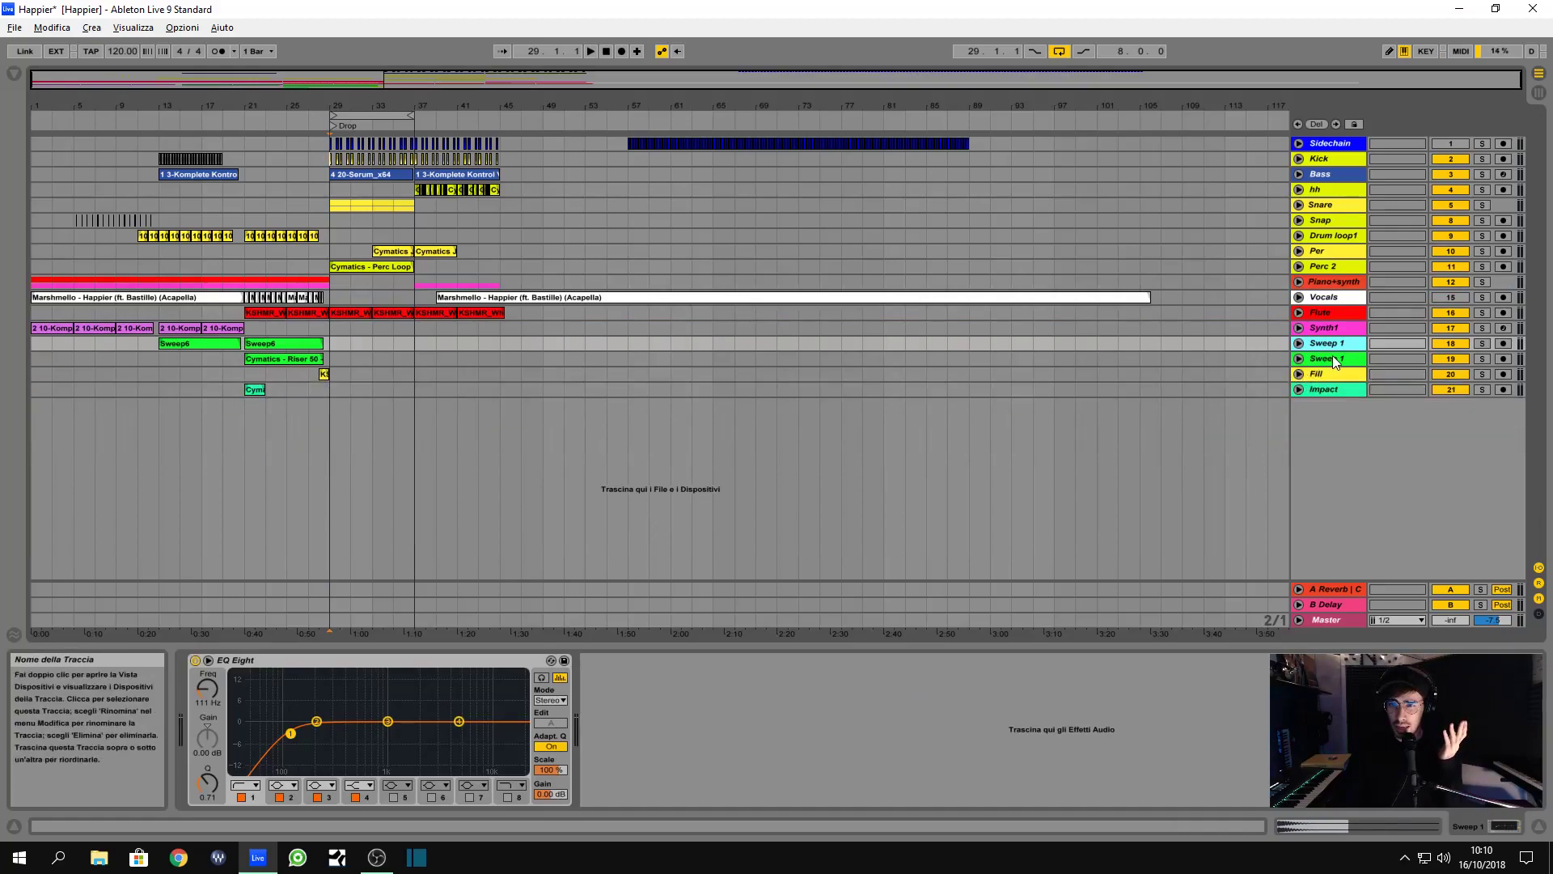
left_click(1332, 356)
left_click(1338, 389)
left_click(1333, 373)
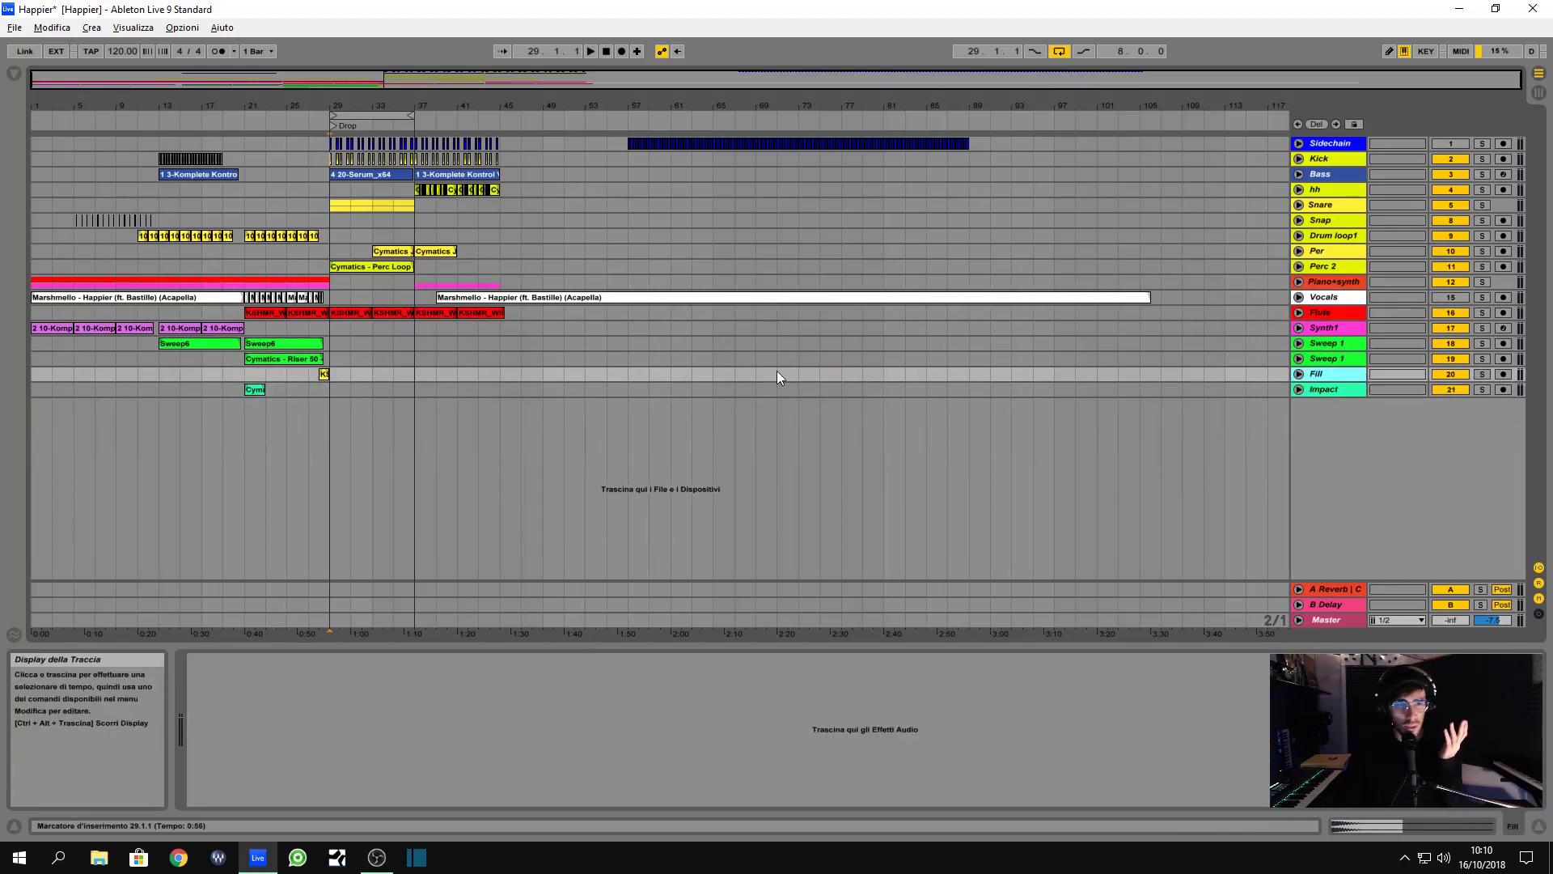
left_click(318, 374)
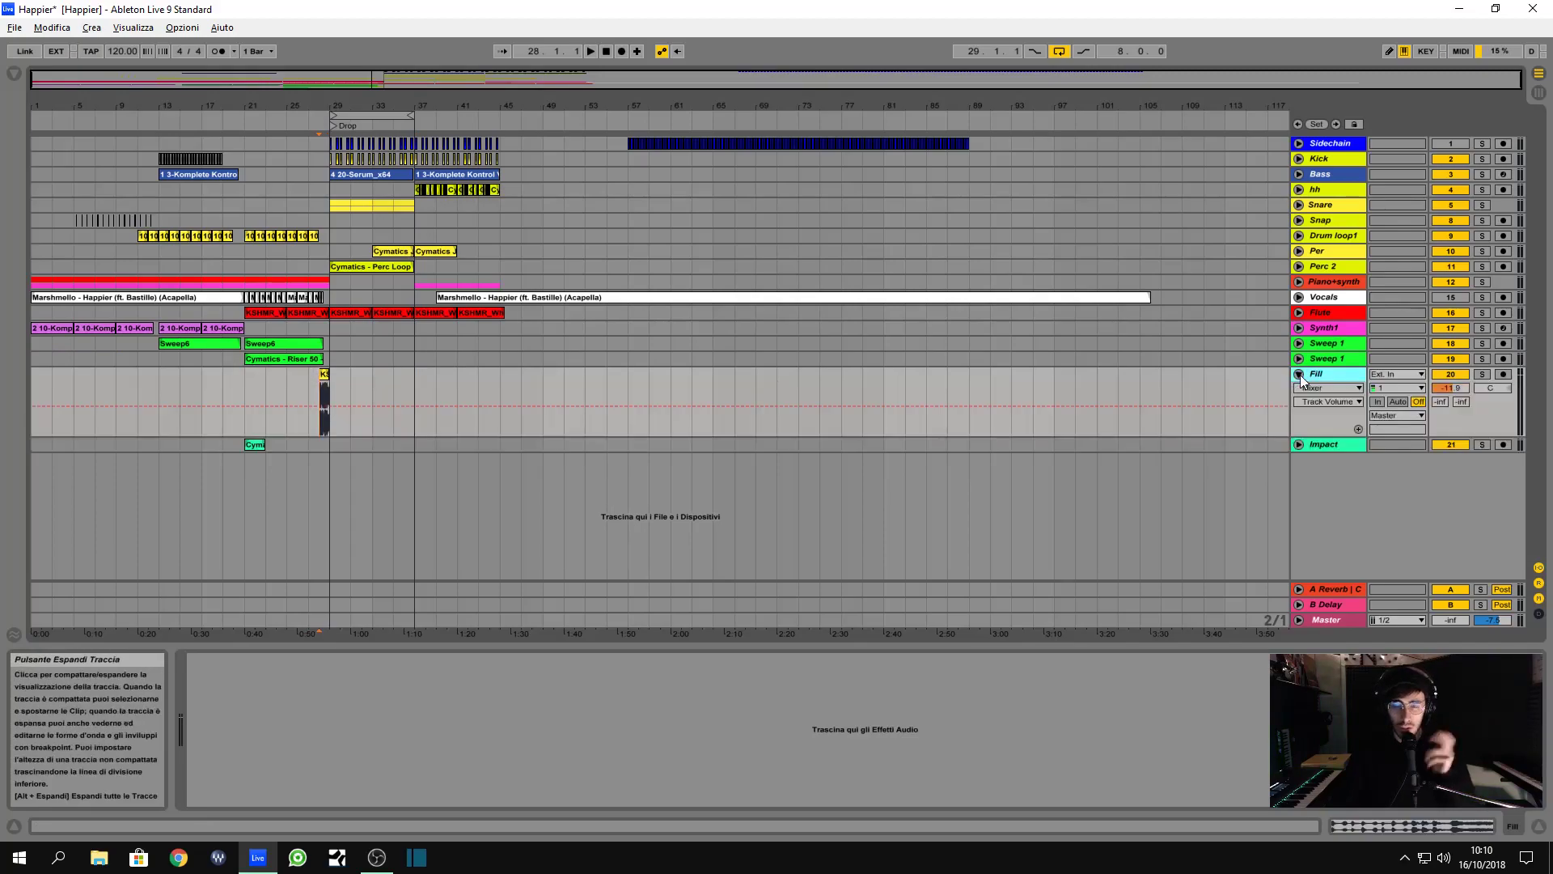
left_click(1299, 375)
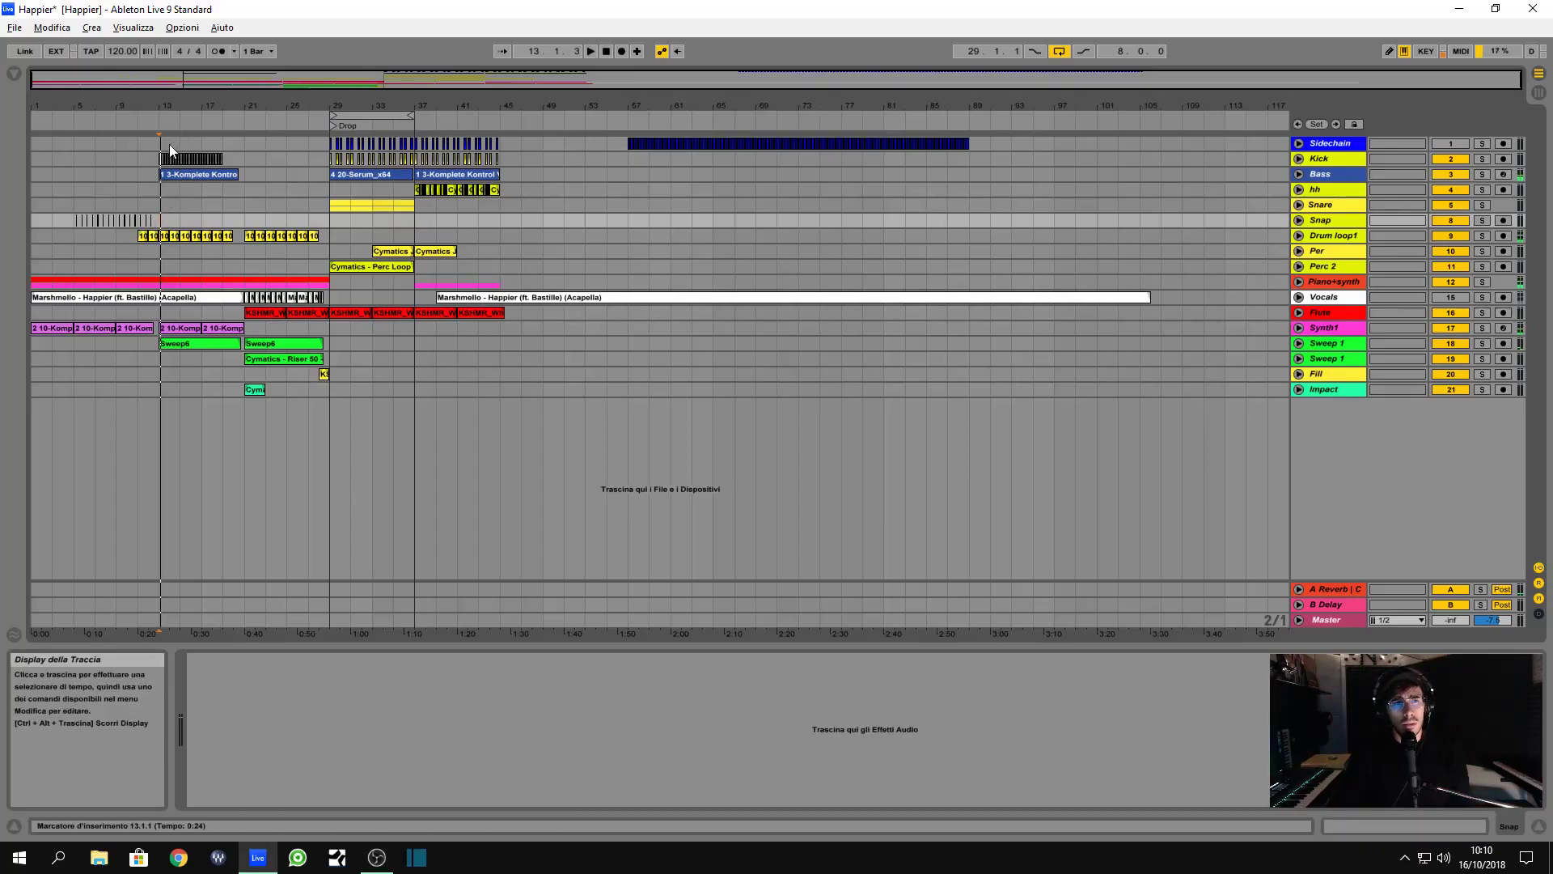
- Unfold the Sidechain track to show its waveform and zoom out over the drop
left_click(169, 143)
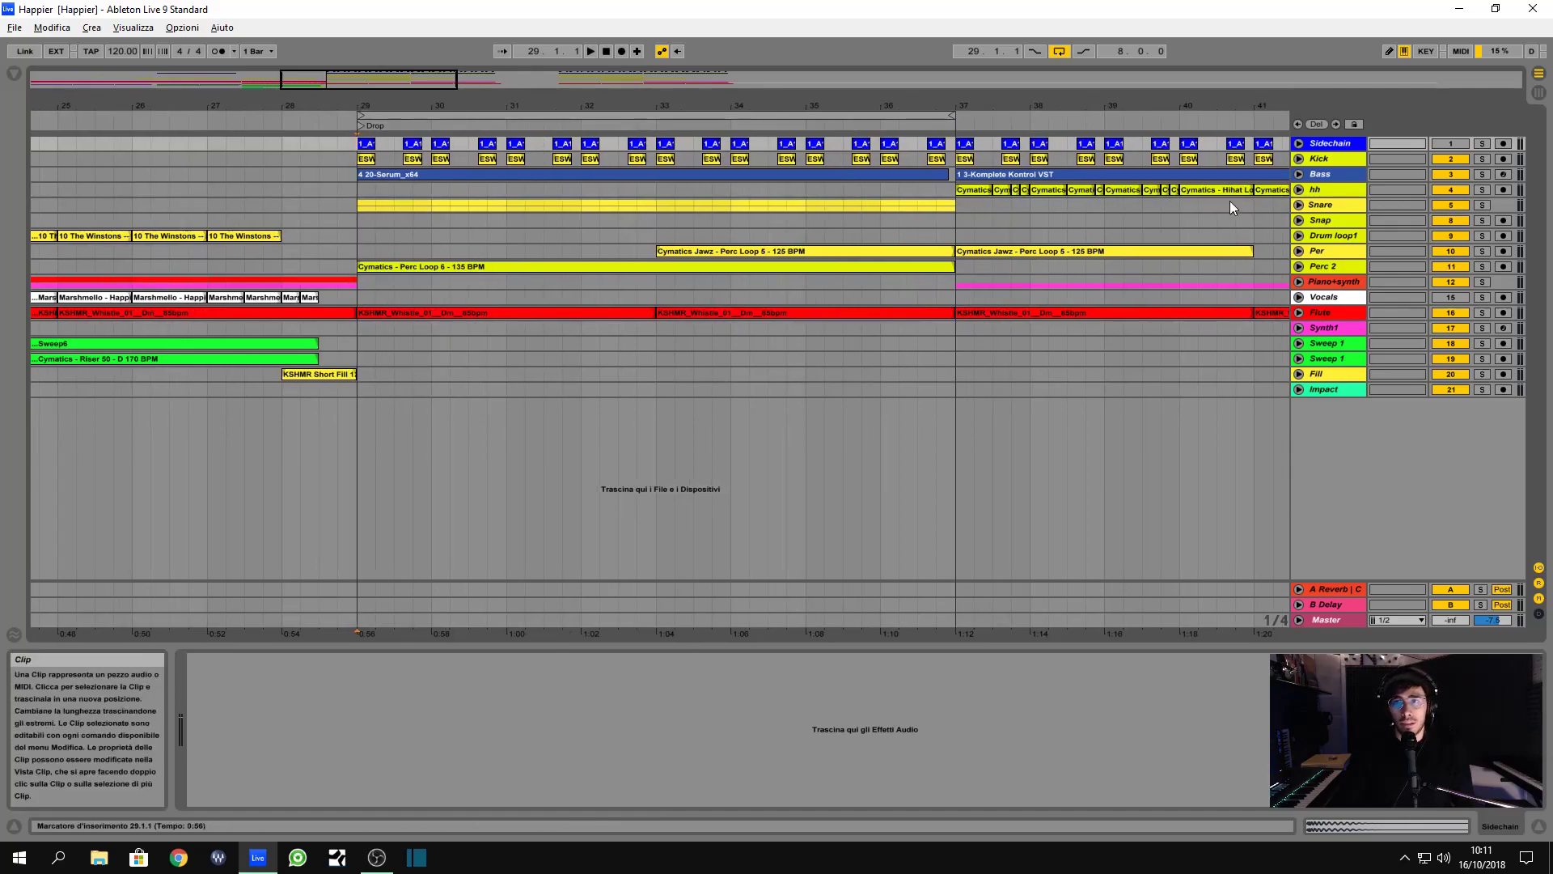
left_click(1298, 144)
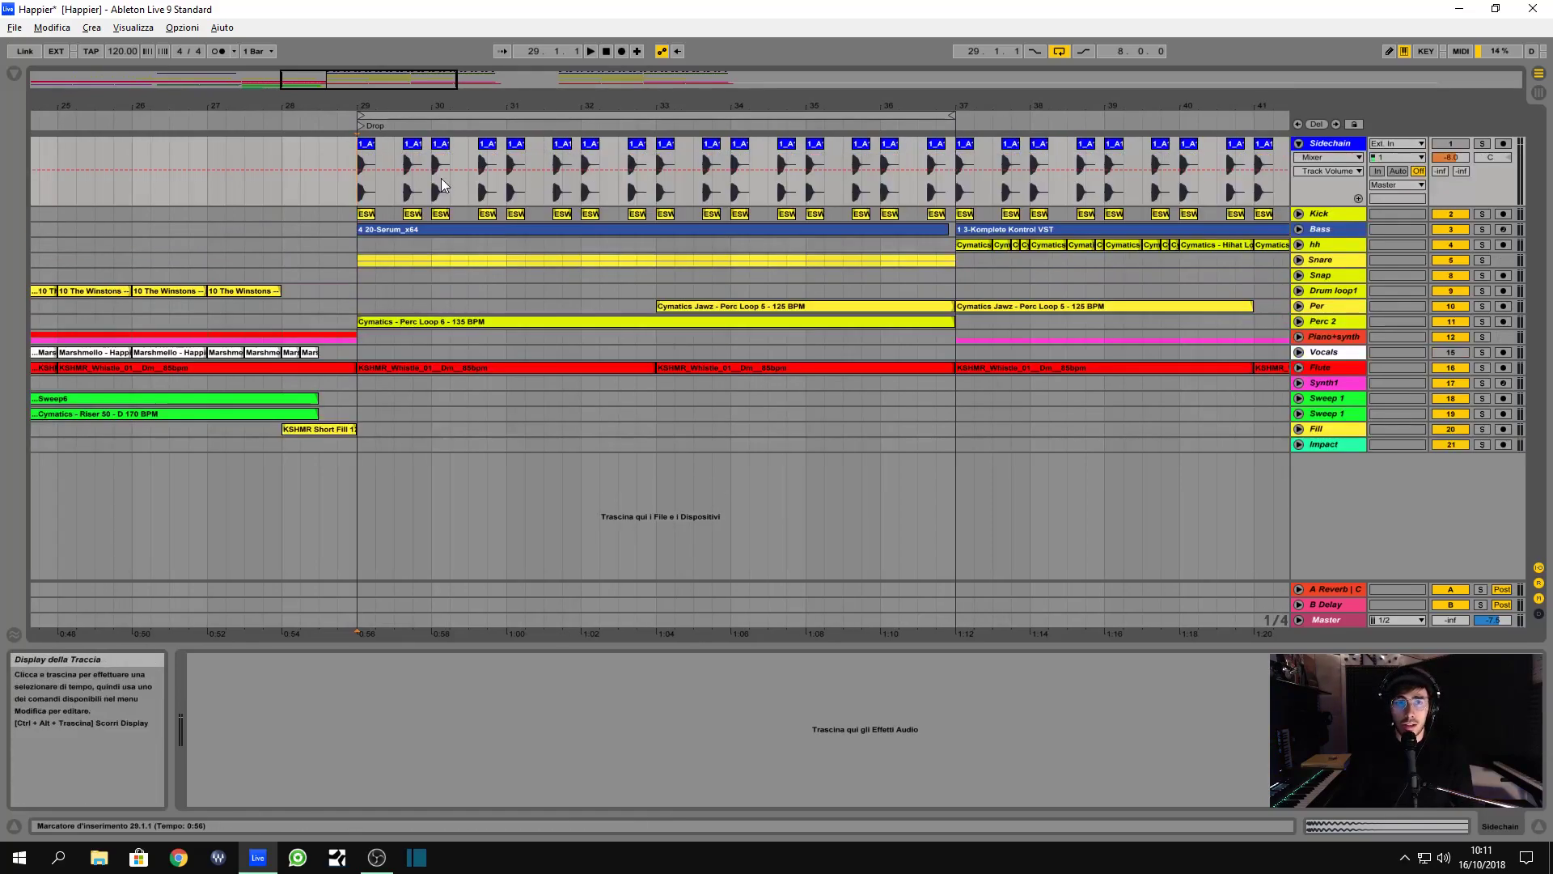
left_click_drag(353, 148, 536, 185)
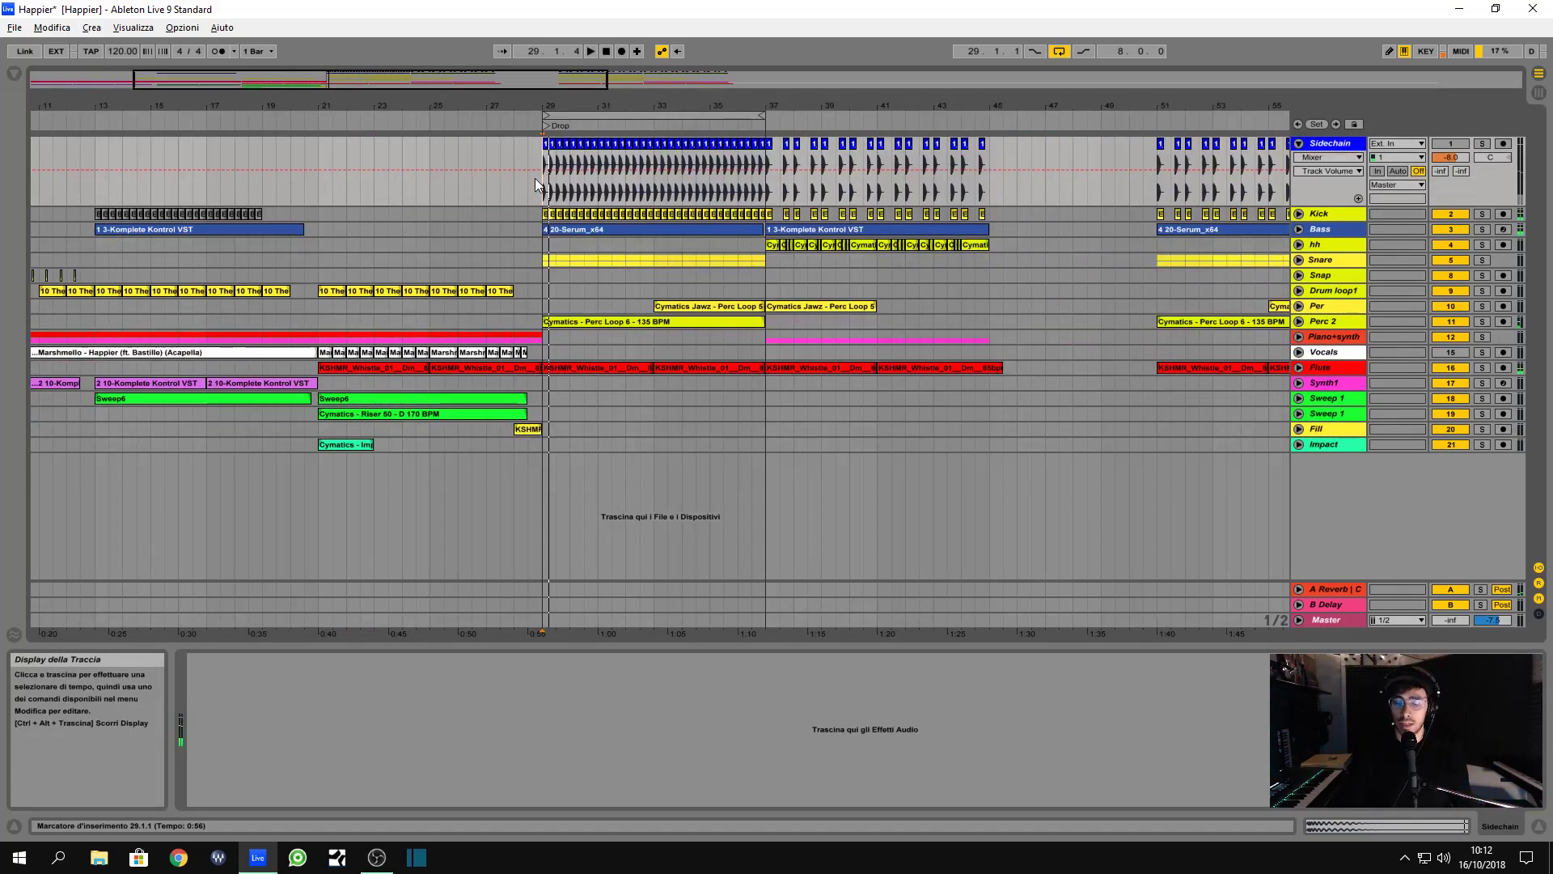
- Audition the drop from bar 29, then zoom in and mark the drop's start
key("space")
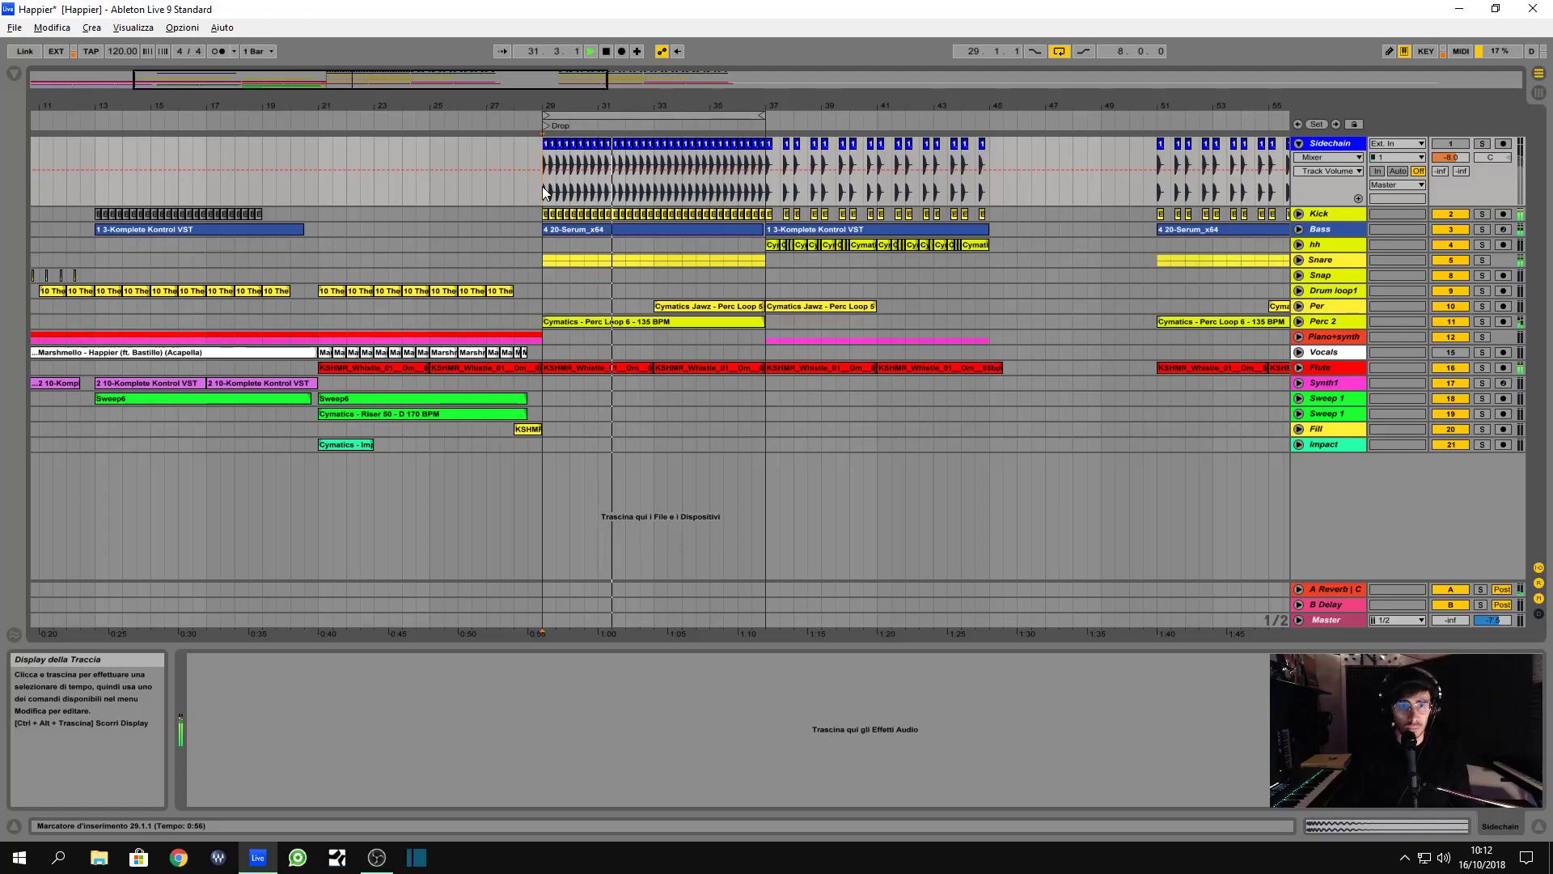
key("space")
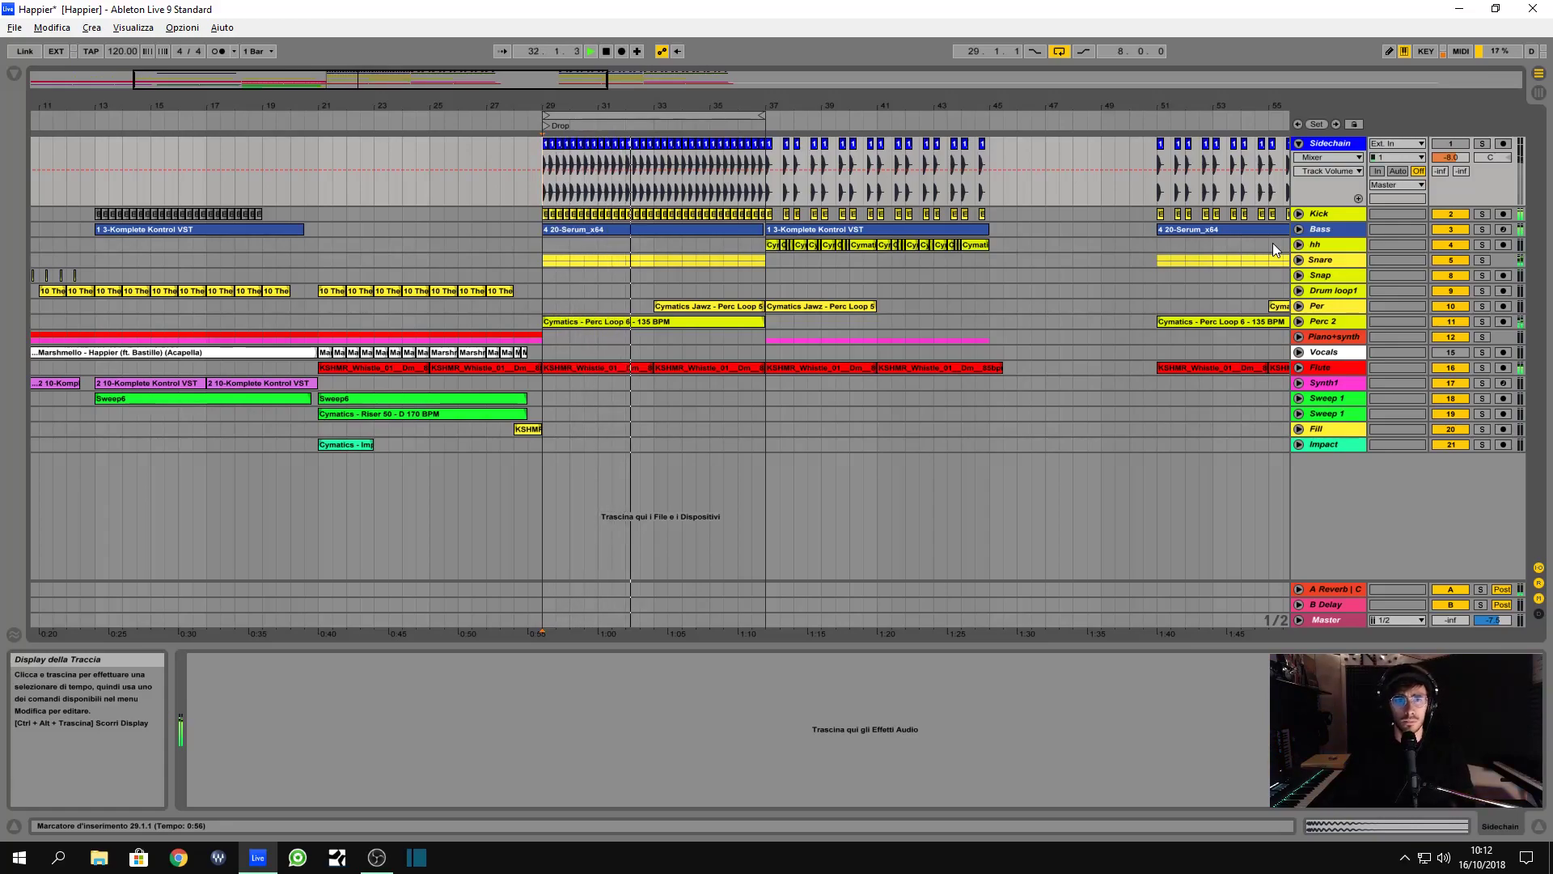
left_click(532, 150)
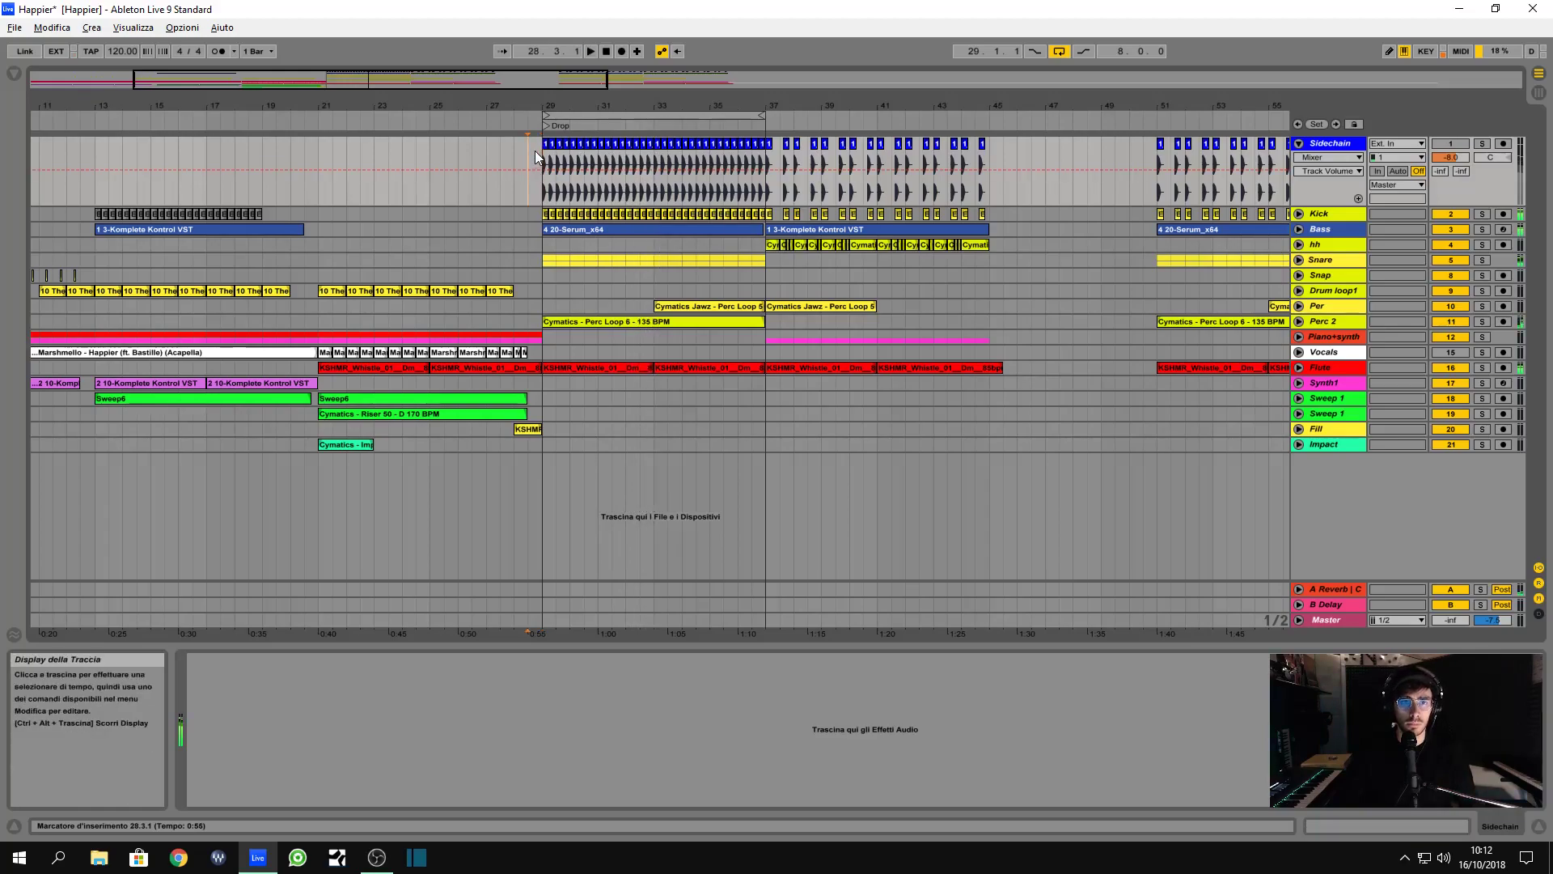
key("space")
mouse_move(547, 106)
left_mouse_down()
mouse_move(547, 138)
mouse_move(485, 121)
left_mouse_up()
left_click(485, 156)
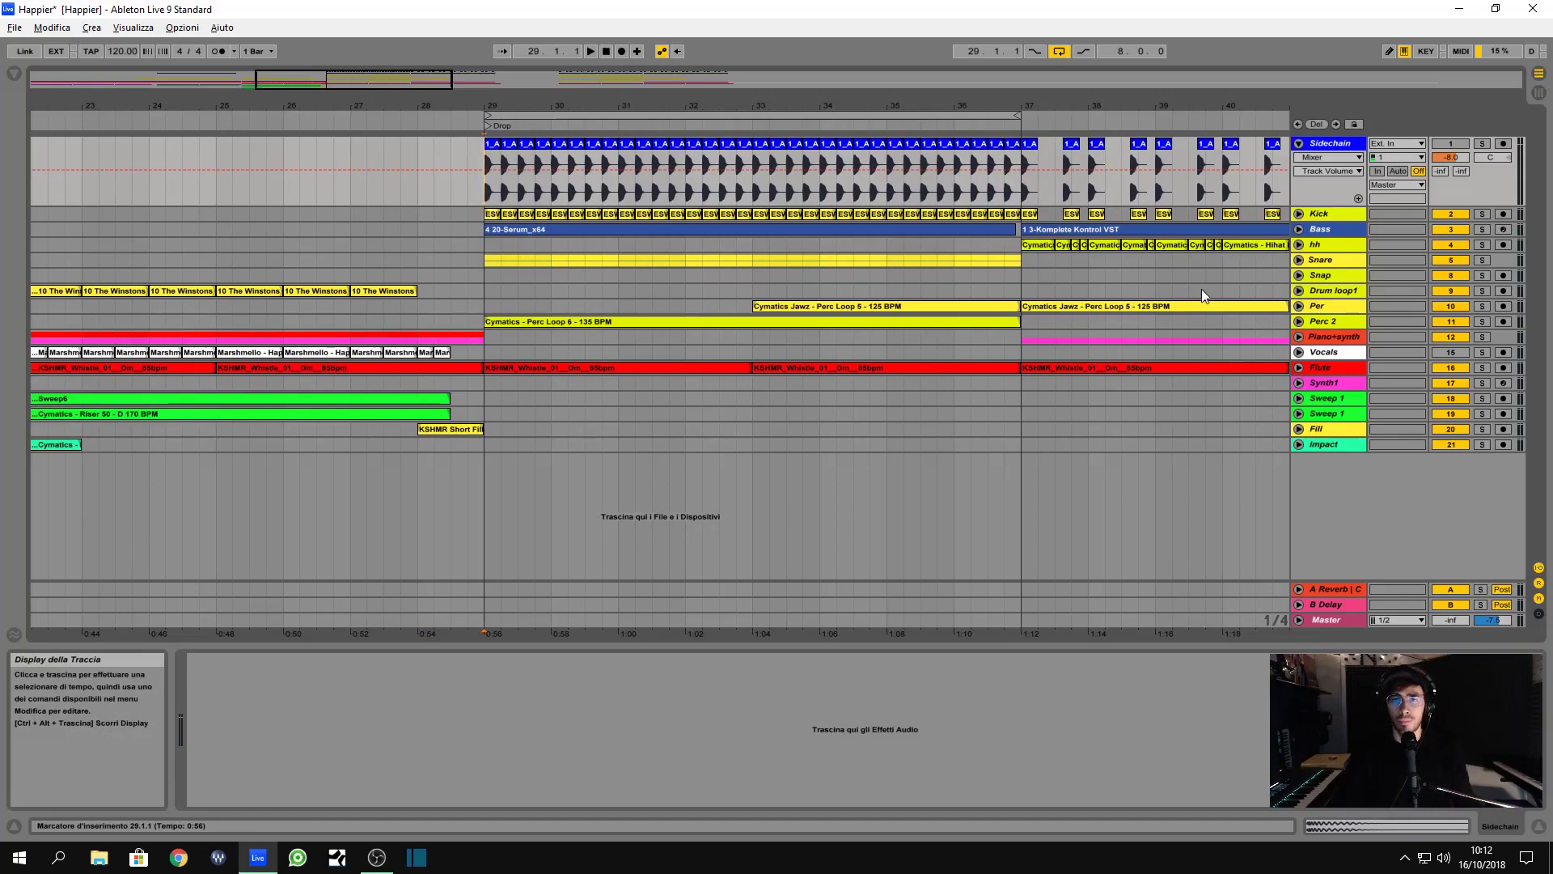
- Place HF_drum_loop_moombah_fong_01 at bar 29 on a new 22 Audio track and audition it soloed
key("ctrl+alt+b")
left_click_drag(225, 412, 928, 487)
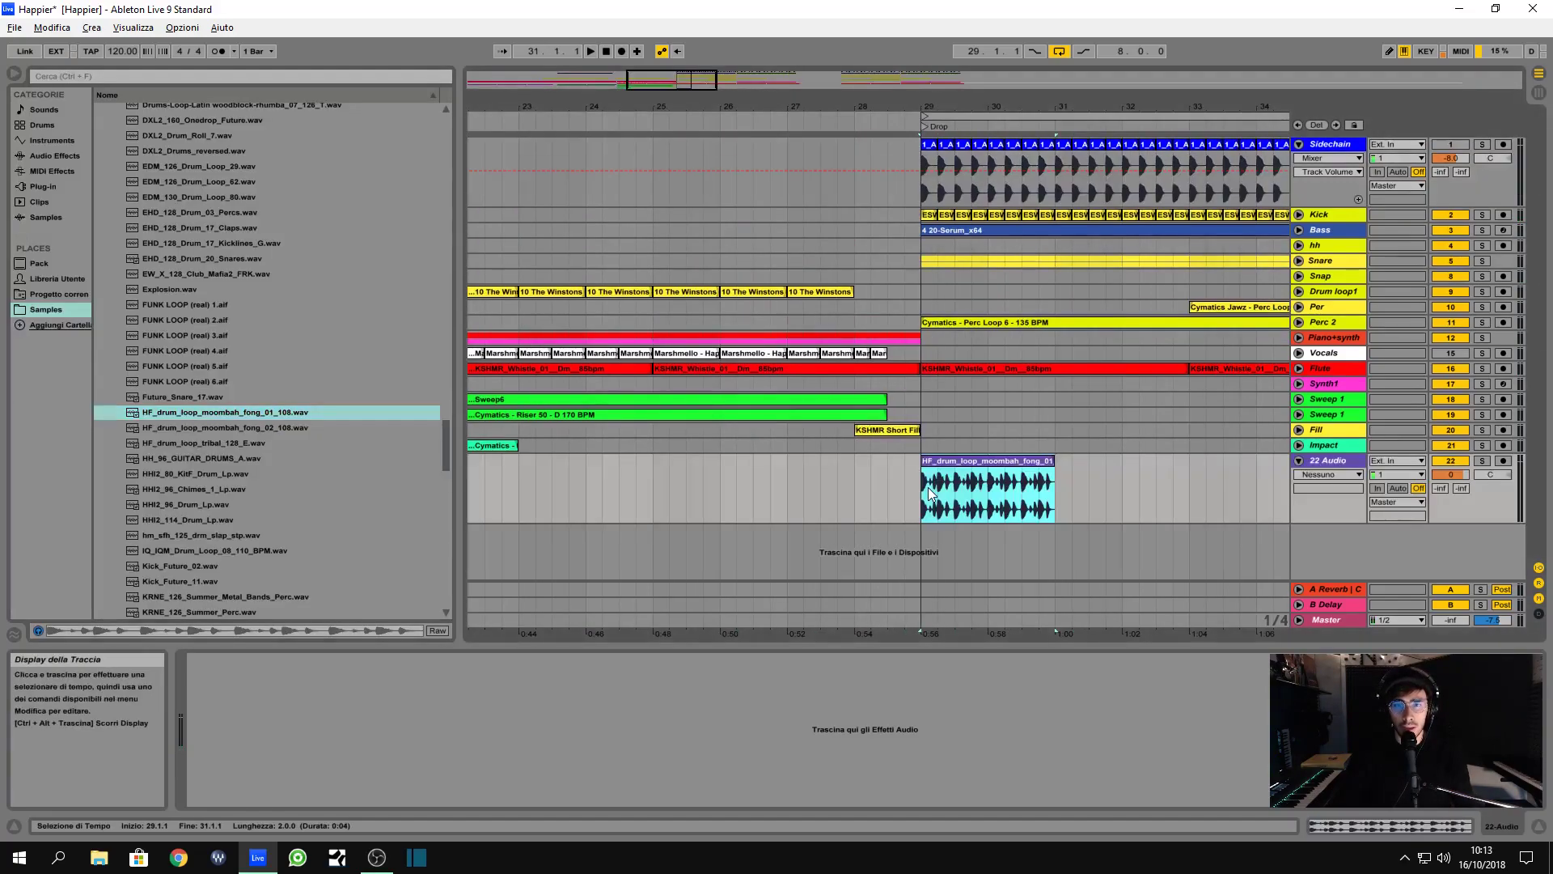
left_click(13, 73)
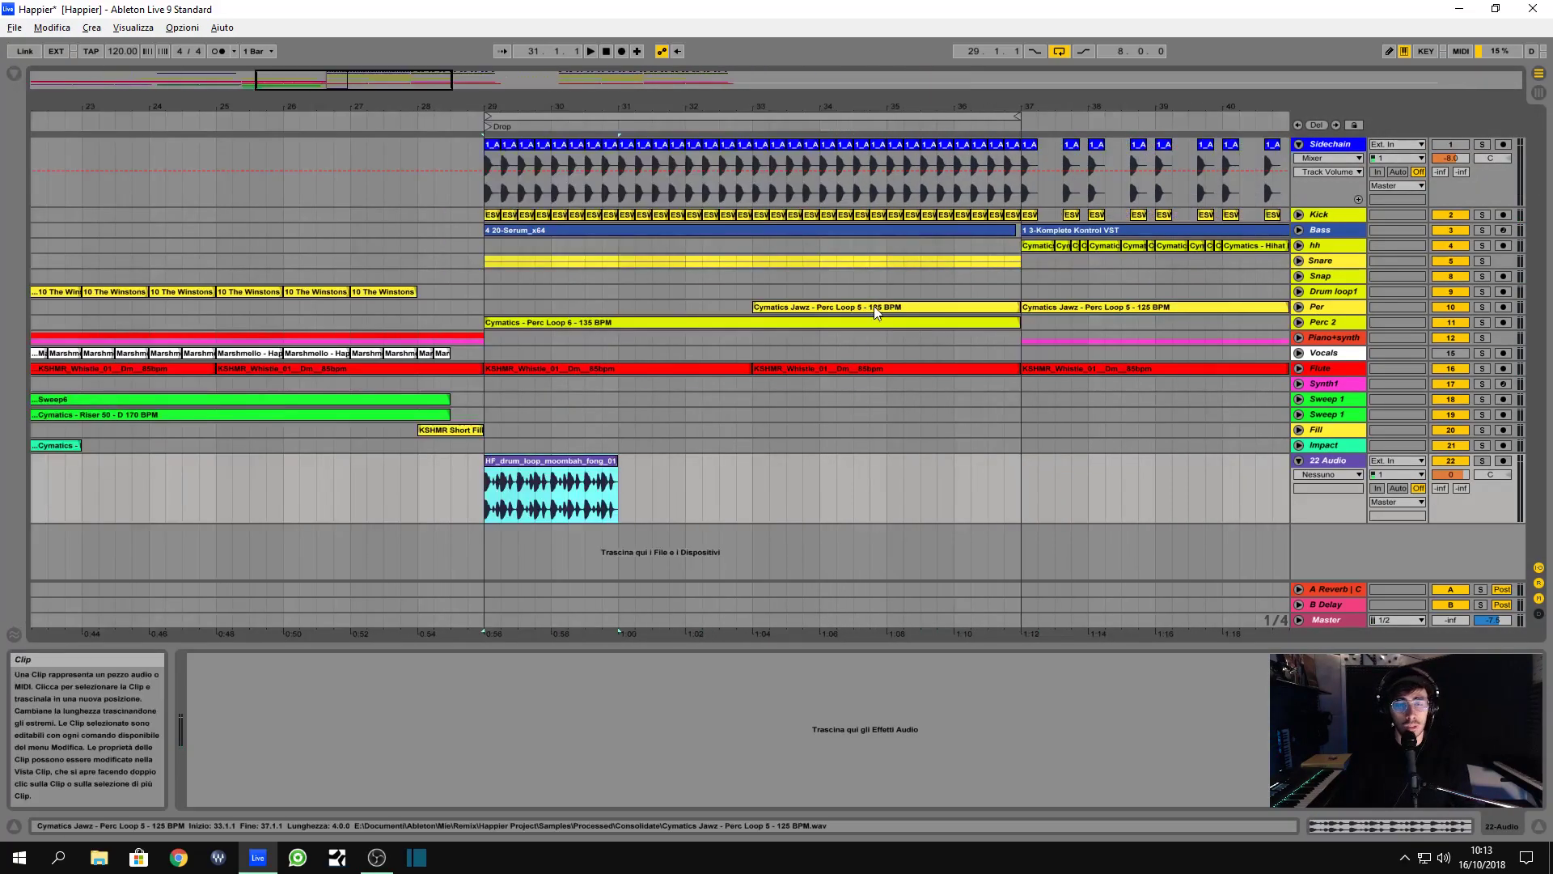
left_click(1485, 461)
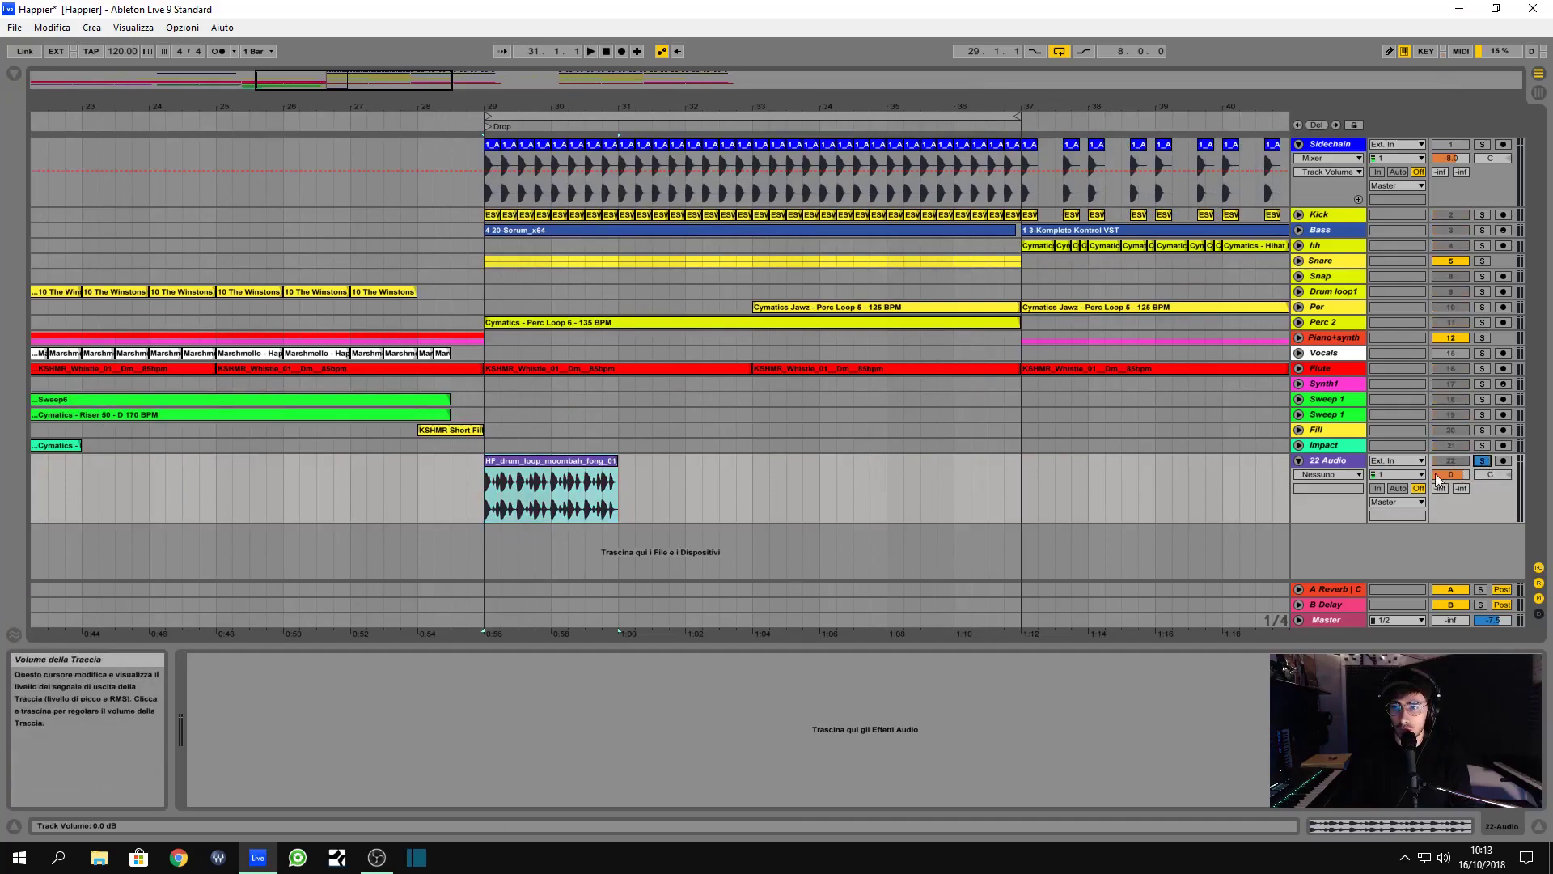
key("space")
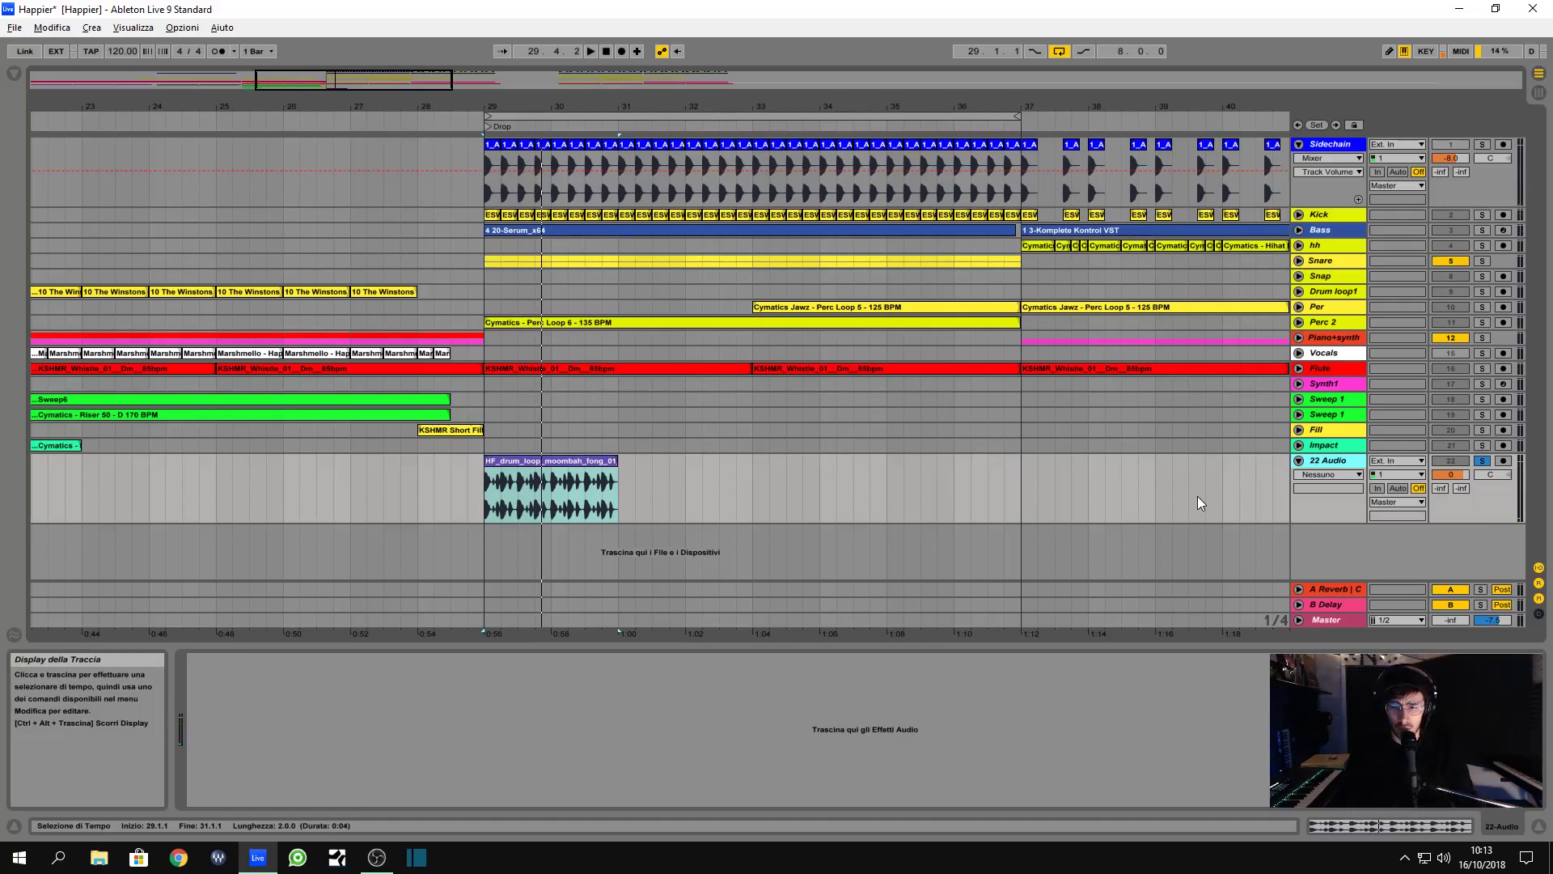
key("space")
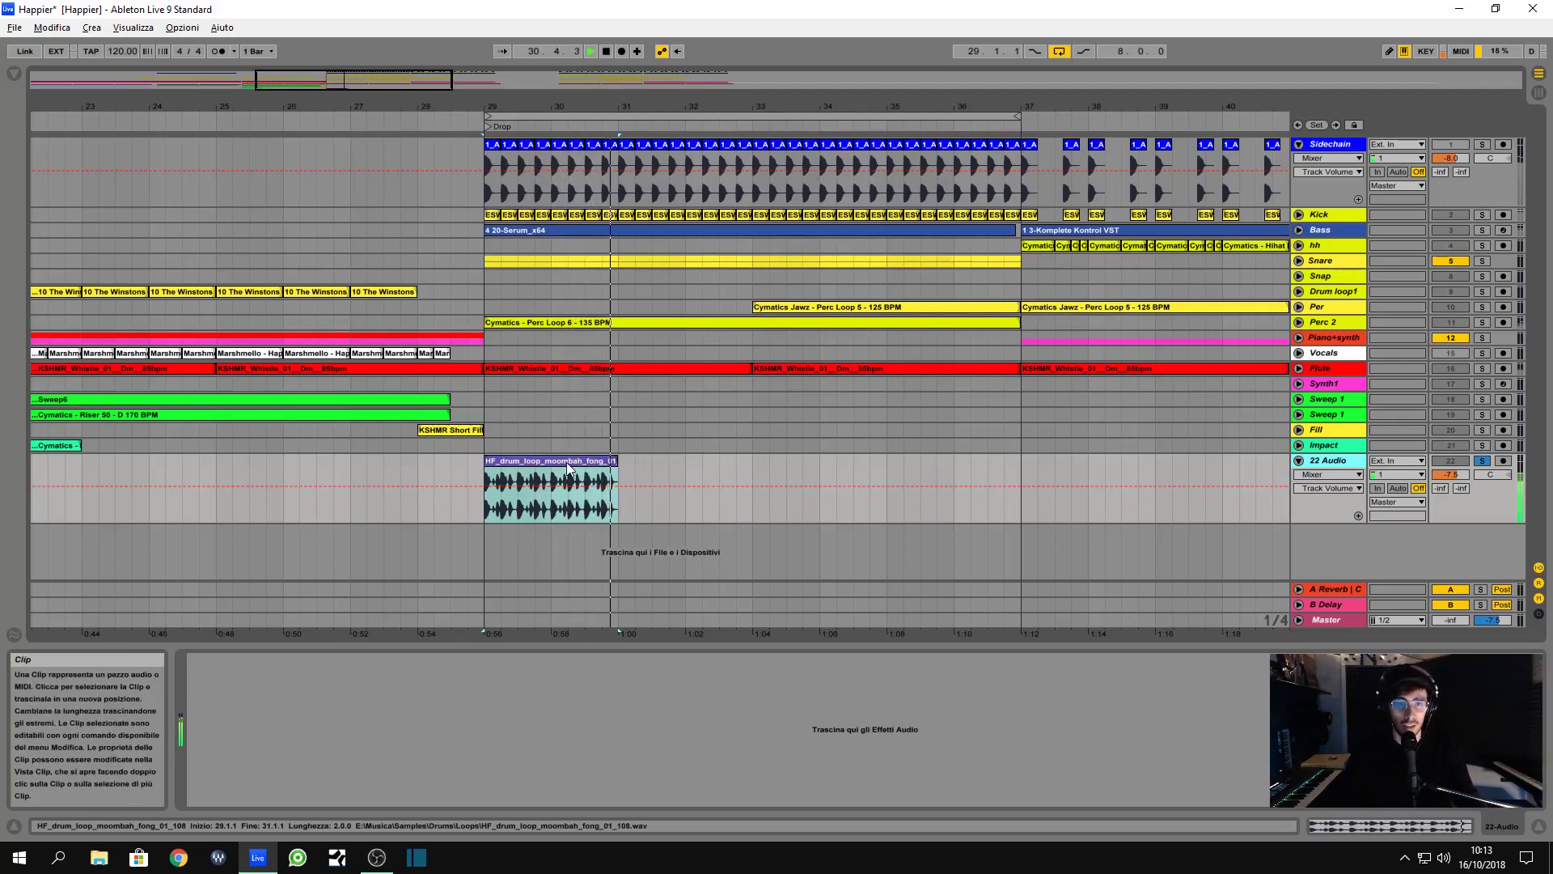
key("space")
- Duplicate the loop across bars 29–37, unsolo it, and play the drop from bar 28
key("ctrl+d")
key("ctrl+d")
key("ctrl+d")
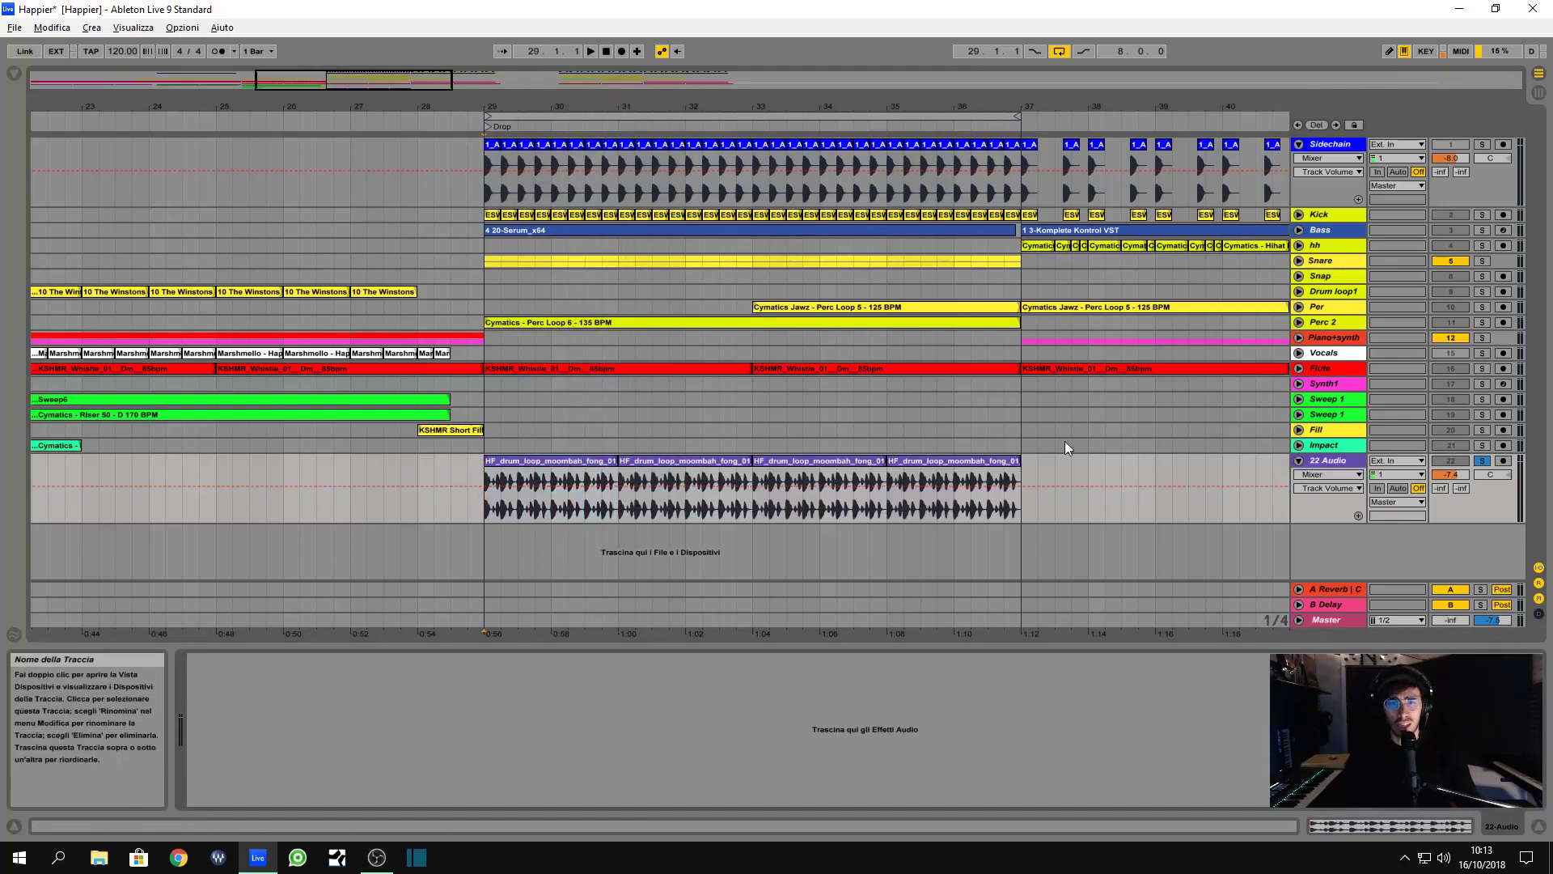
left_click(14, 72)
left_click(14, 73)
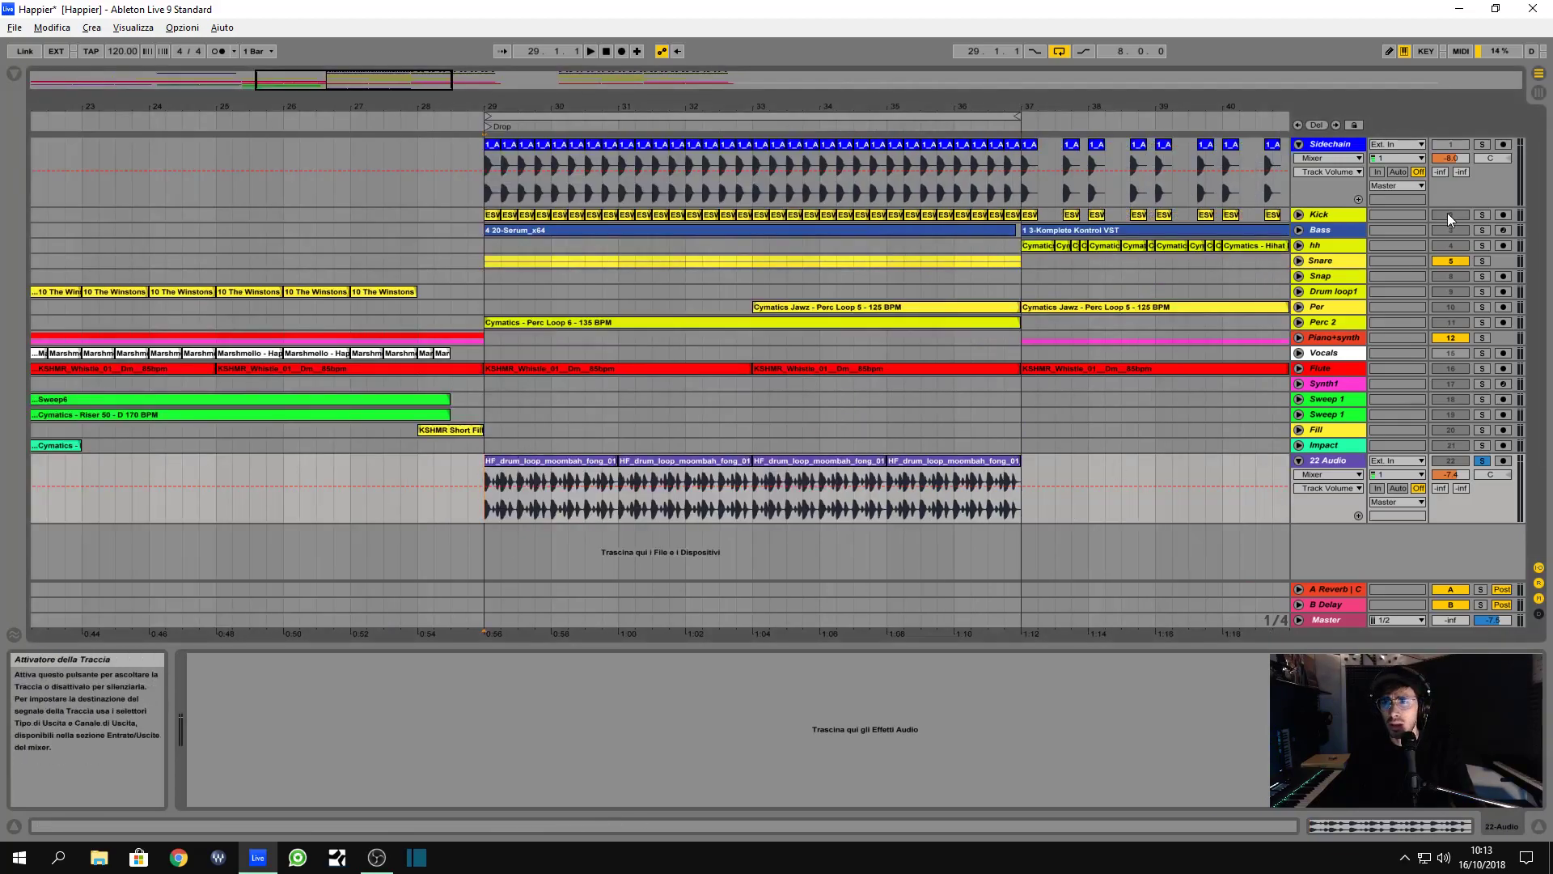
left_click(1482, 460)
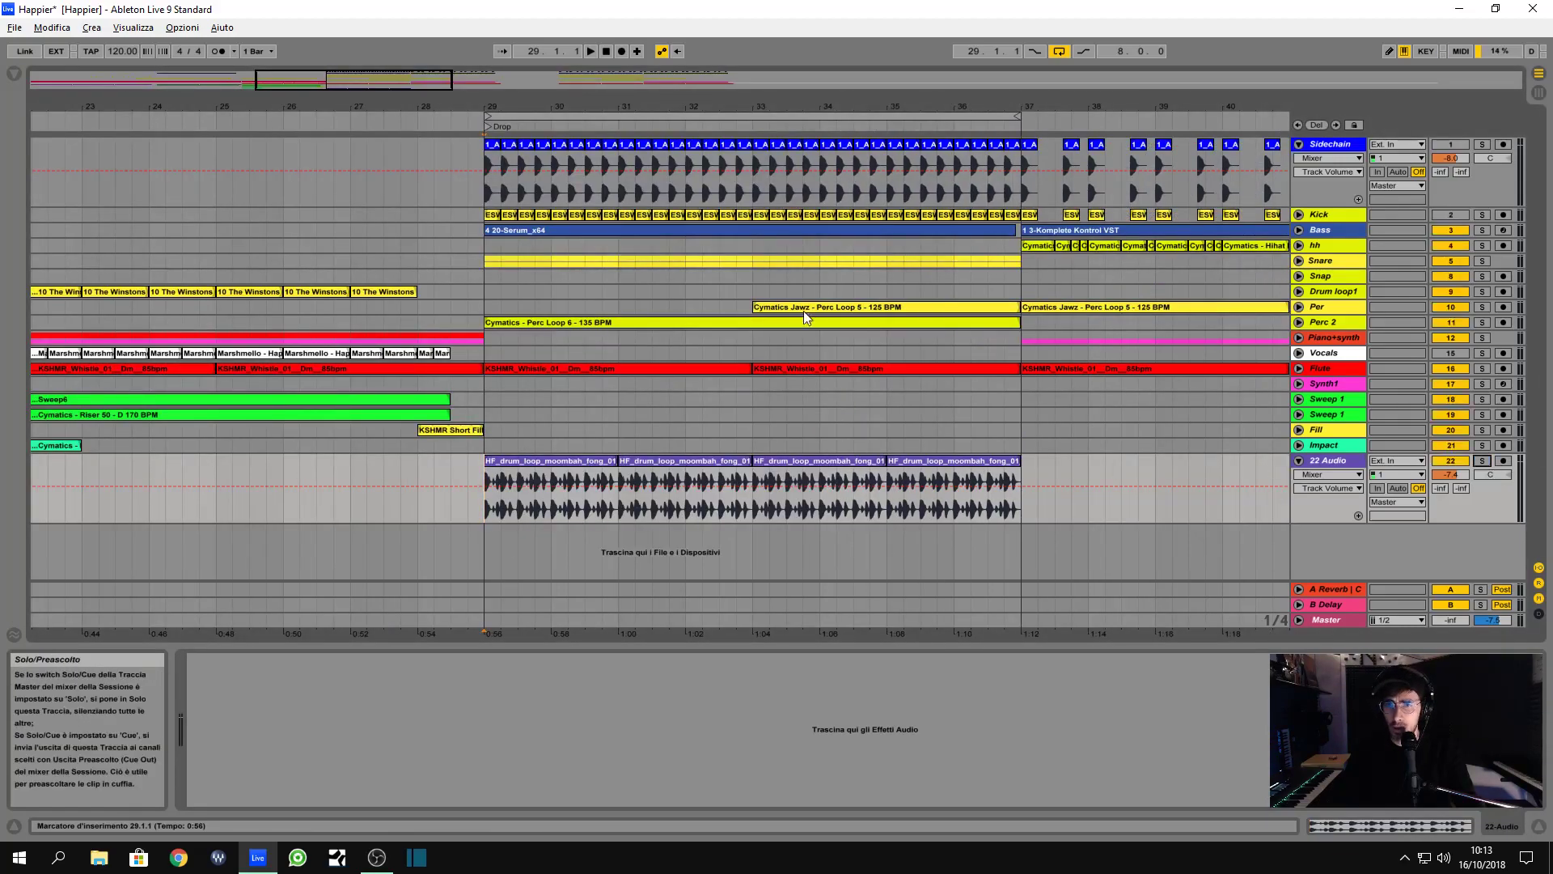
left_click(414, 194)
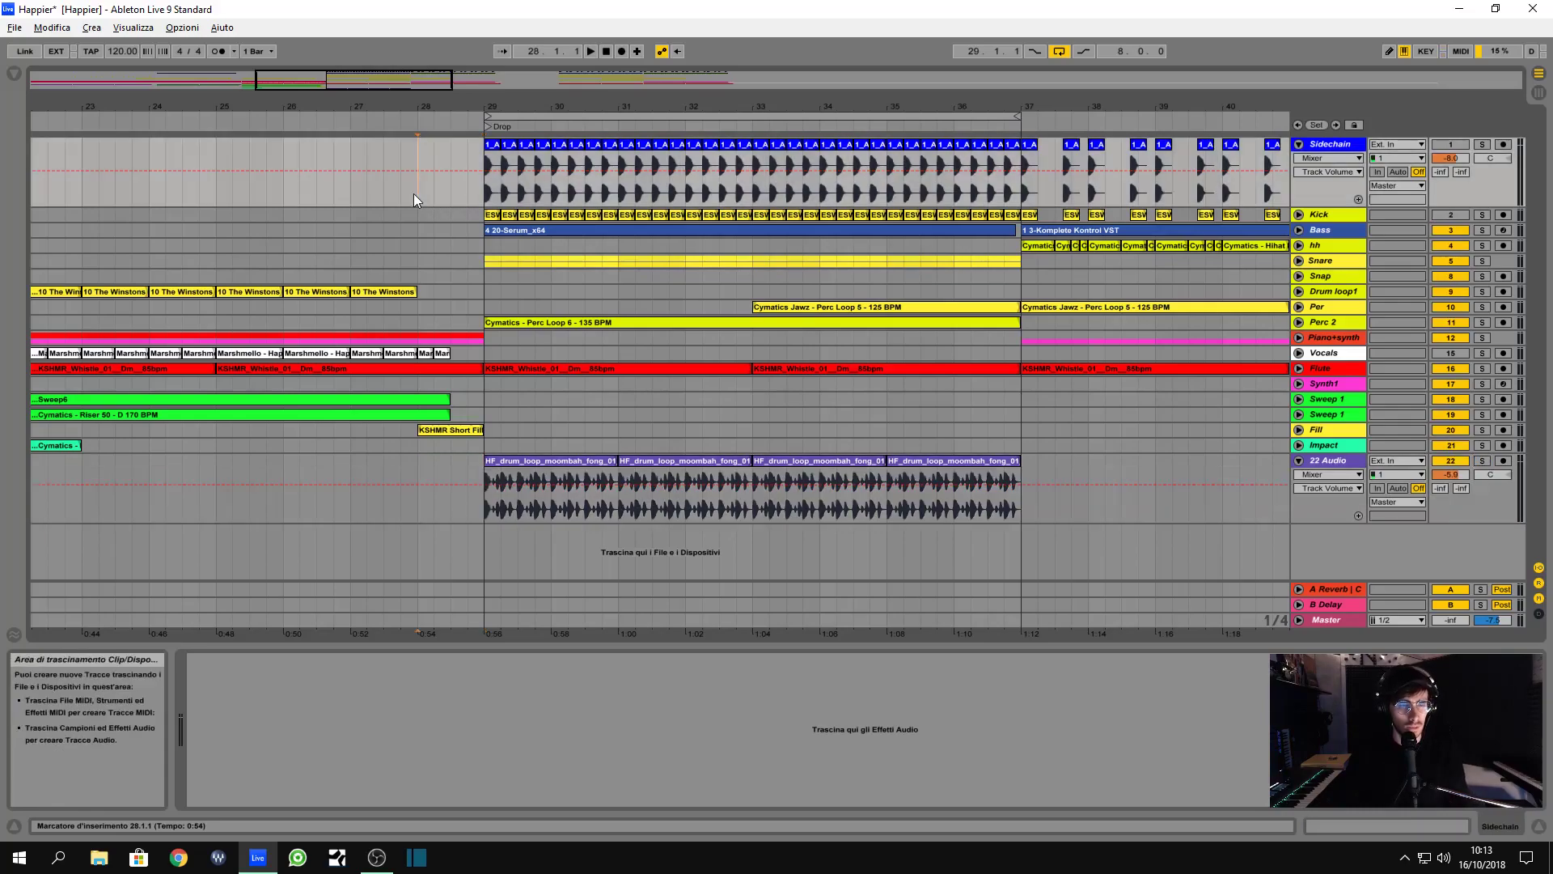
key("space")
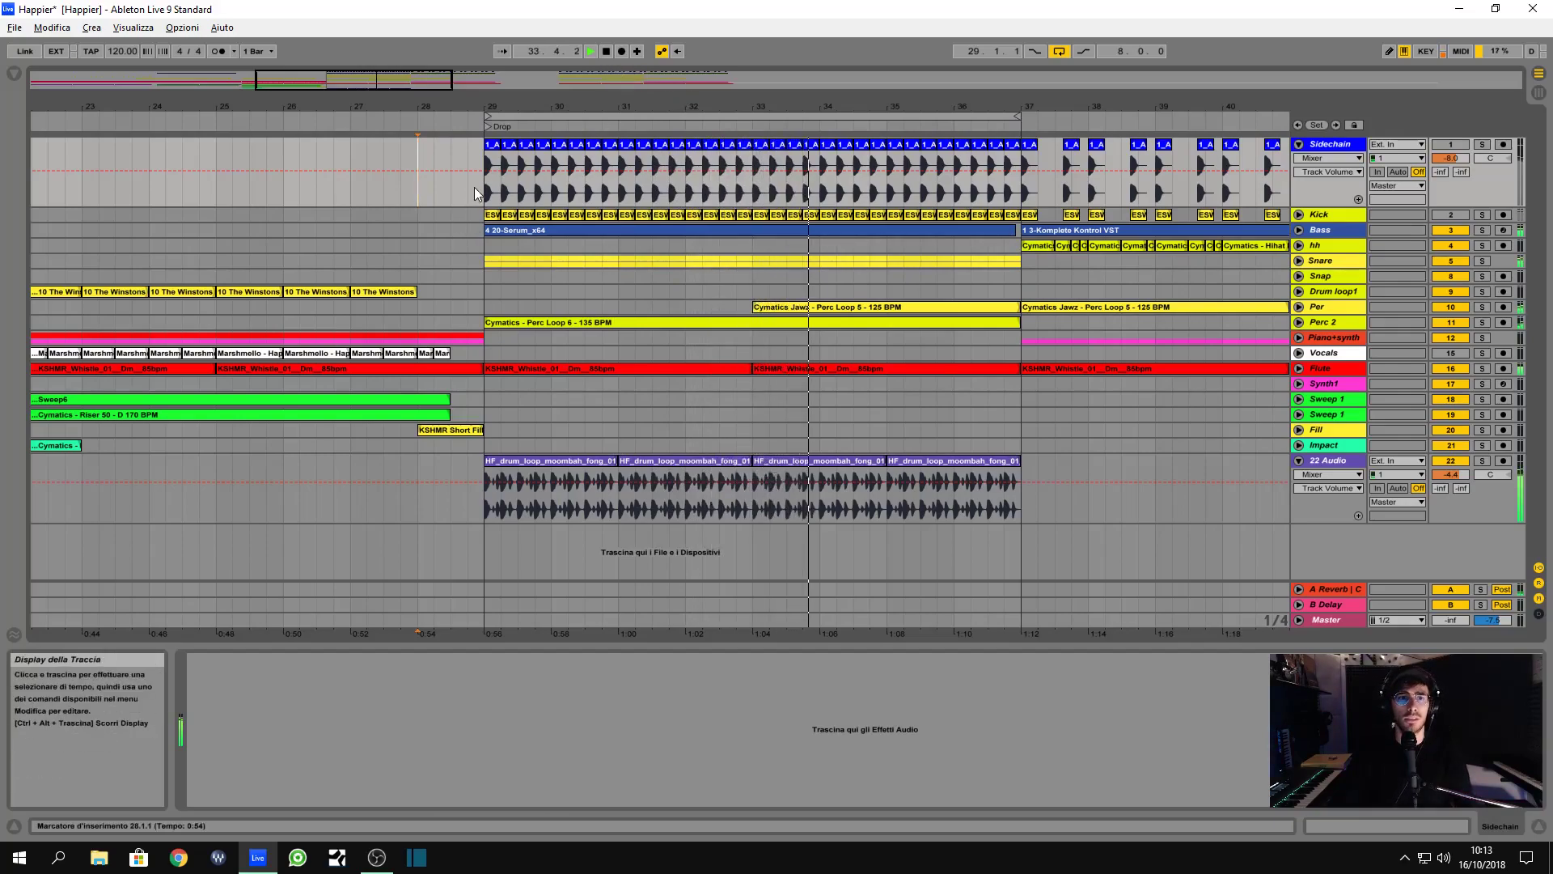
key("space")
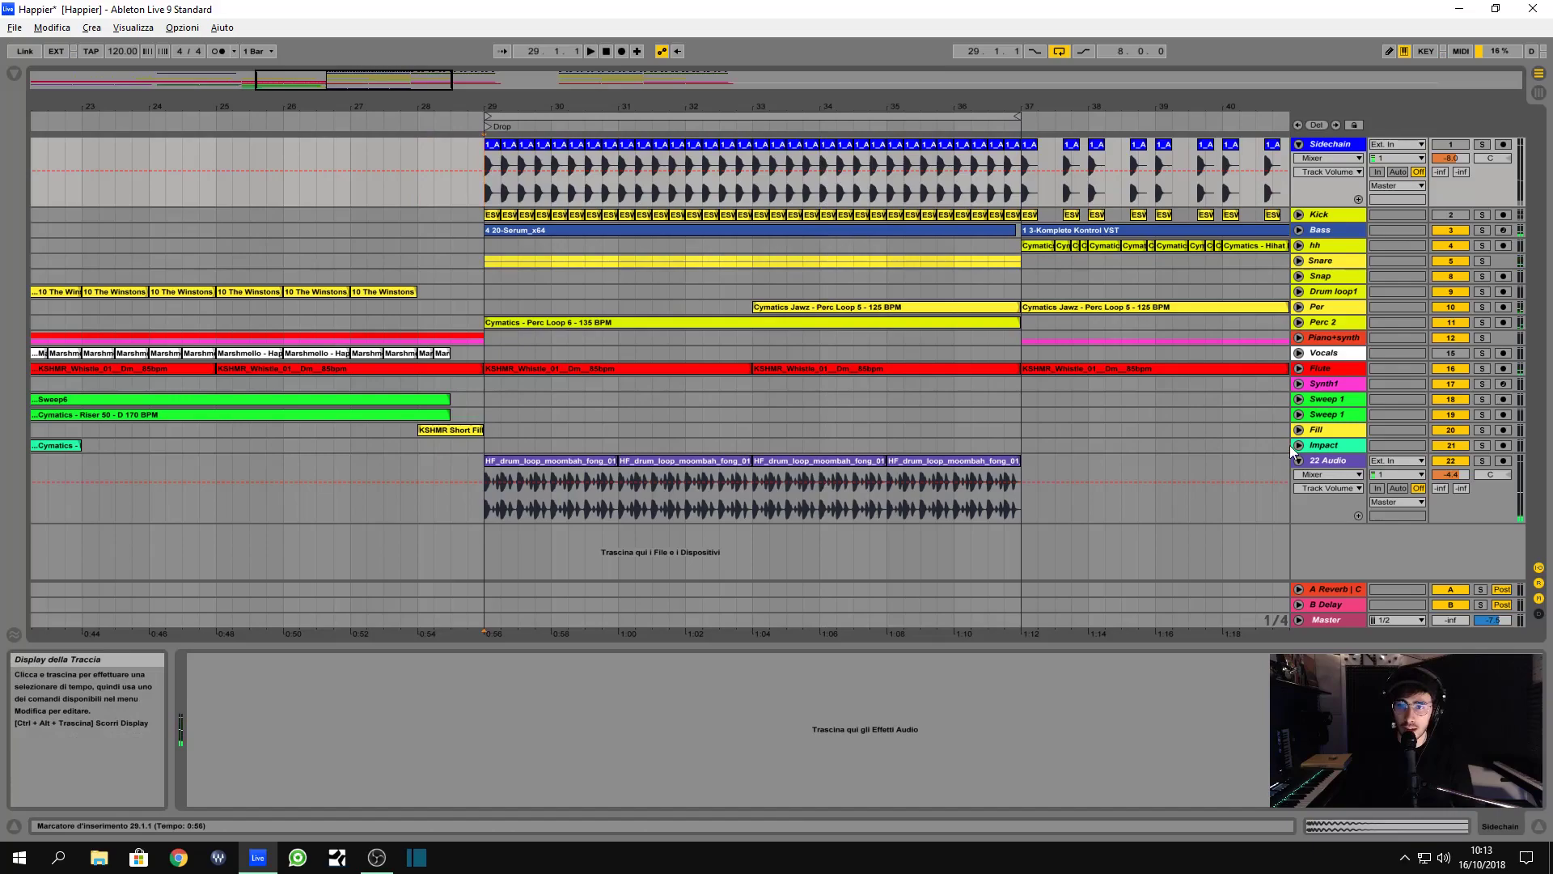
left_click(1354, 461)
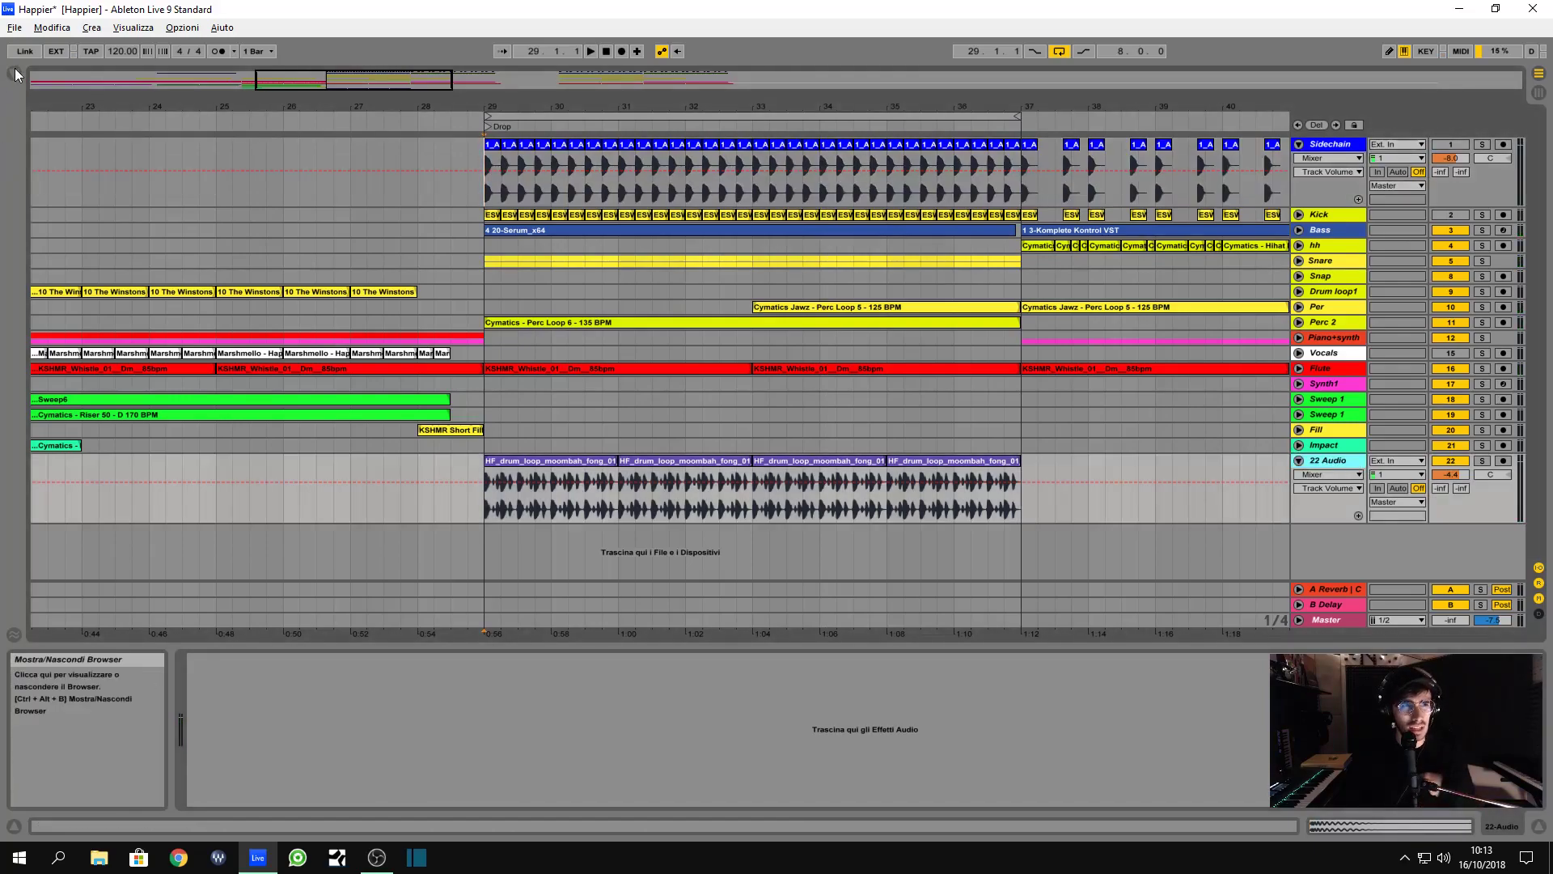
- Add EQ Eight to the 22 Audio track and make band 1 a low cut around 123 Hz
key("ctrl+alt+b")
left_click(55, 156)
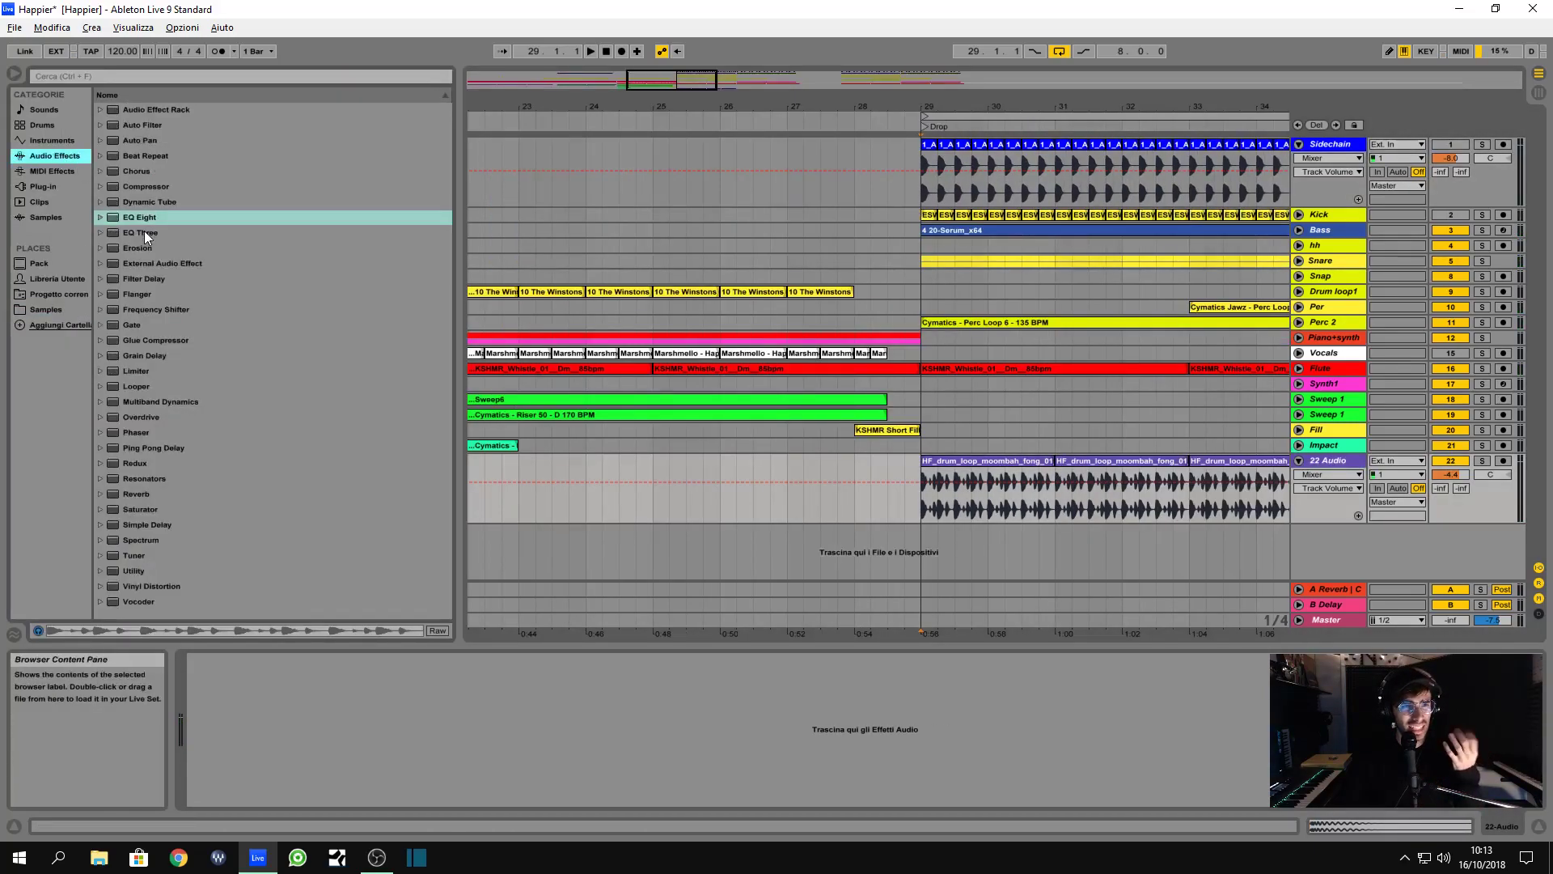
left_click_drag(144, 219, 1143, 516)
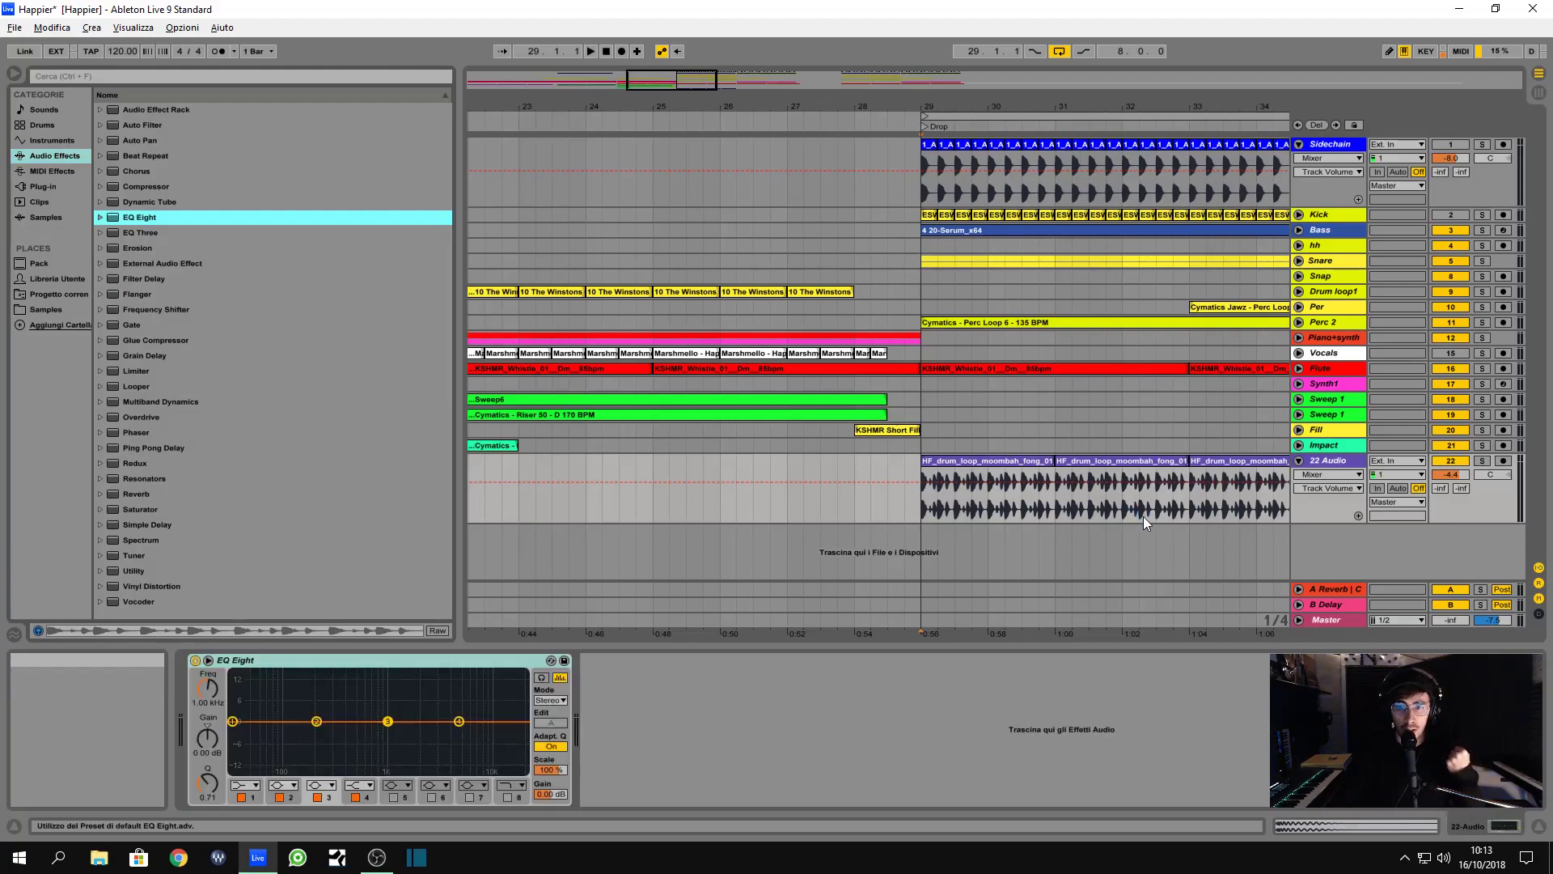
left_click(1454, 211)
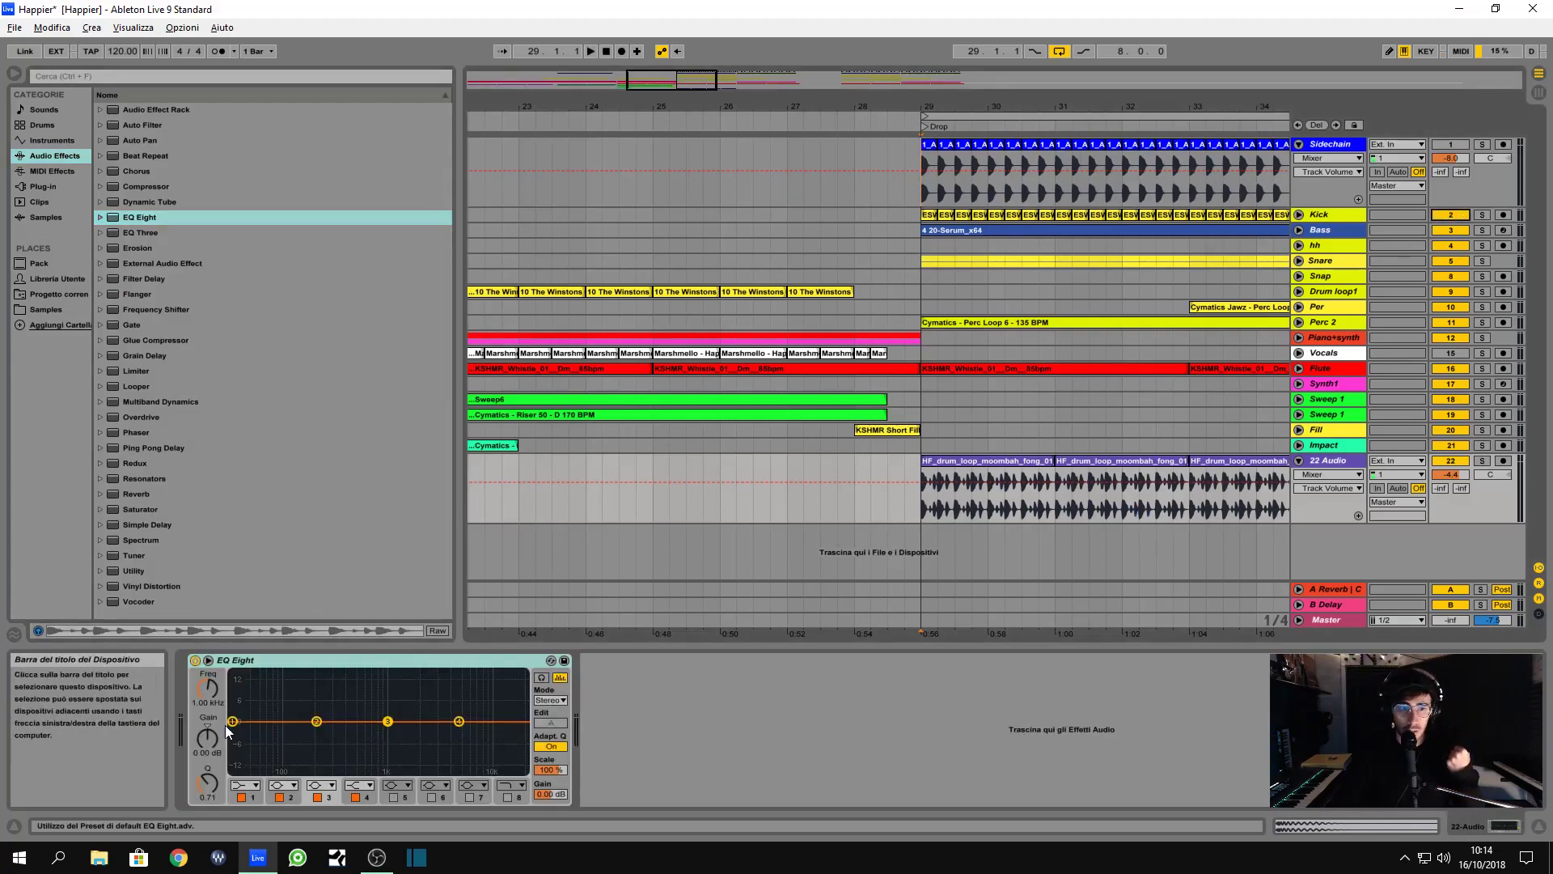
left_click(245, 784)
left_click(242, 702)
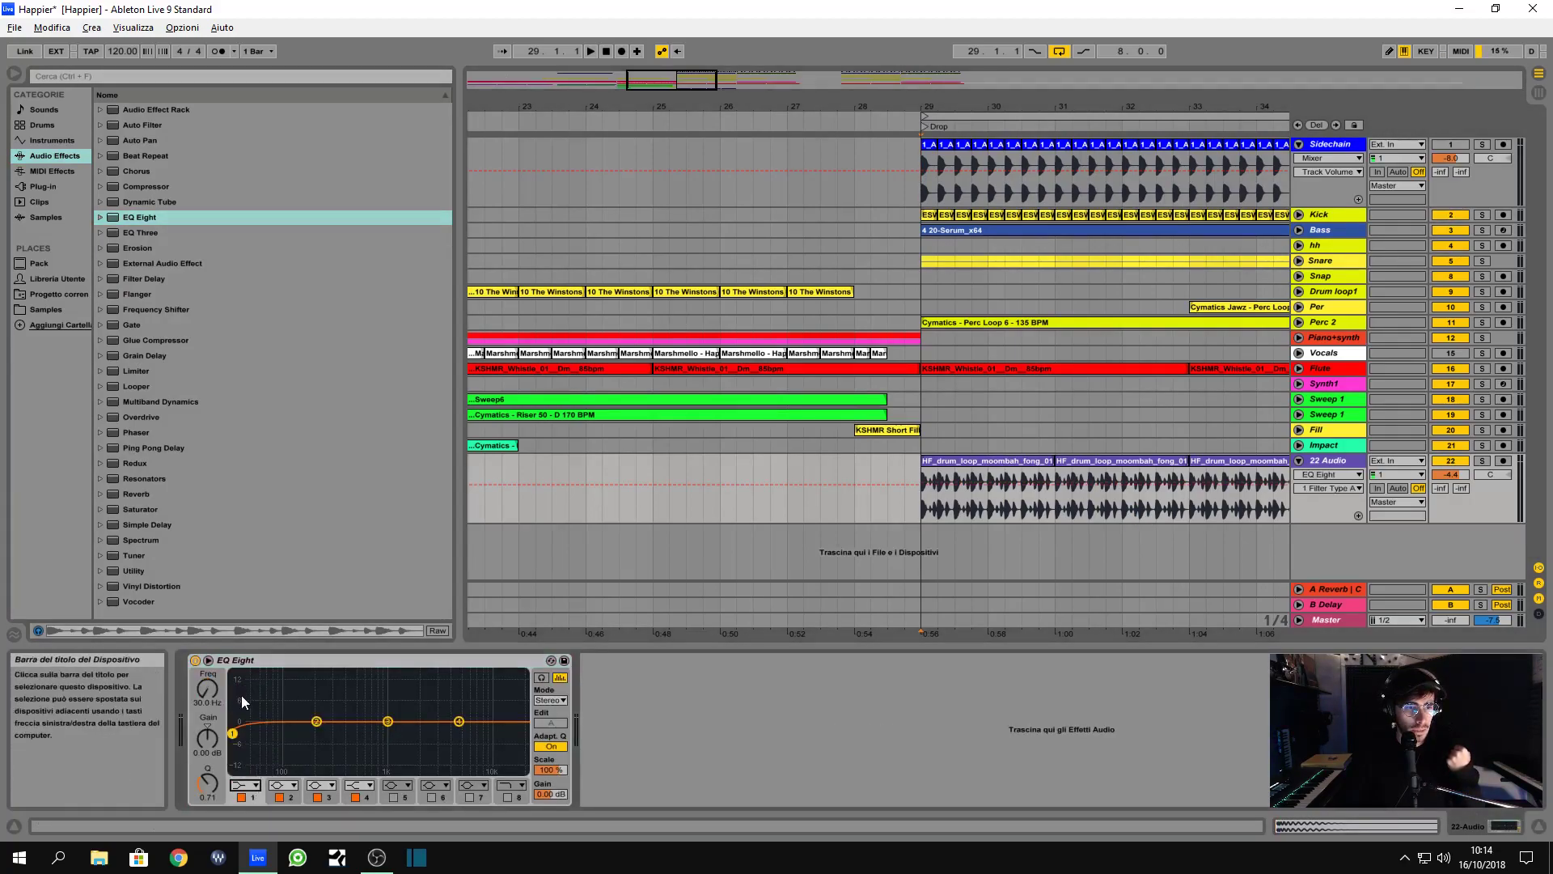
left_click_drag(232, 733, 295, 733)
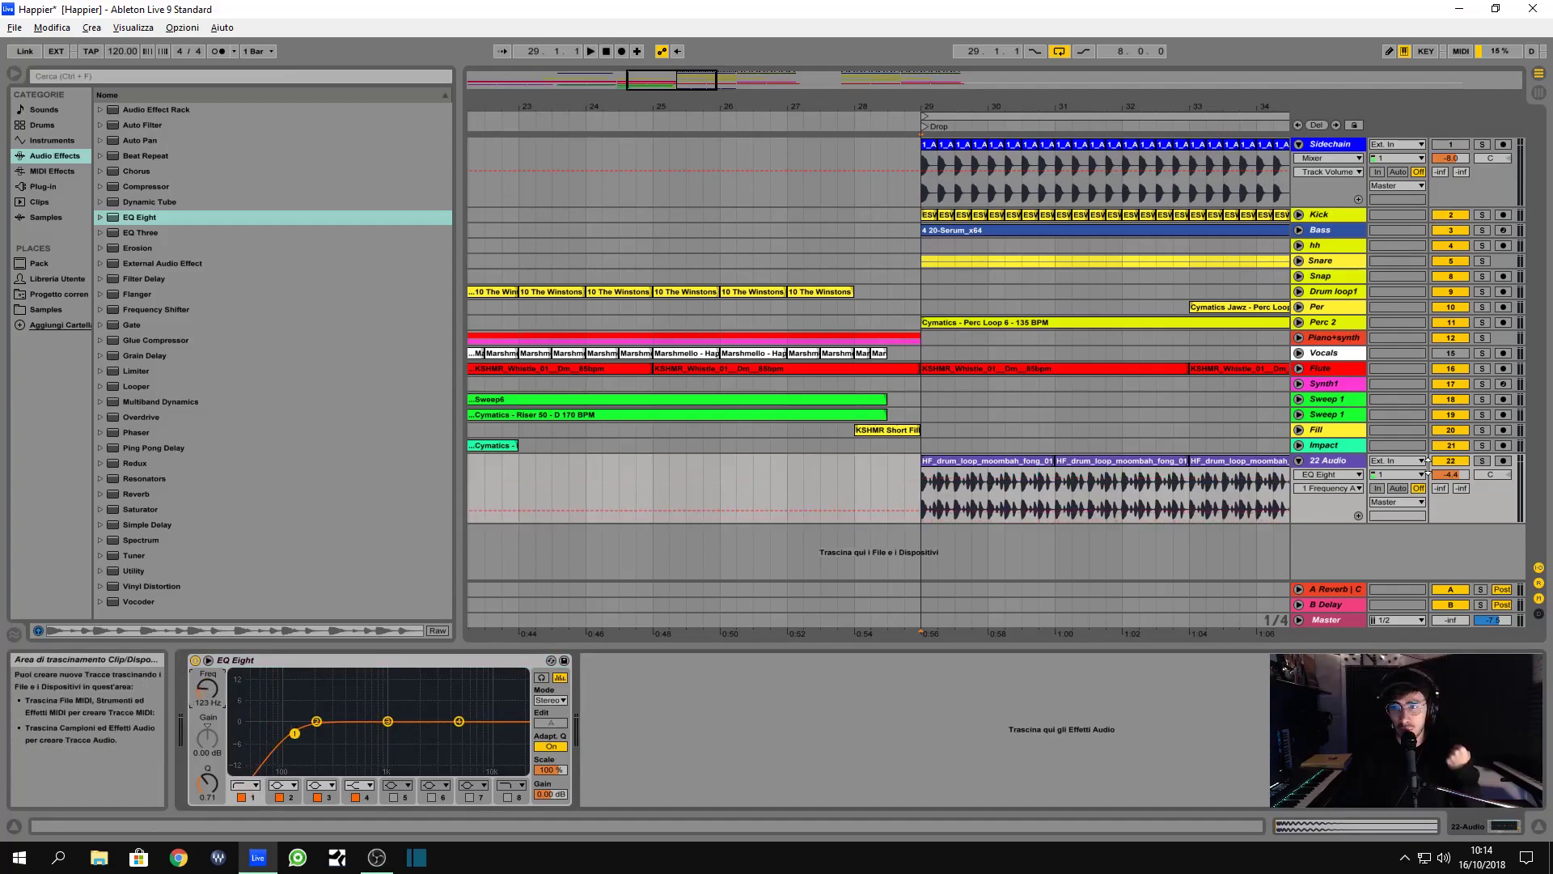
- Solo the loop and, while playing, soften the low cut's Q to about 0.42 and raise it to ~188 Hz
left_click(1481, 460)
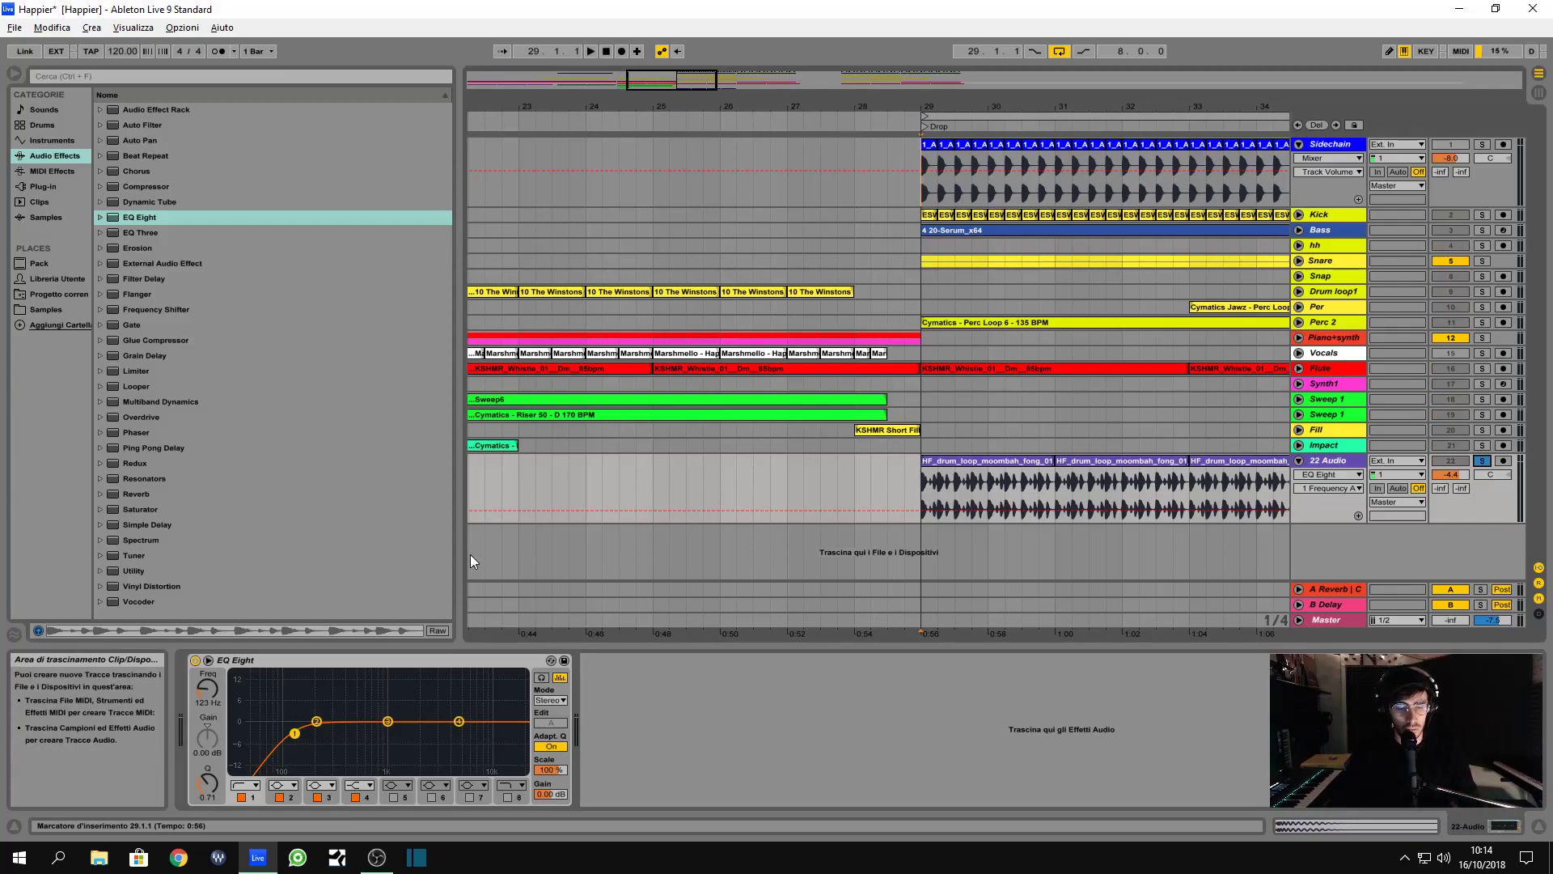
key("space")
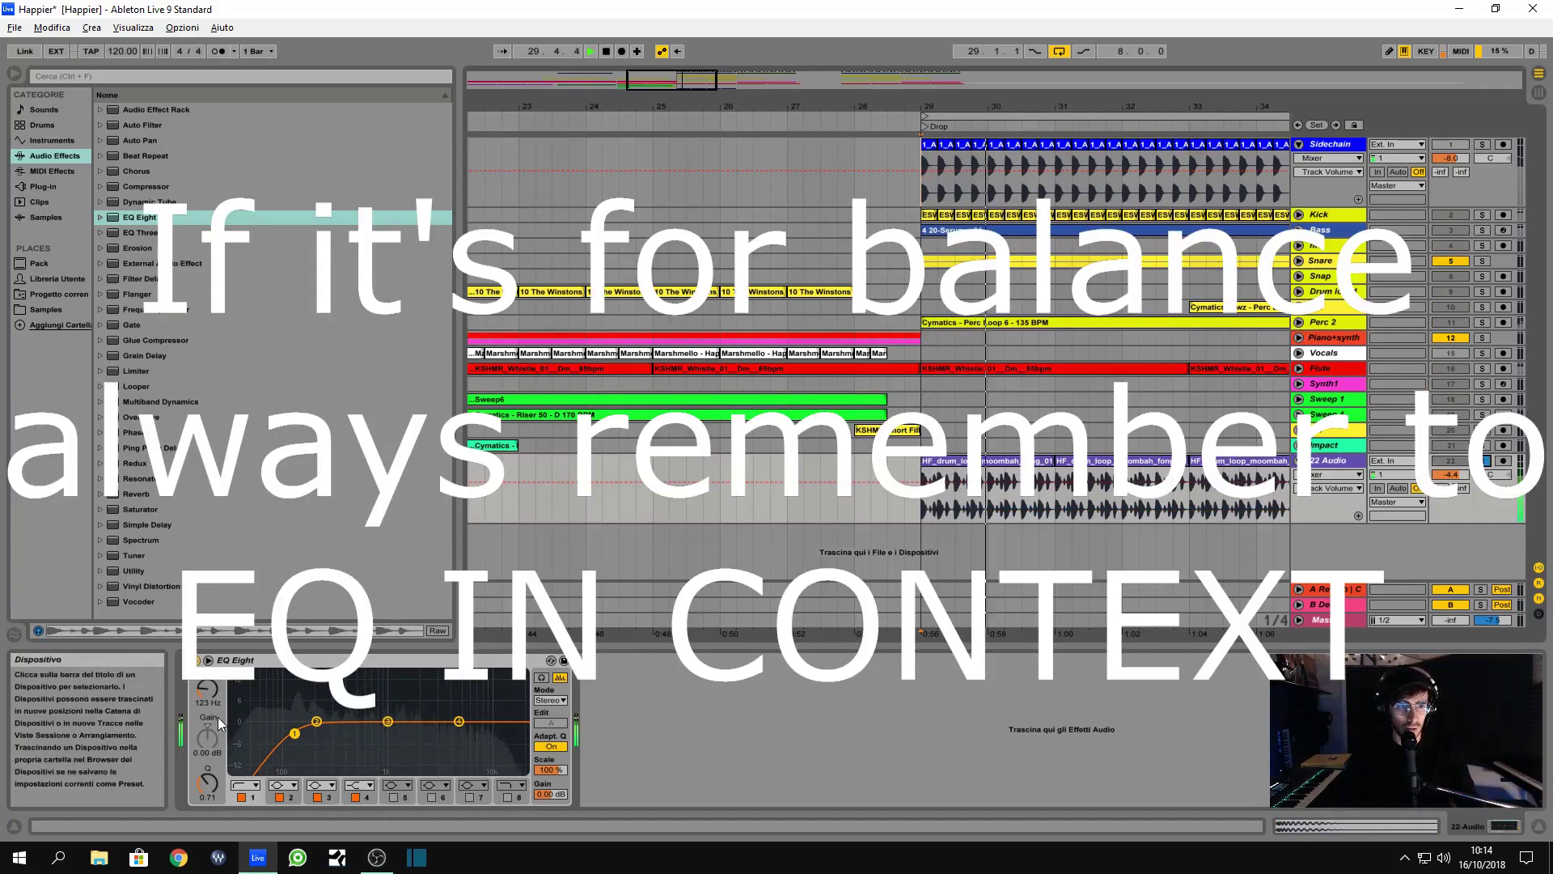
left_click_drag(210, 784, 210, 813)
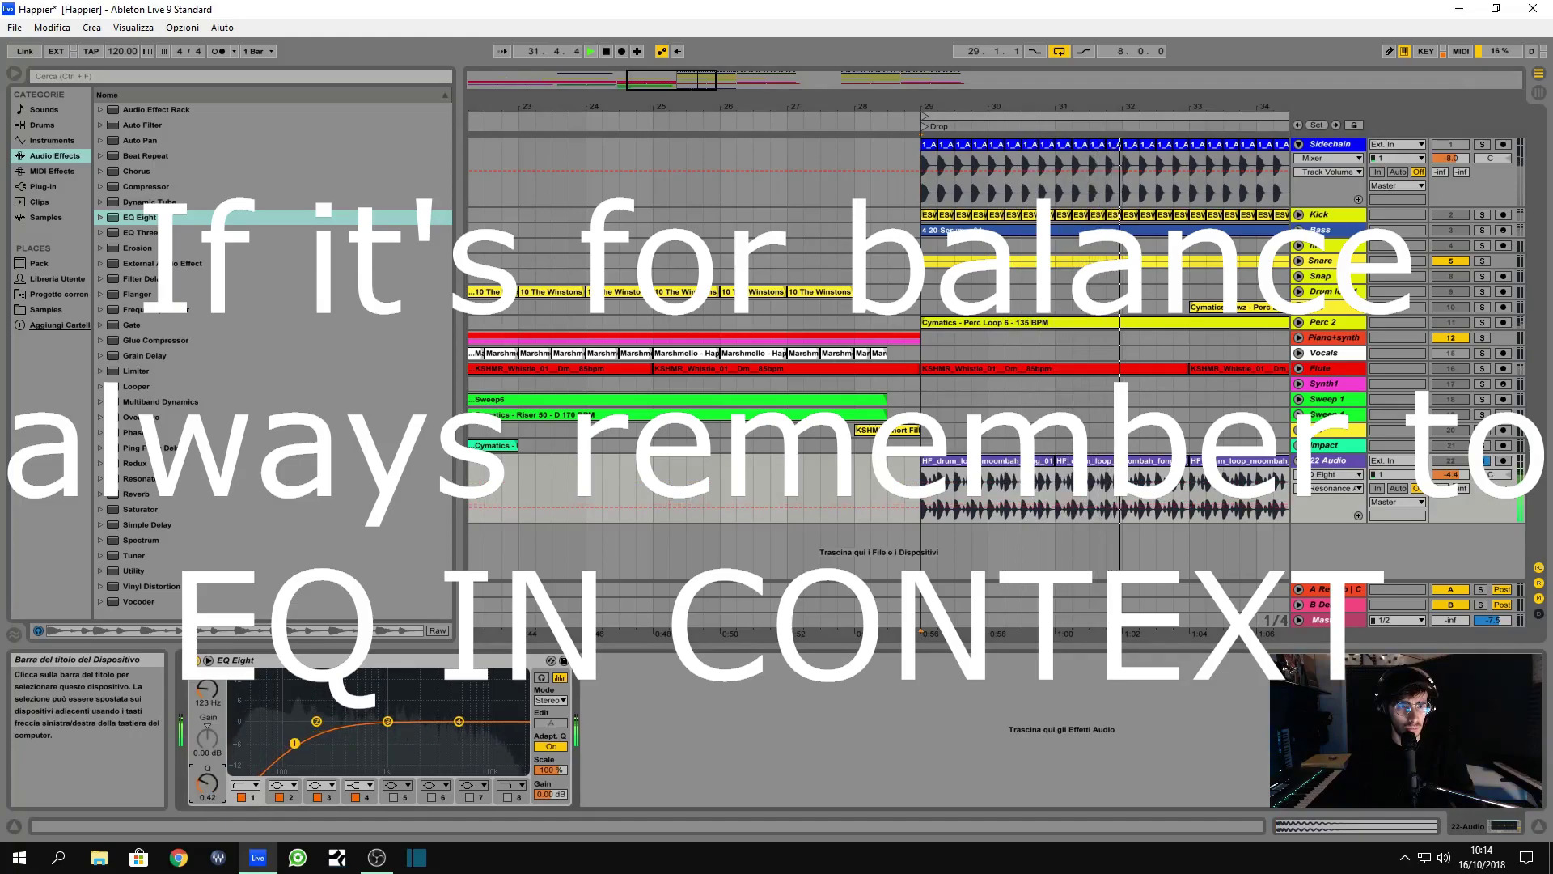
left_click_drag(207, 688, 208, 672)
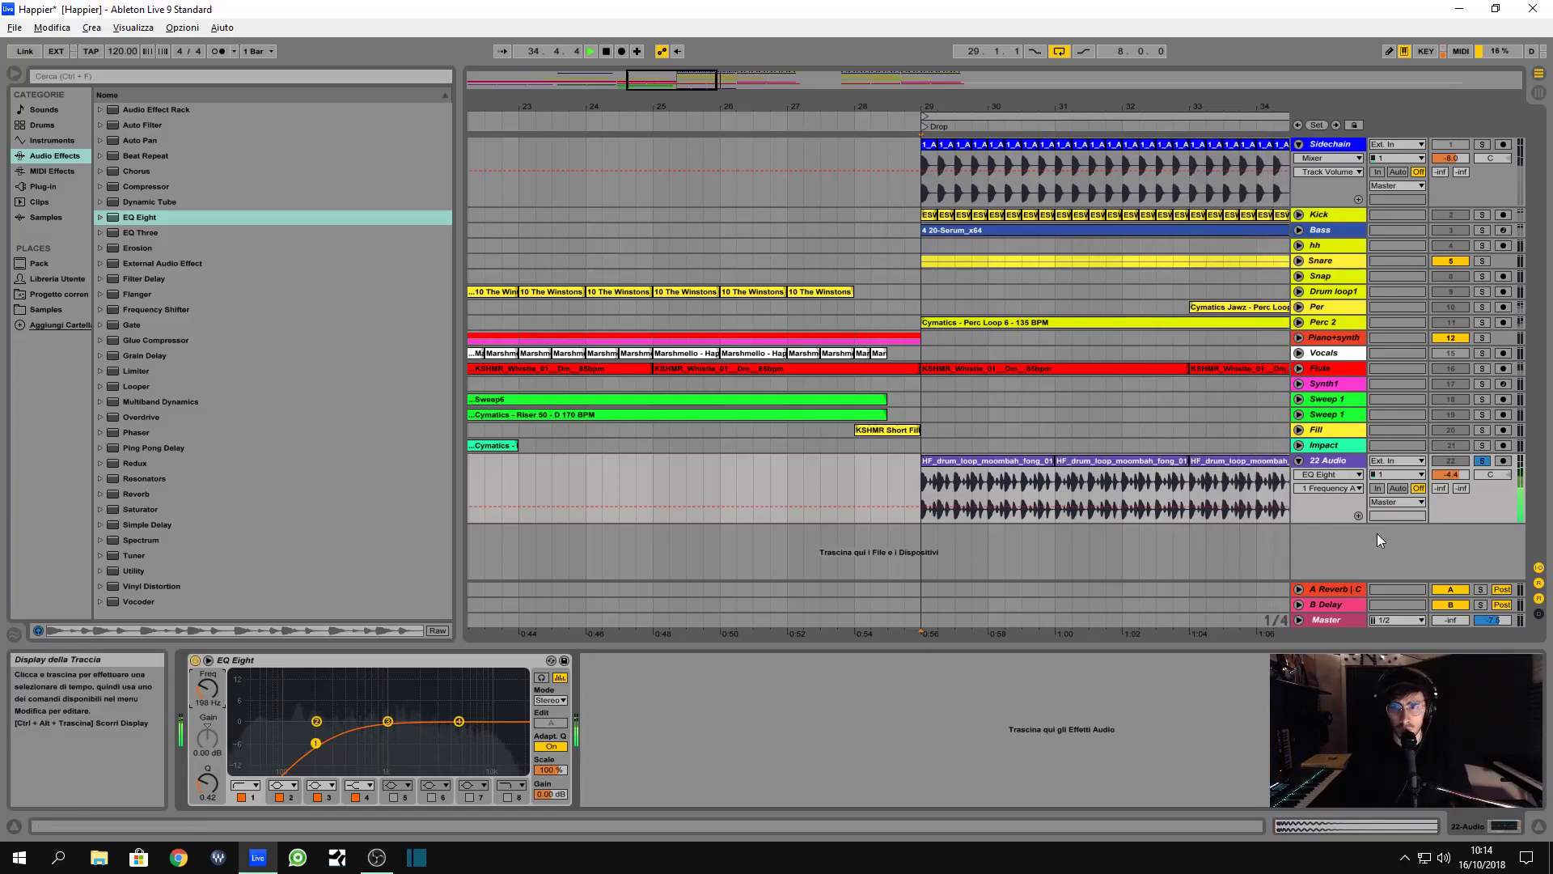
- Solo the Kick and 22 Audio tracks and play them together from the drop
key("space")
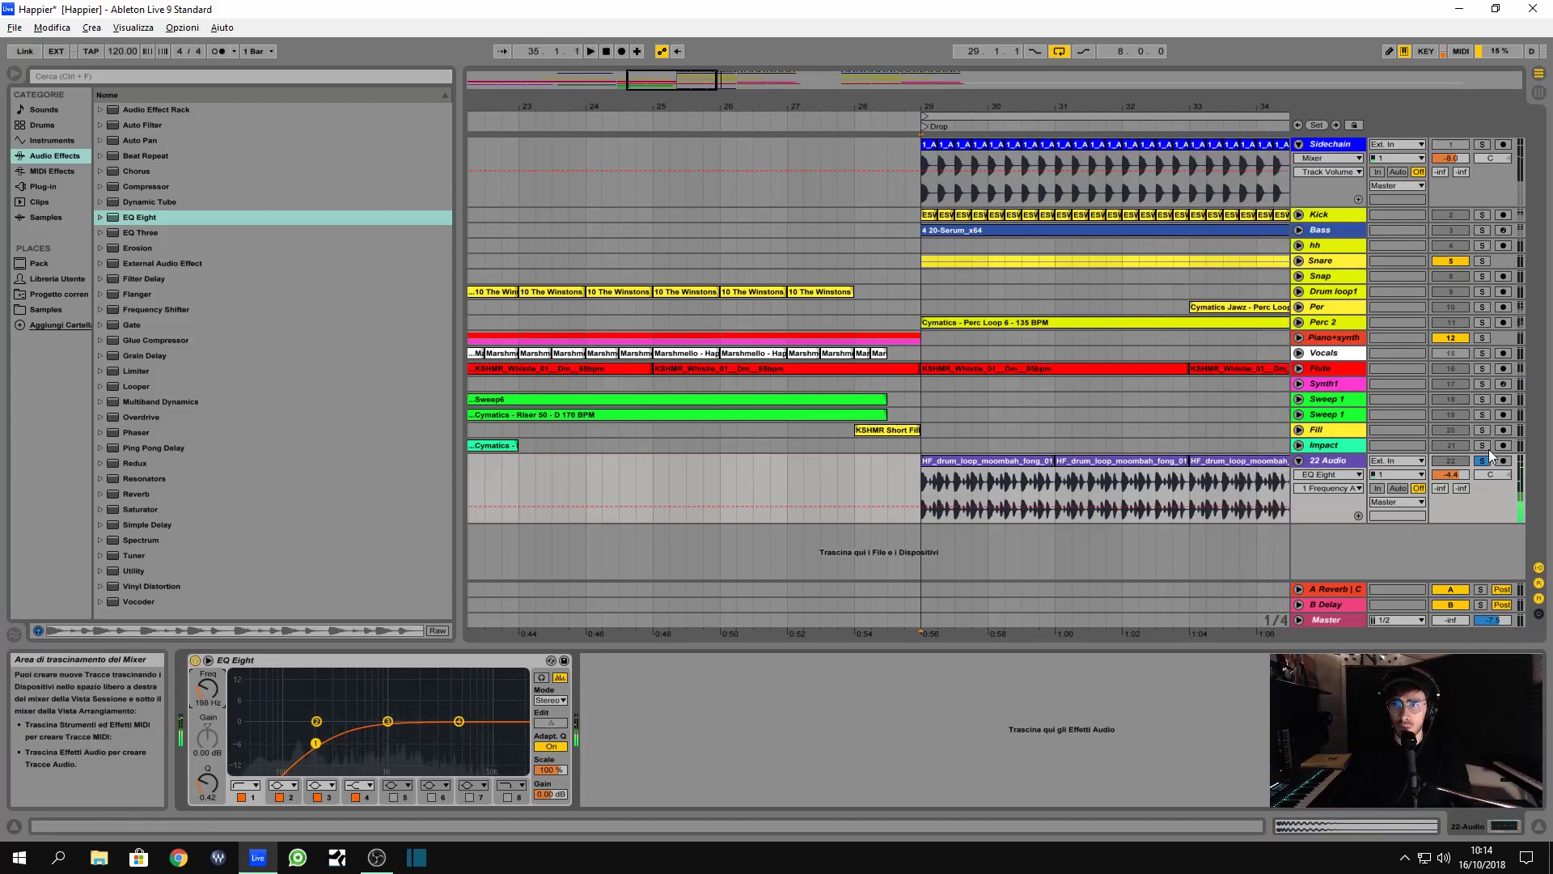
left_click(1481, 214)
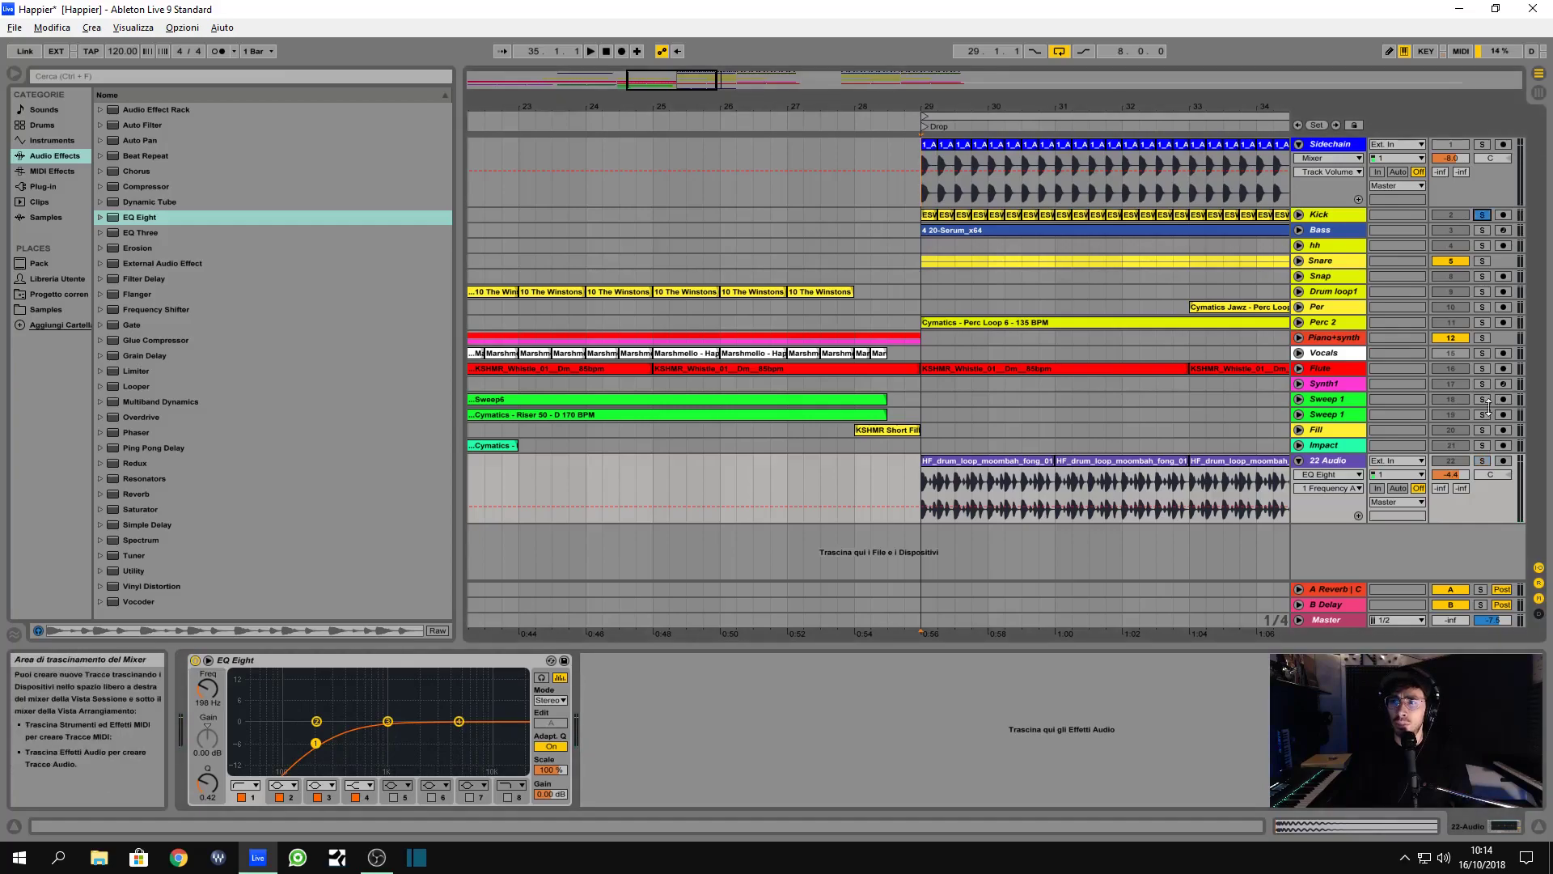
left_click(1481, 460, "ctrl")
key("space")
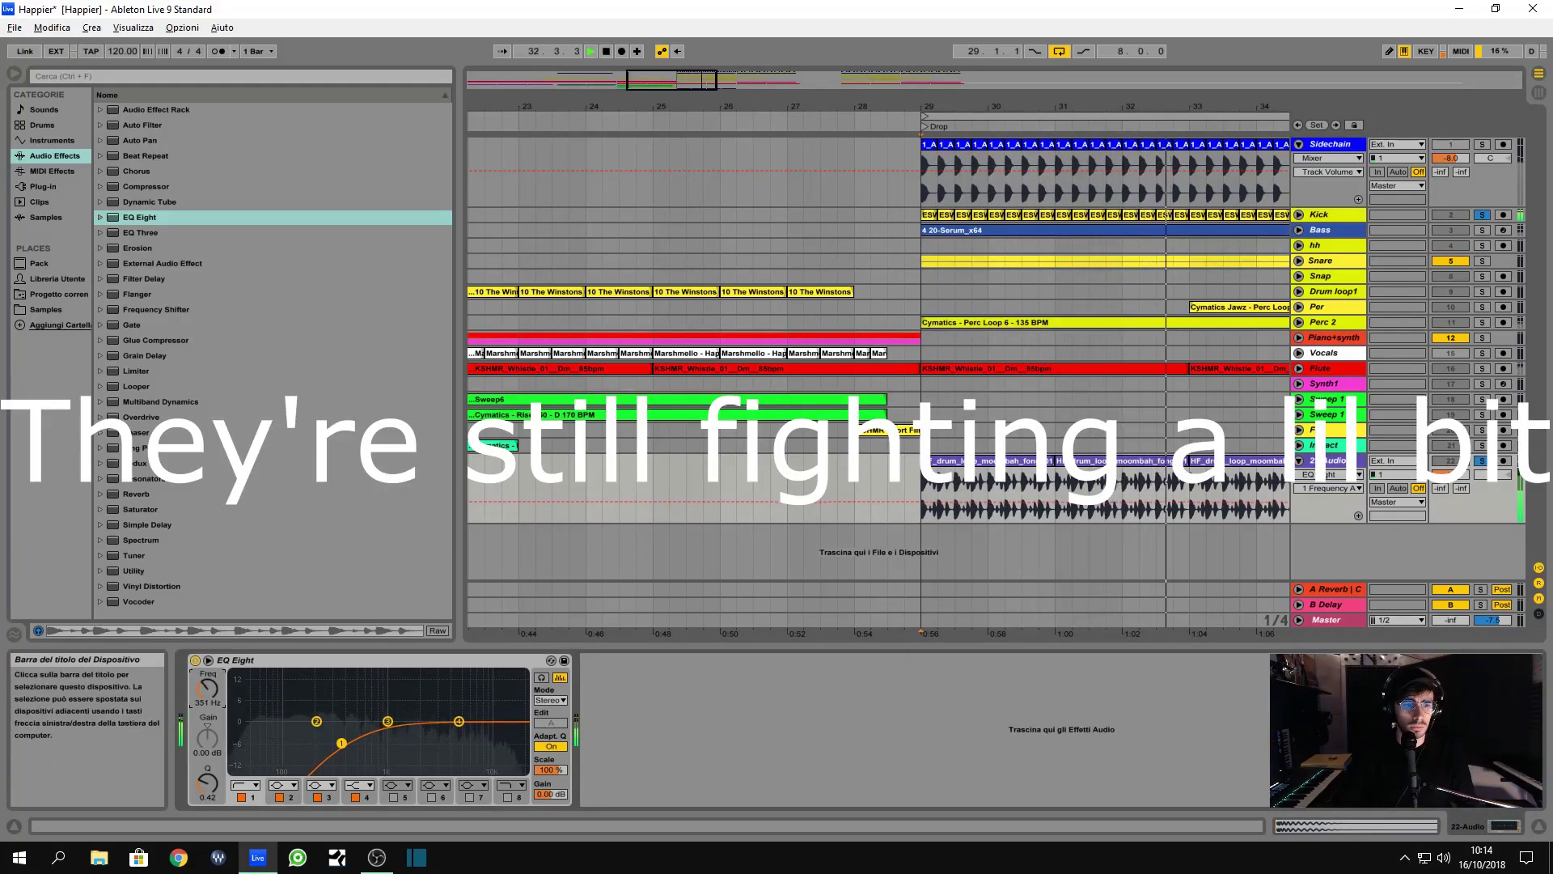
- Steepen the low cut to Q 0.67 at about 507 Hz, then clear solos and stop
left_click_drag(207, 781, 207, 764)
left_click(207, 687)
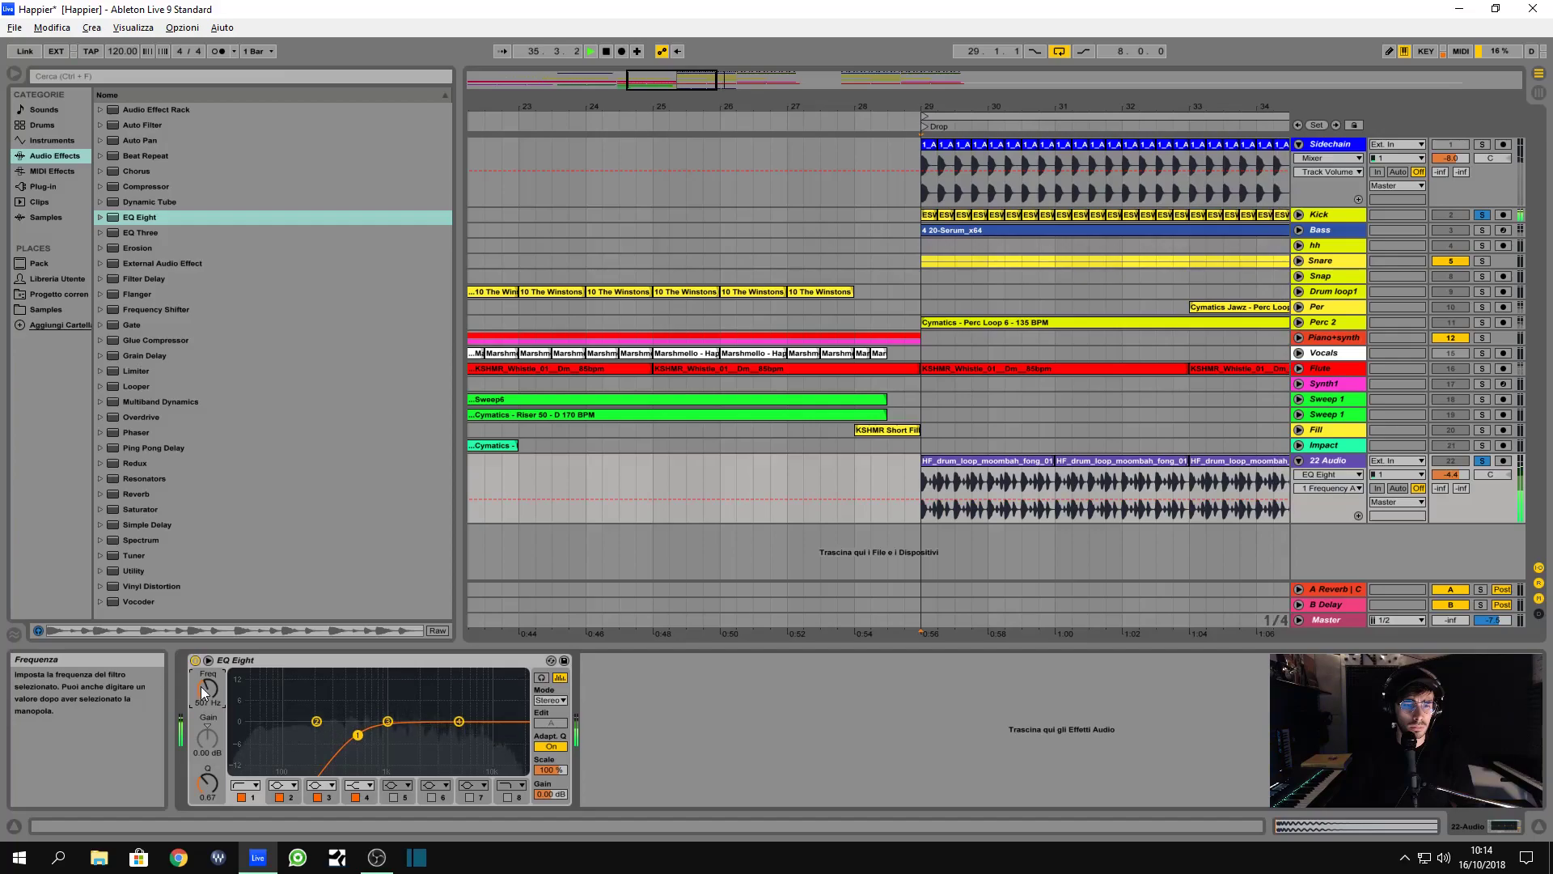
left_click(1482, 460)
key("space")
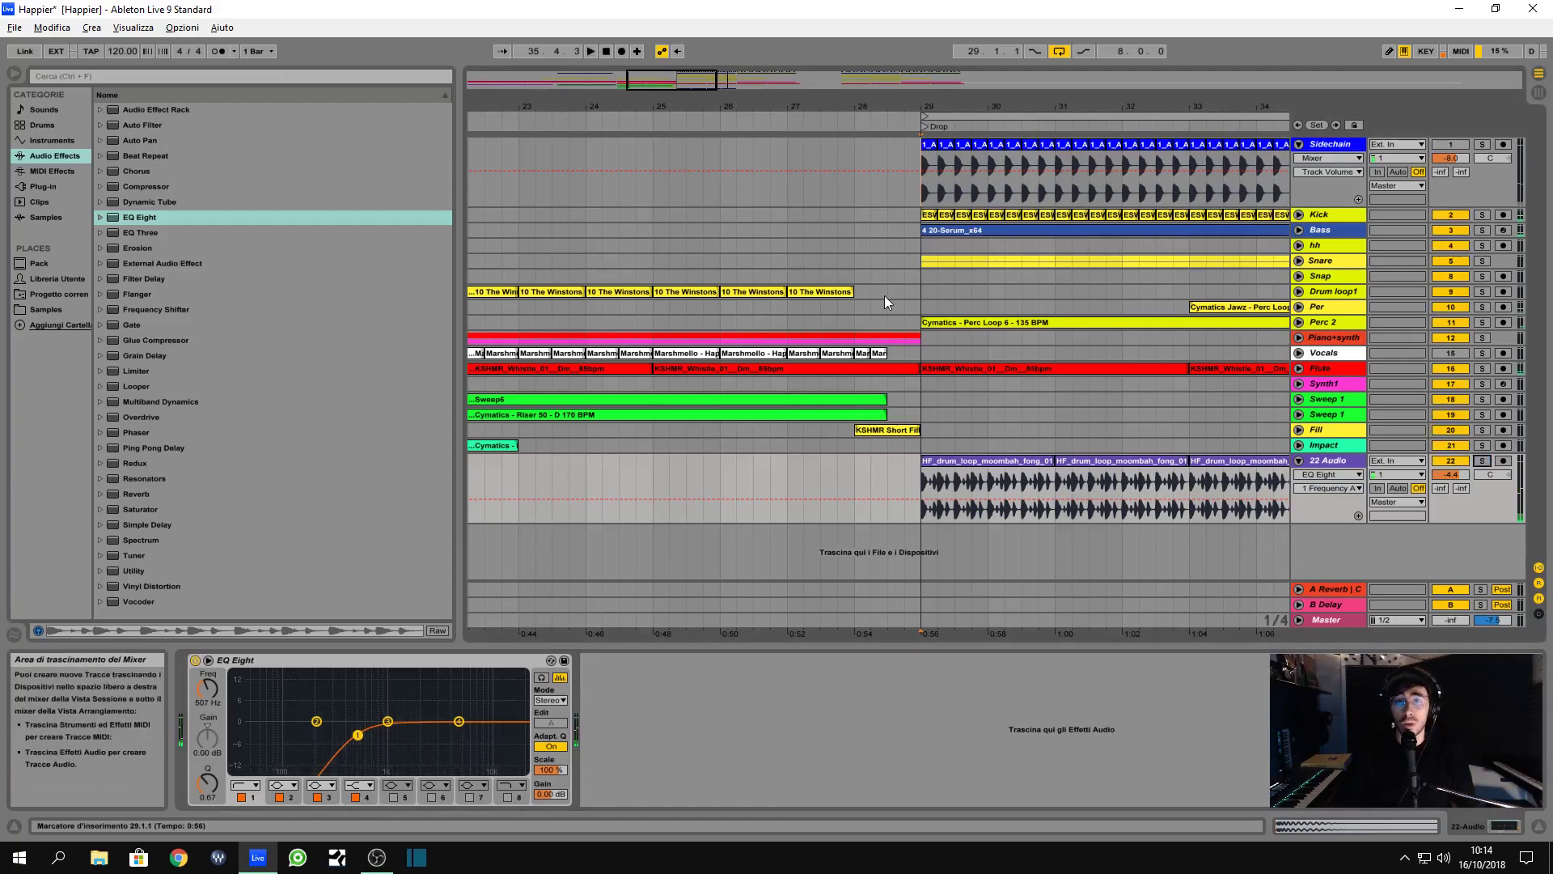
left_click(923, 194)
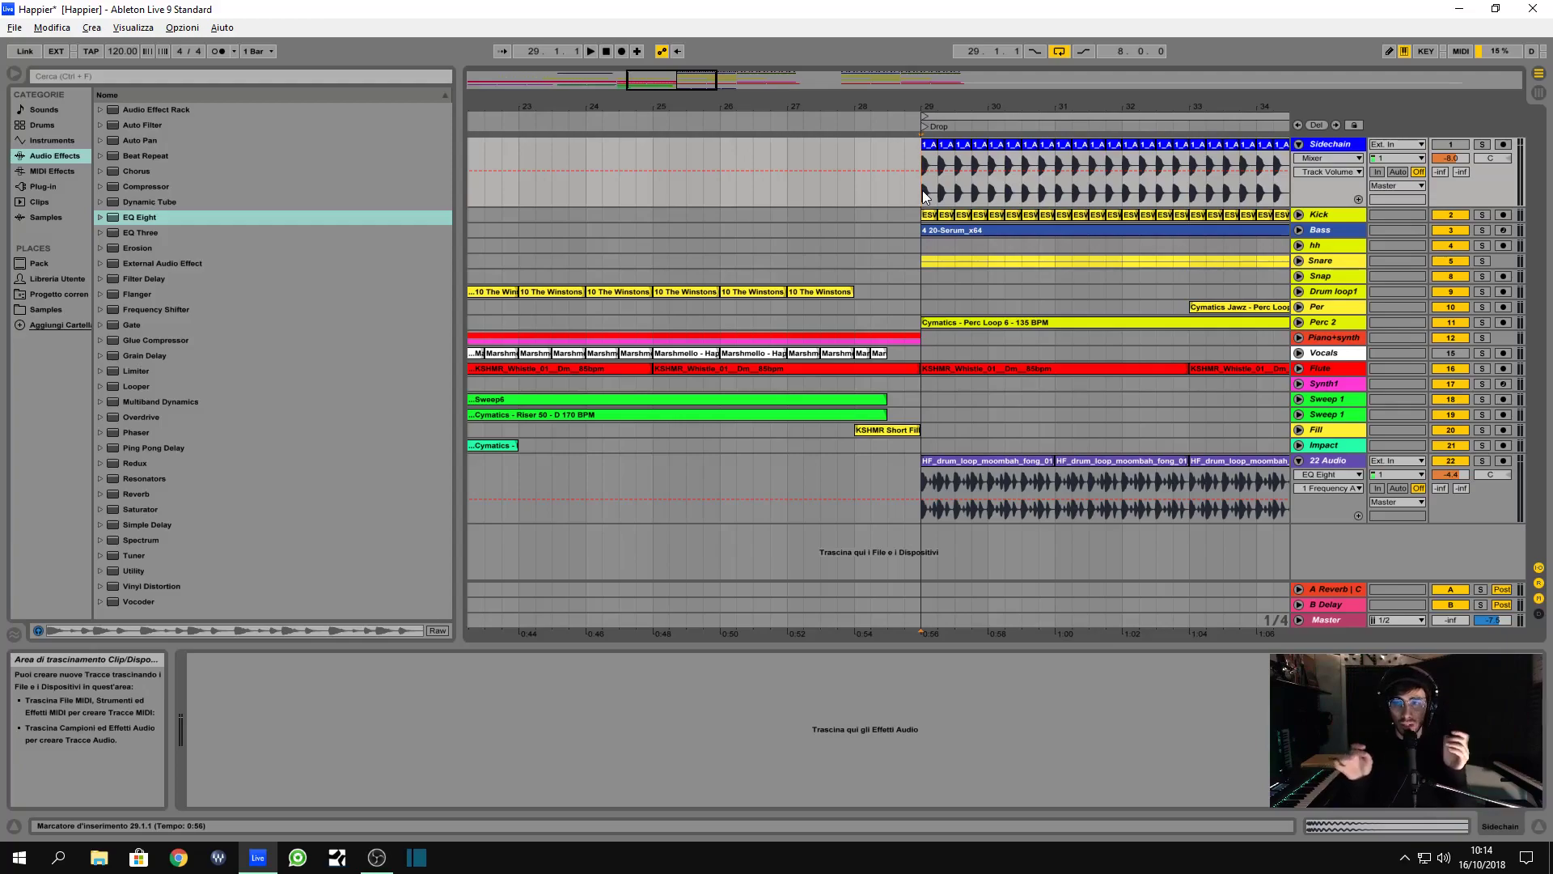
- Compare the 22 Audio and Kick solos during playback from the drop, then clear the solos
left_click(1481, 460)
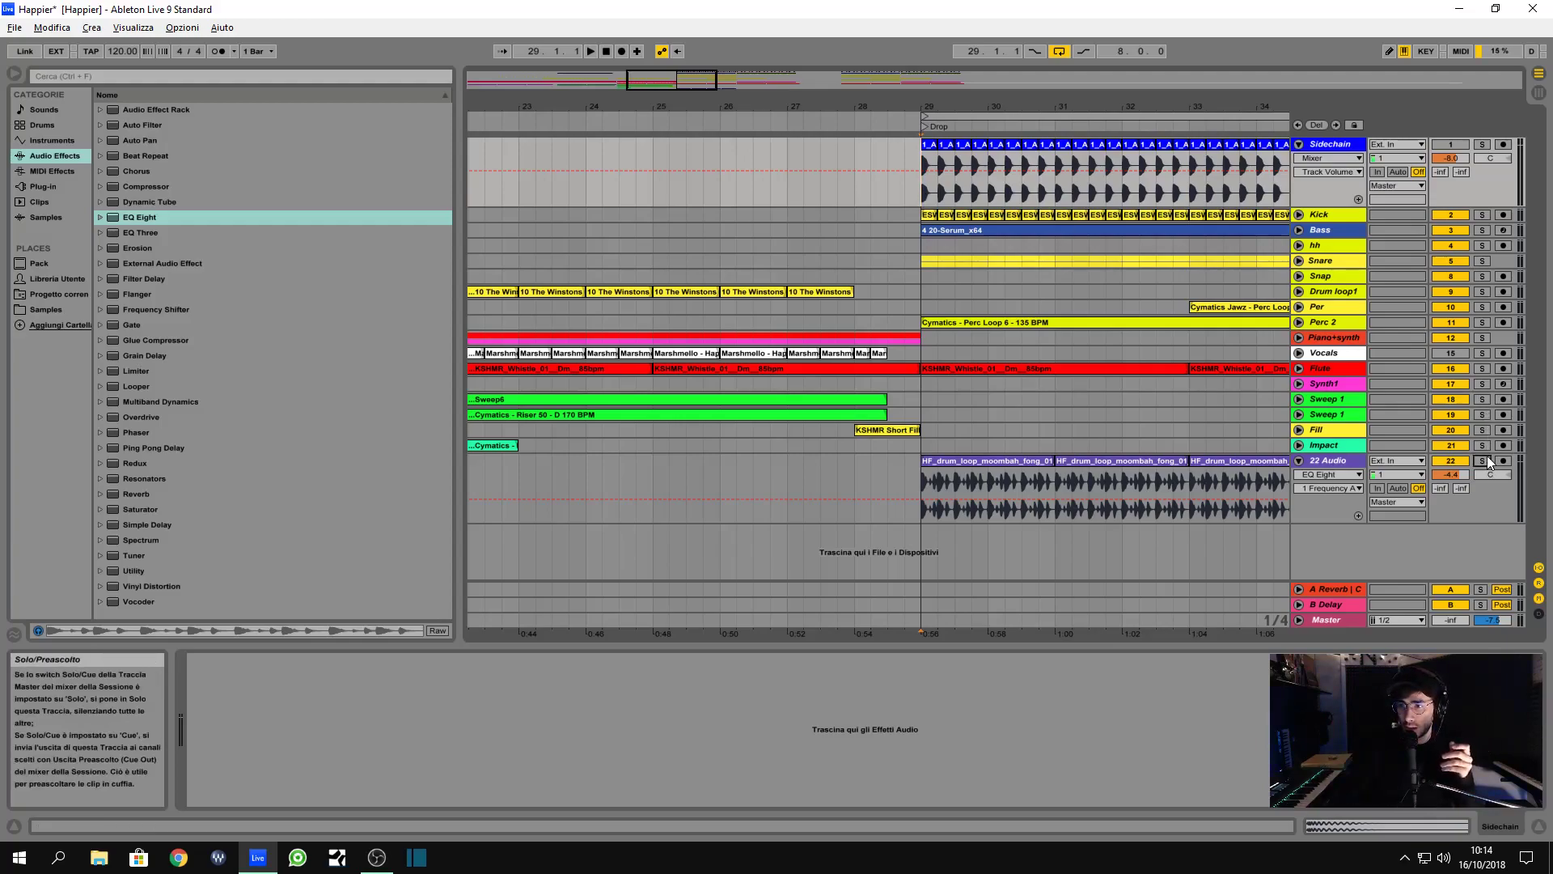
key("space")
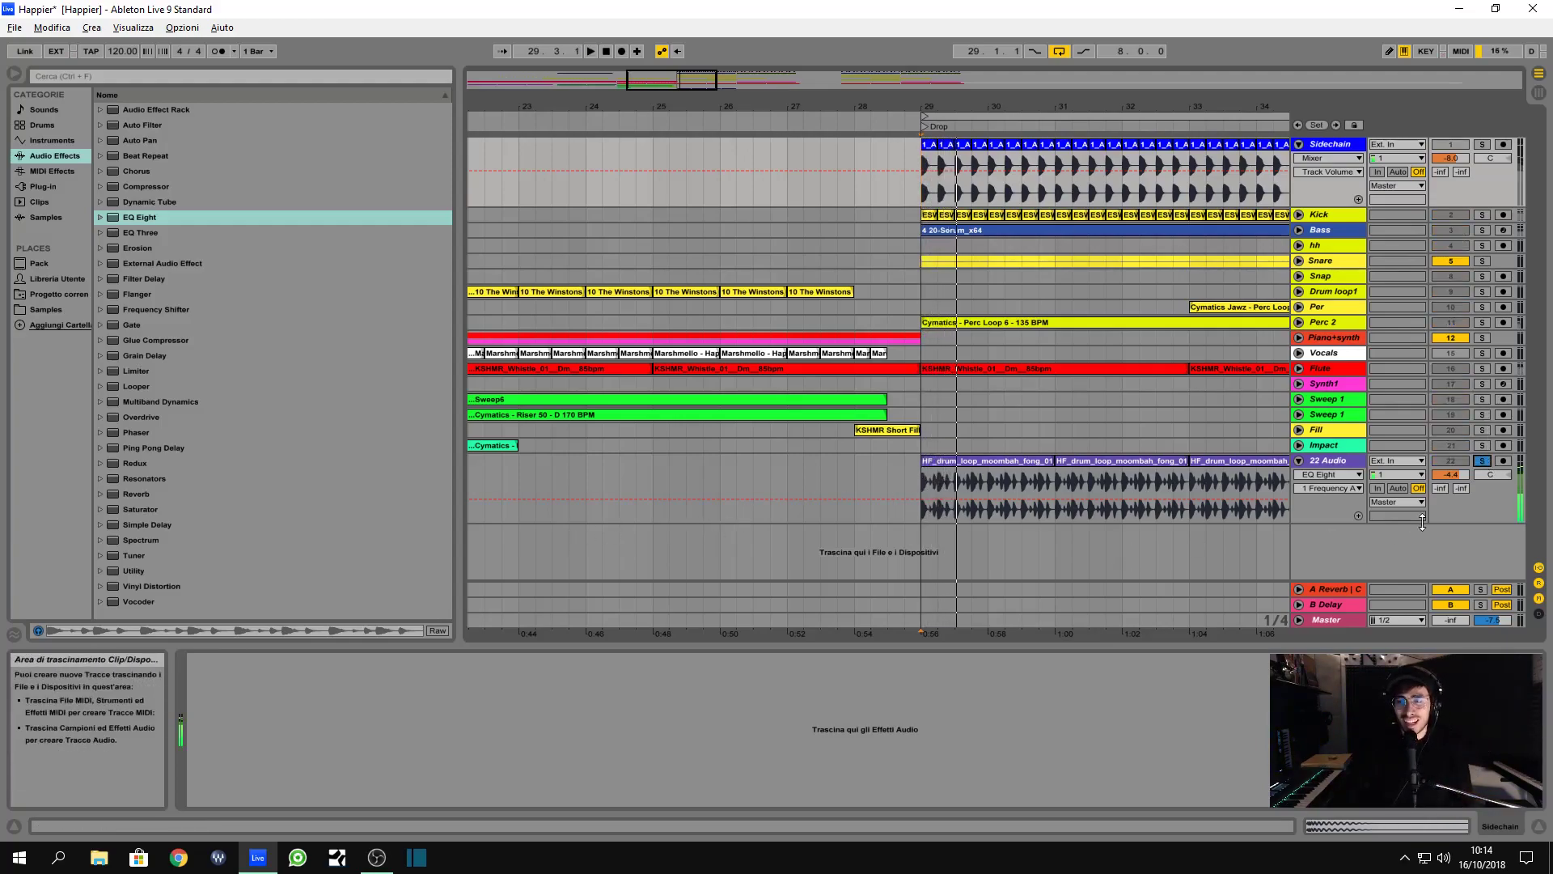
key("space")
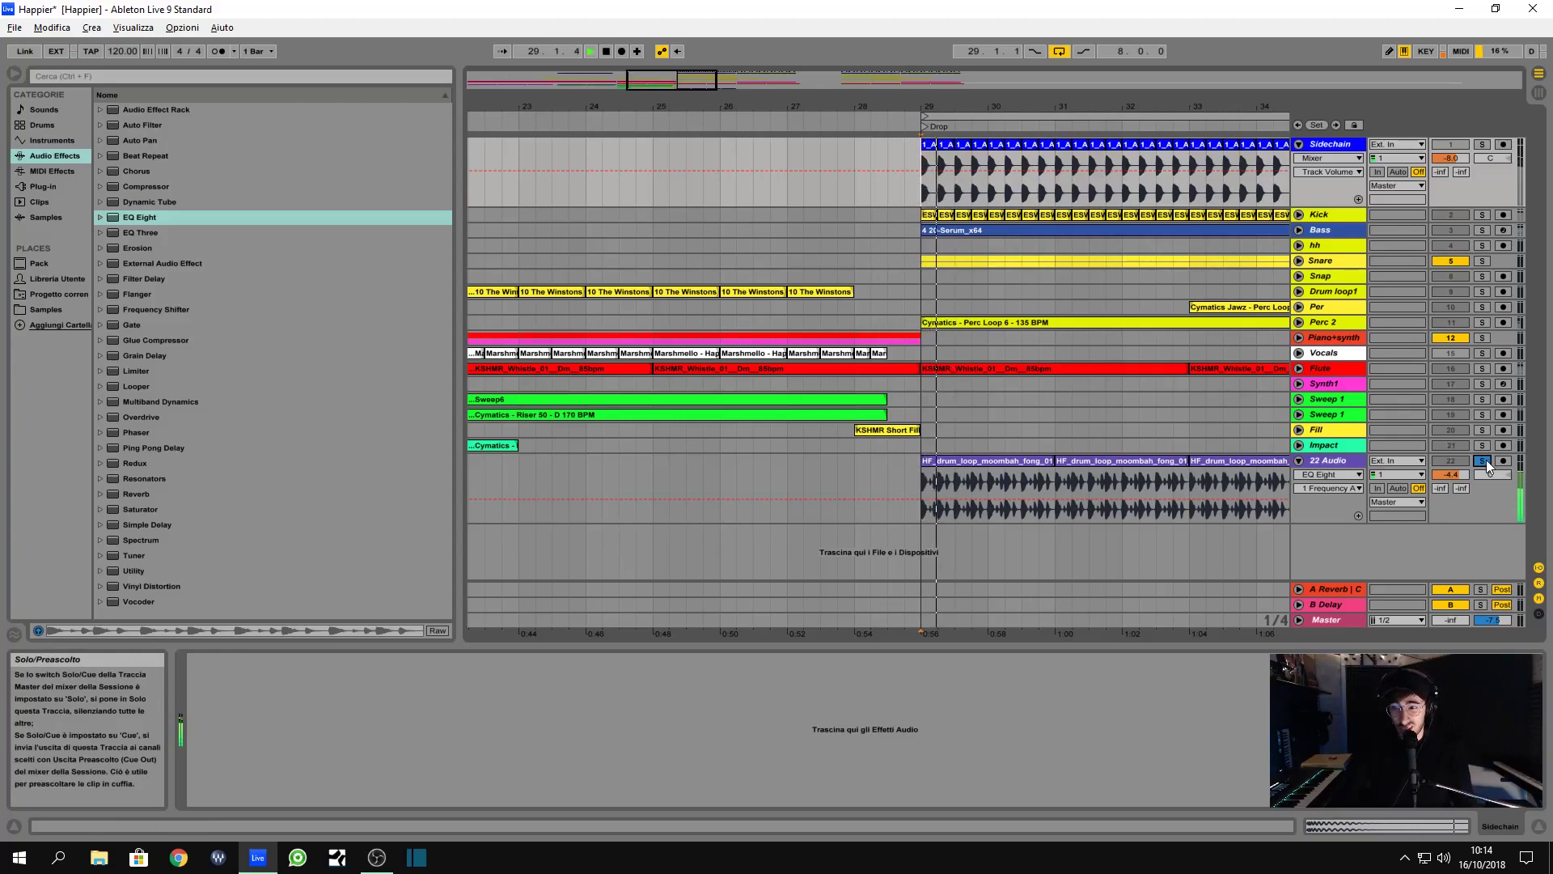
key("space")
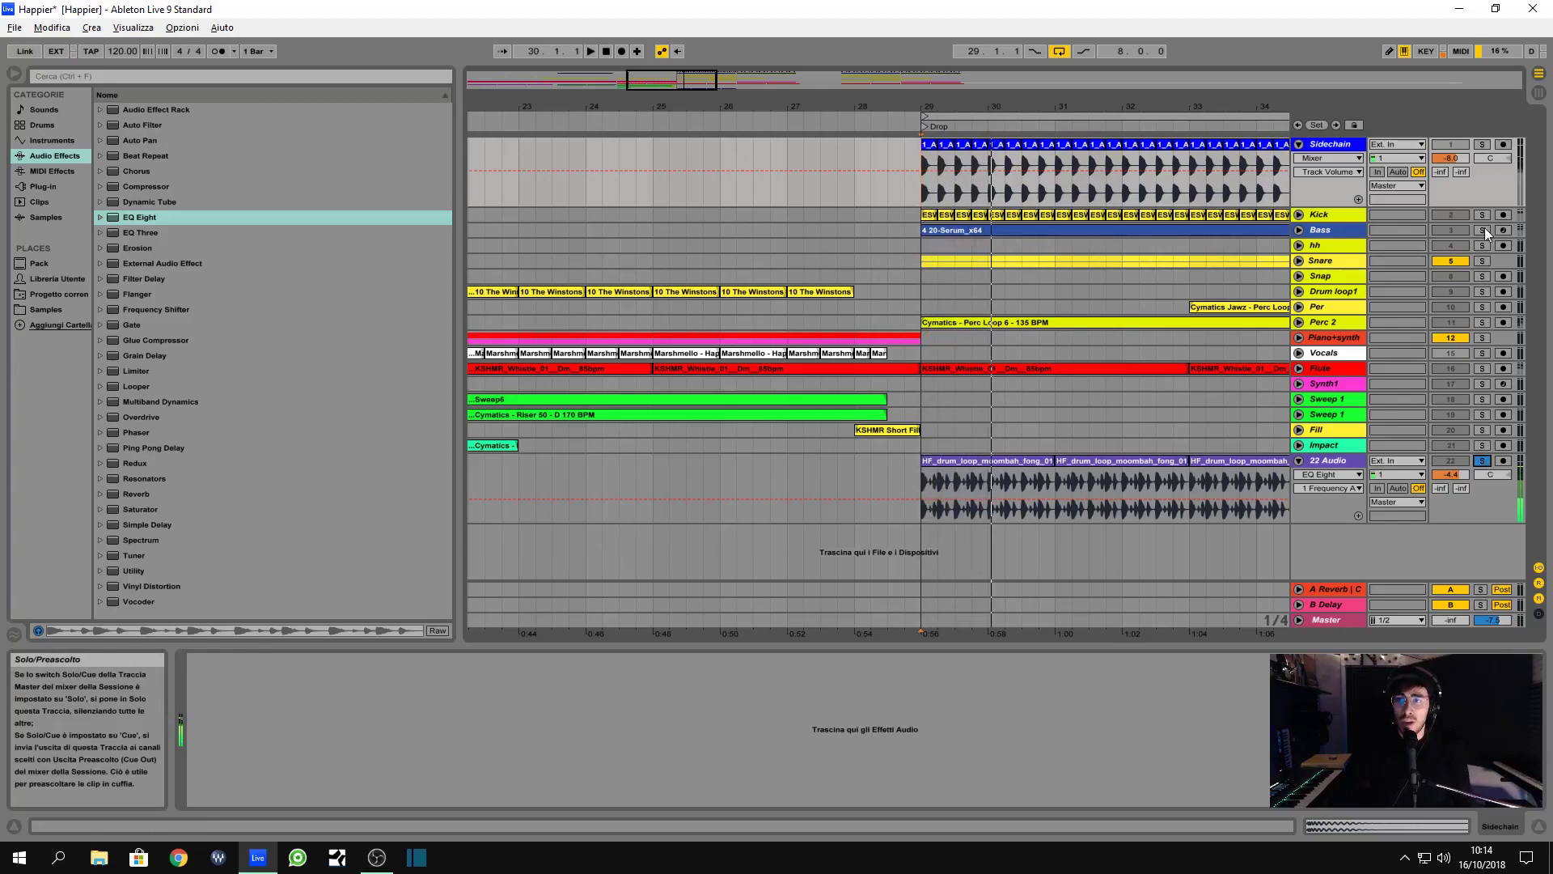
left_click(1485, 215)
key("space")
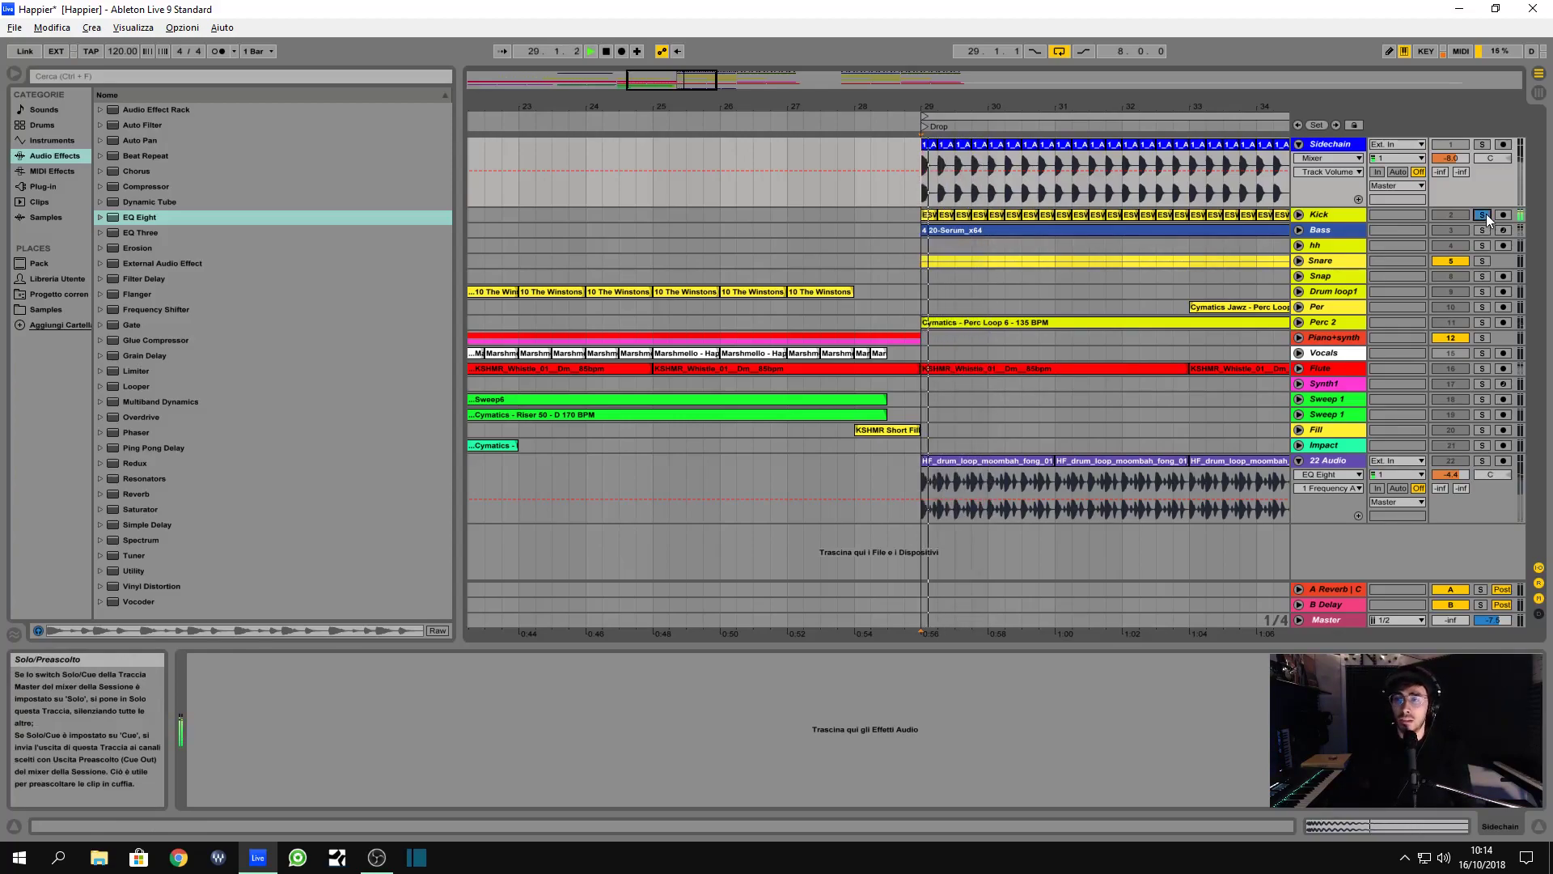
left_click(1484, 459, "ctrl")
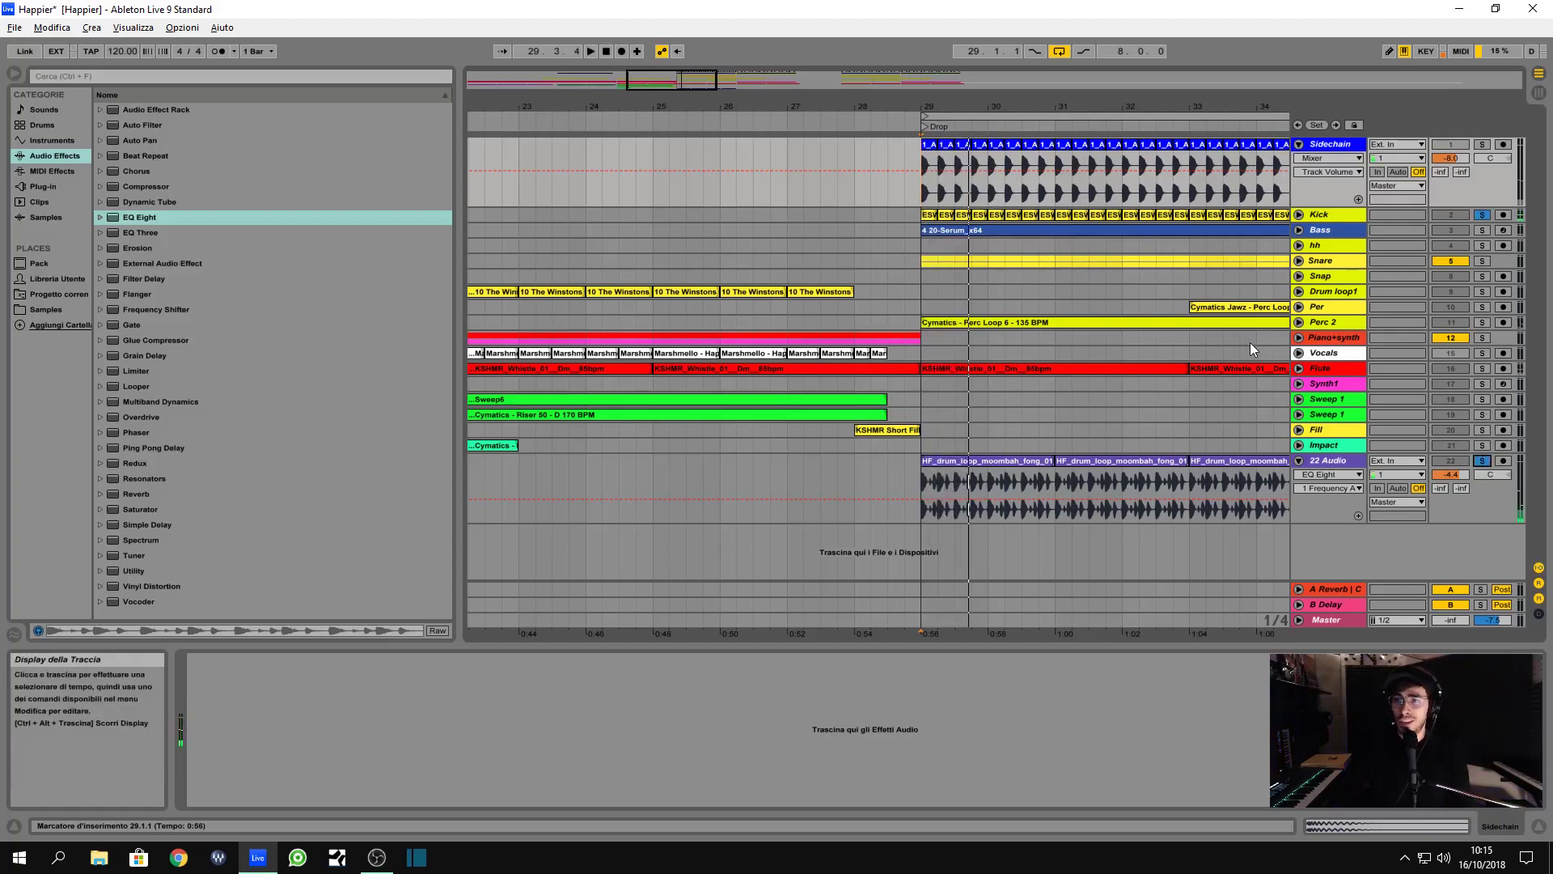
key("space")
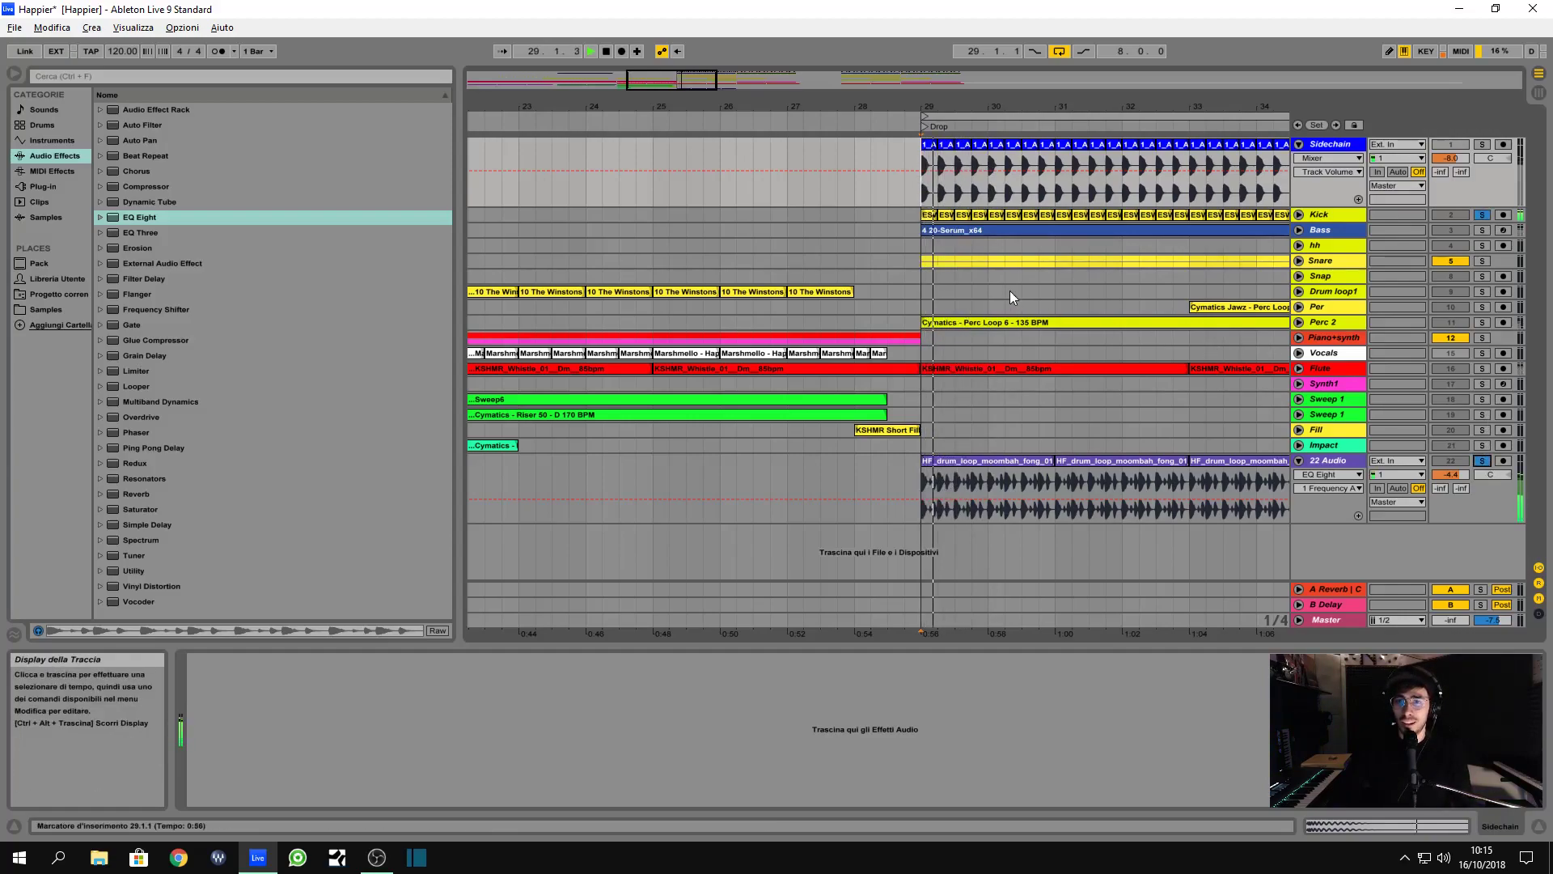
left_click(1478, 216)
- Hide the browser and fold the 22 Audio track to a single row
left_click(870, 230)
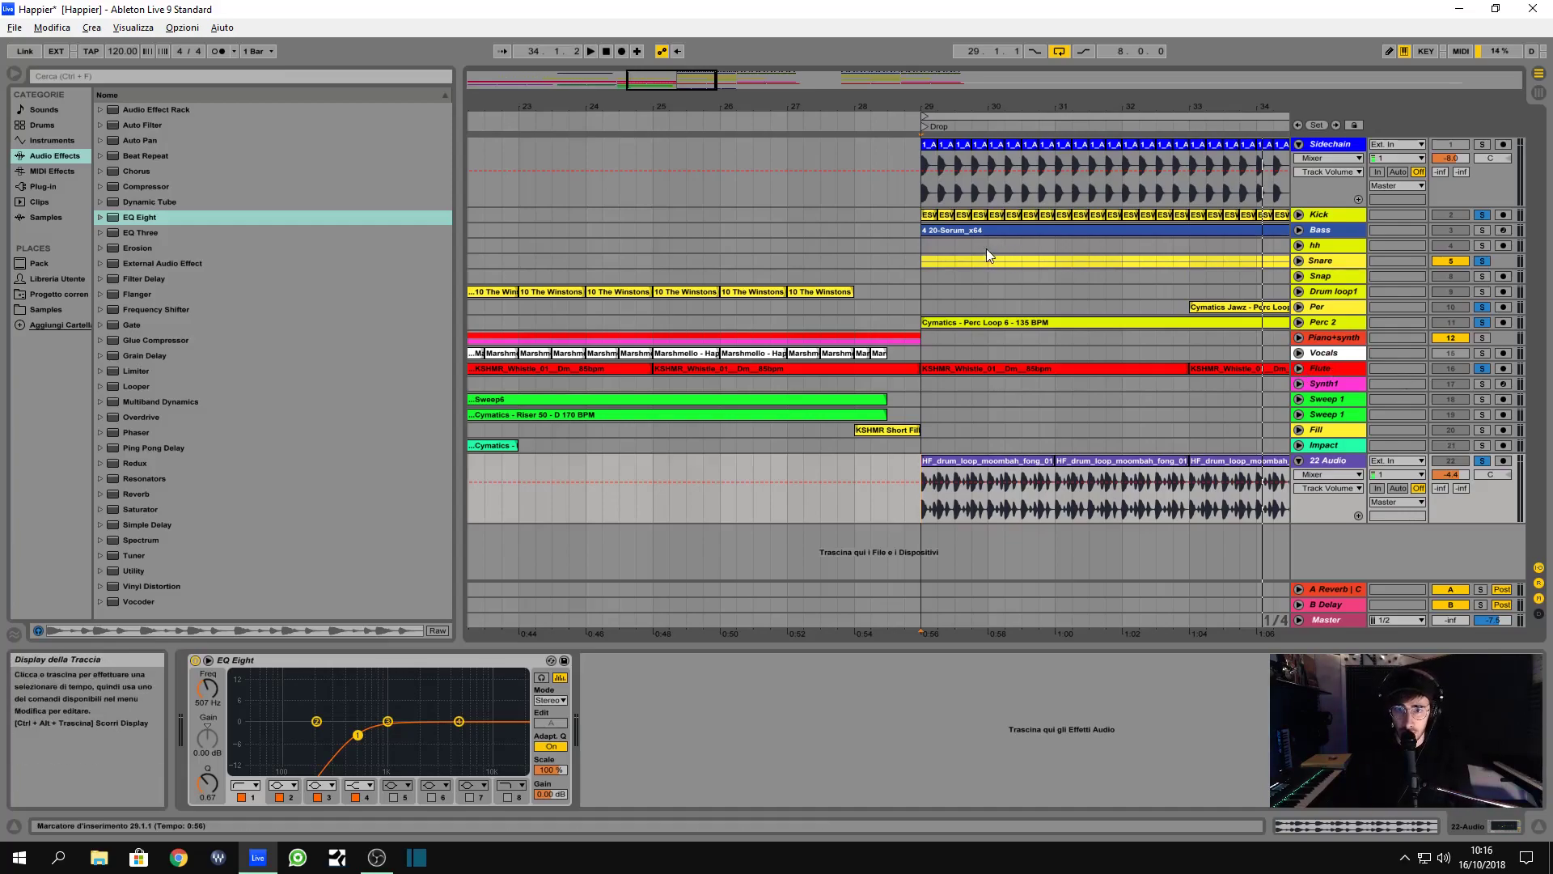
key("ctrl+alt+b")
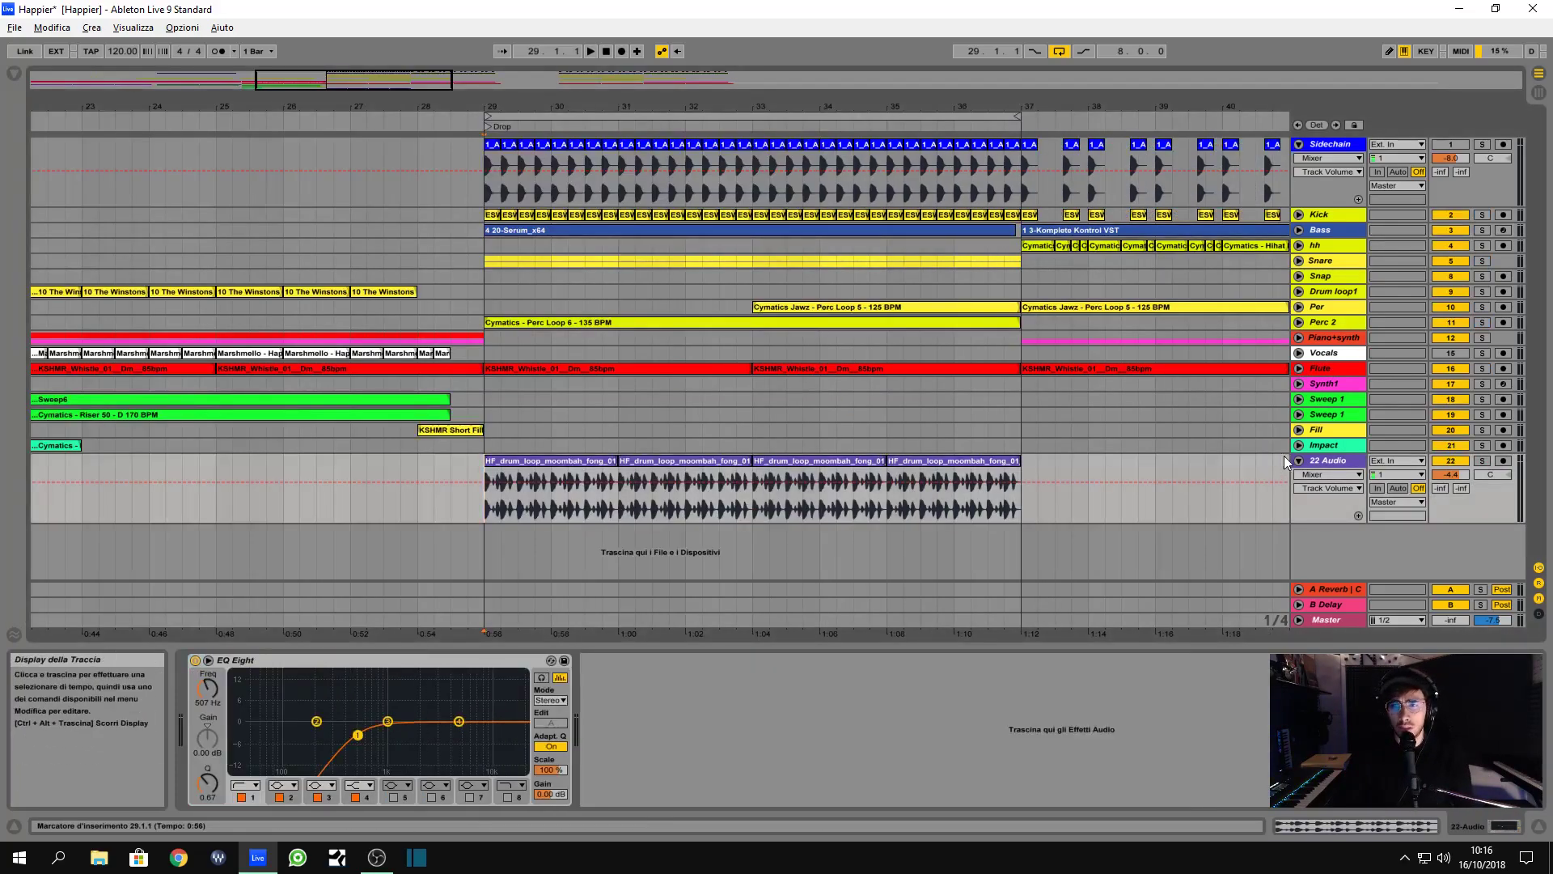
left_click(1298, 460)
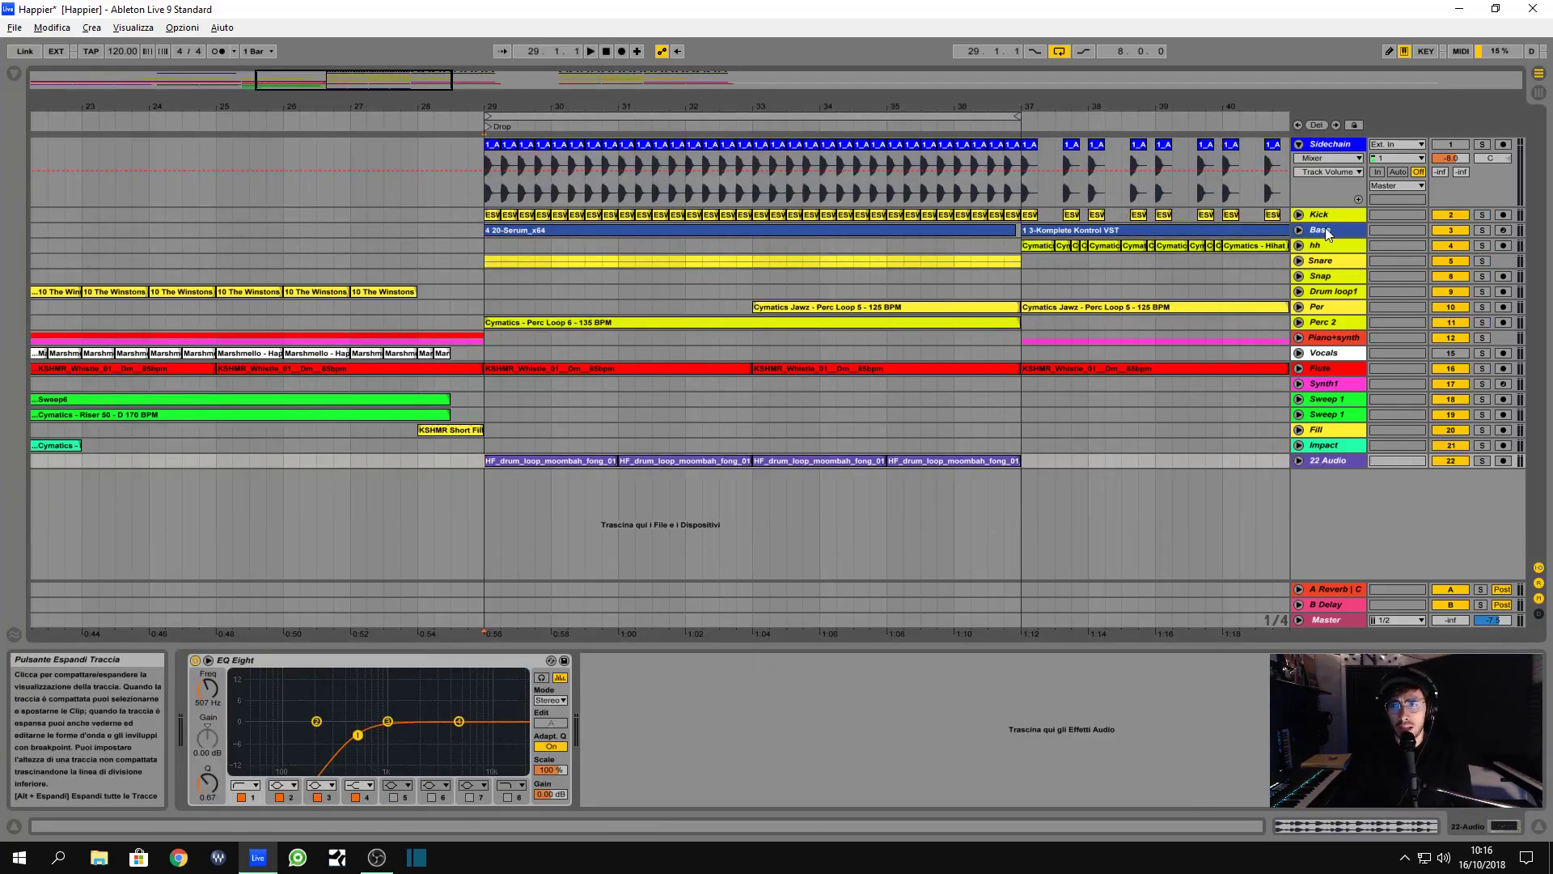
- Fold the Sidechain track, zoom out to bars 15–47, and add Massive from the browser's Plug-ins
left_click(1299, 144)
left_click_drag(721, 103, 721, 89)
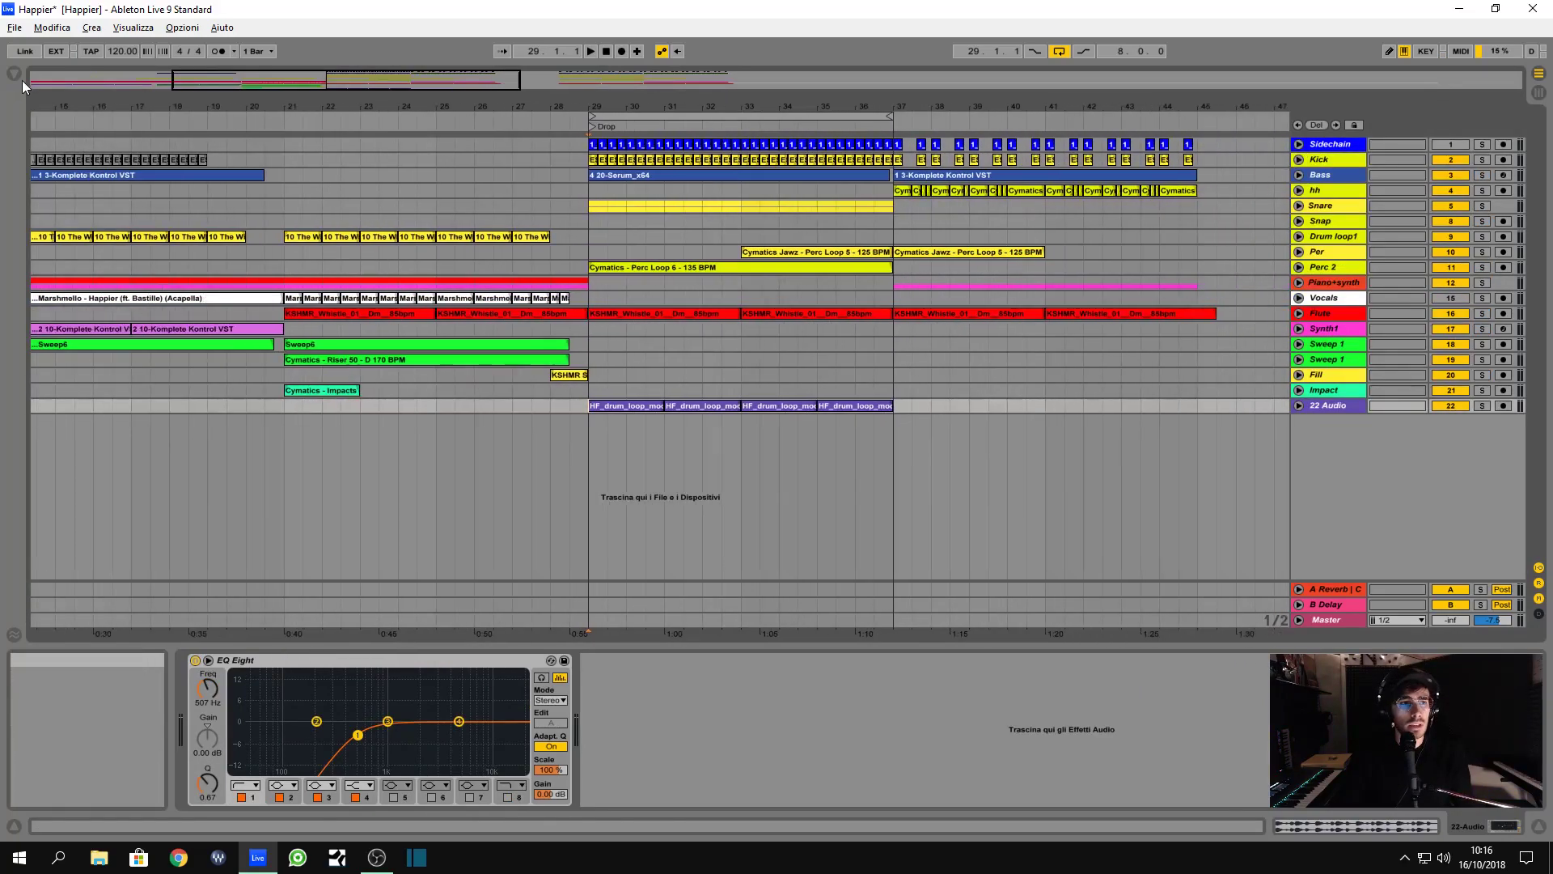
left_click(19, 73)
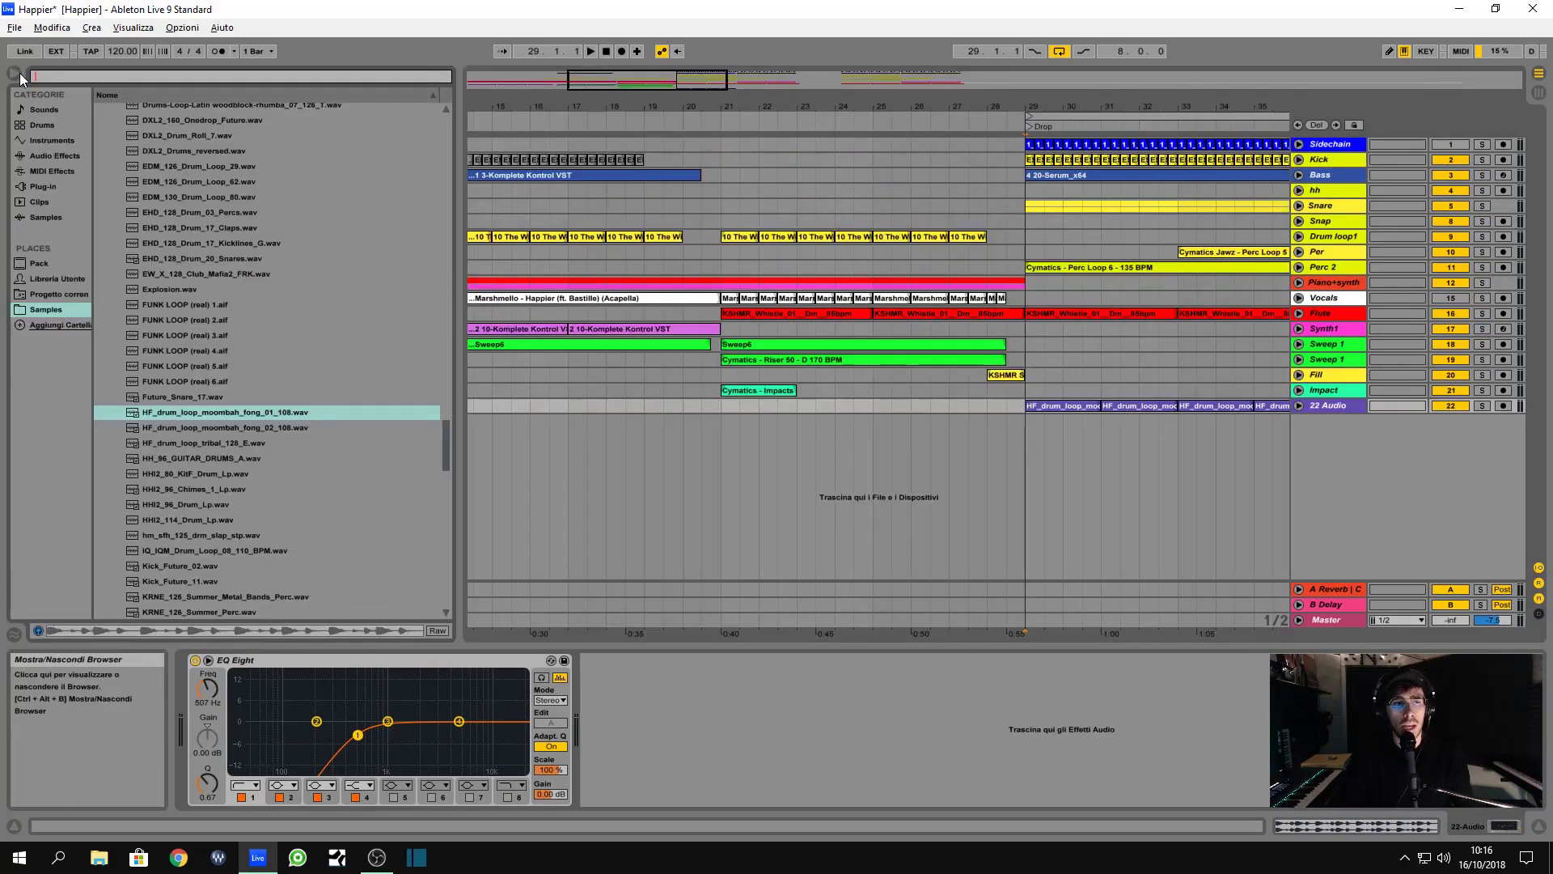
left_click(41, 185)
scroll(193, 266, "down", 5)
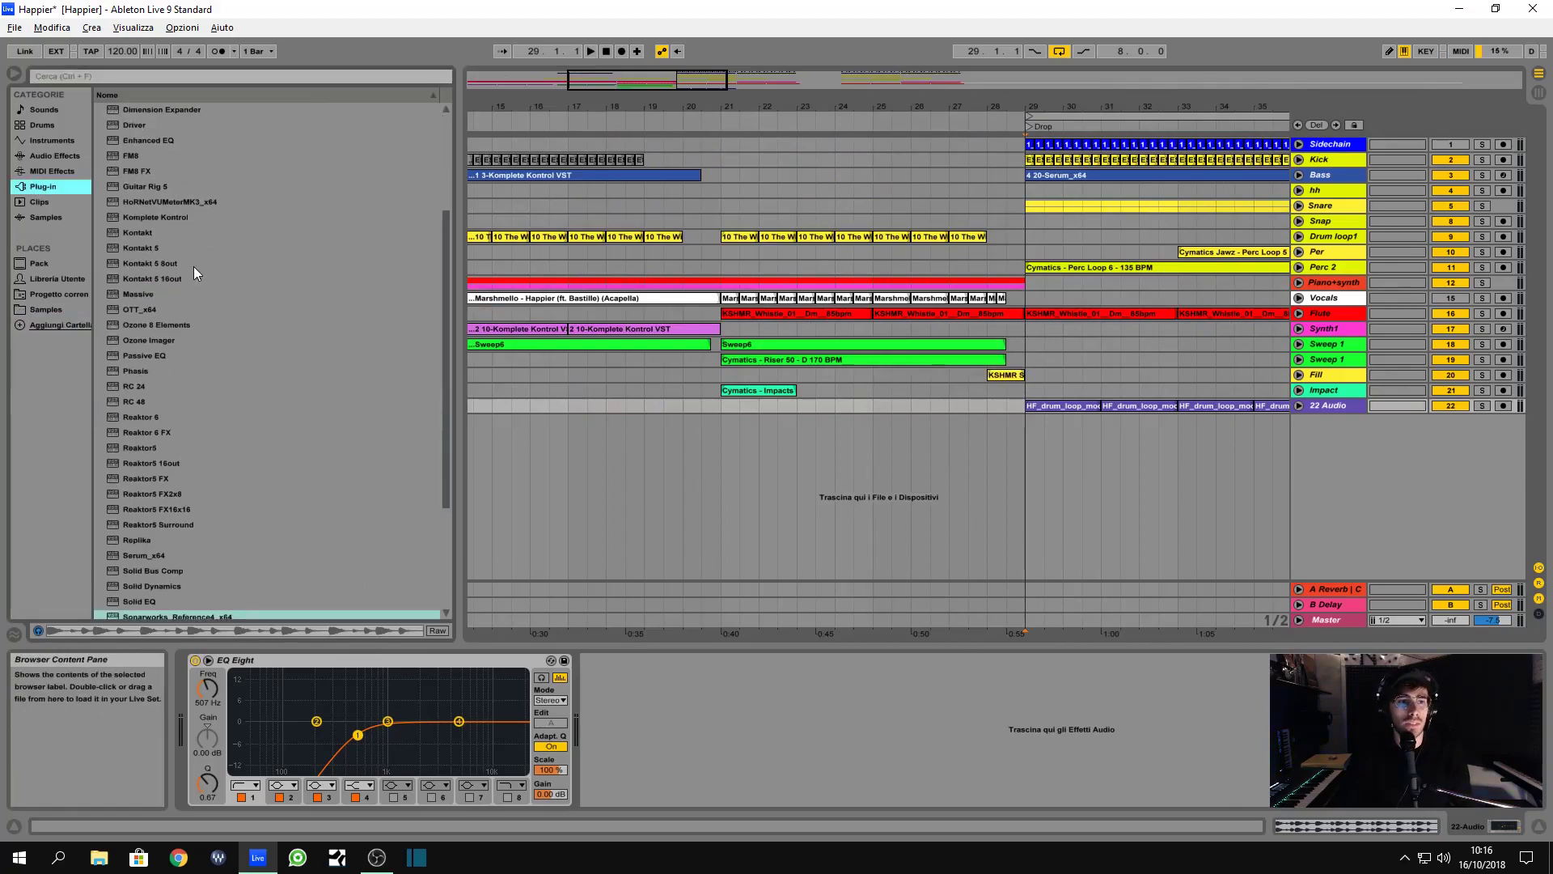
scroll(178, 259, "down", 3)
scroll(150, 241, "up", 1)
left_click(136, 233)
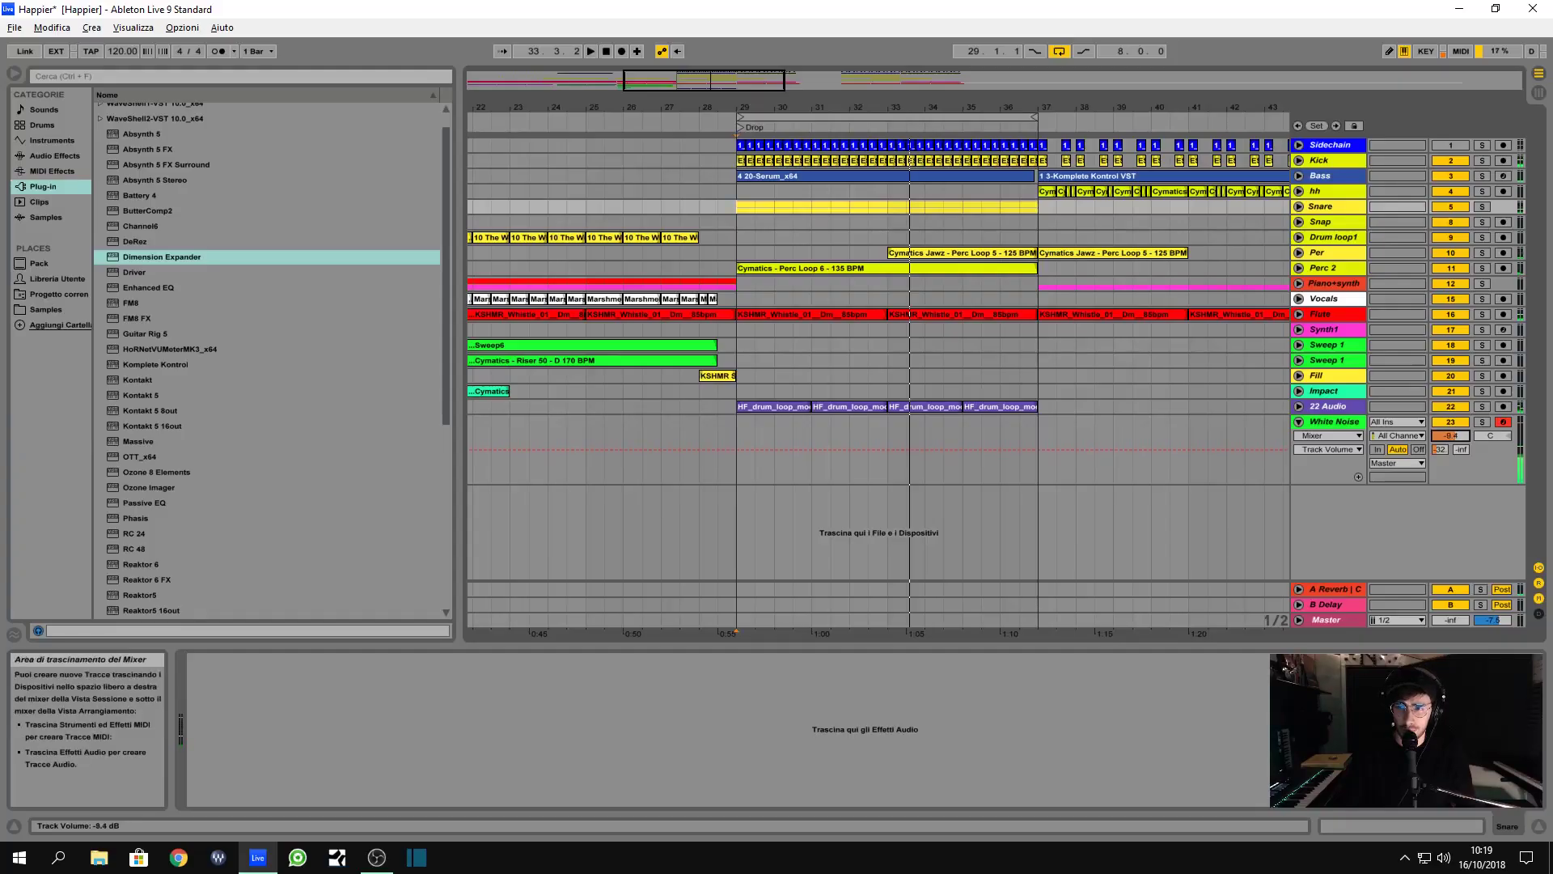
- Create an empty MIDI clip over bars 29–37 on the White Noise track
left_click(1350, 422)
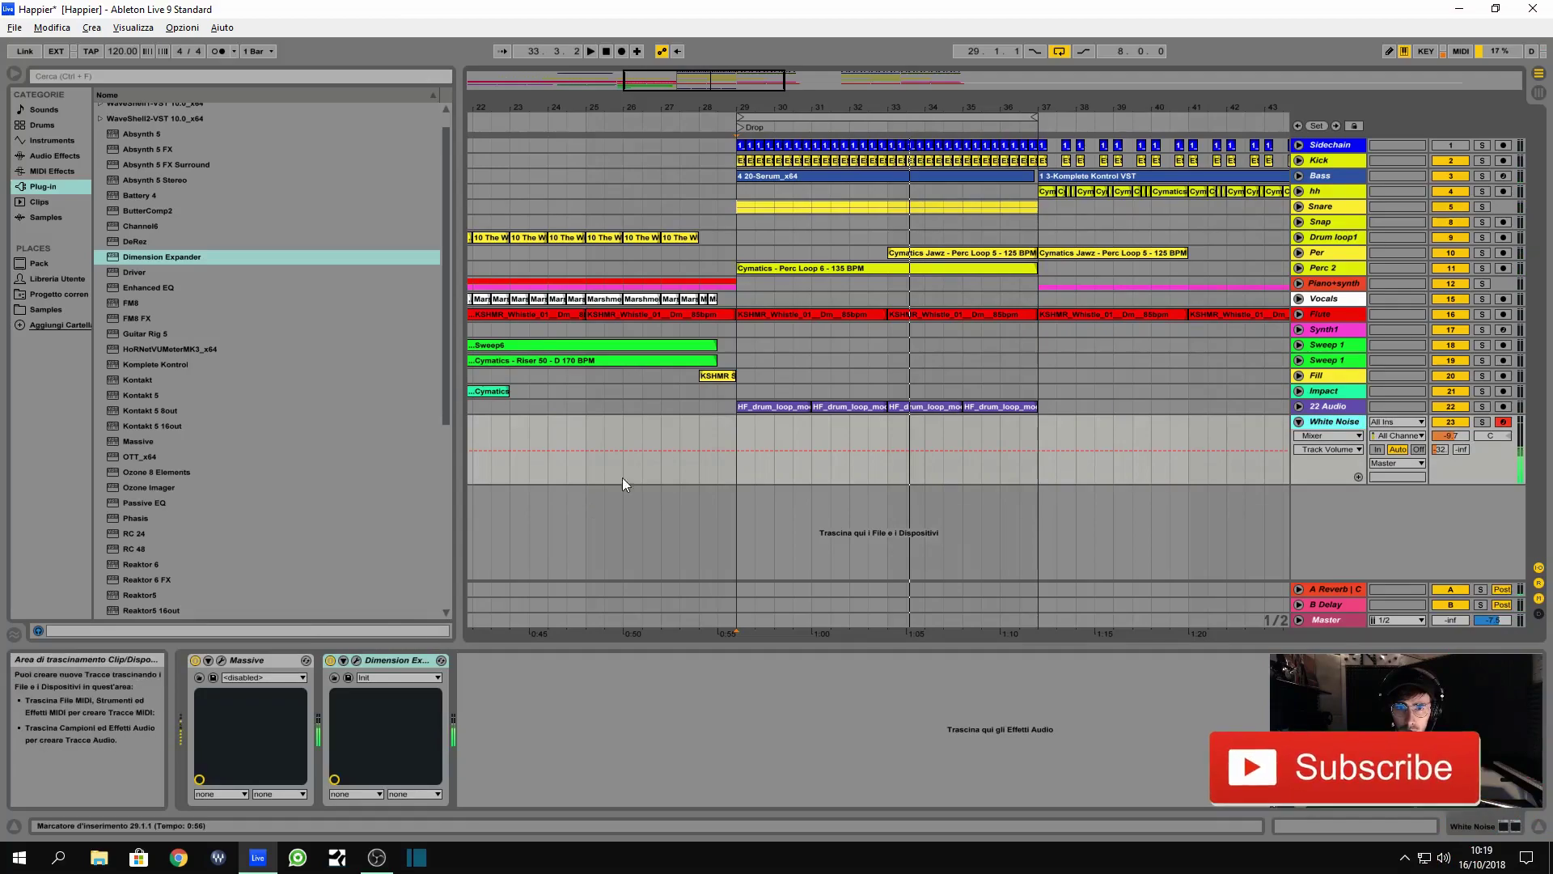
left_click_drag(735, 432, 1041, 440)
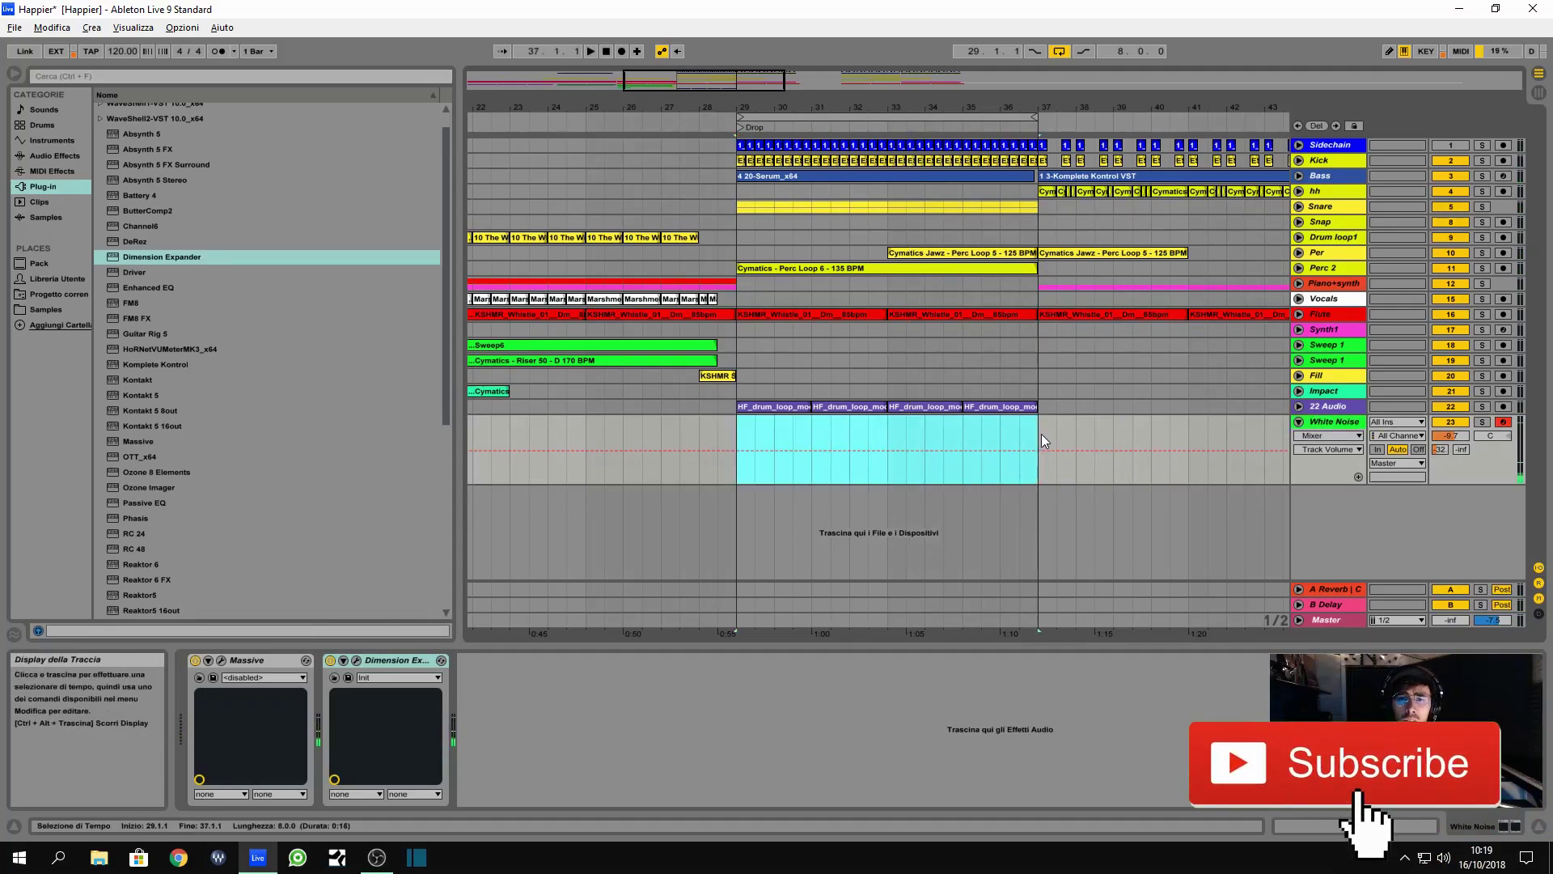
key("ctrl+shift+m")
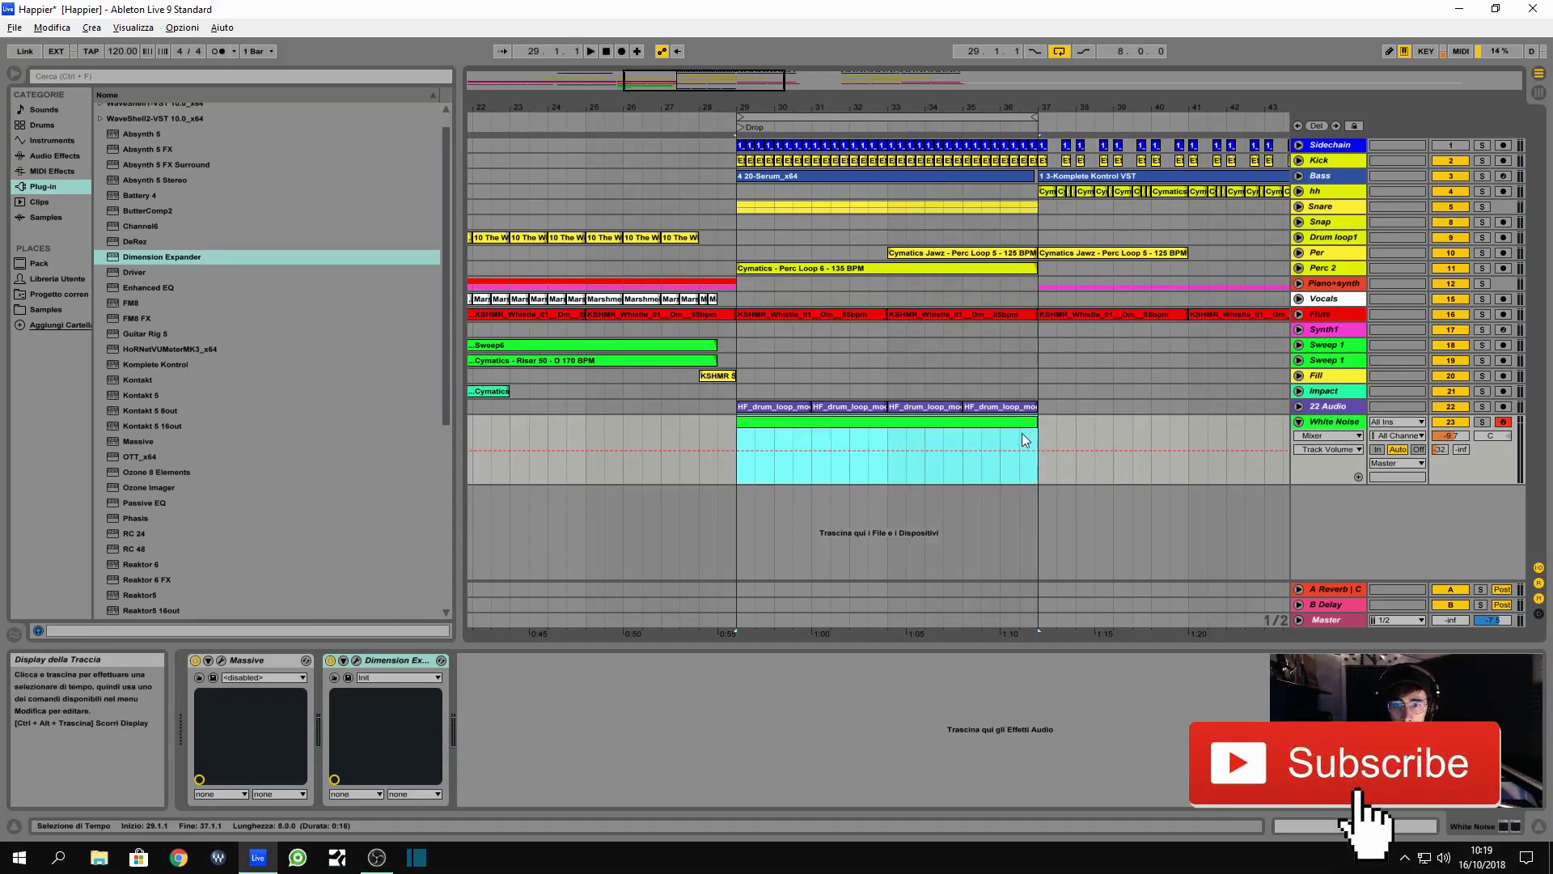
- Draw a C3 note stretched across the whole clip, then adjust the clip's end
double_click(1021, 422)
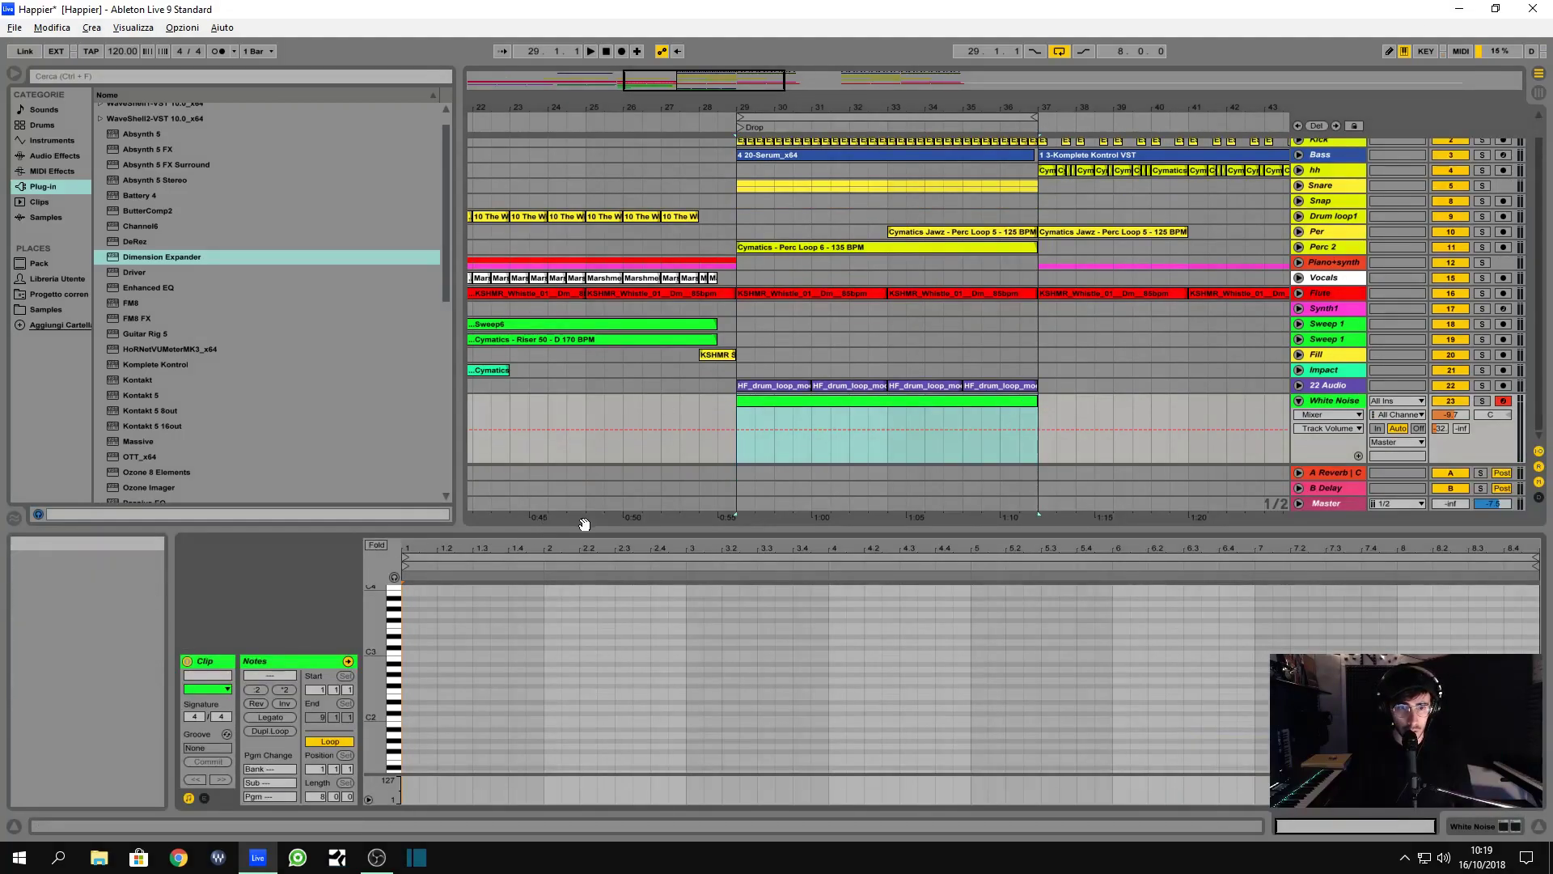
left_click_drag(589, 530, 585, 335)
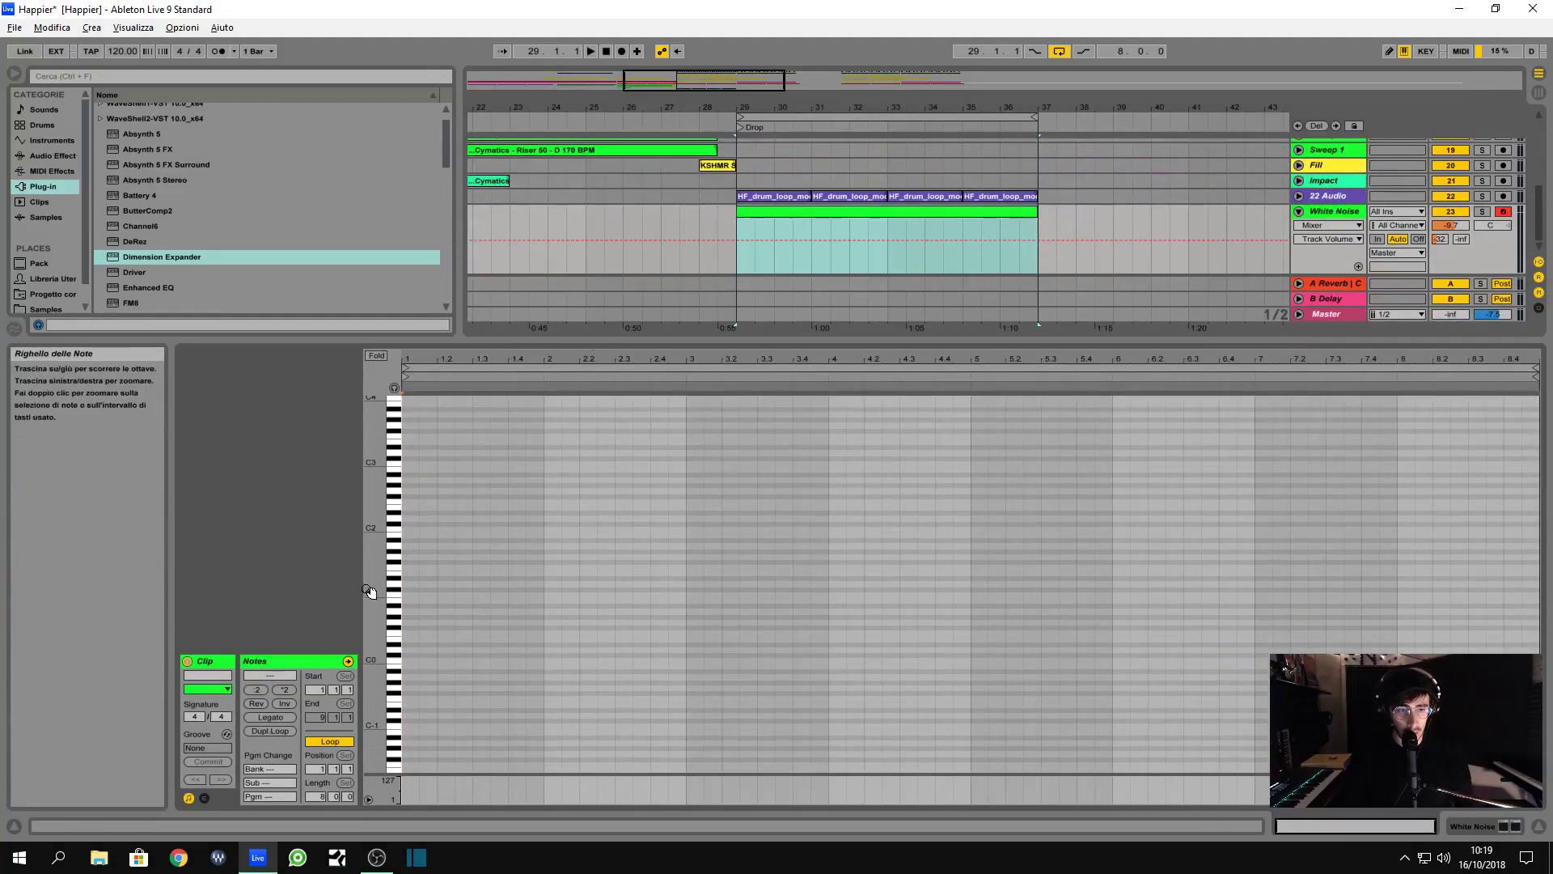
double_click(405, 462)
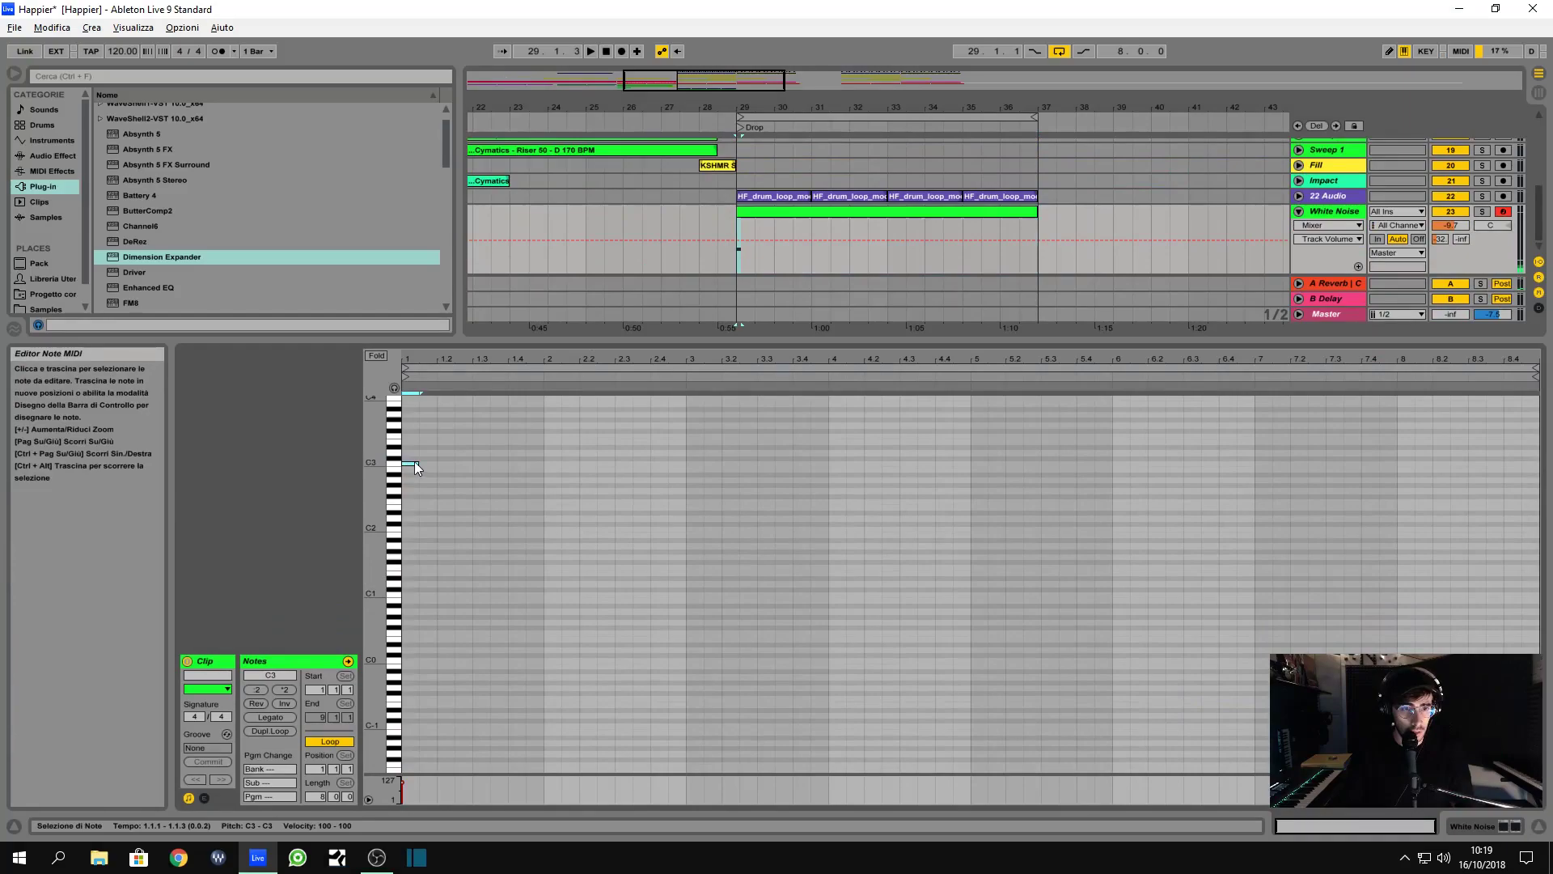
left_click_drag(416, 463, 1493, 442)
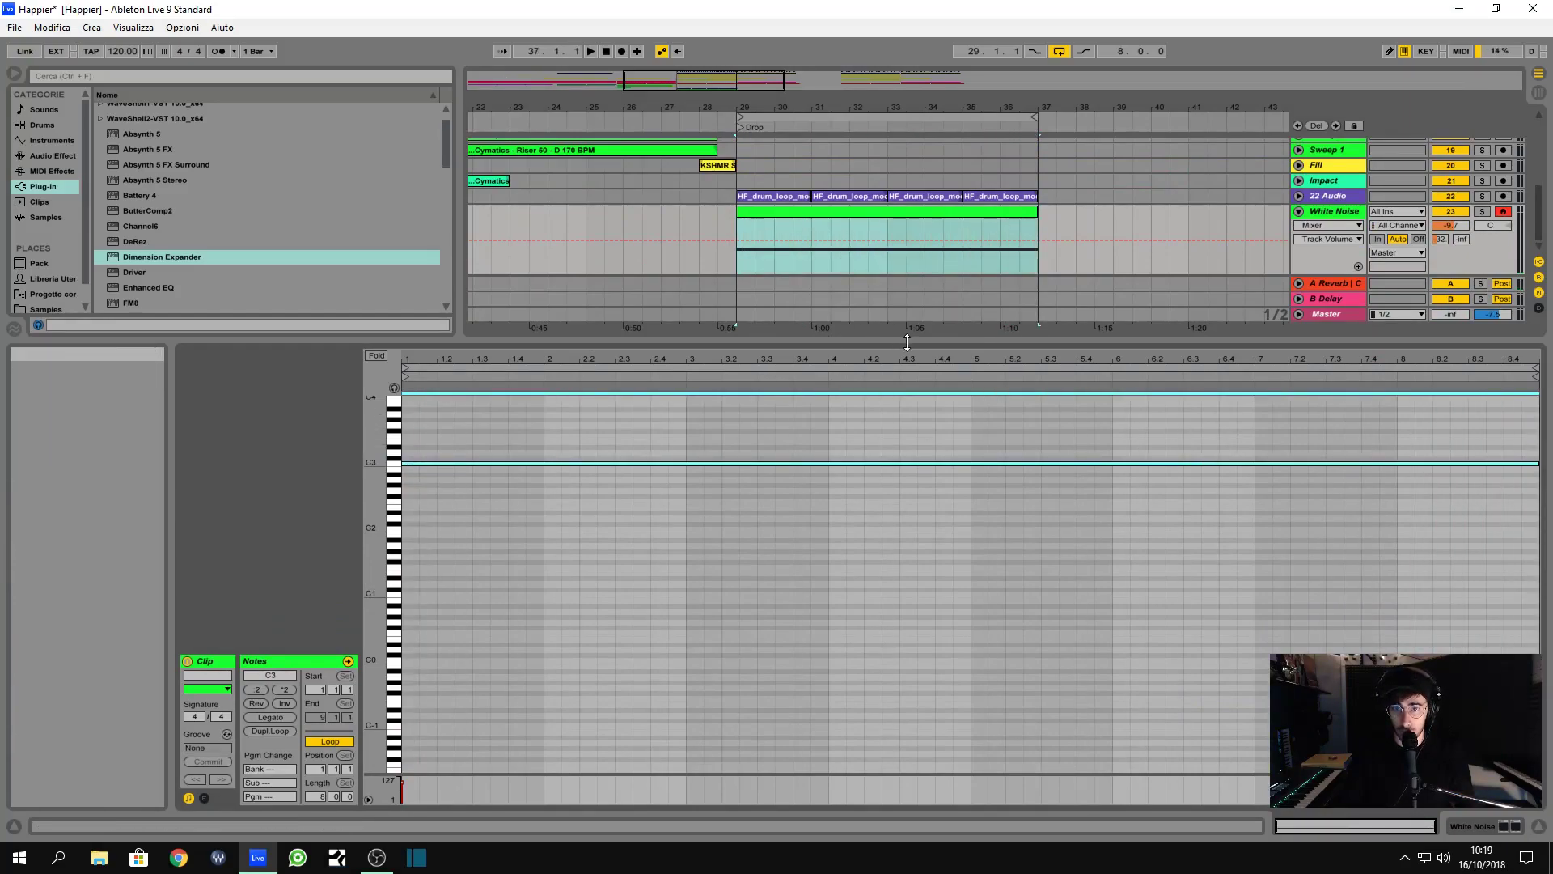
left_click_drag(906, 342, 767, 524)
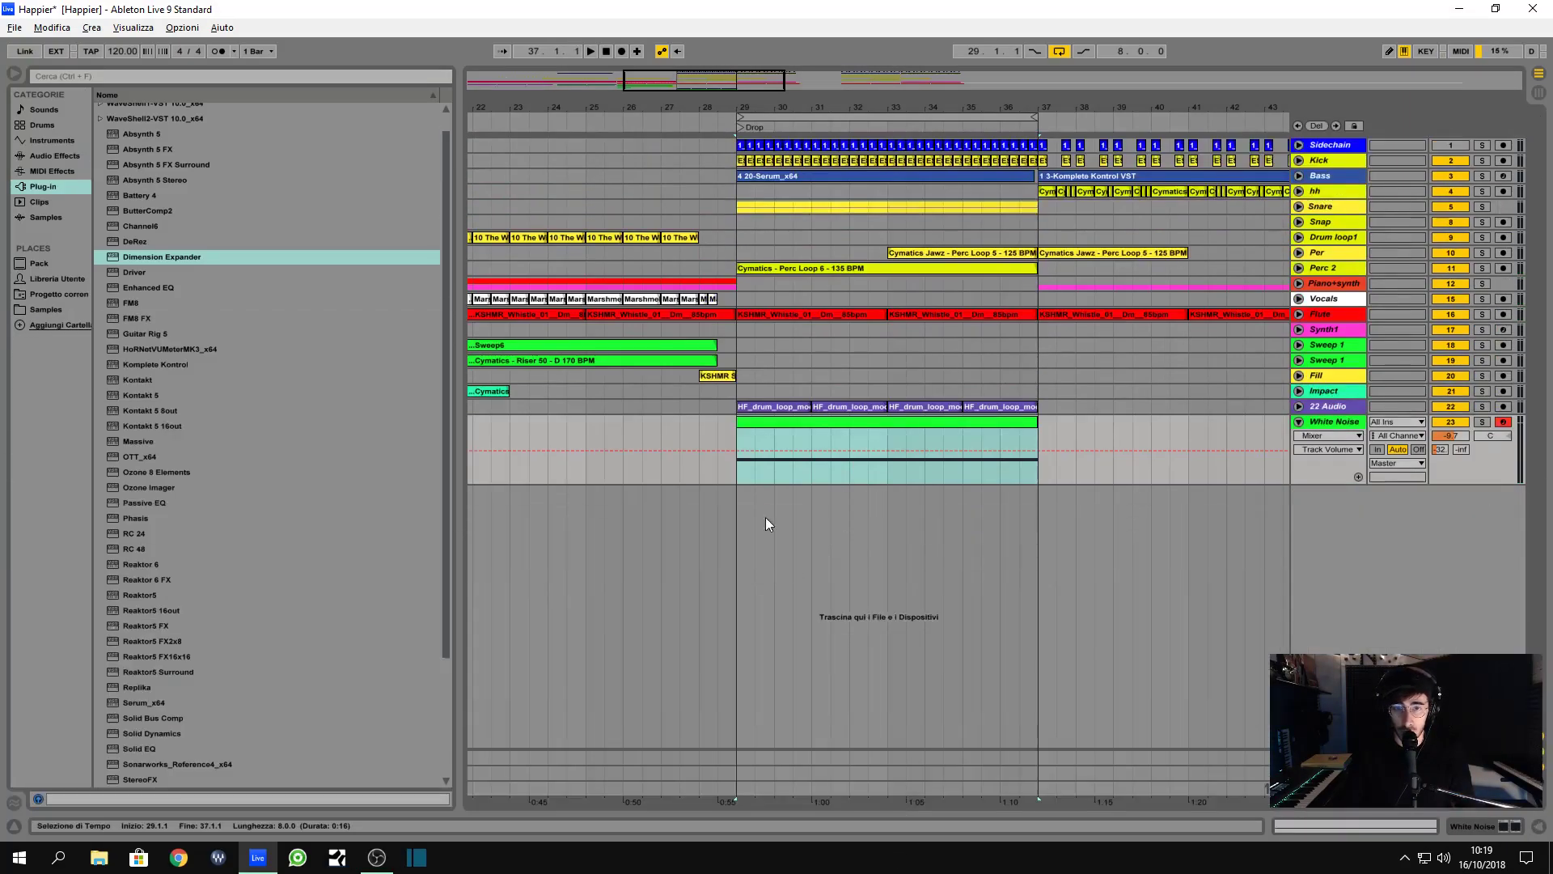
double_click(815, 422)
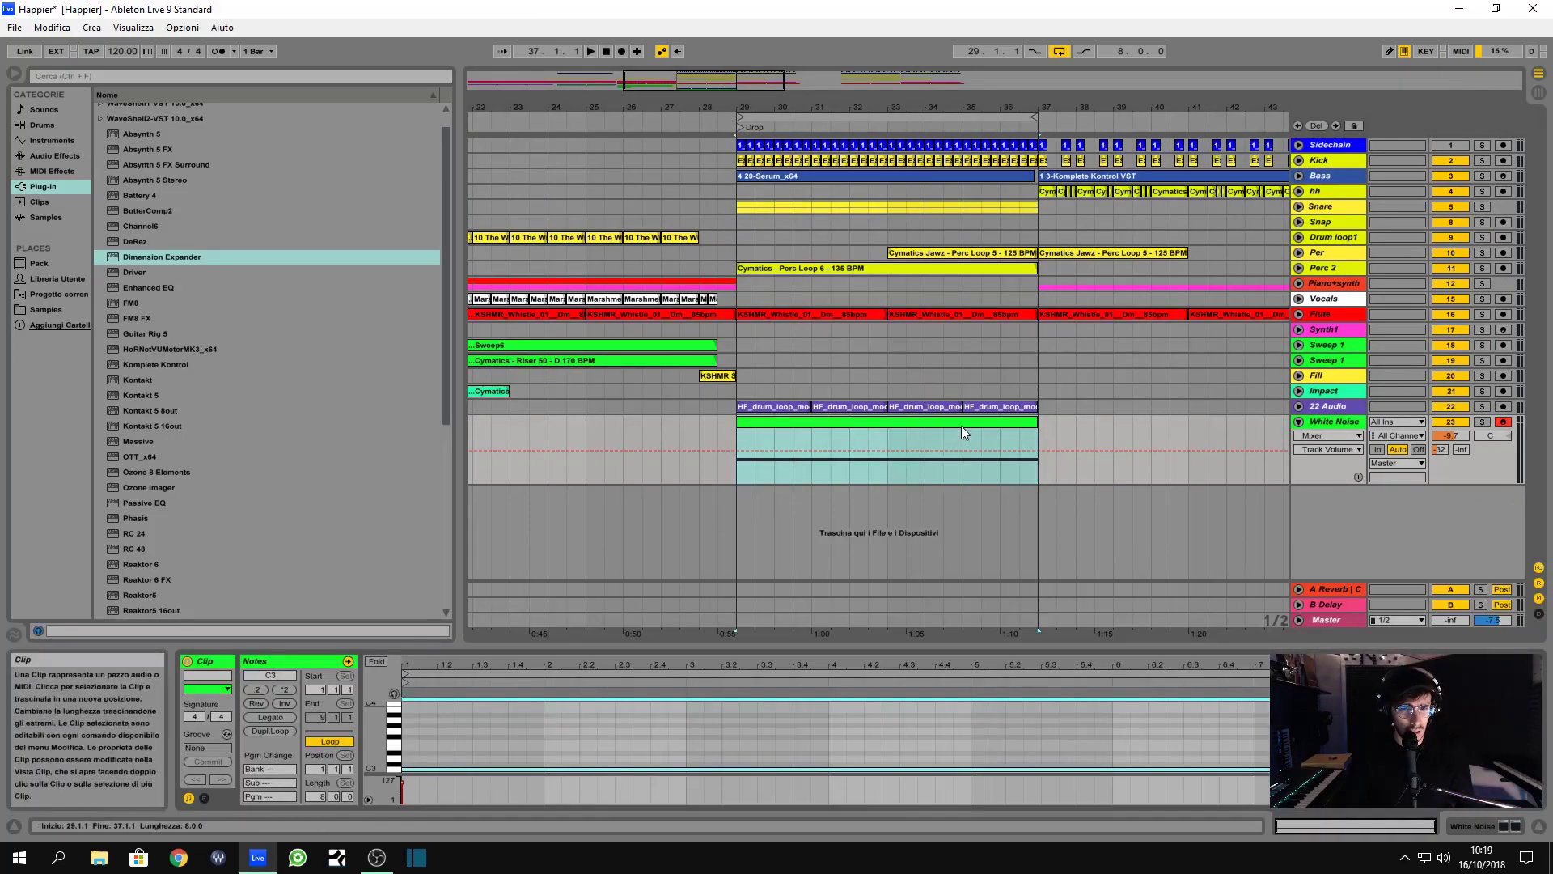
mouse_move(1031, 419)
left_mouse_down()
mouse_move(1151, 419)
mouse_move(1036, 421)
left_mouse_up()
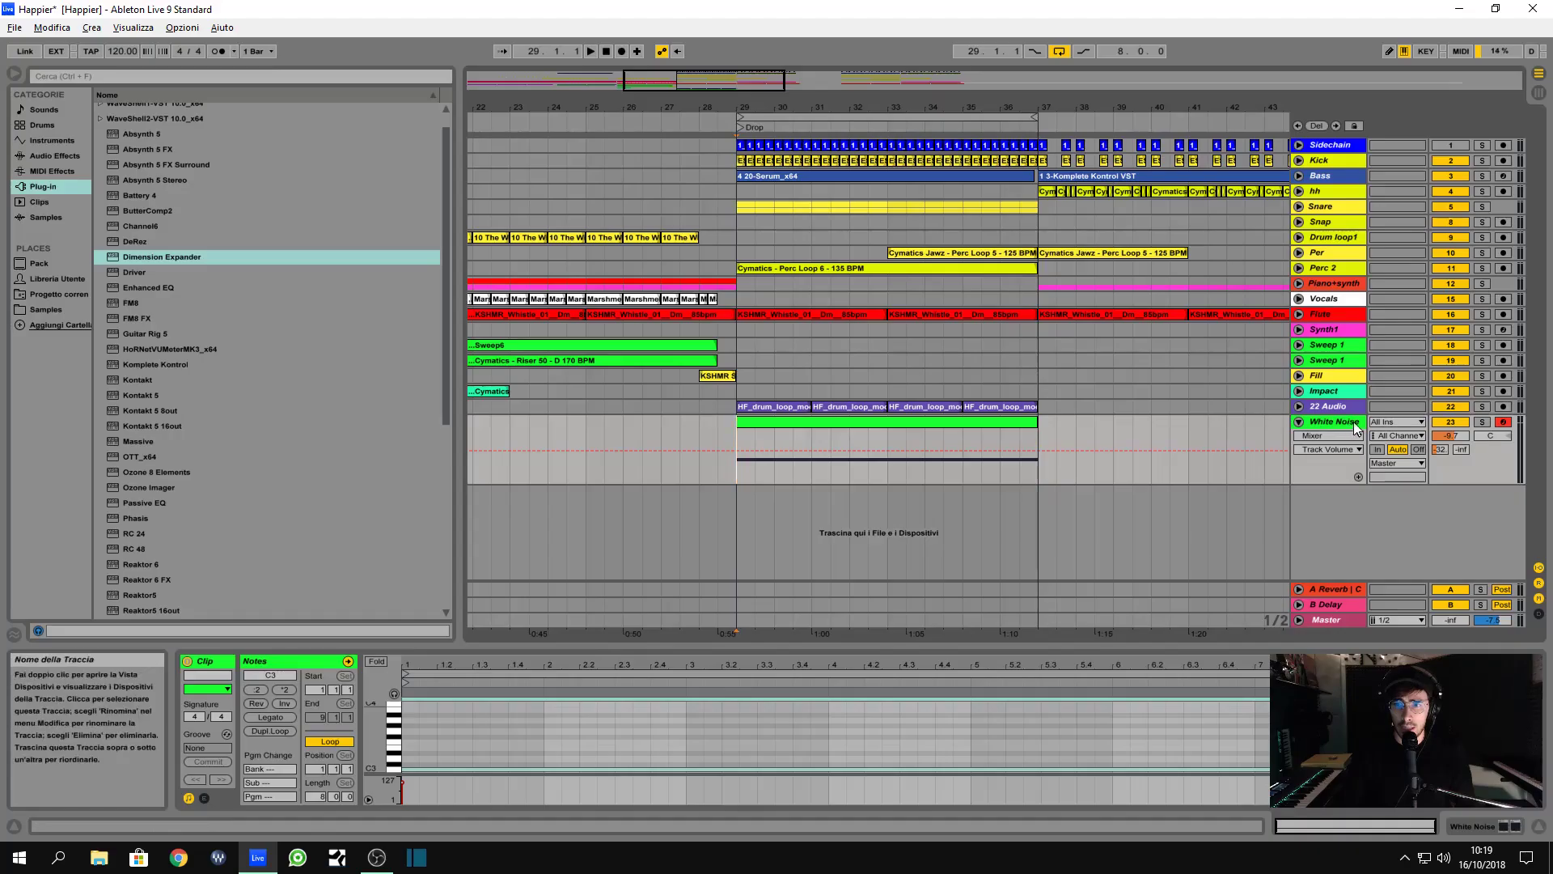
- Copy the Bass track's sidechain Compressor onto the White Noise track
left_click(1180, 63)
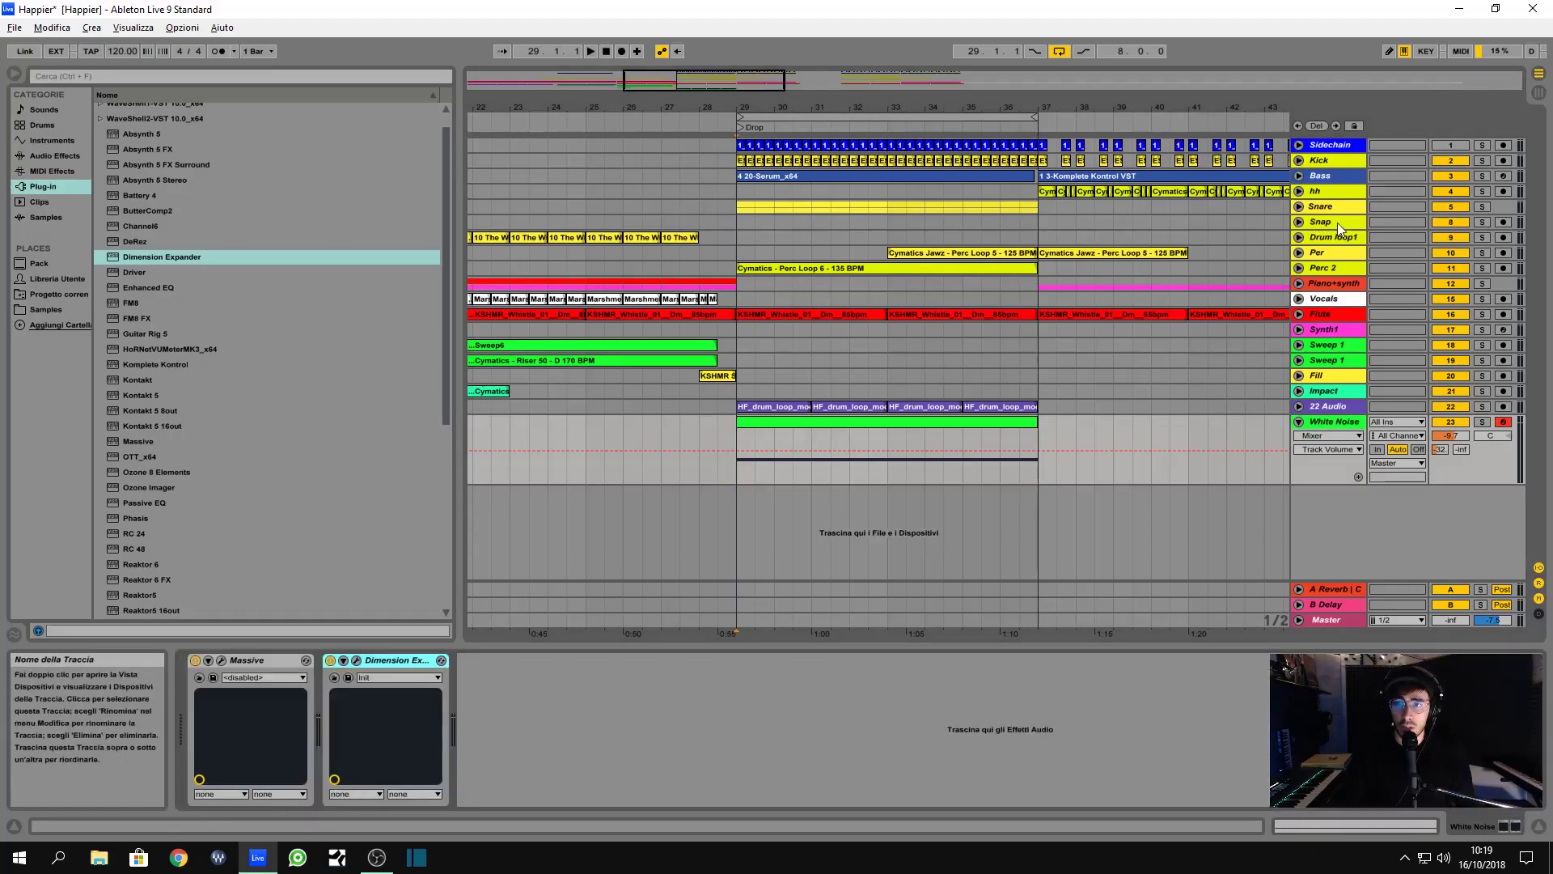
left_click(1337, 175)
left_click_drag(870, 657, 1081, 524)
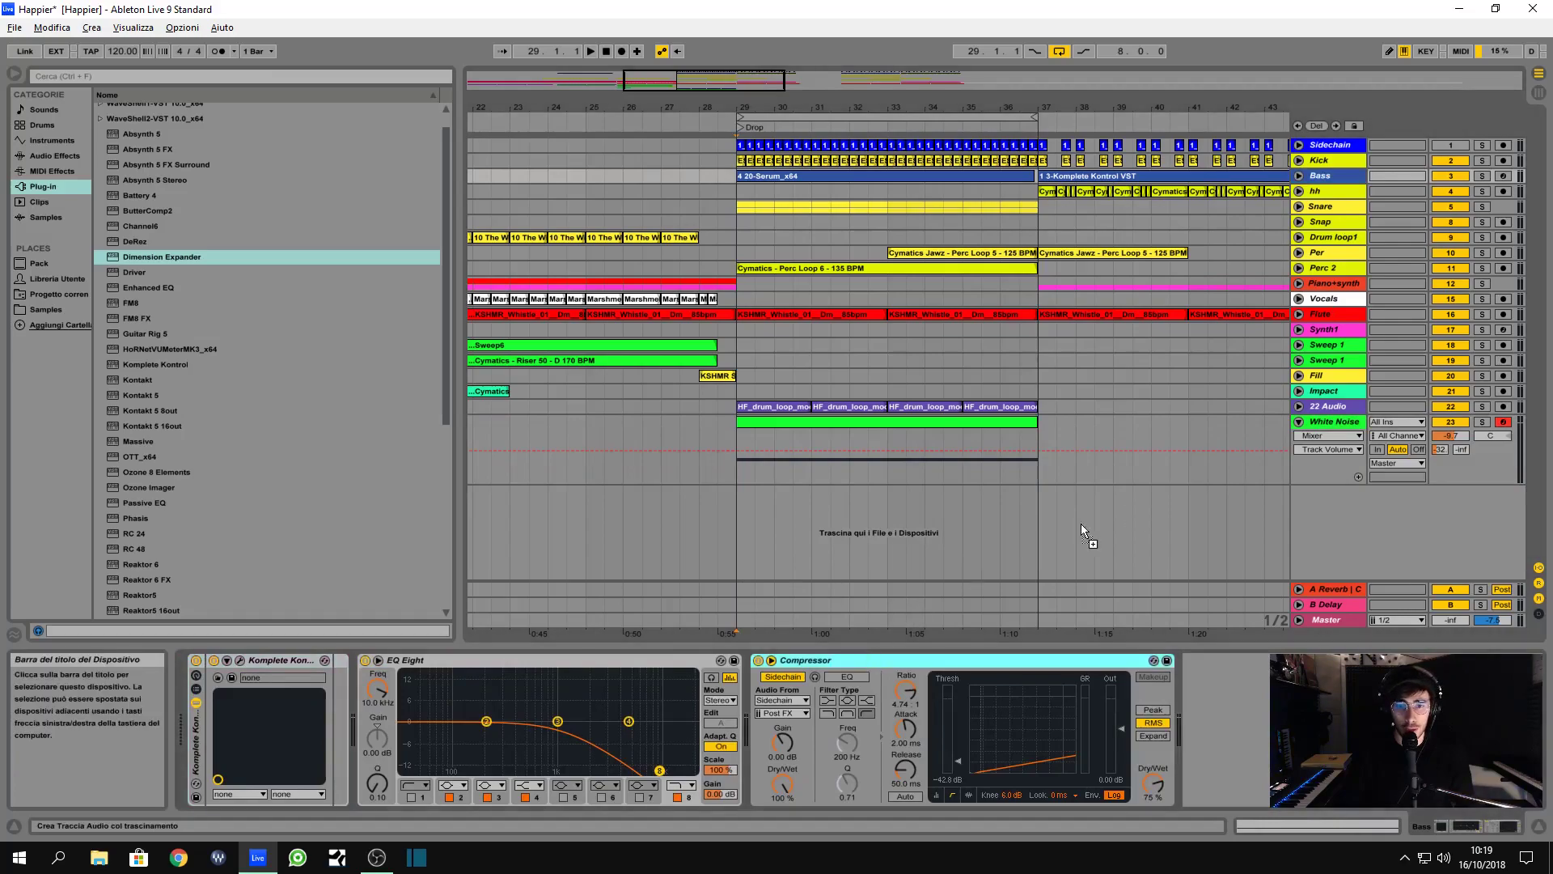
left_click_drag(1333, 431, 1333, 430)
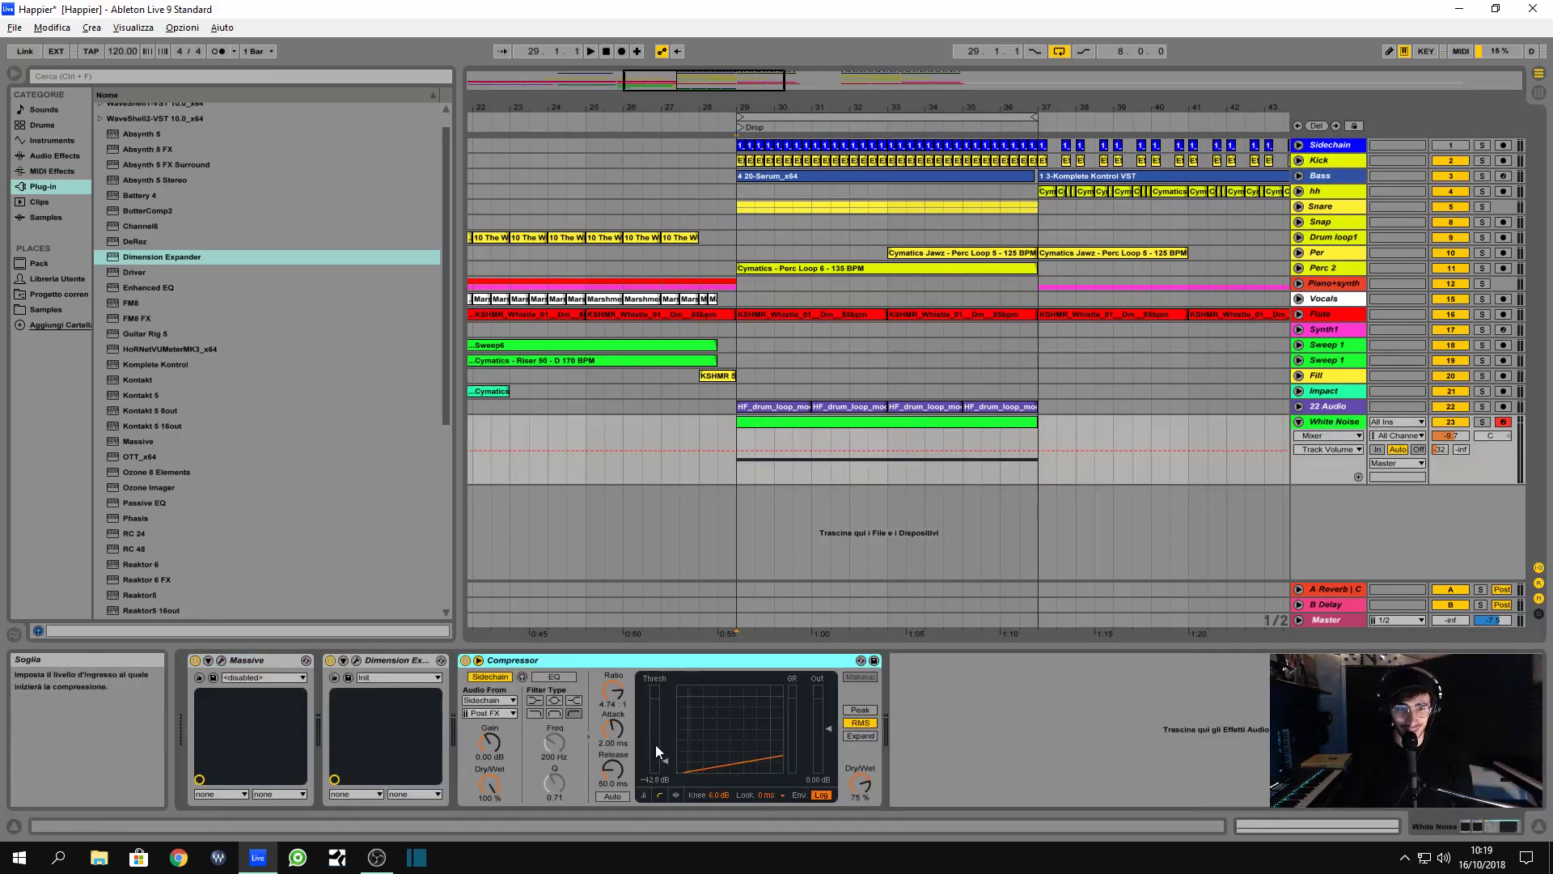
- Play and briefly solo White Noise to check the pumping, then return to bar 29
key("space")
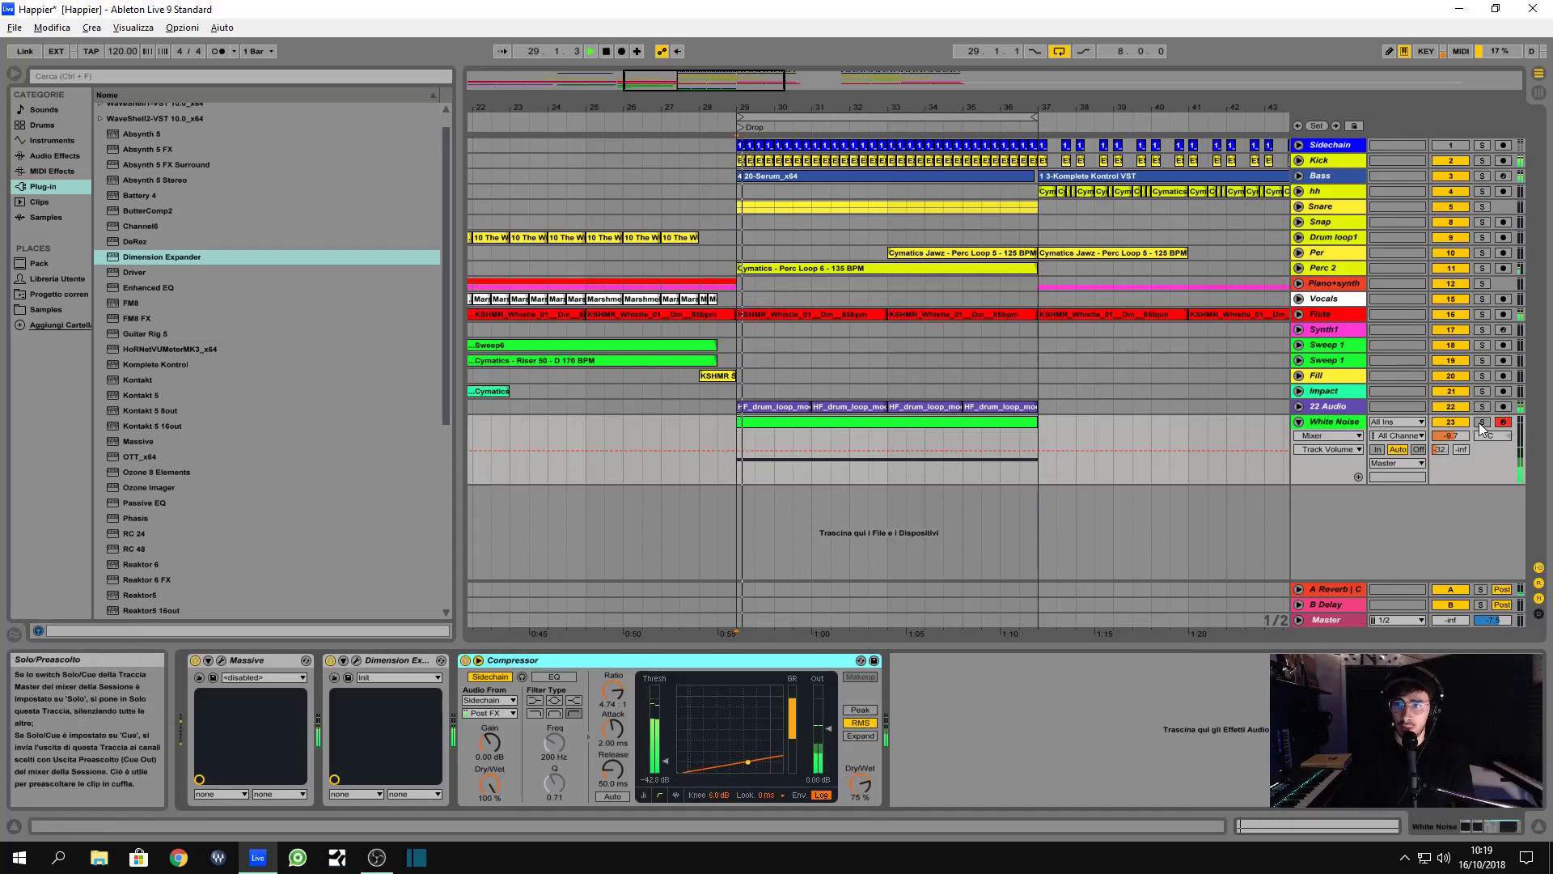
left_click(1481, 421)
left_click(1481, 421)
key("space")
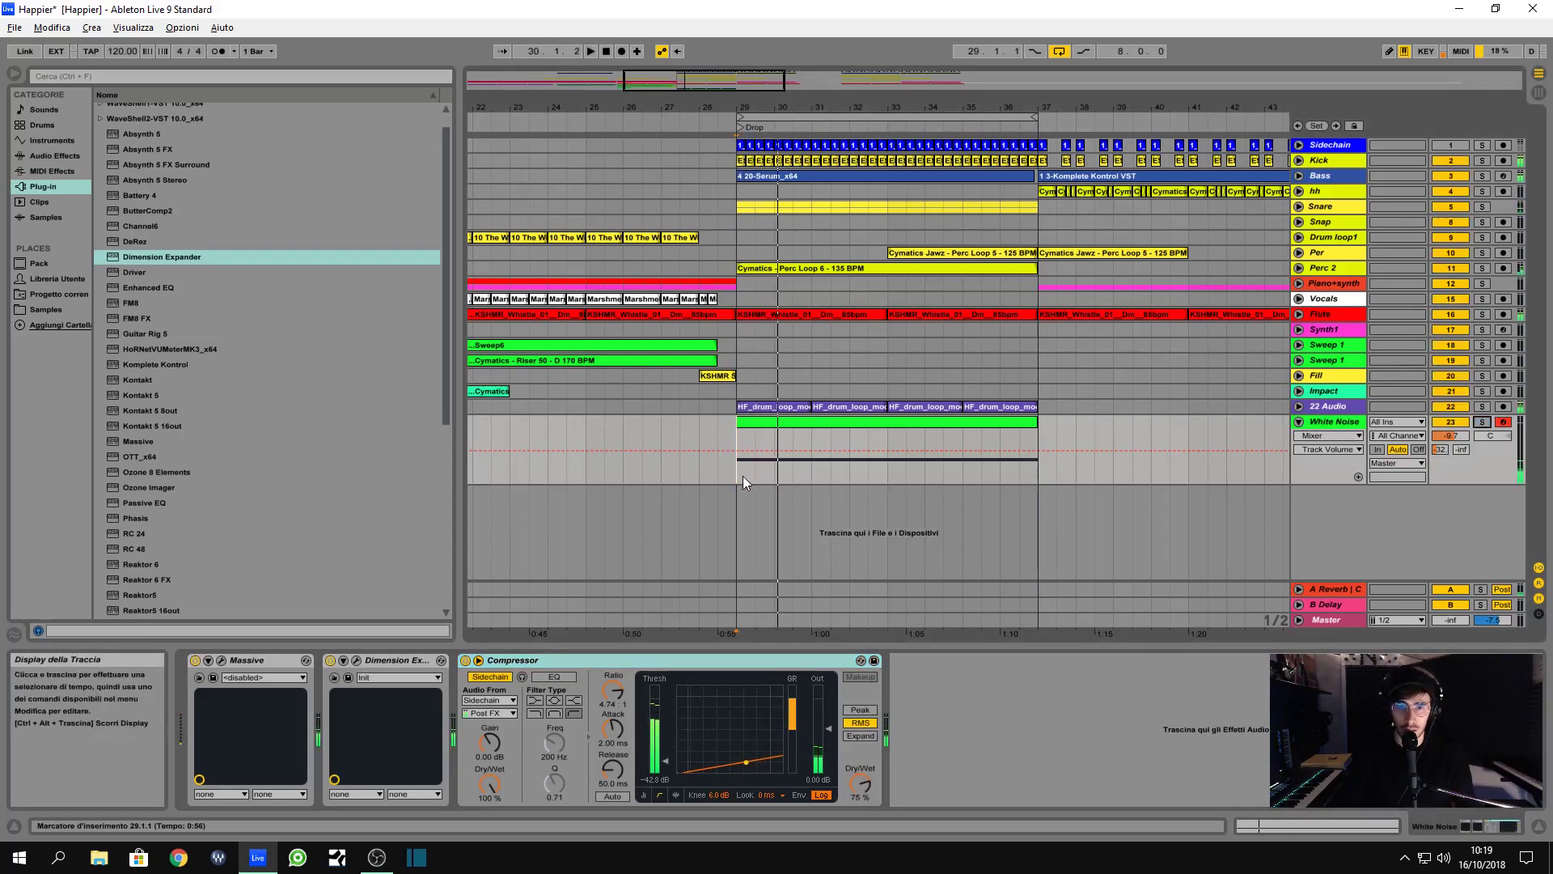
left_click(736, 436)
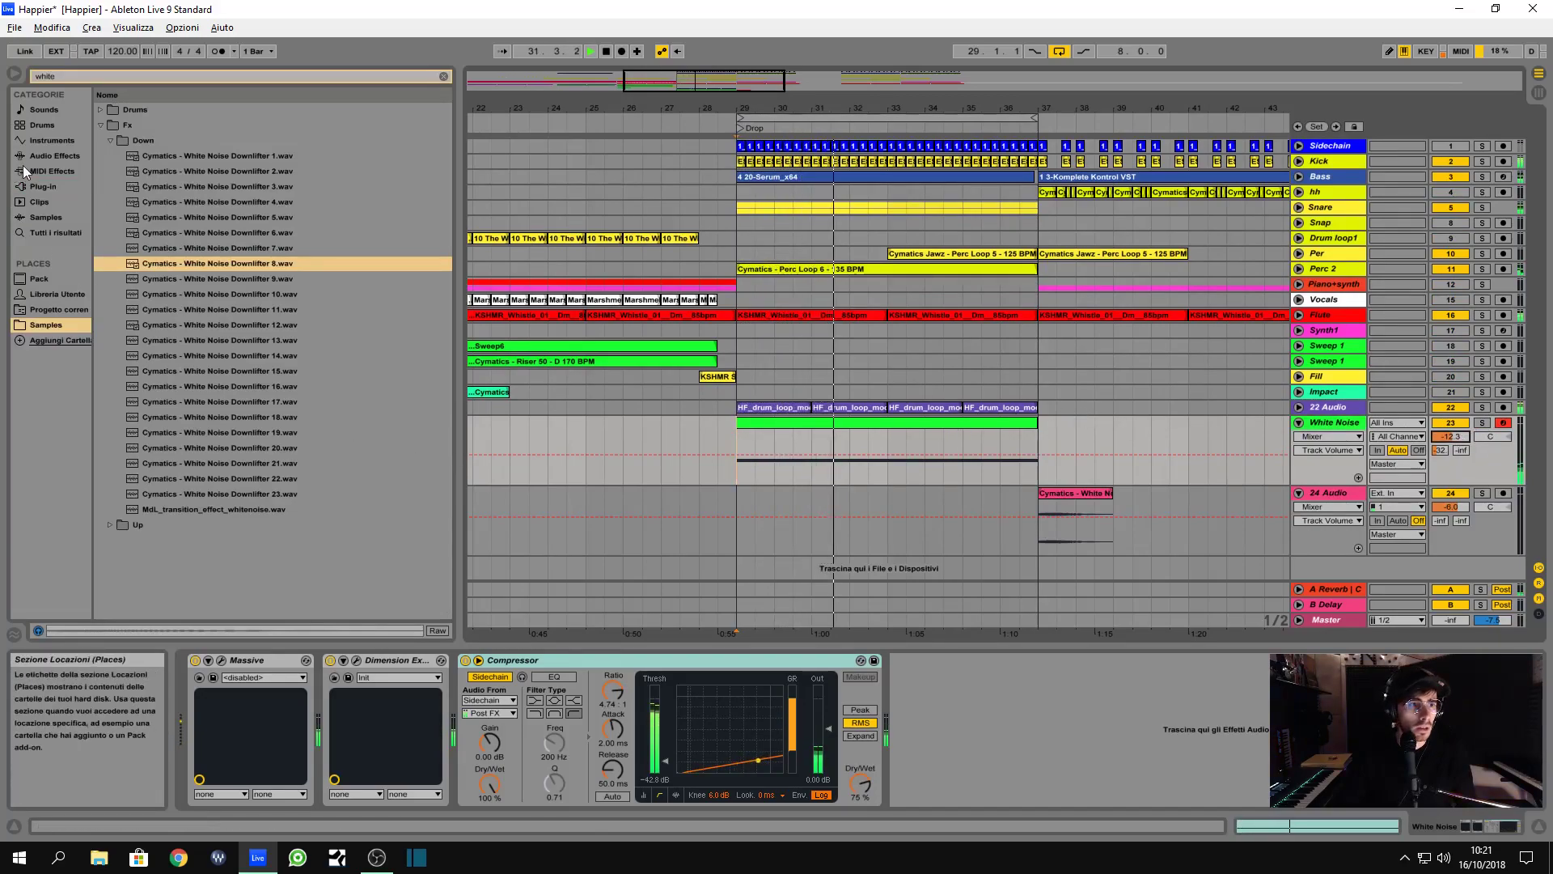
- Add a bandpass Auto Filter before the Compressor on White Noise, discarding a trial EQ Eight
left_click(47, 154)
left_click(443, 76)
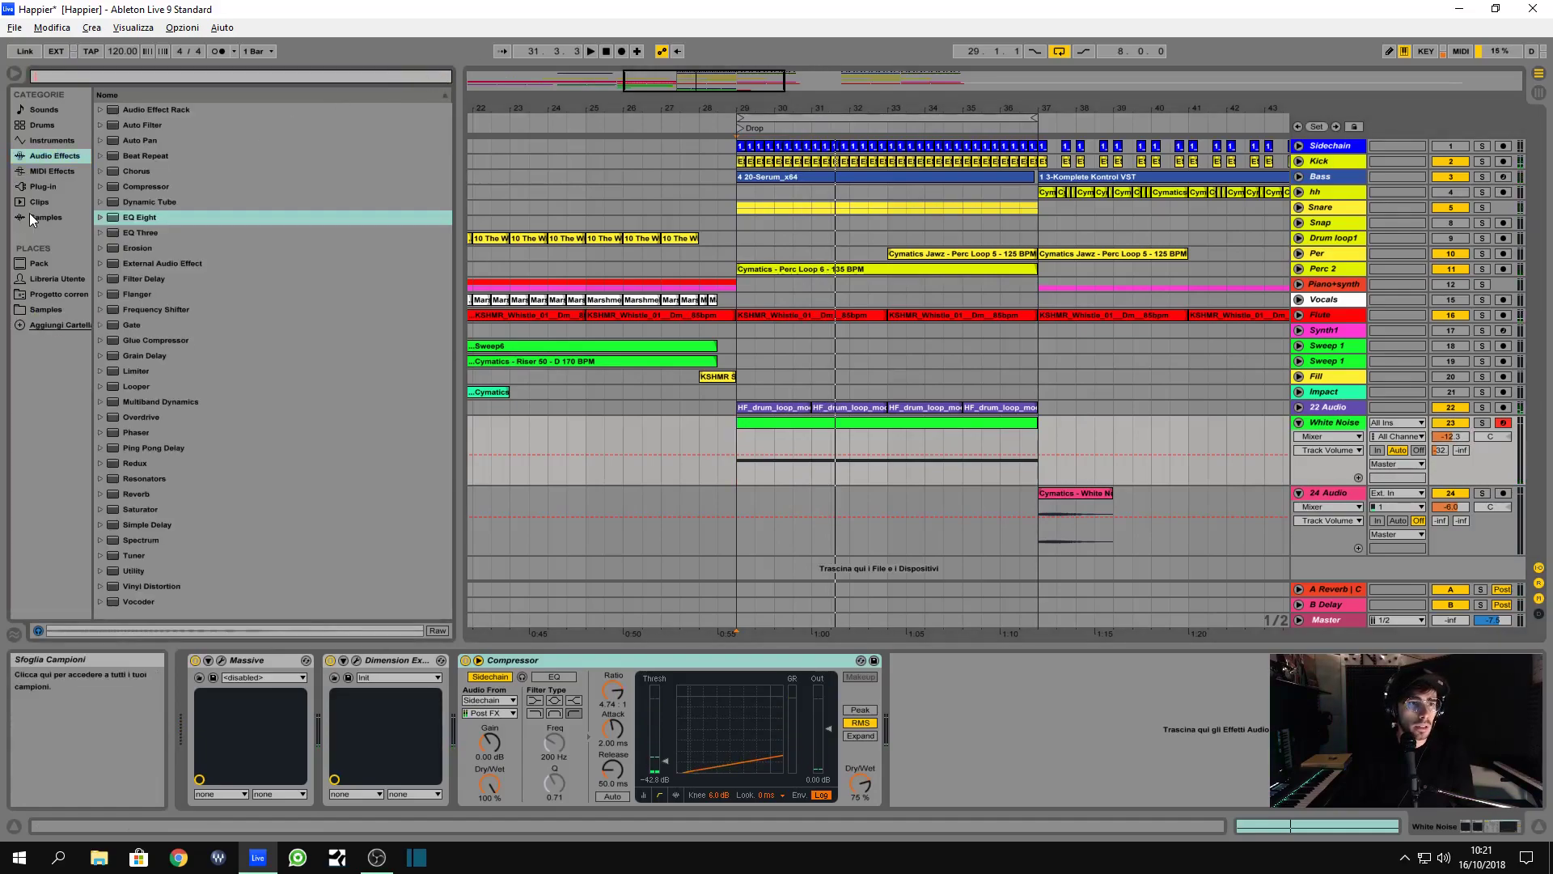
left_click_drag(126, 221, 455, 720)
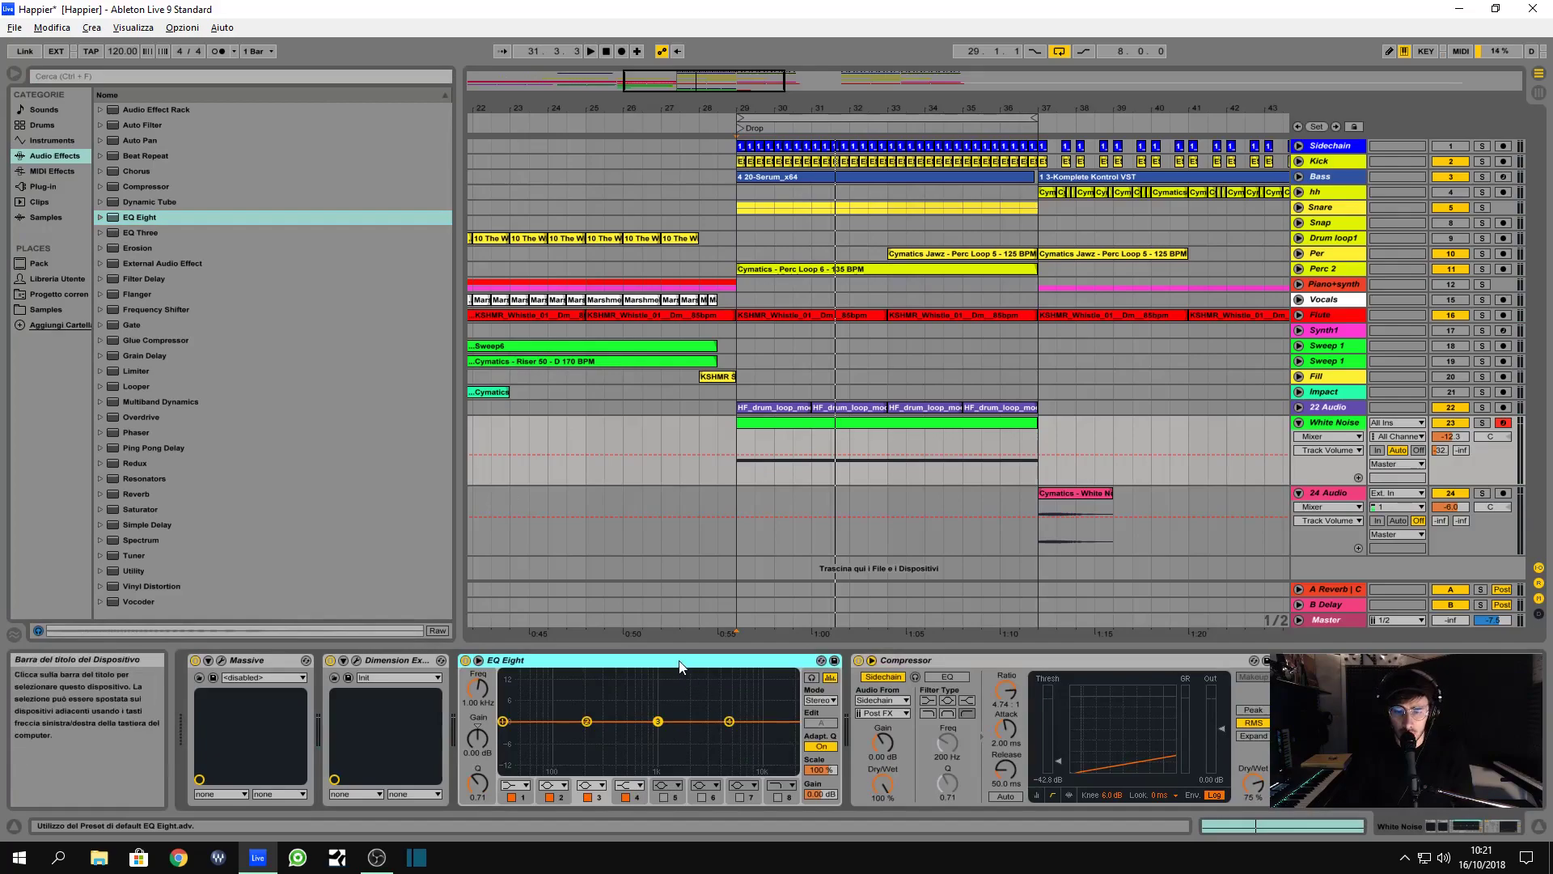
key("Delete")
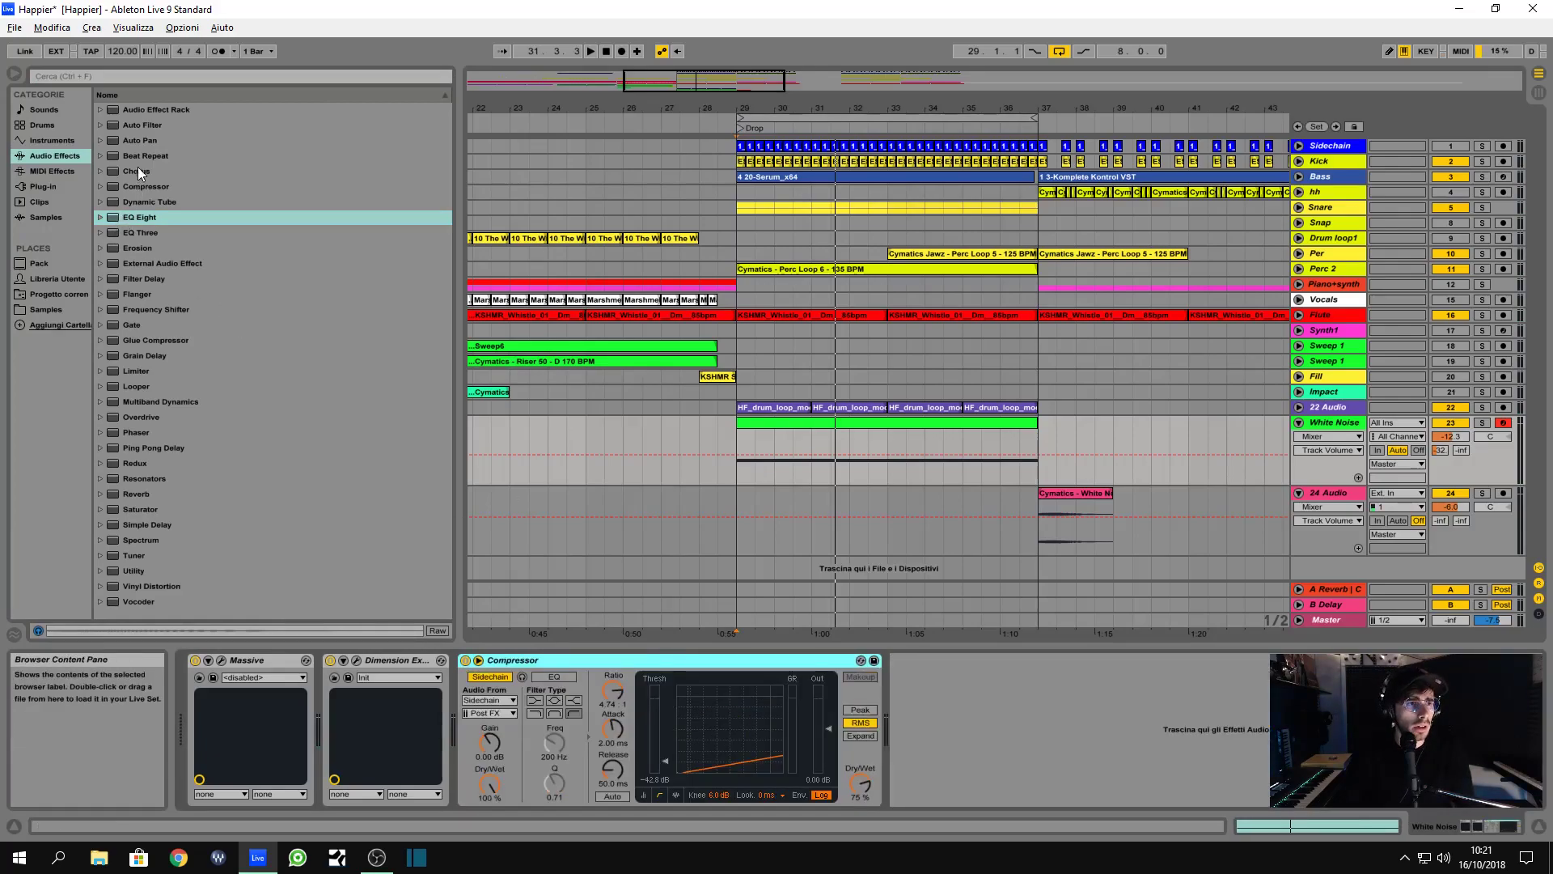
left_click_drag(135, 123, 453, 719)
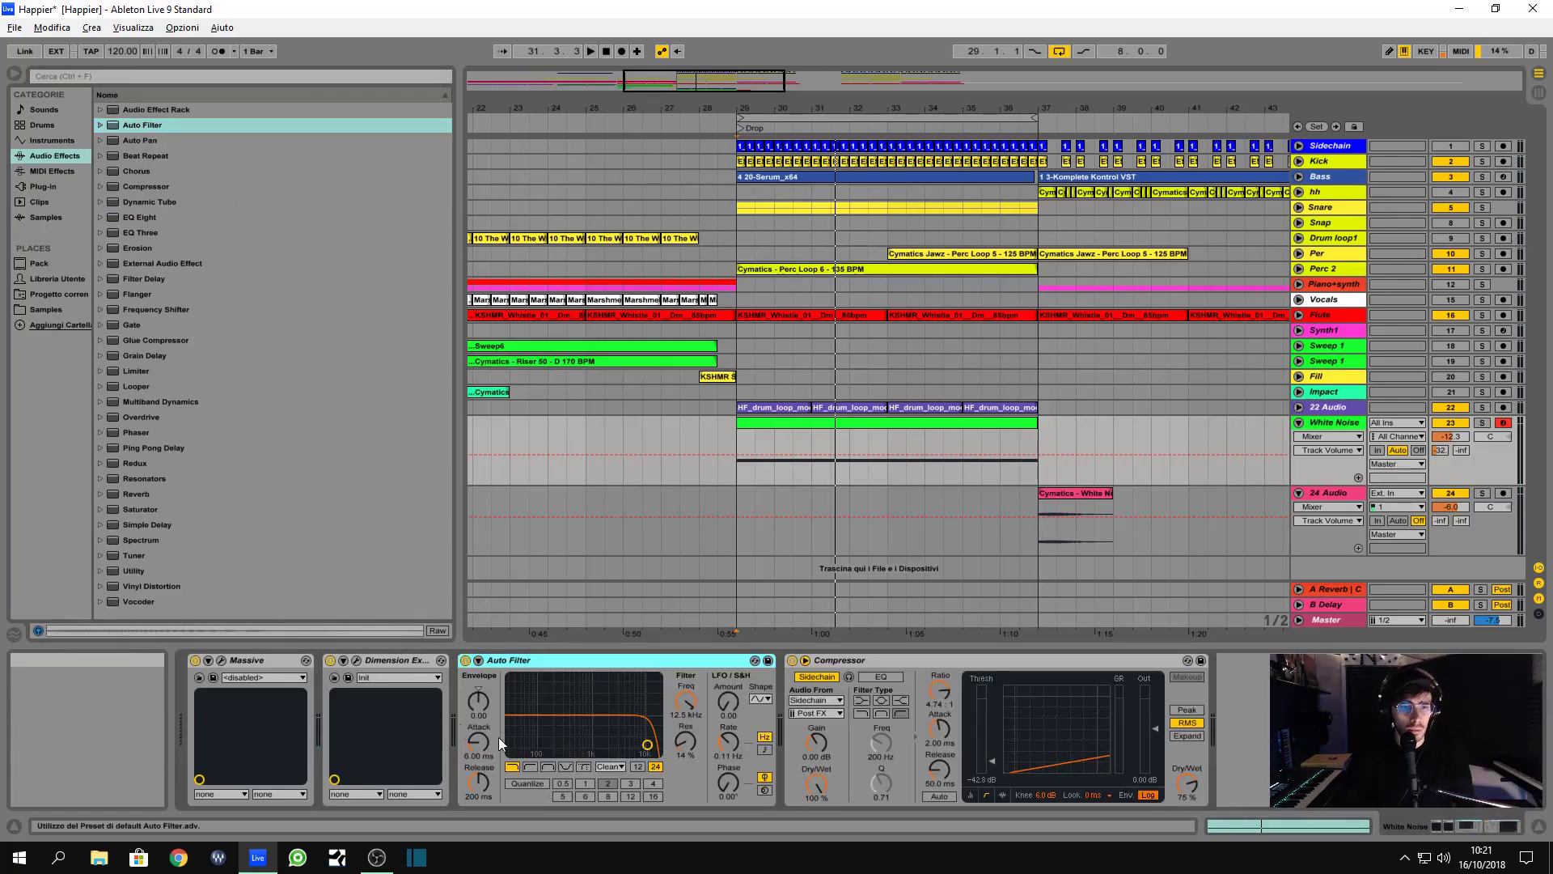
left_click(547, 766)
left_click_drag(647, 744, 646, 753)
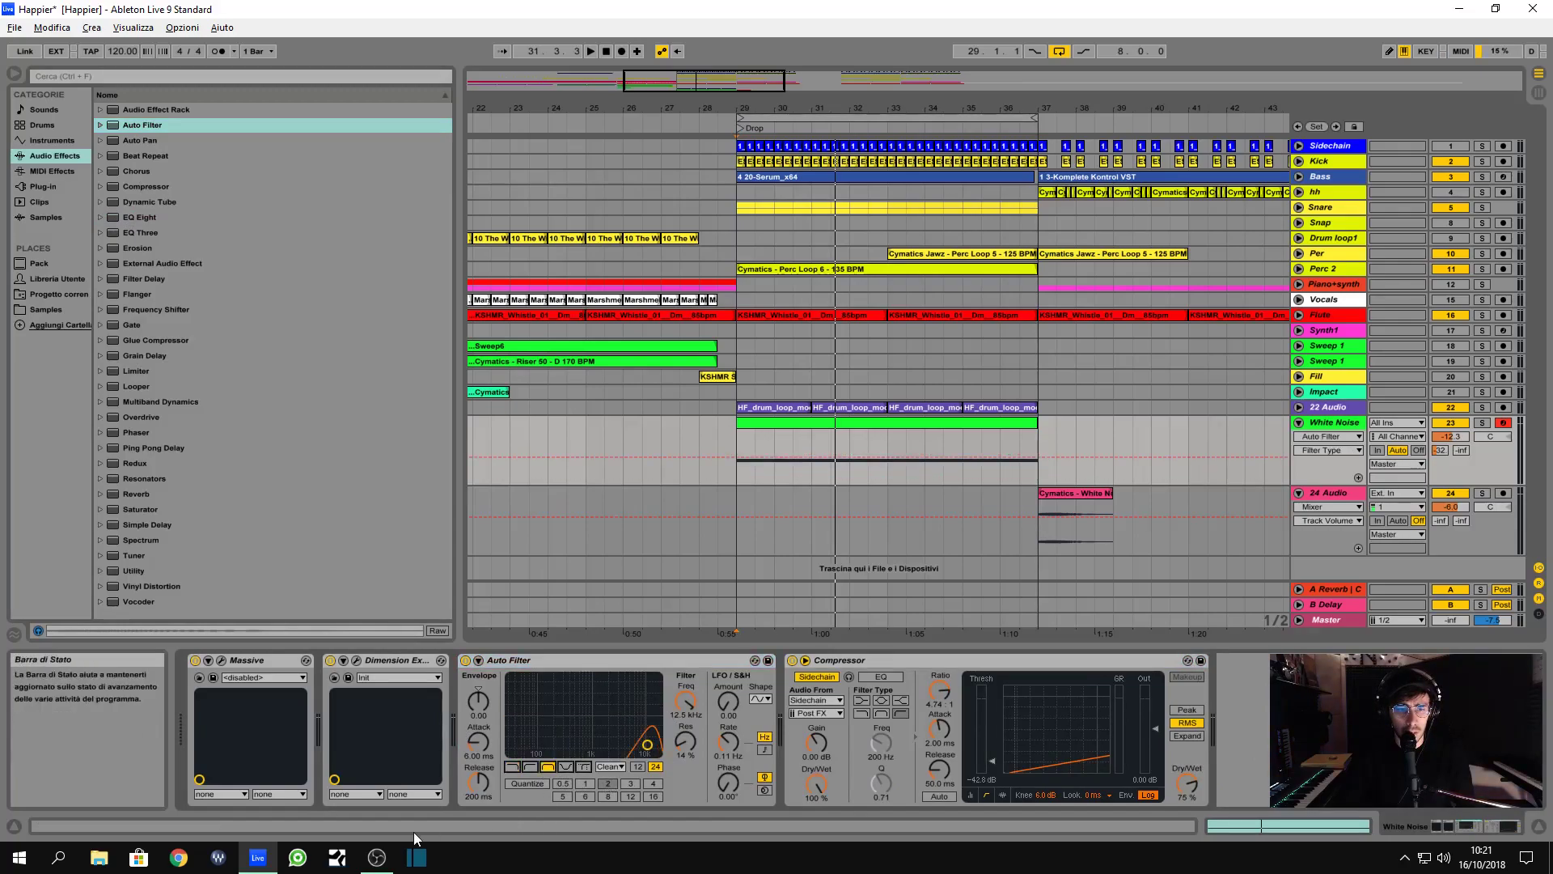
- Group the Auto Filter into an Audio Effect Rack, map Frequency to Macro 1, and lower its maximum
left_click(616, 661)
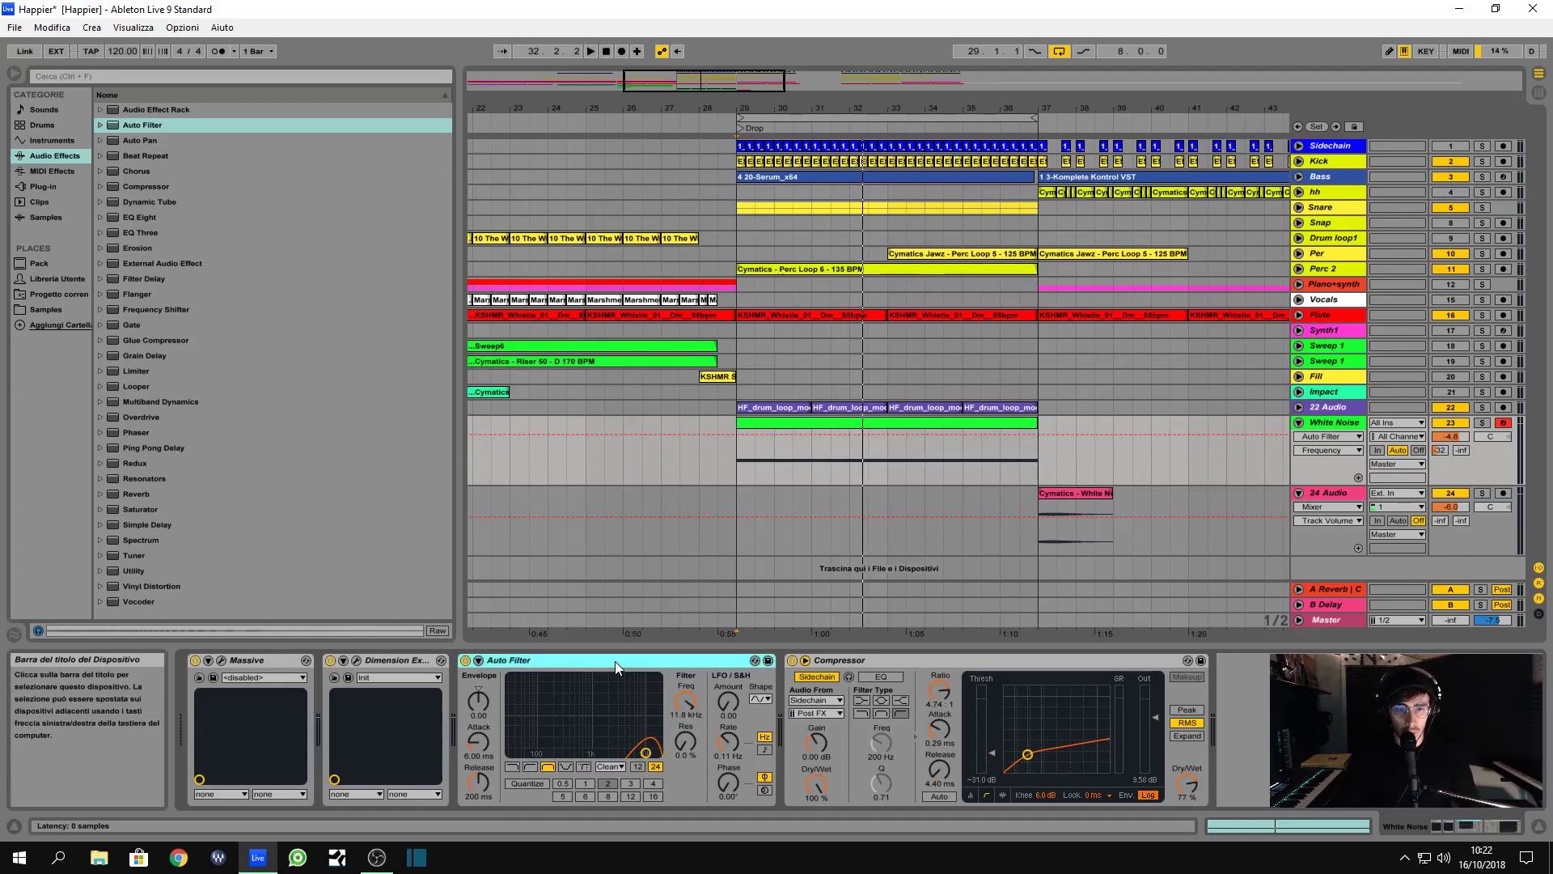
key("ctrl+g")
left_click(466, 675)
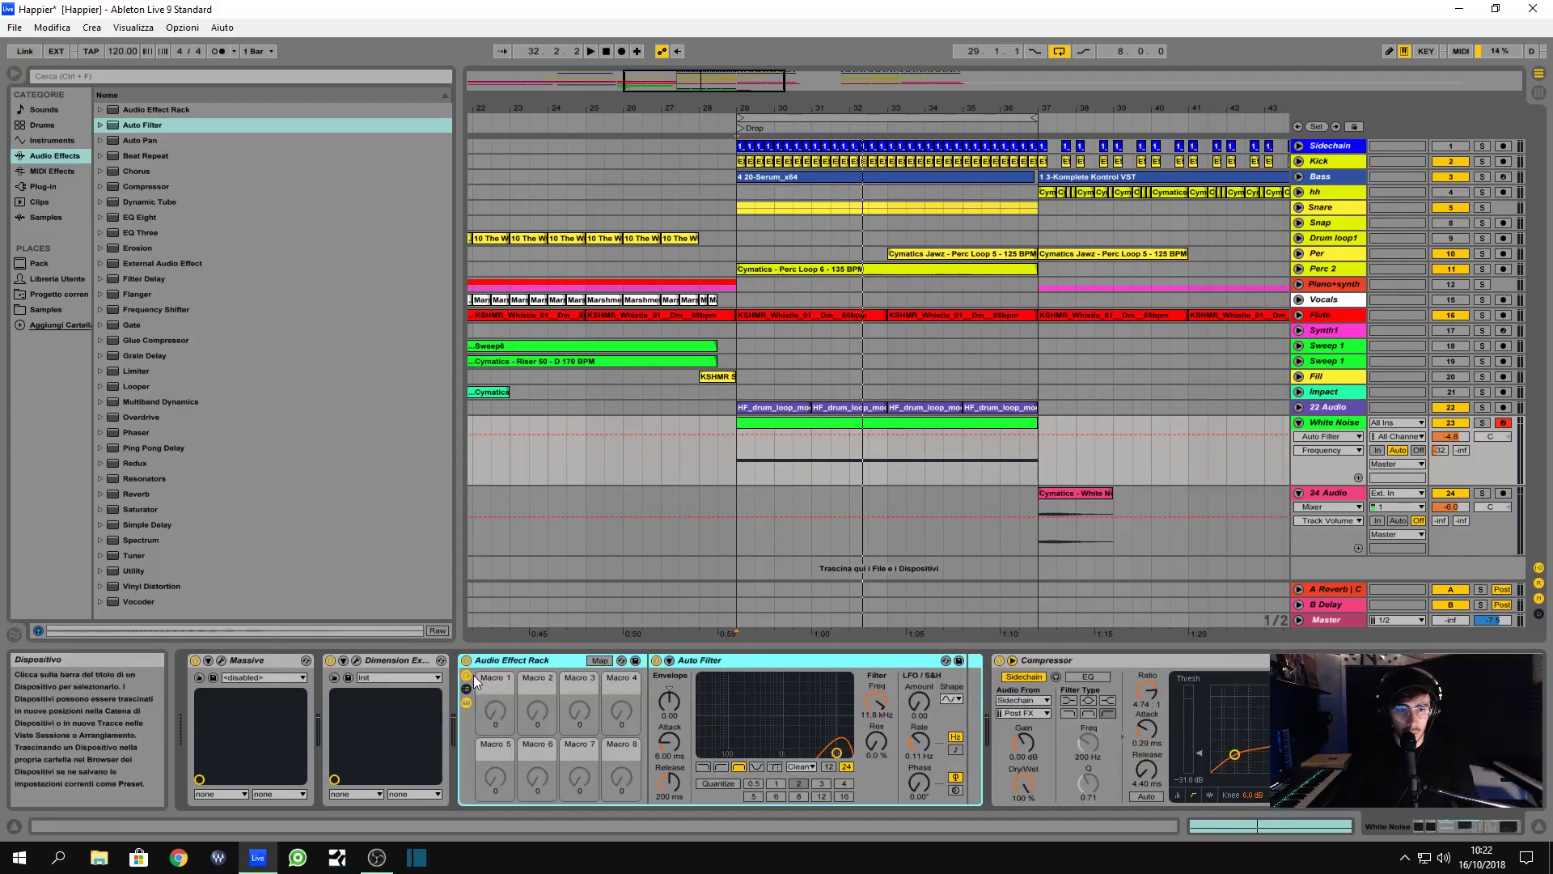
left_click(598, 660)
left_click(873, 701)
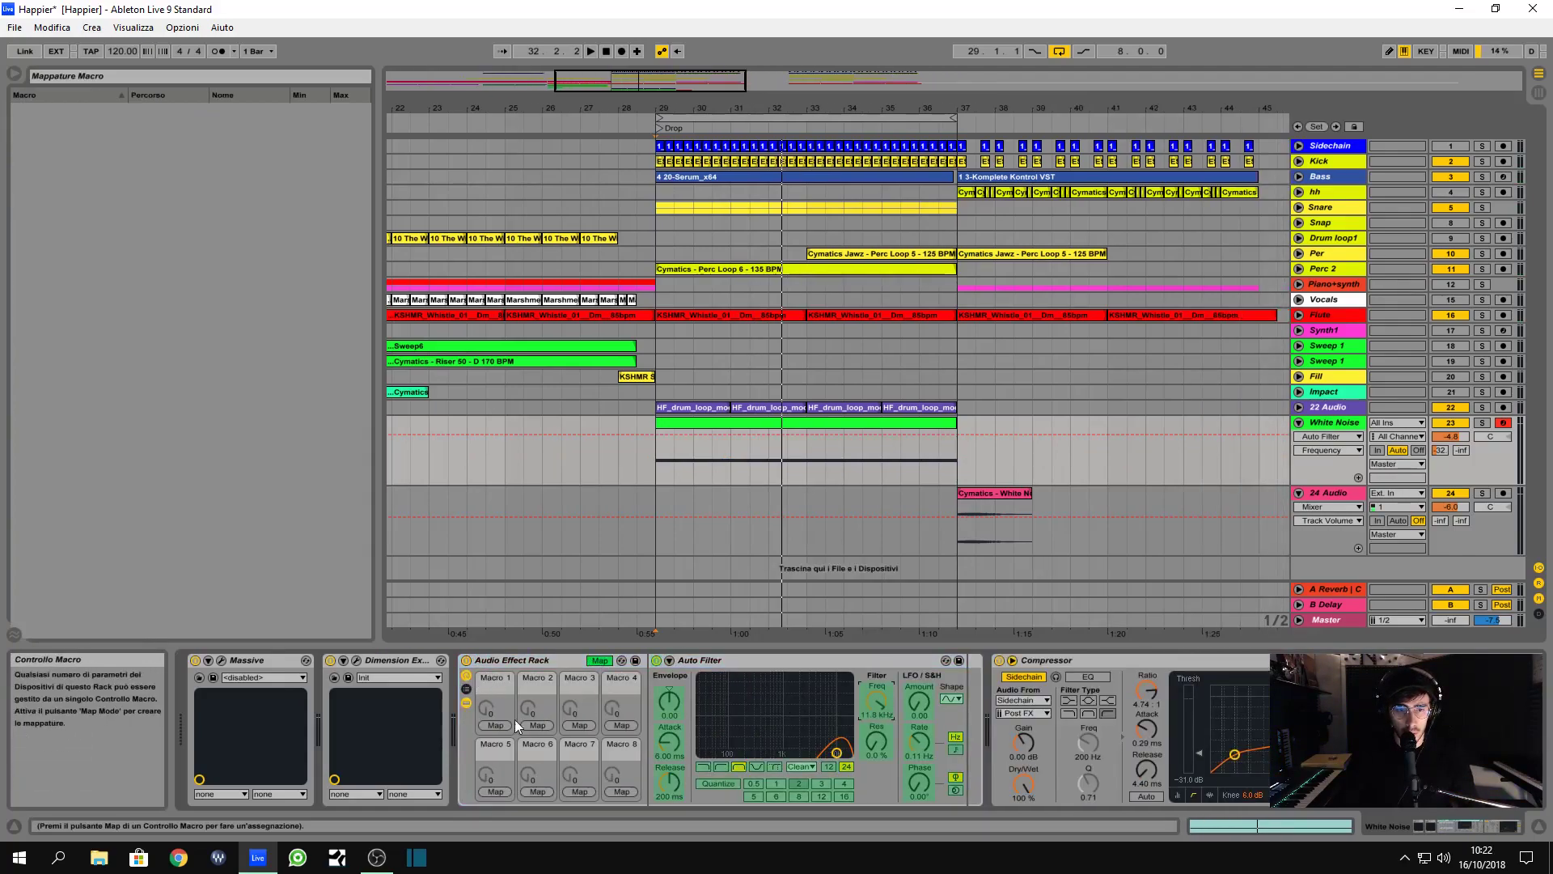
left_click(488, 725)
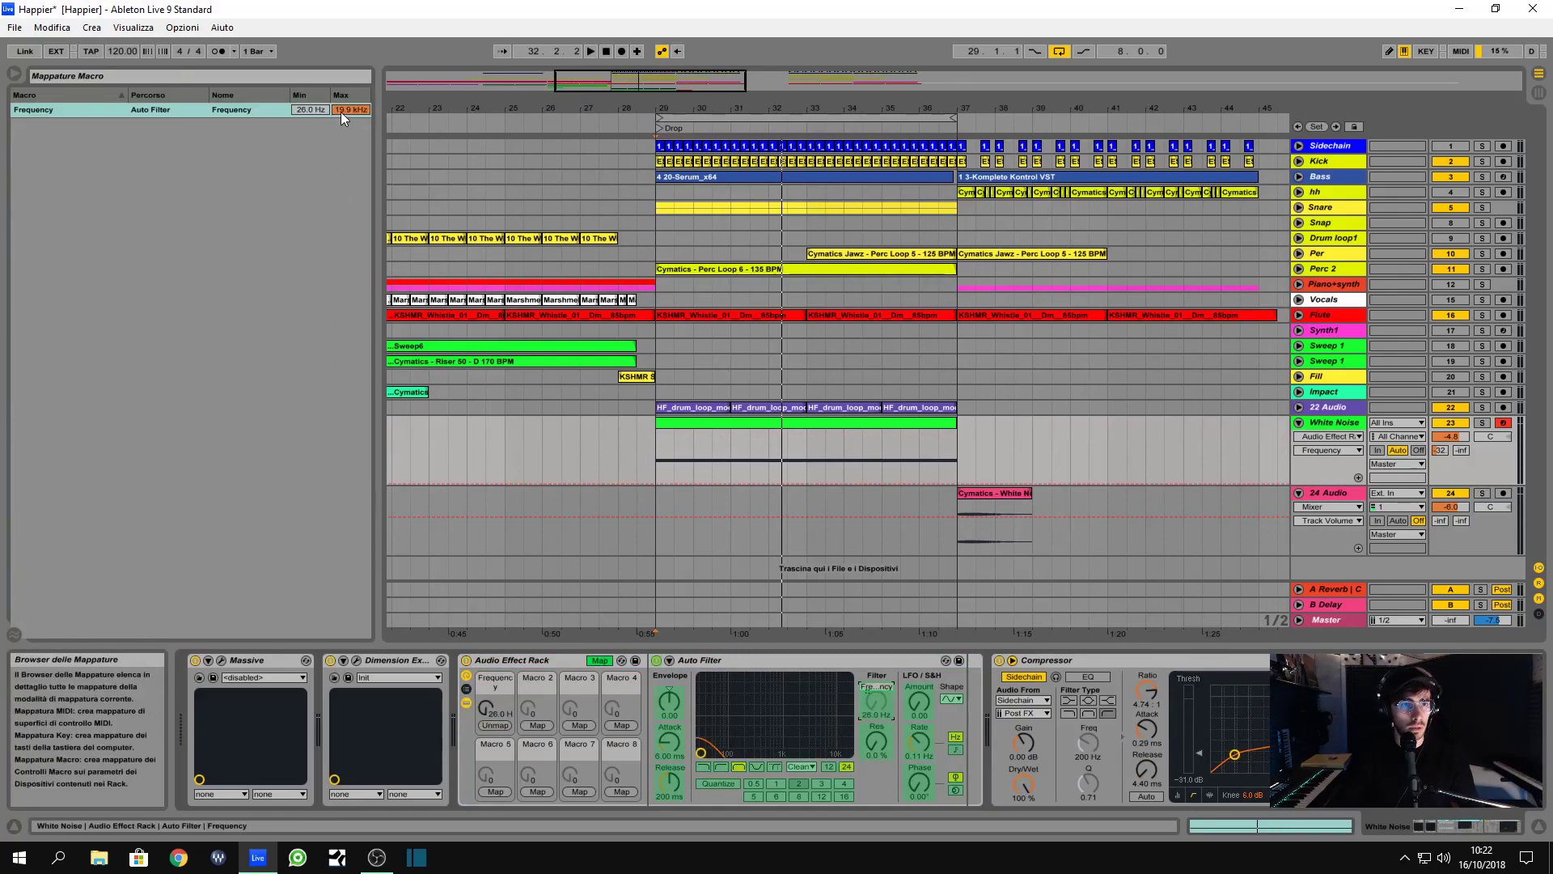
left_click_drag(342, 111, 341, 141)
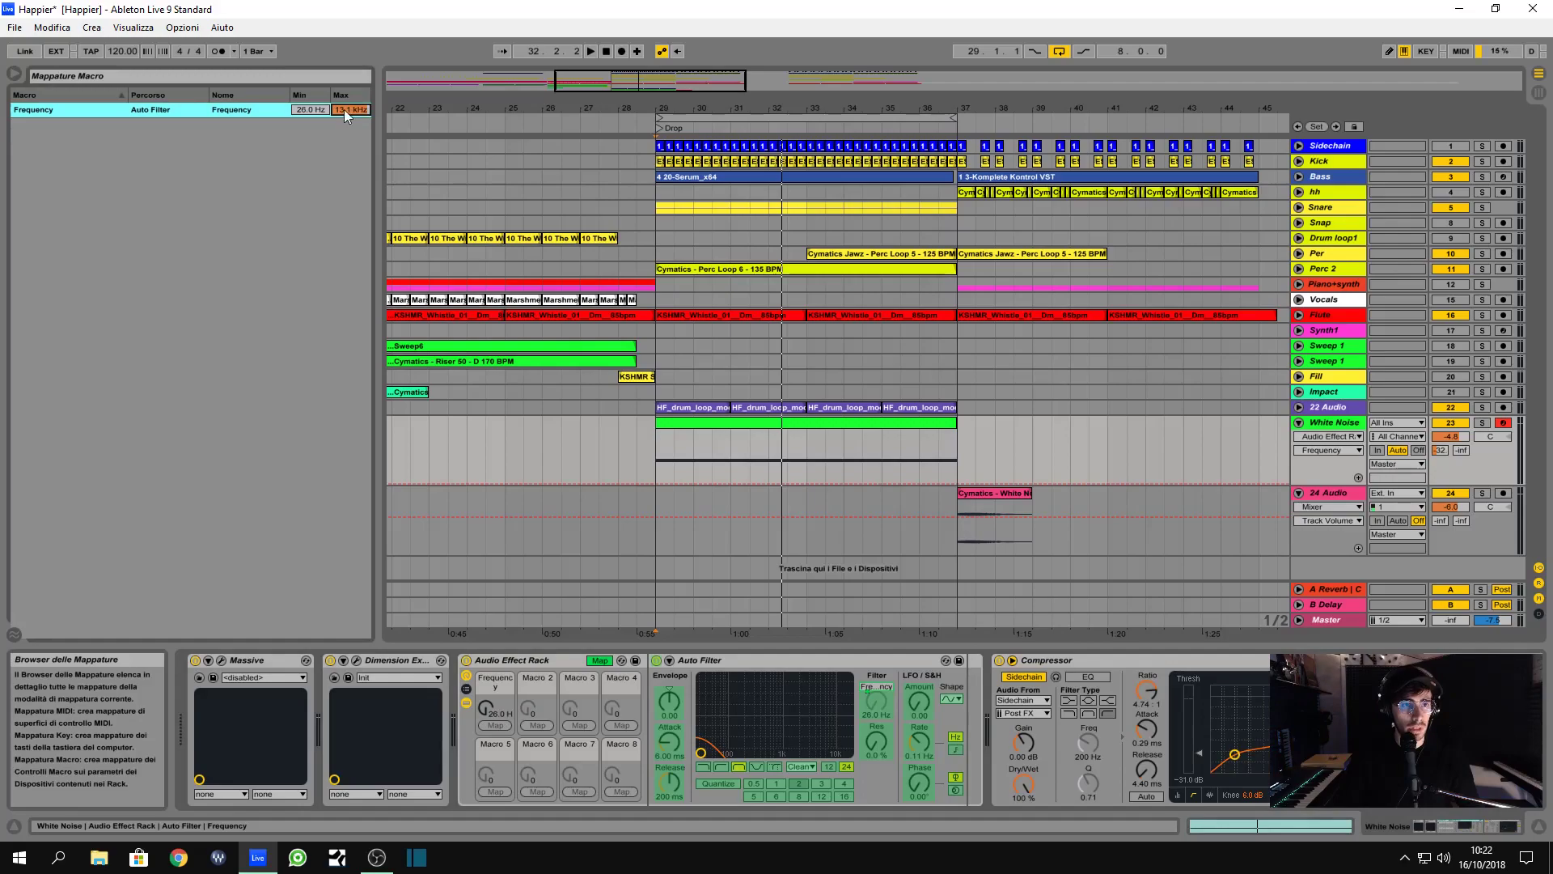
- Sweep the Frequency macro during playback and settle it at 13.1 kHz
left_click(597, 662)
key("space")
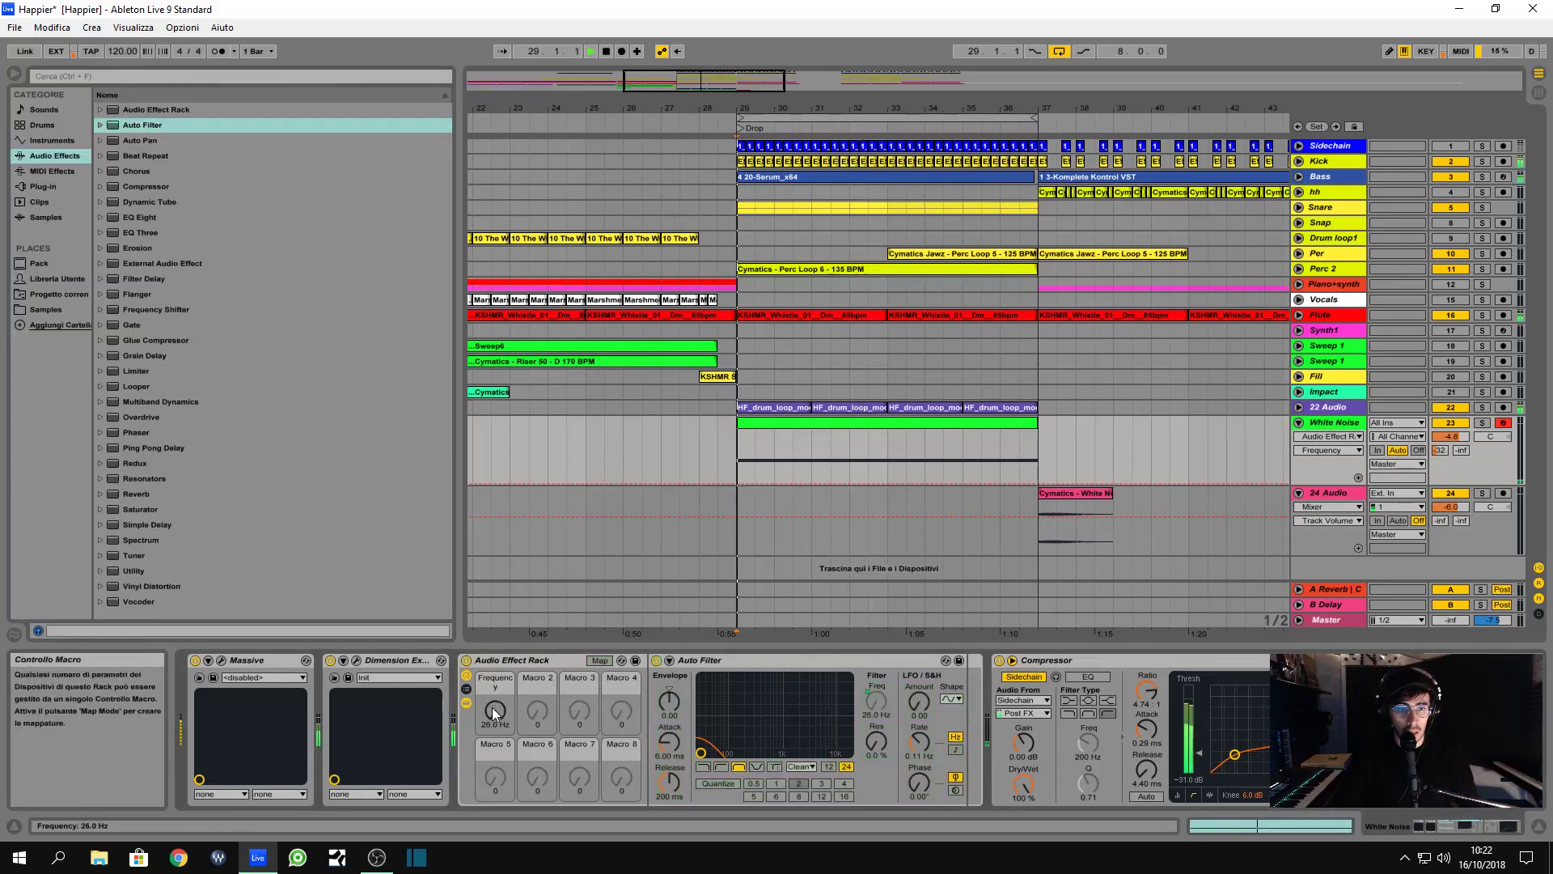
left_click_drag(495, 715, 495, 683)
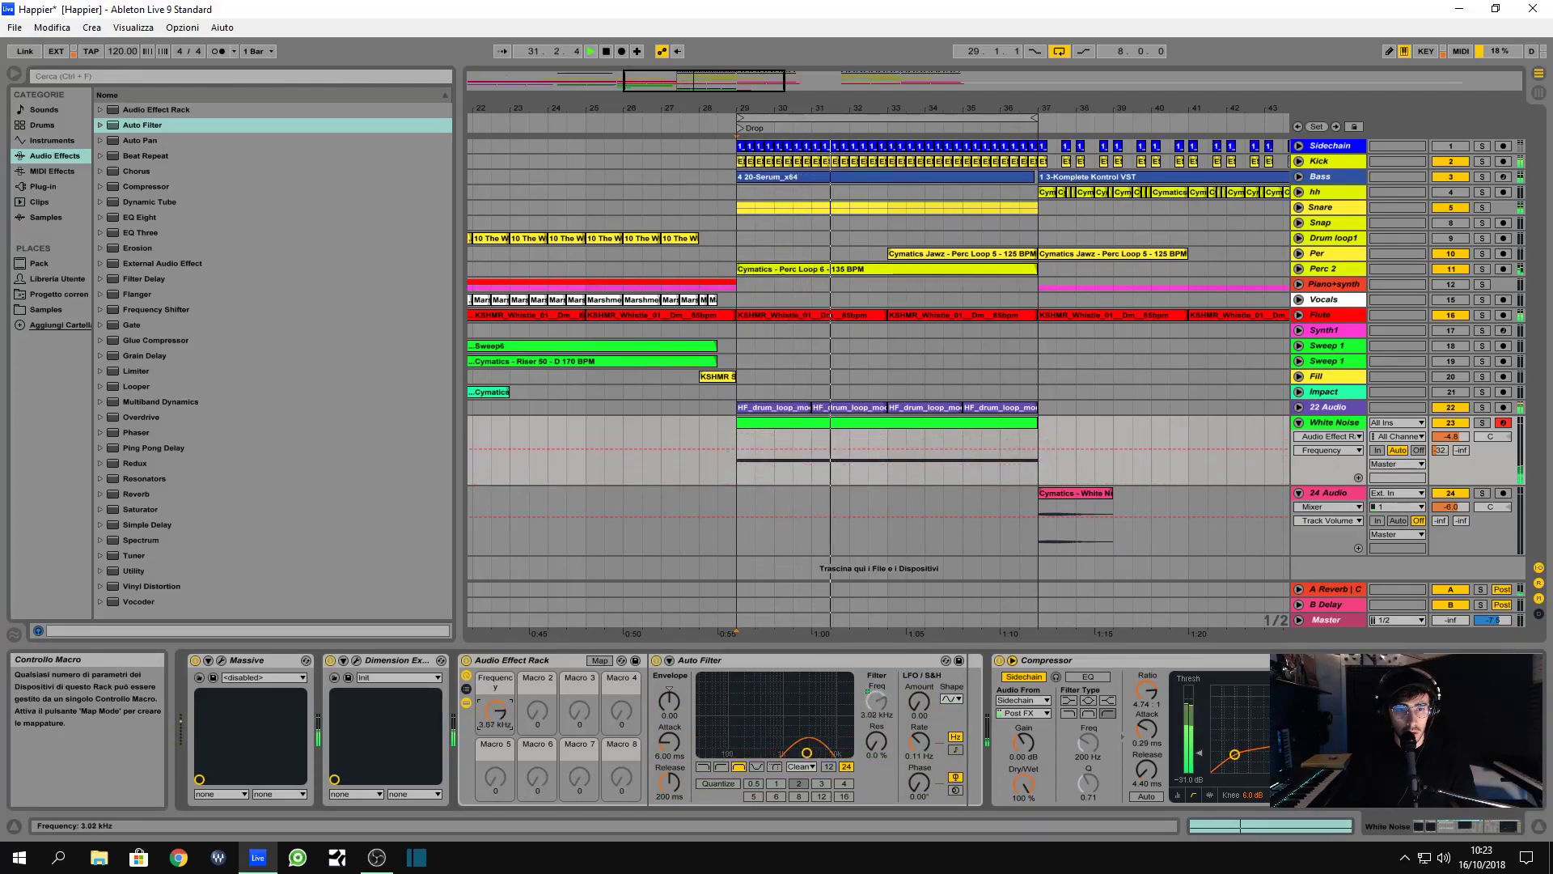
left_click(1075, 660)
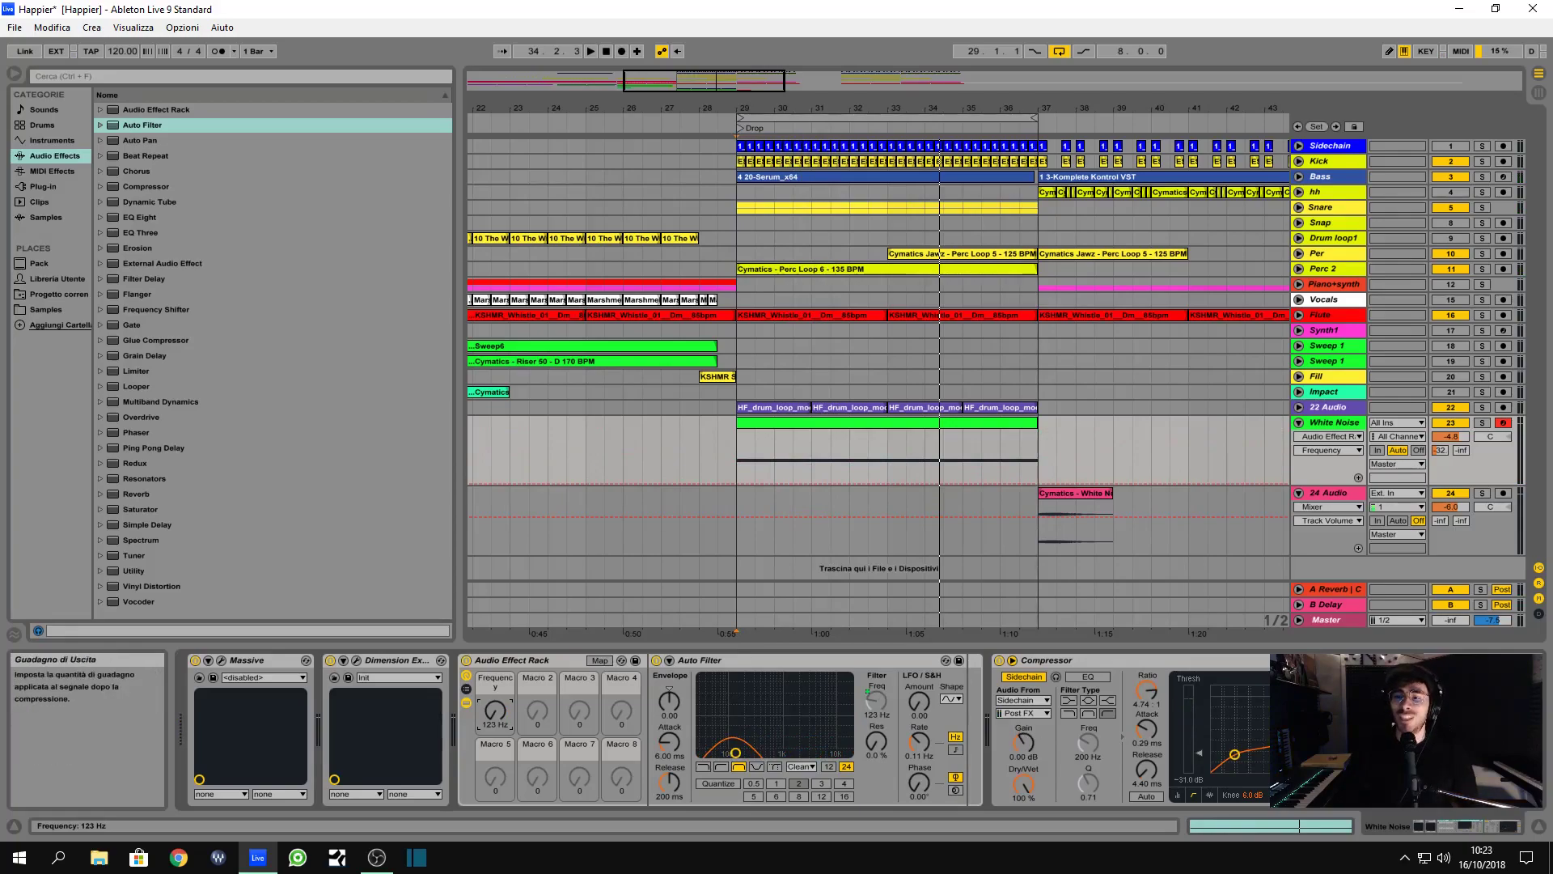
key("space")
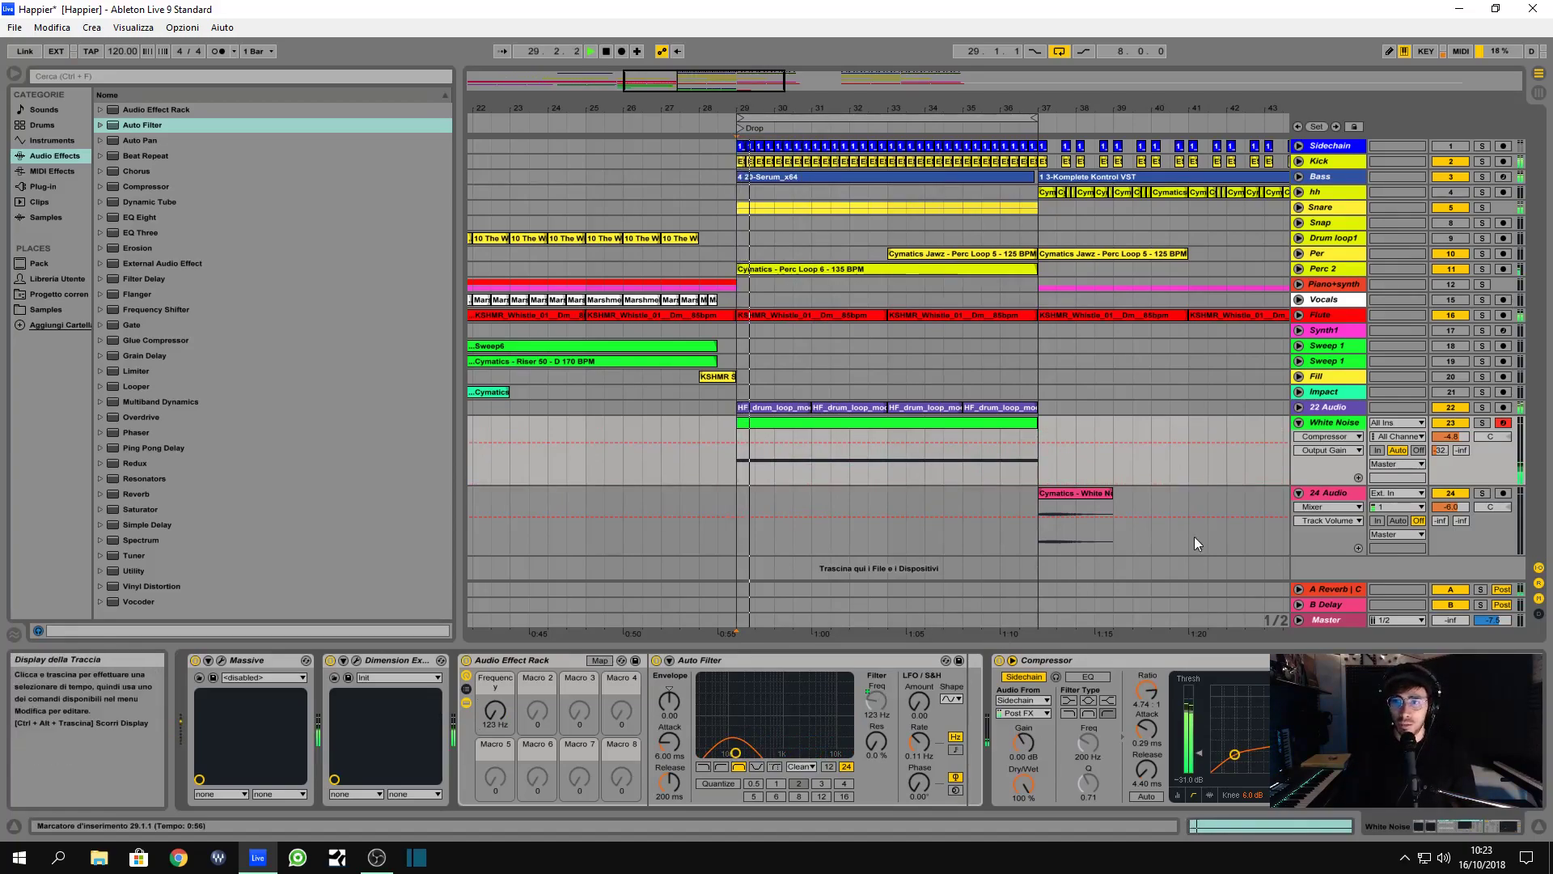
left_click_drag(494, 715, 495, 711)
right_click(498, 708)
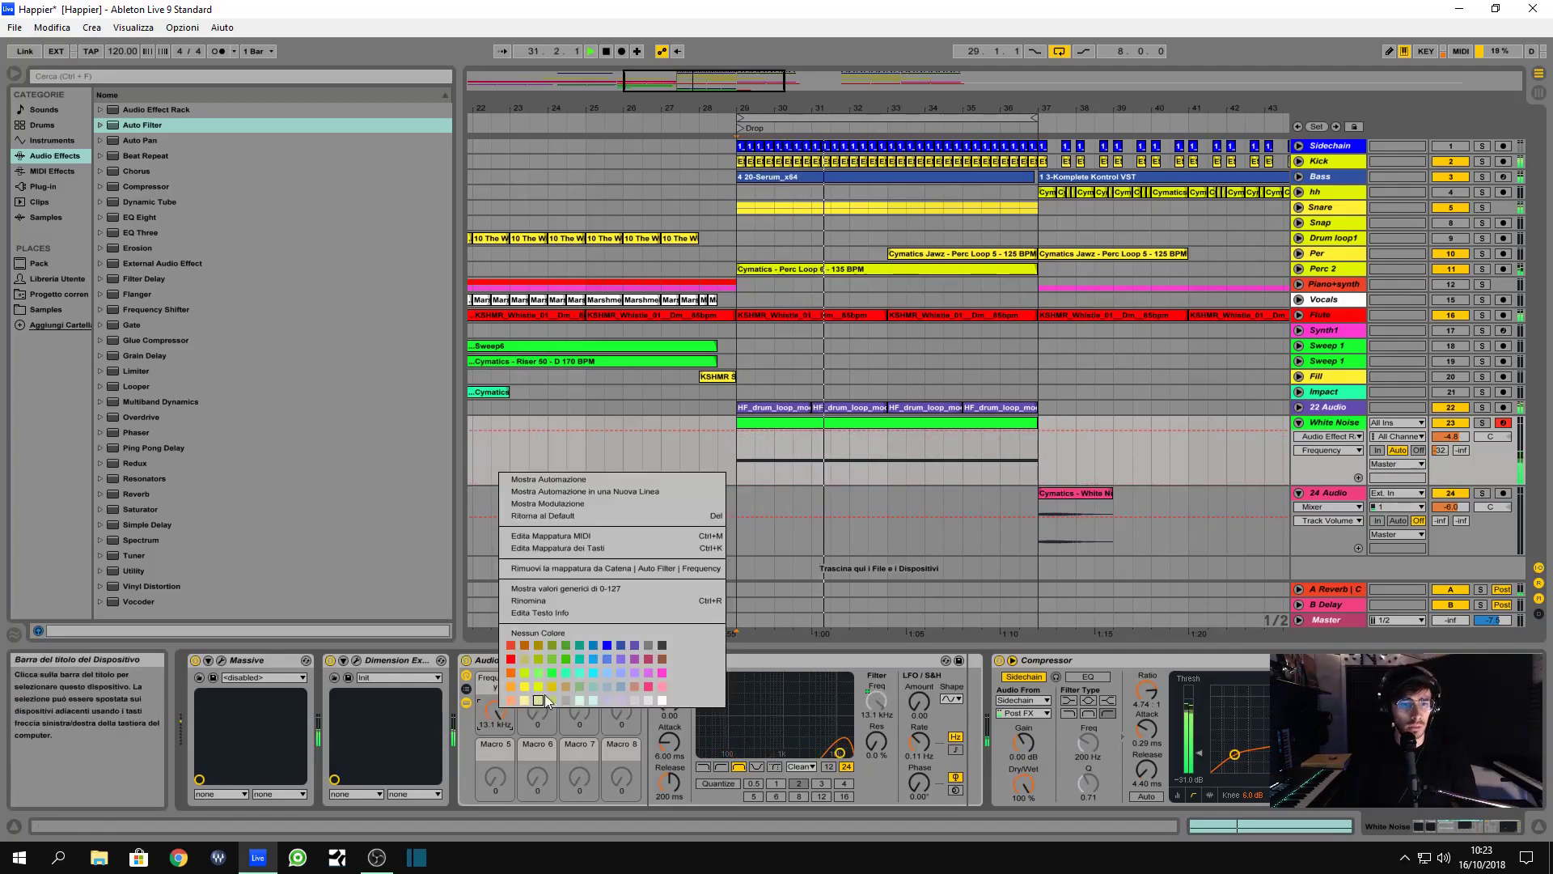
left_click(618, 474)
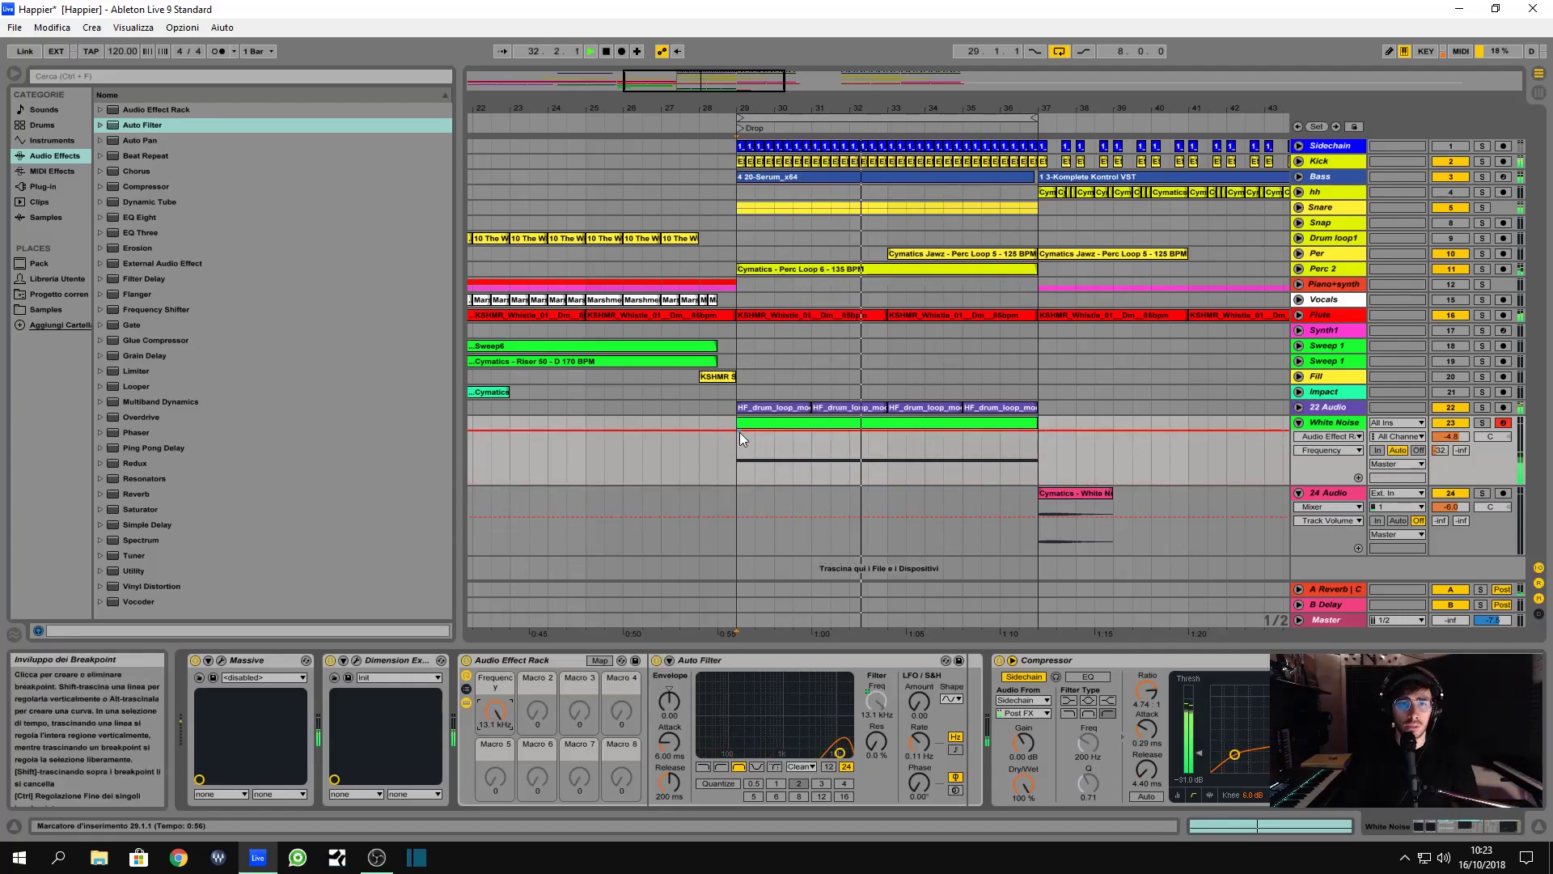
- Zoom out to bars 13–61 and restart playback from bar 21
left_click_drag(674, 108, 659, 210)
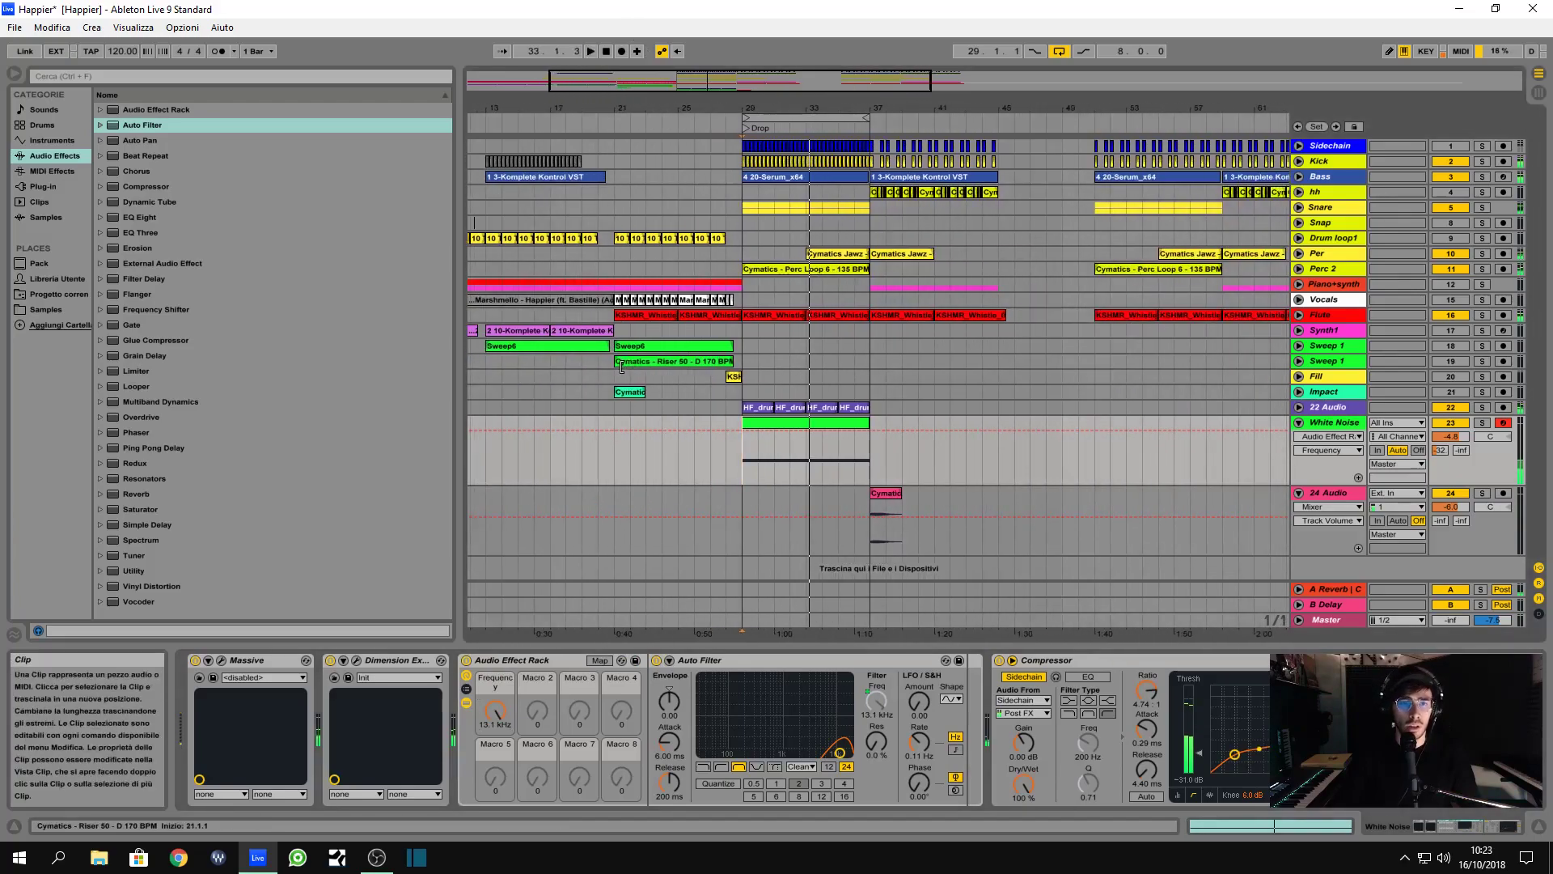
left_click(615, 377)
key("space")
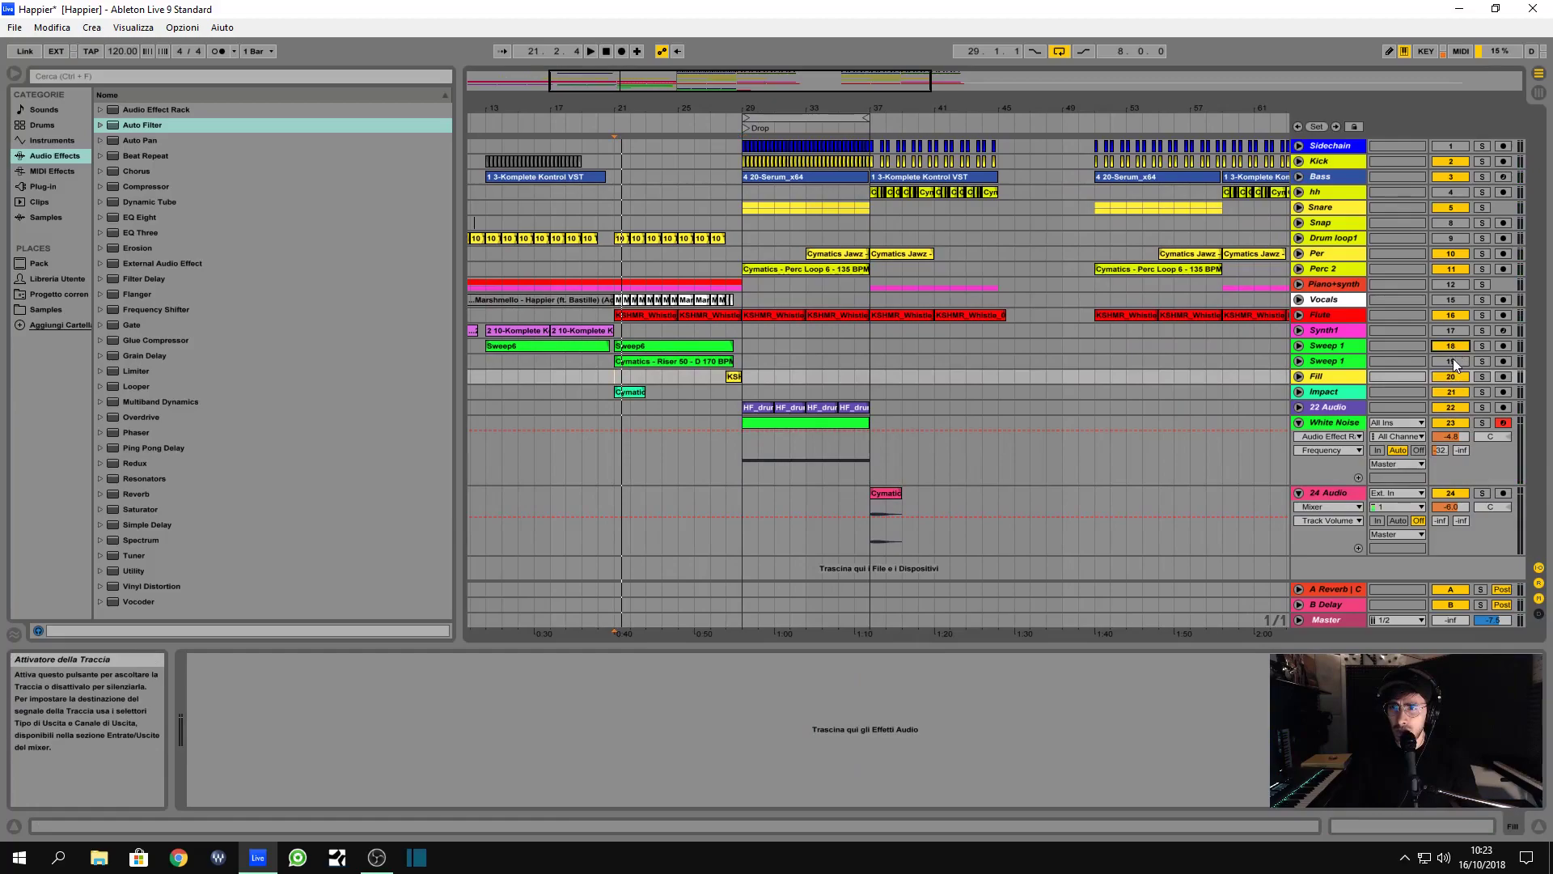
key("space")
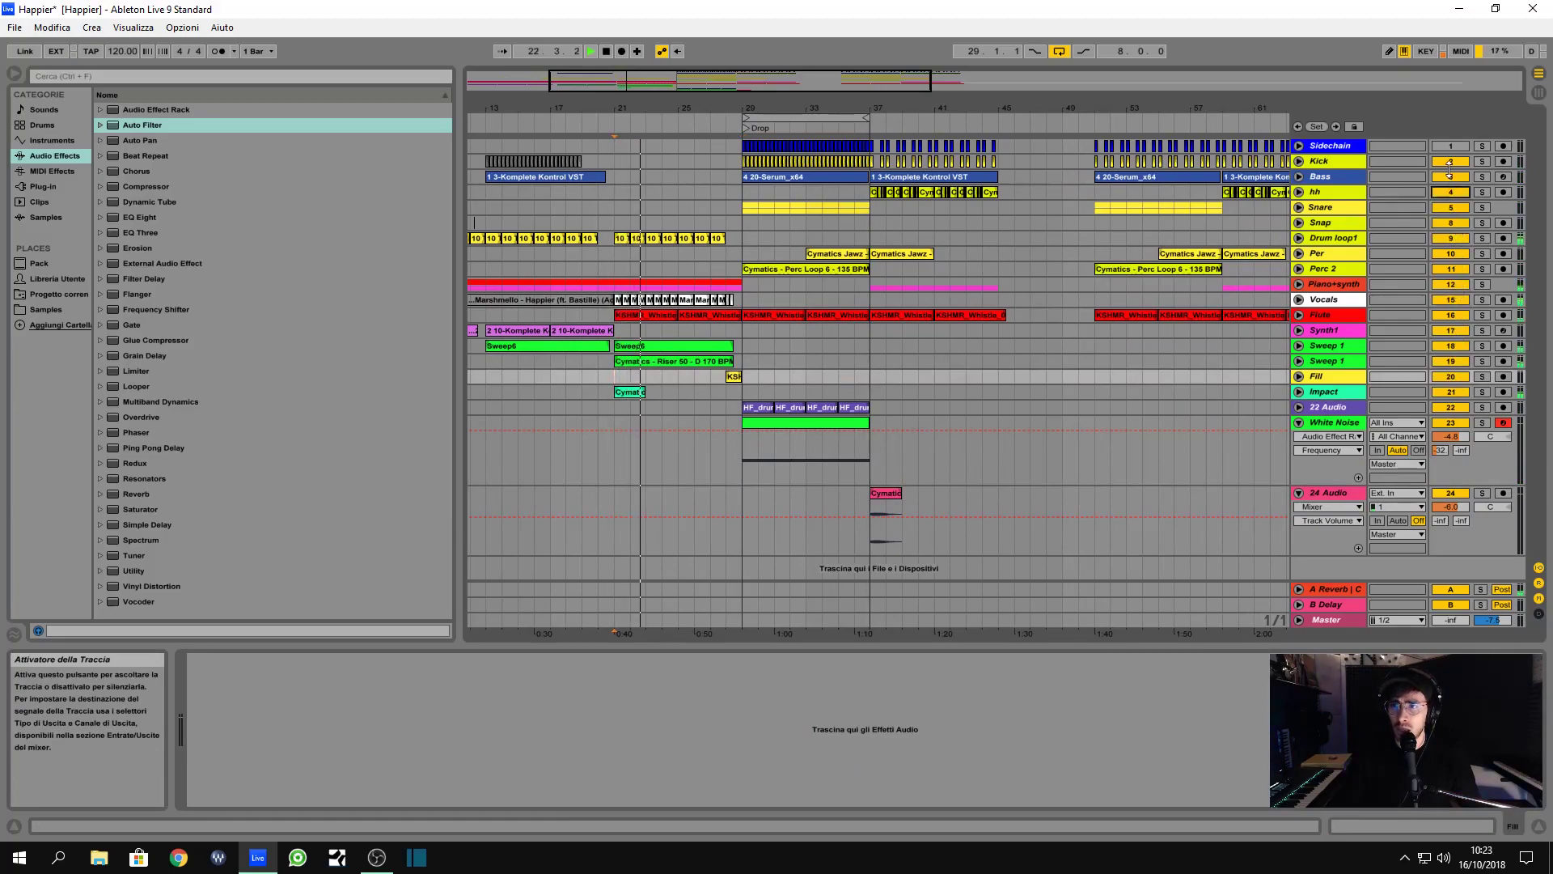
- Solo and unsolo Sweep 1, select White Noise, and move the playback start to bar 28
left_click(621, 190)
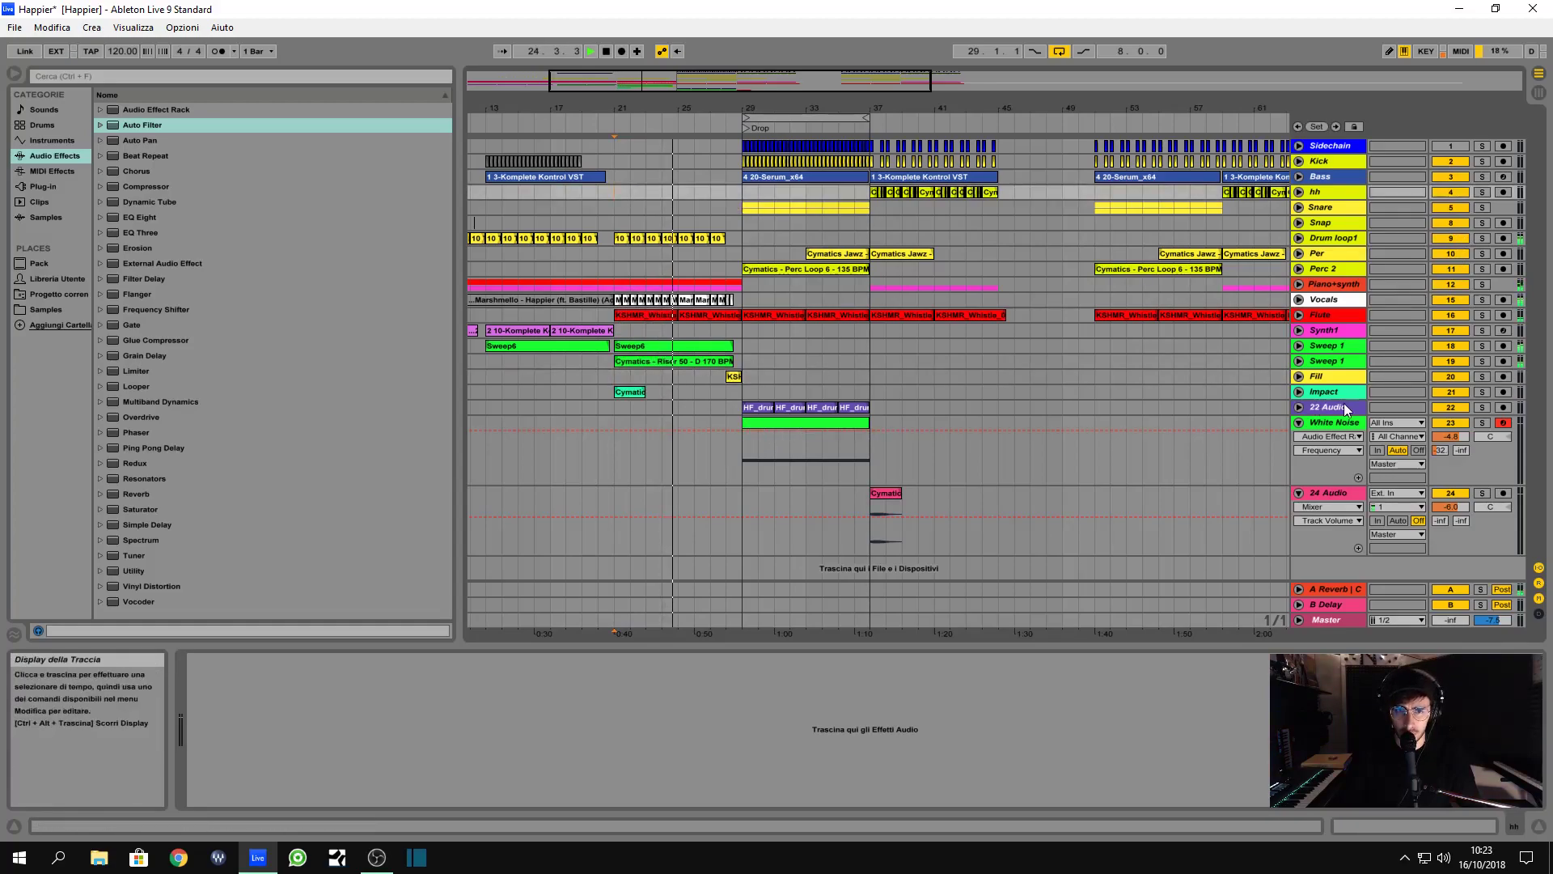
left_click(1480, 347)
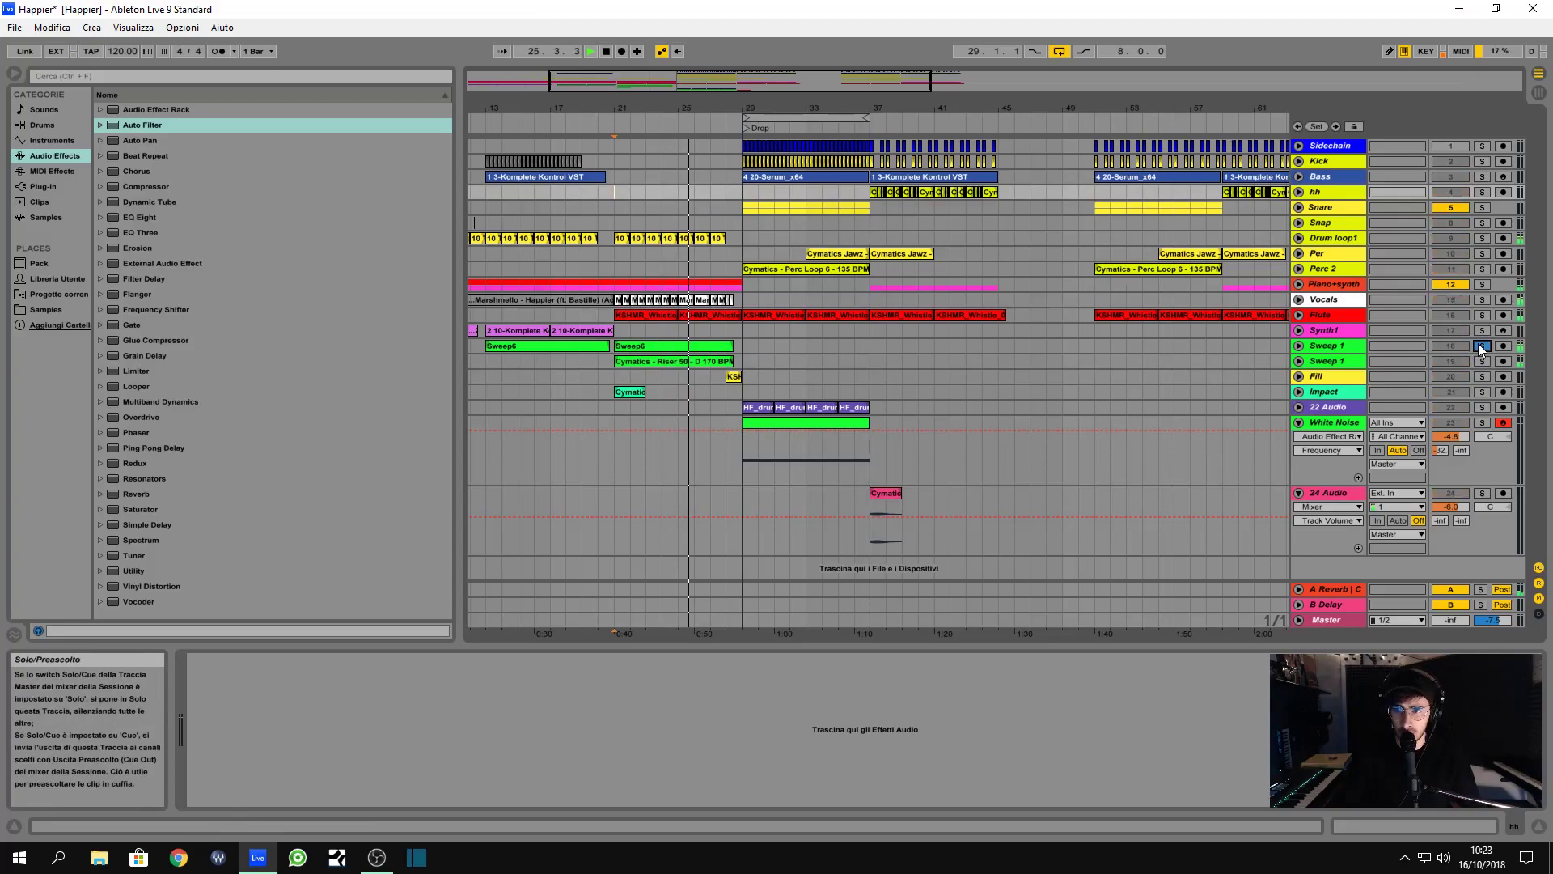
left_click(1481, 345)
left_click(746, 460)
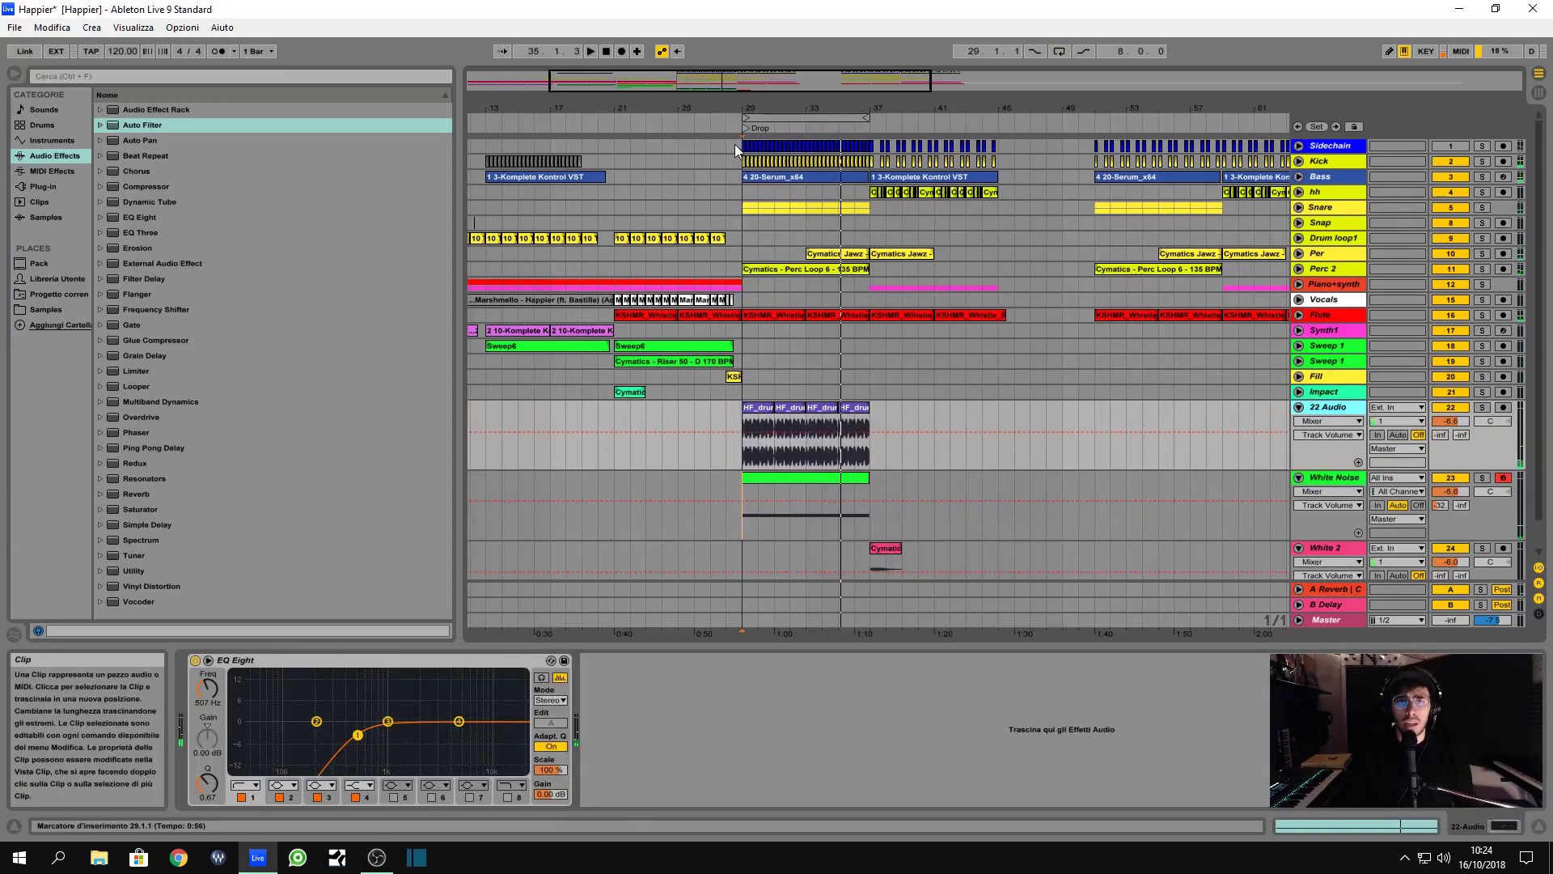
left_click(730, 144)
left_click(726, 146)
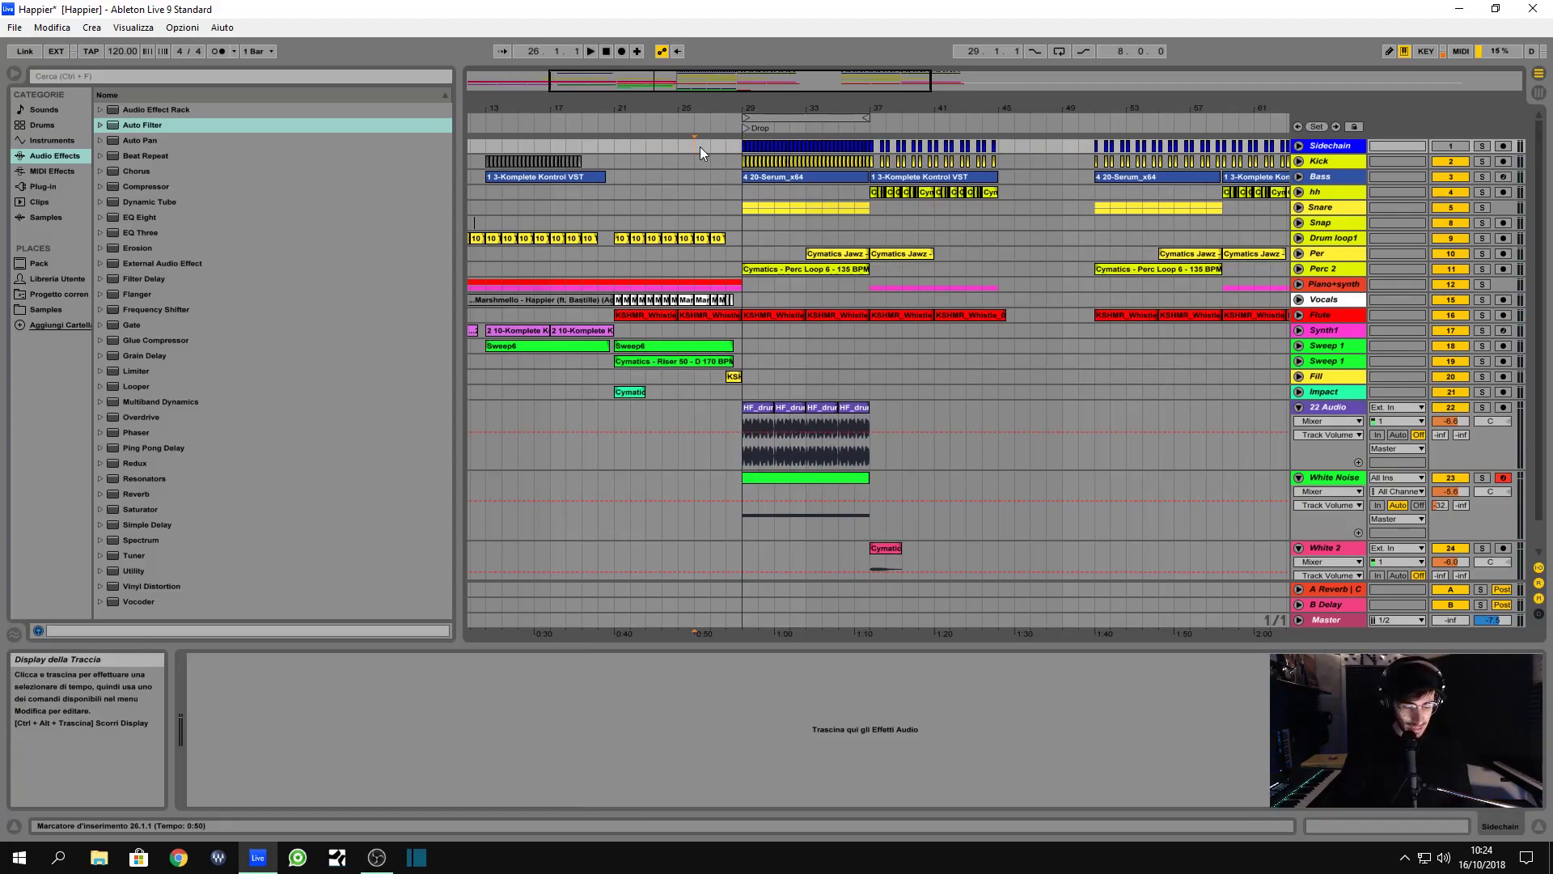
- Start playback at bar 29, hide the browser, zoom to bars 21–65, and fold the Piano+synth group
left_click(741, 147)
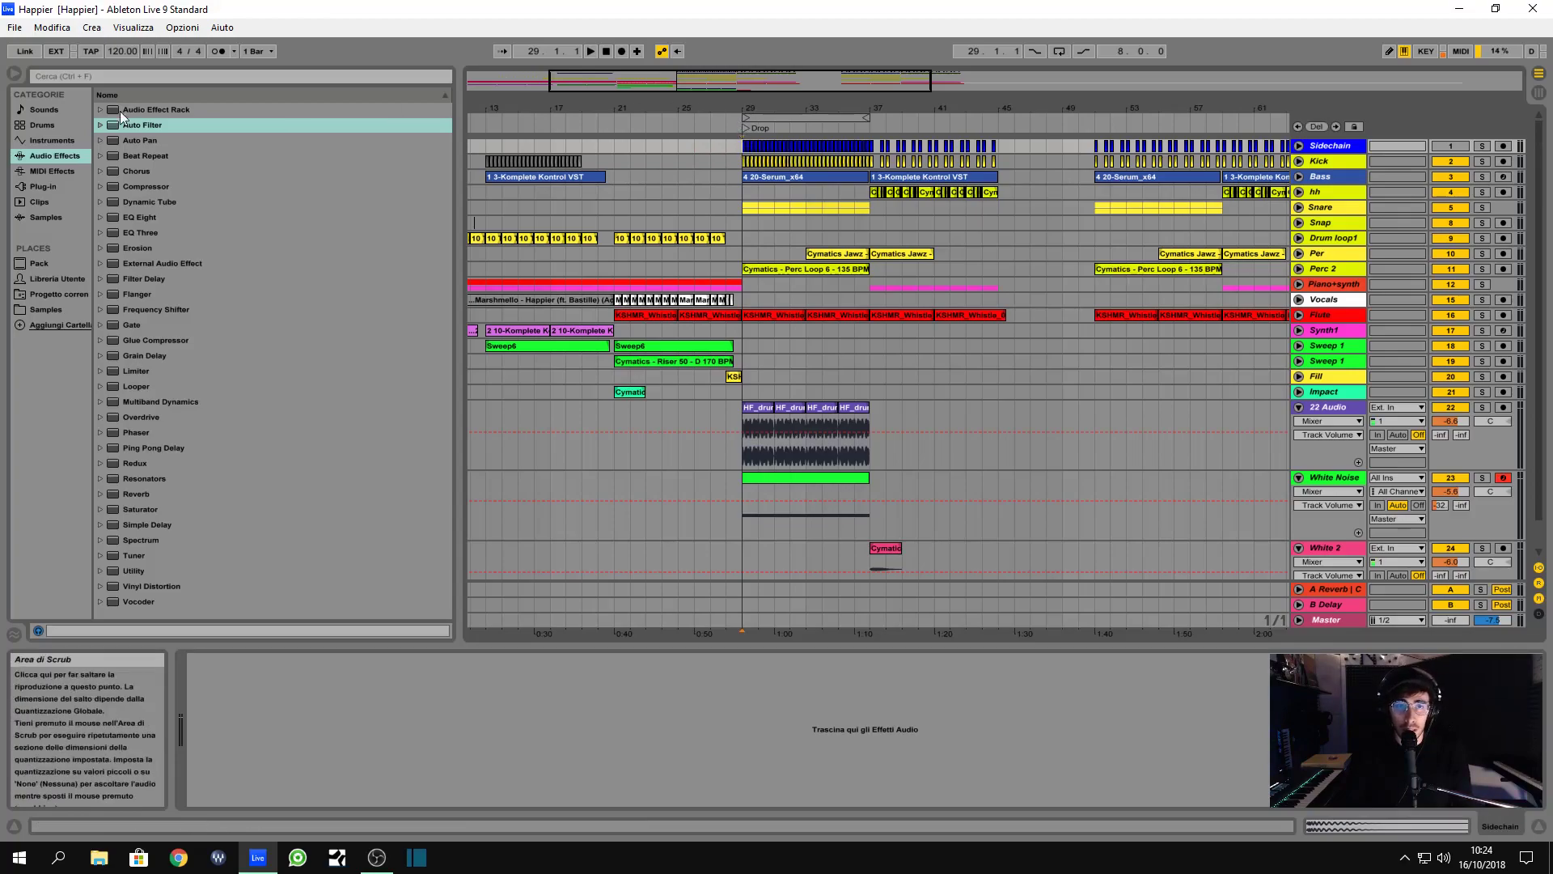
left_click(14, 73)
left_click_drag(353, 113, 261, 162)
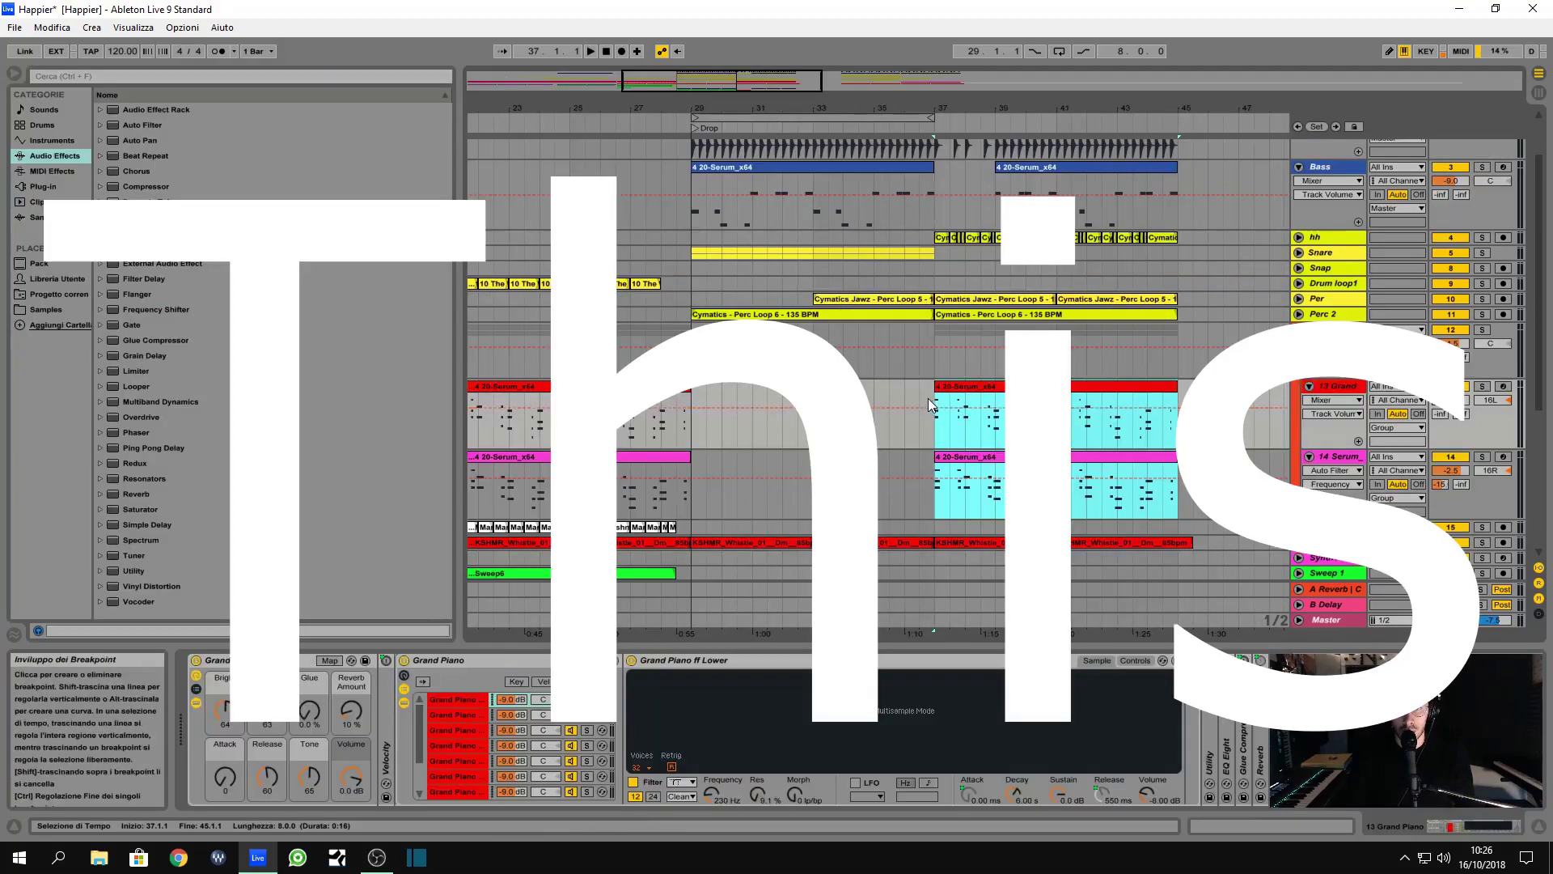
left_click(927, 395)
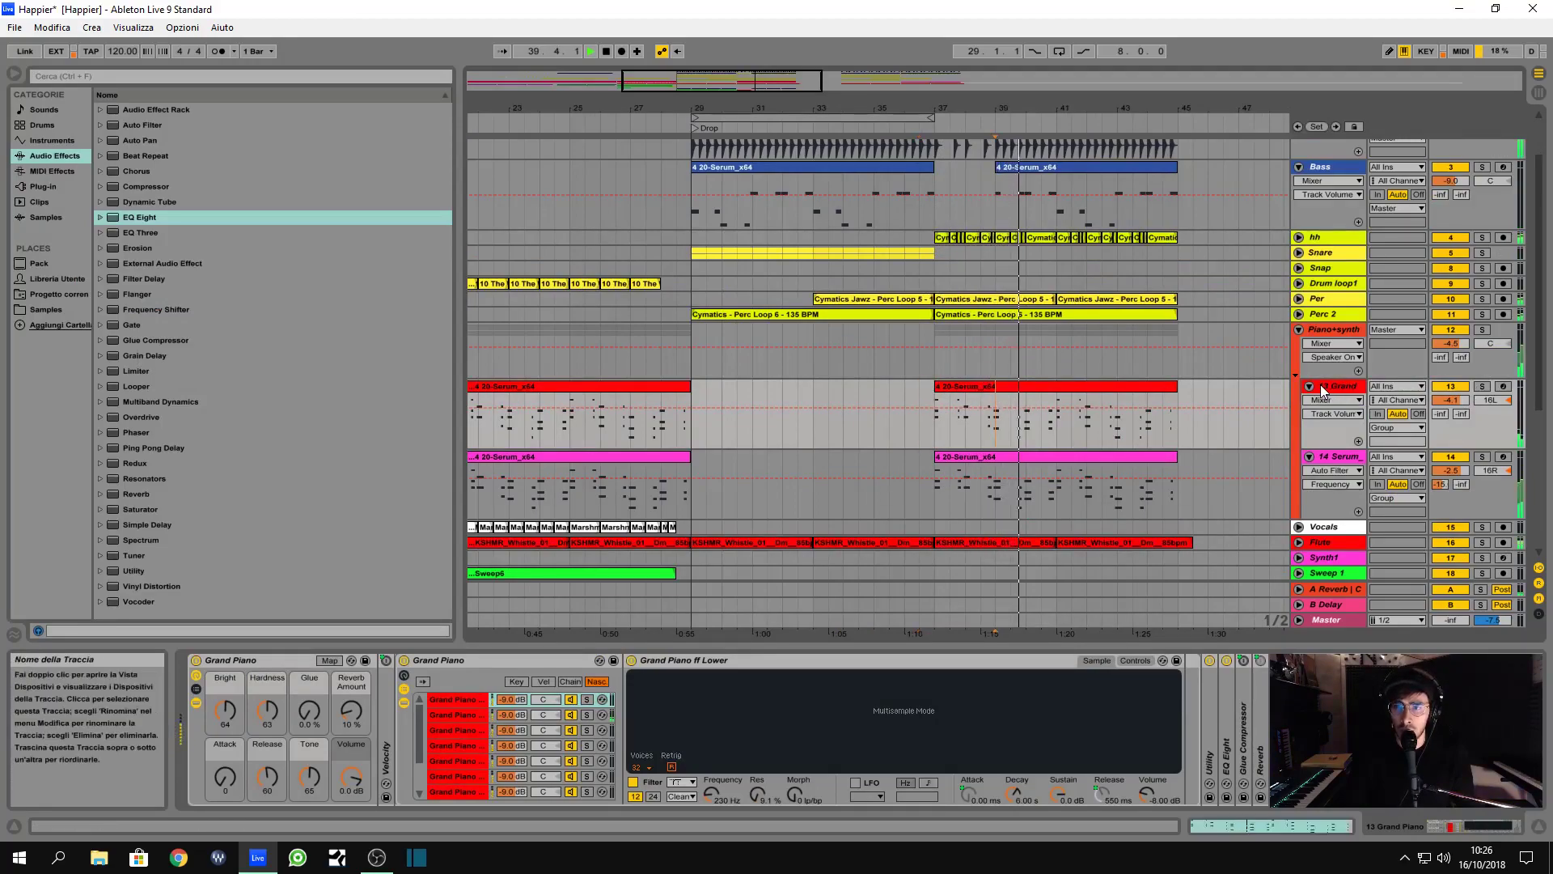
left_click(1299, 329)
scroll(970, 384, "up", 2)
scroll(977, 374, "down", 5)
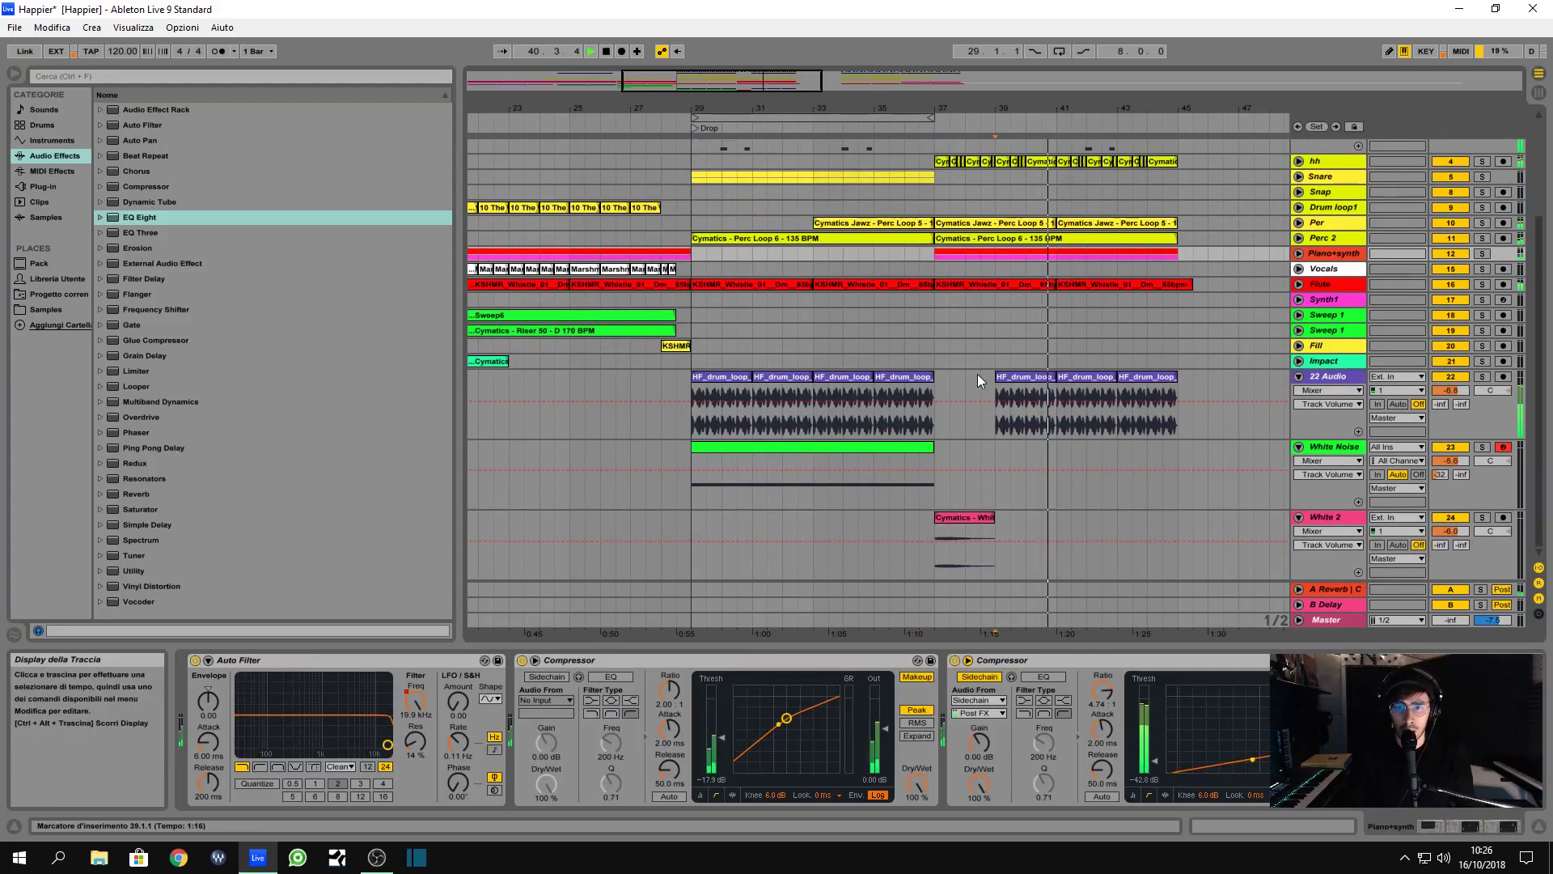
- Copy the White Noise clip to bar 39 and trim it to end at bar 45
left_click(938, 450)
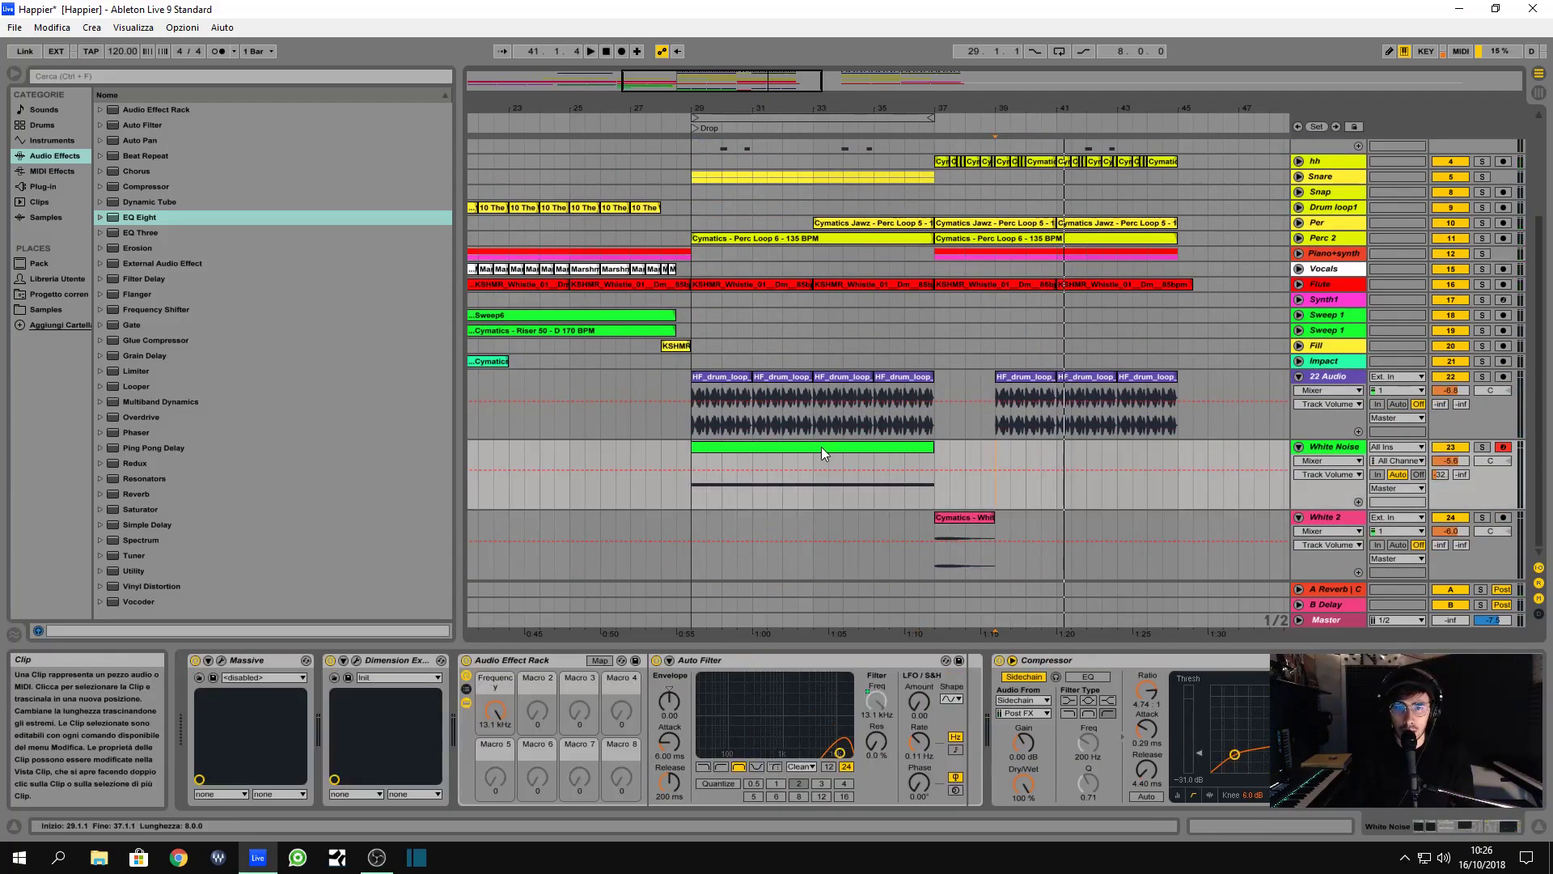
left_click_drag(822, 446, 1121, 450)
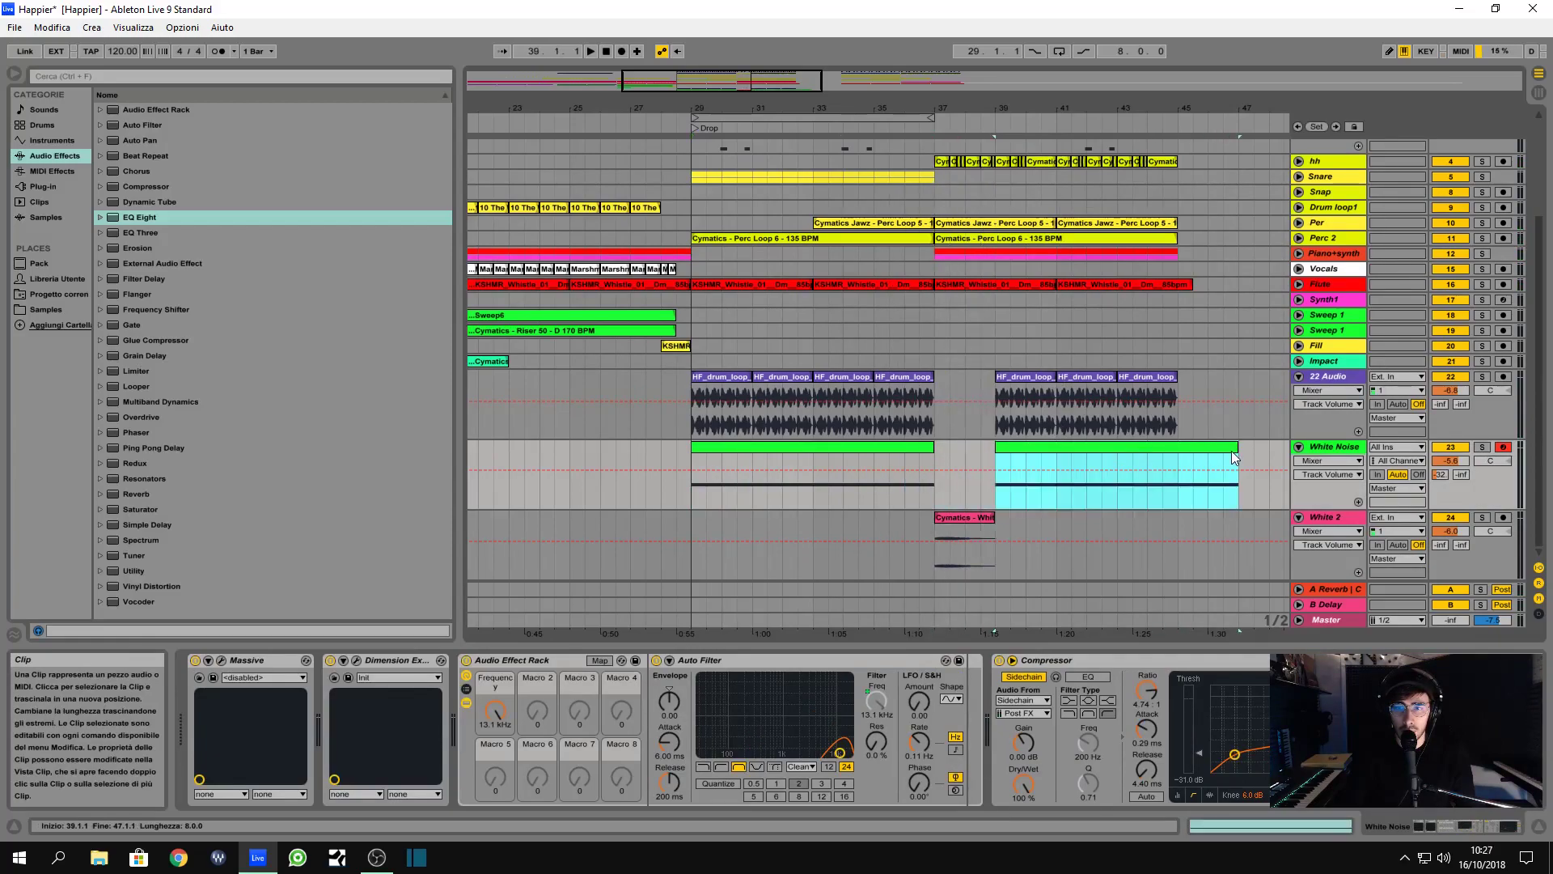
left_click_drag(1231, 446, 1182, 451)
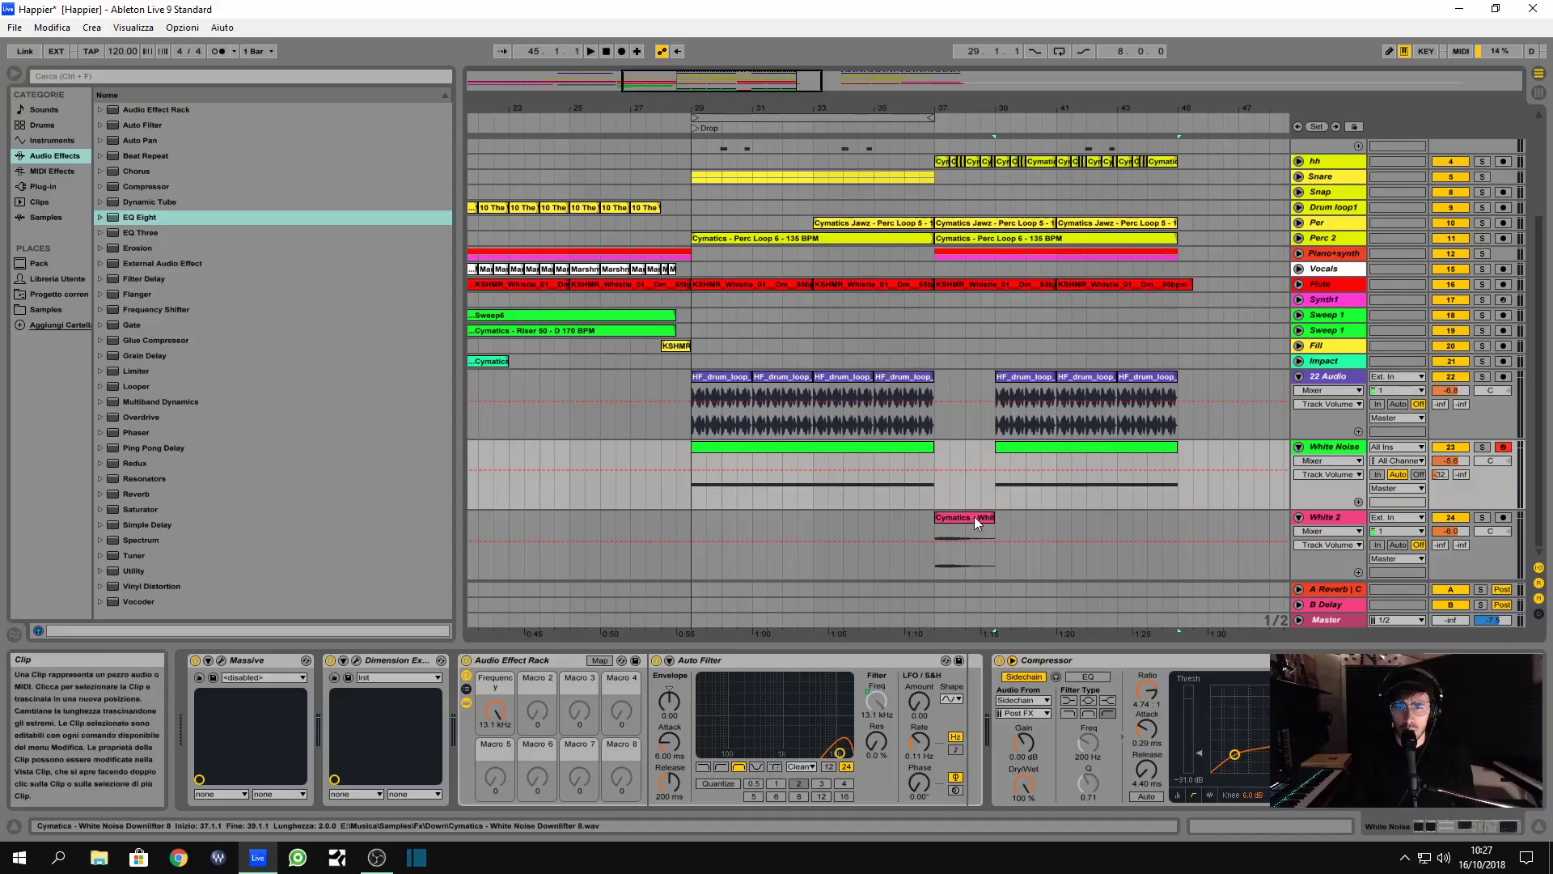
- Copy the Cymatics clip to bar 45, delete the White 2 track, and copy White Noise past bar 45
left_click_drag(433, 244, 898, 246)
left_click_drag(1206, 524, 1206, 524)
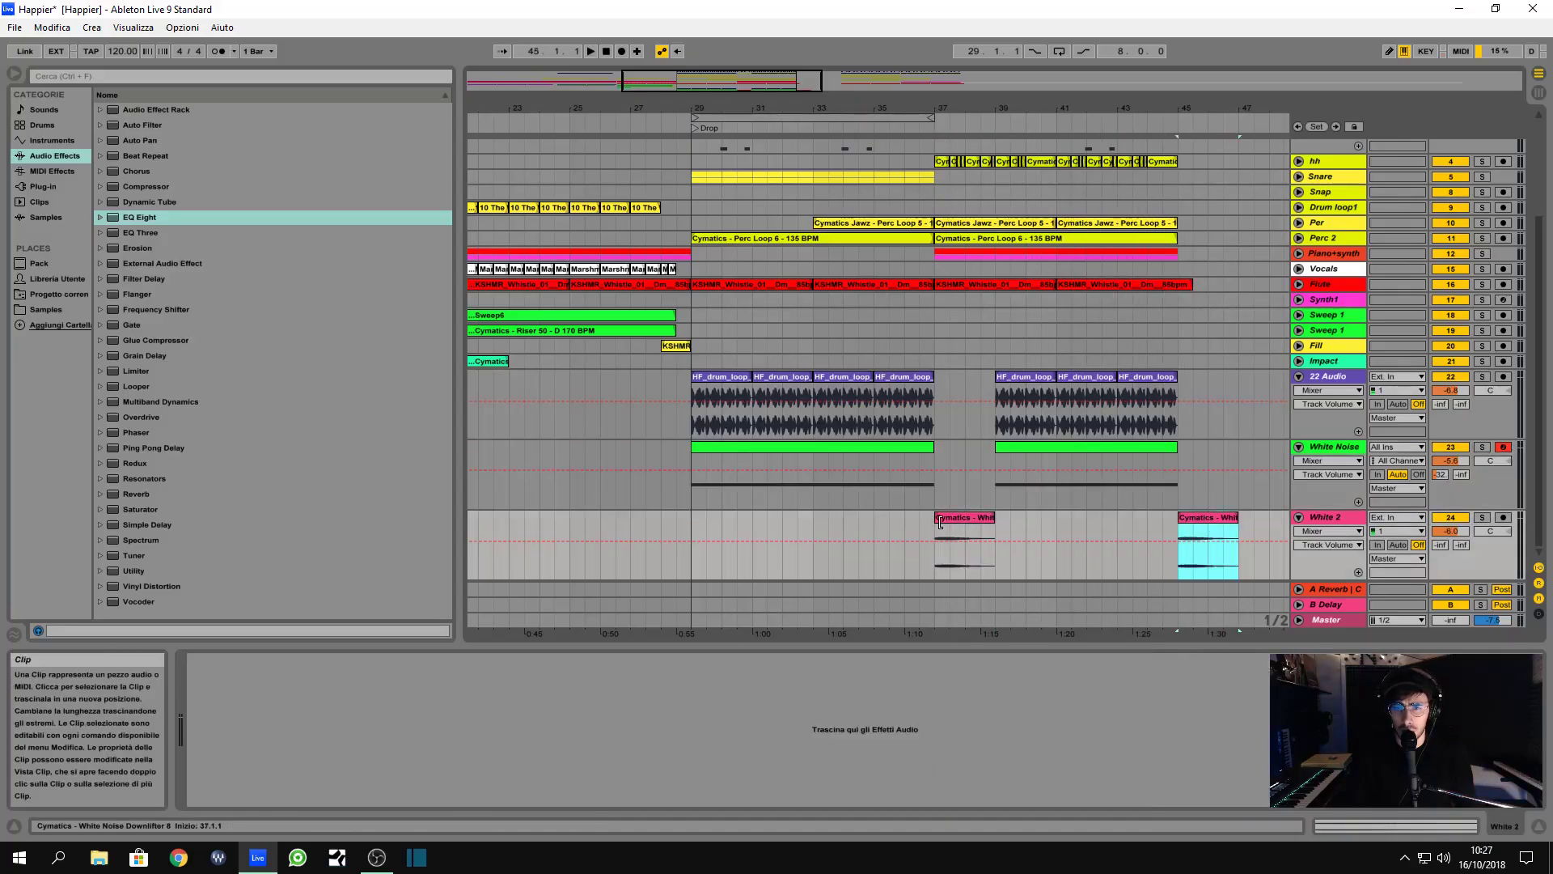
left_click(943, 535)
key("space")
left_click(935, 529)
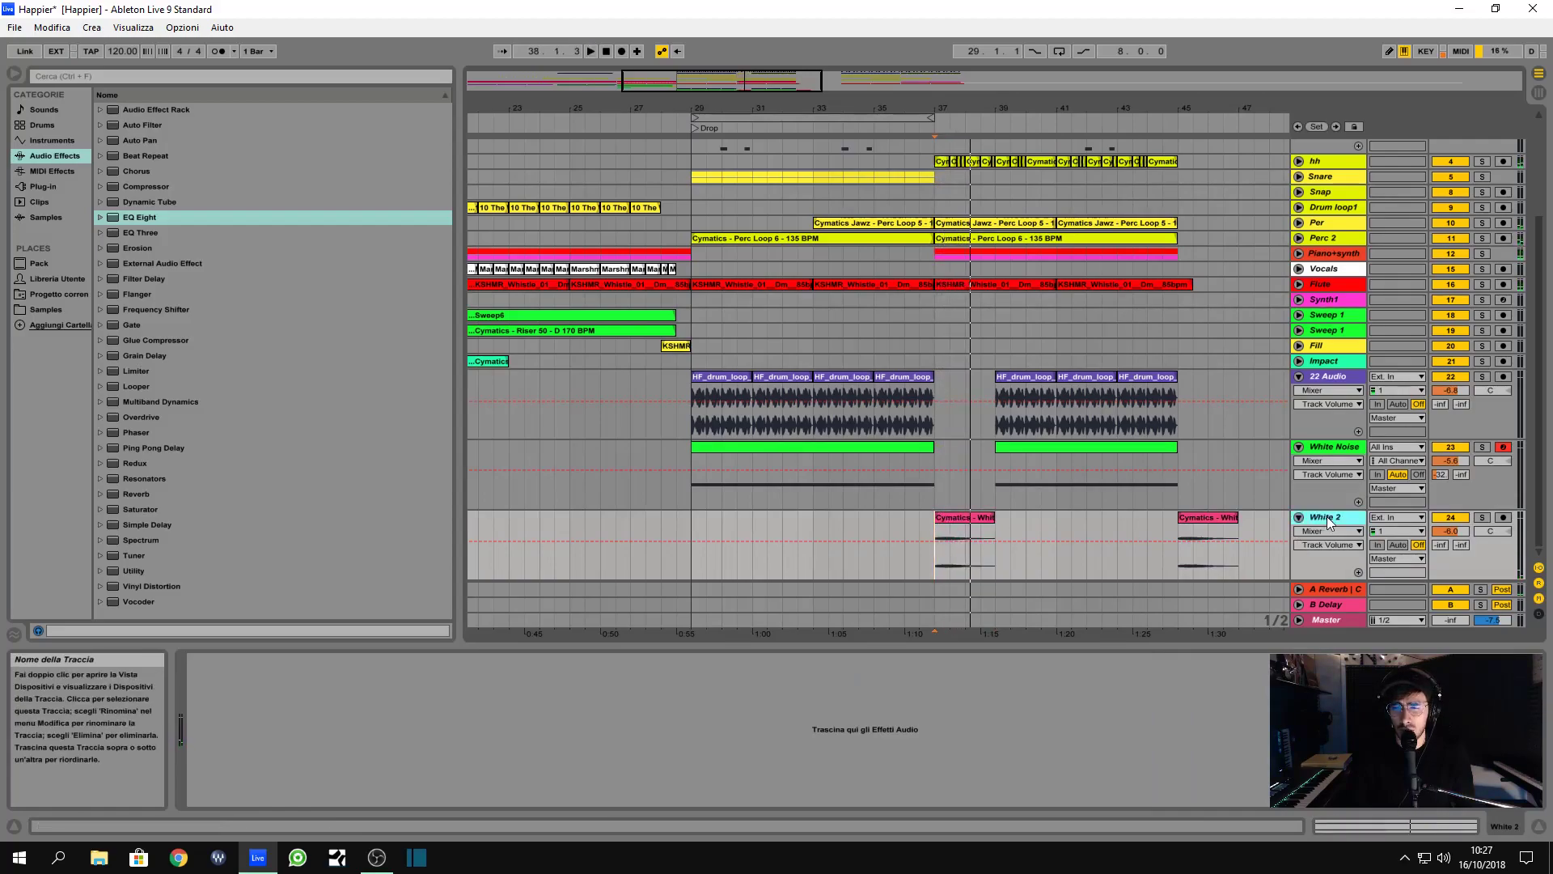
key("Delete")
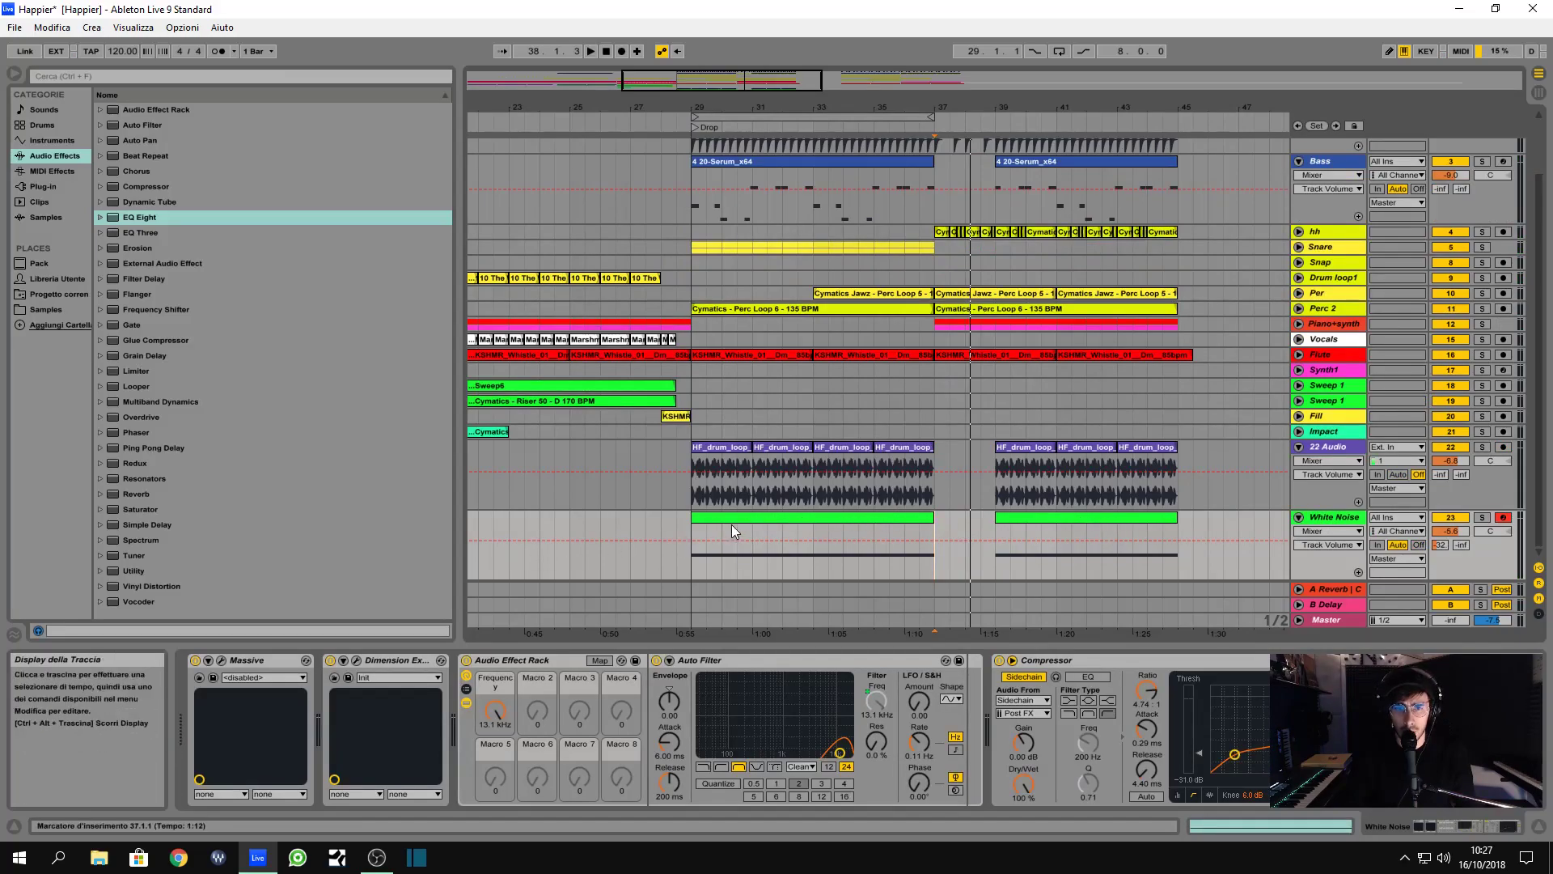
left_click_drag(721, 517, 1182, 532)
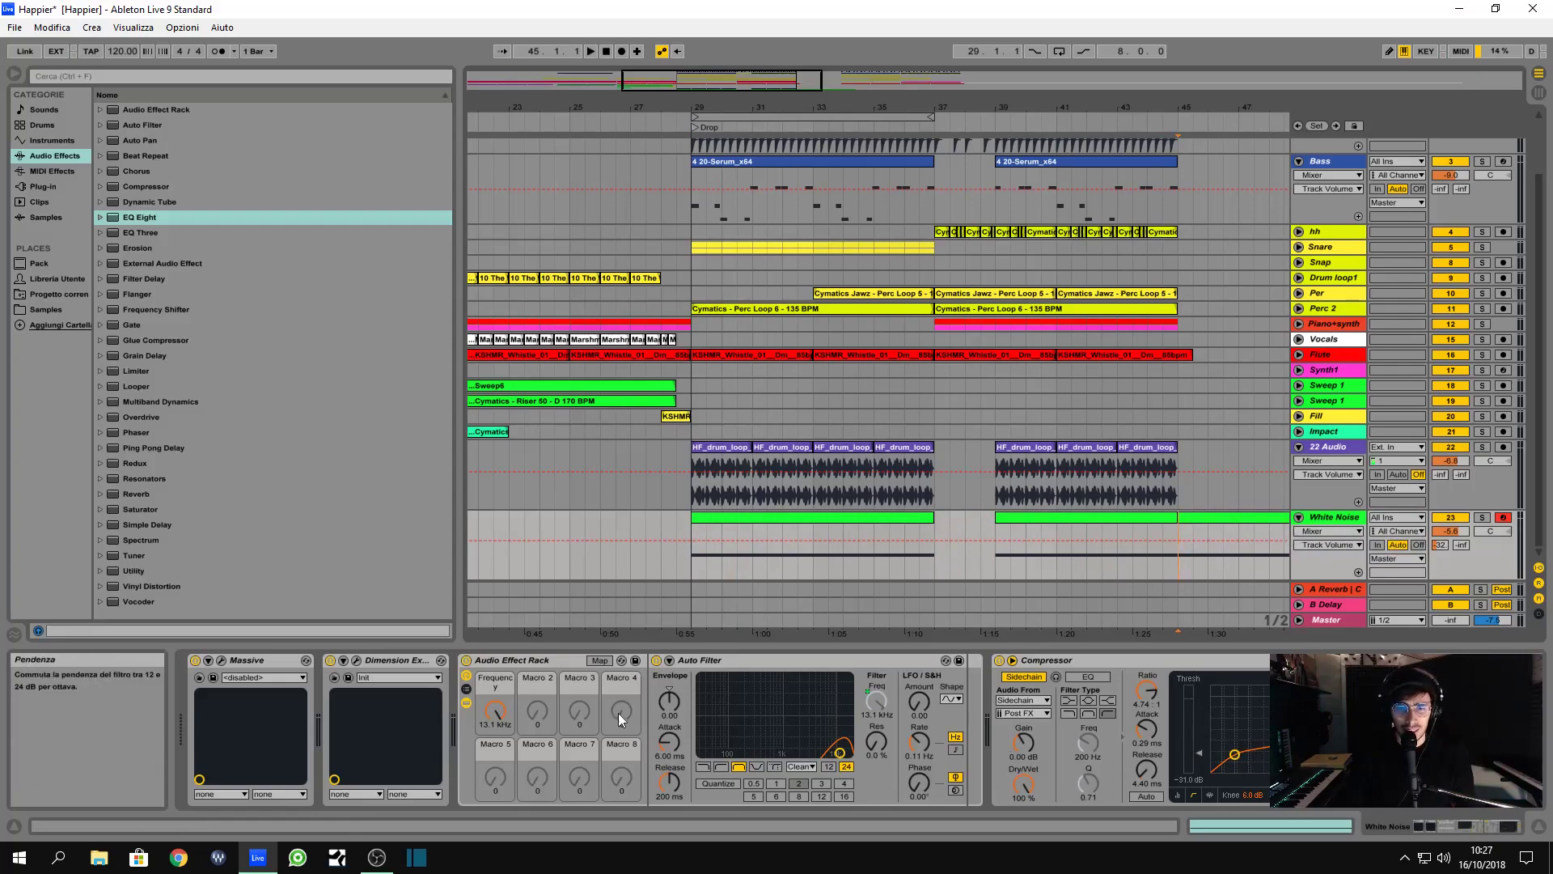
- Show the Frequency macro's automation lane and audition playback from bars 39 and 29
right_click(497, 710)
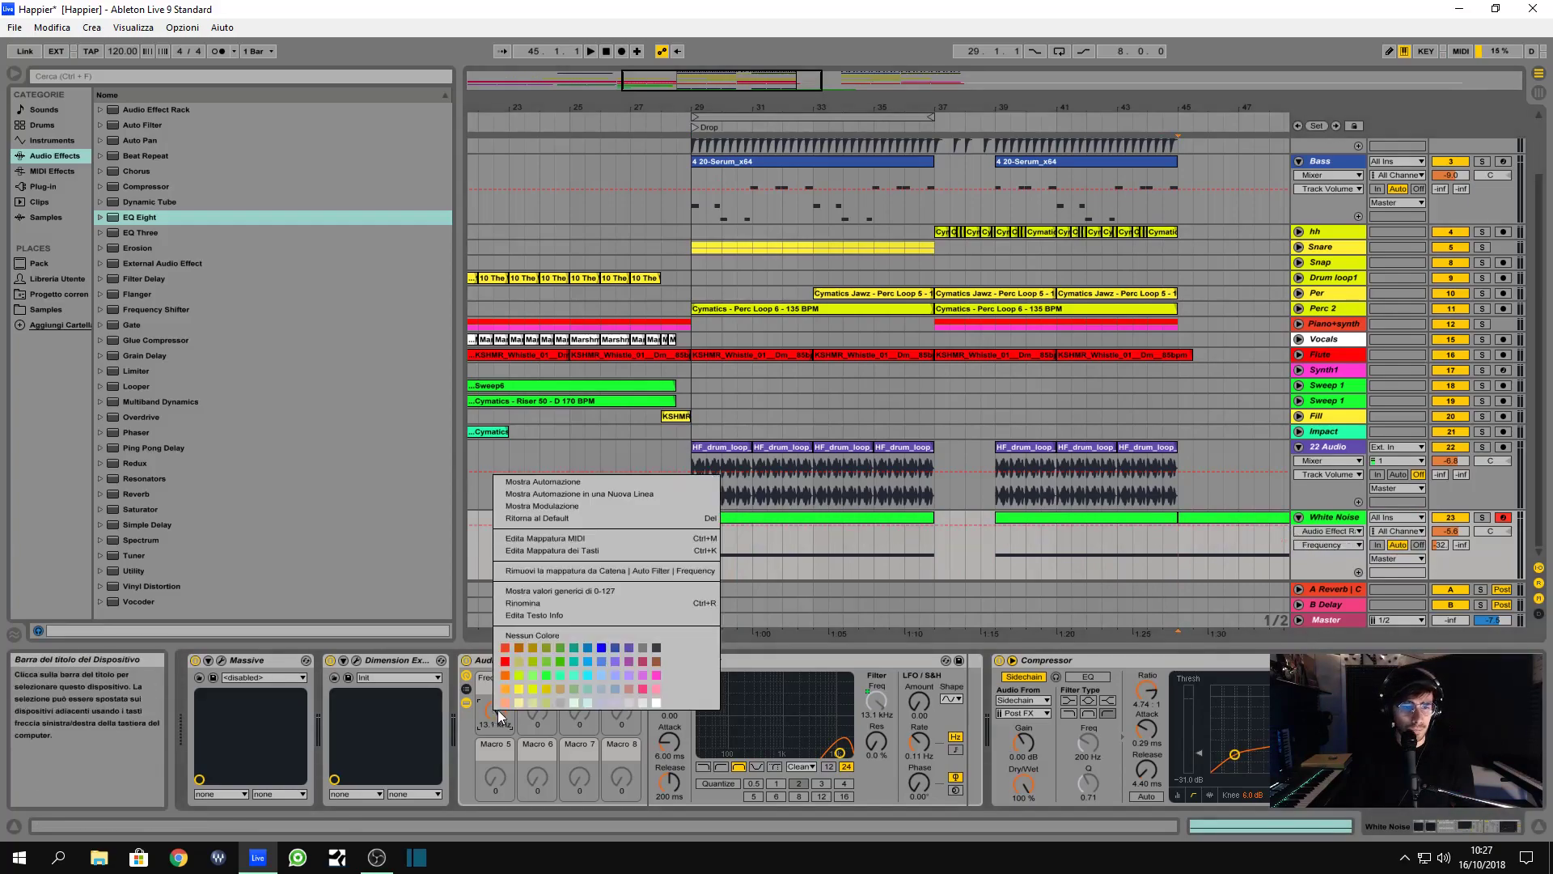
left_click(608, 482)
left_click(992, 541)
key("space")
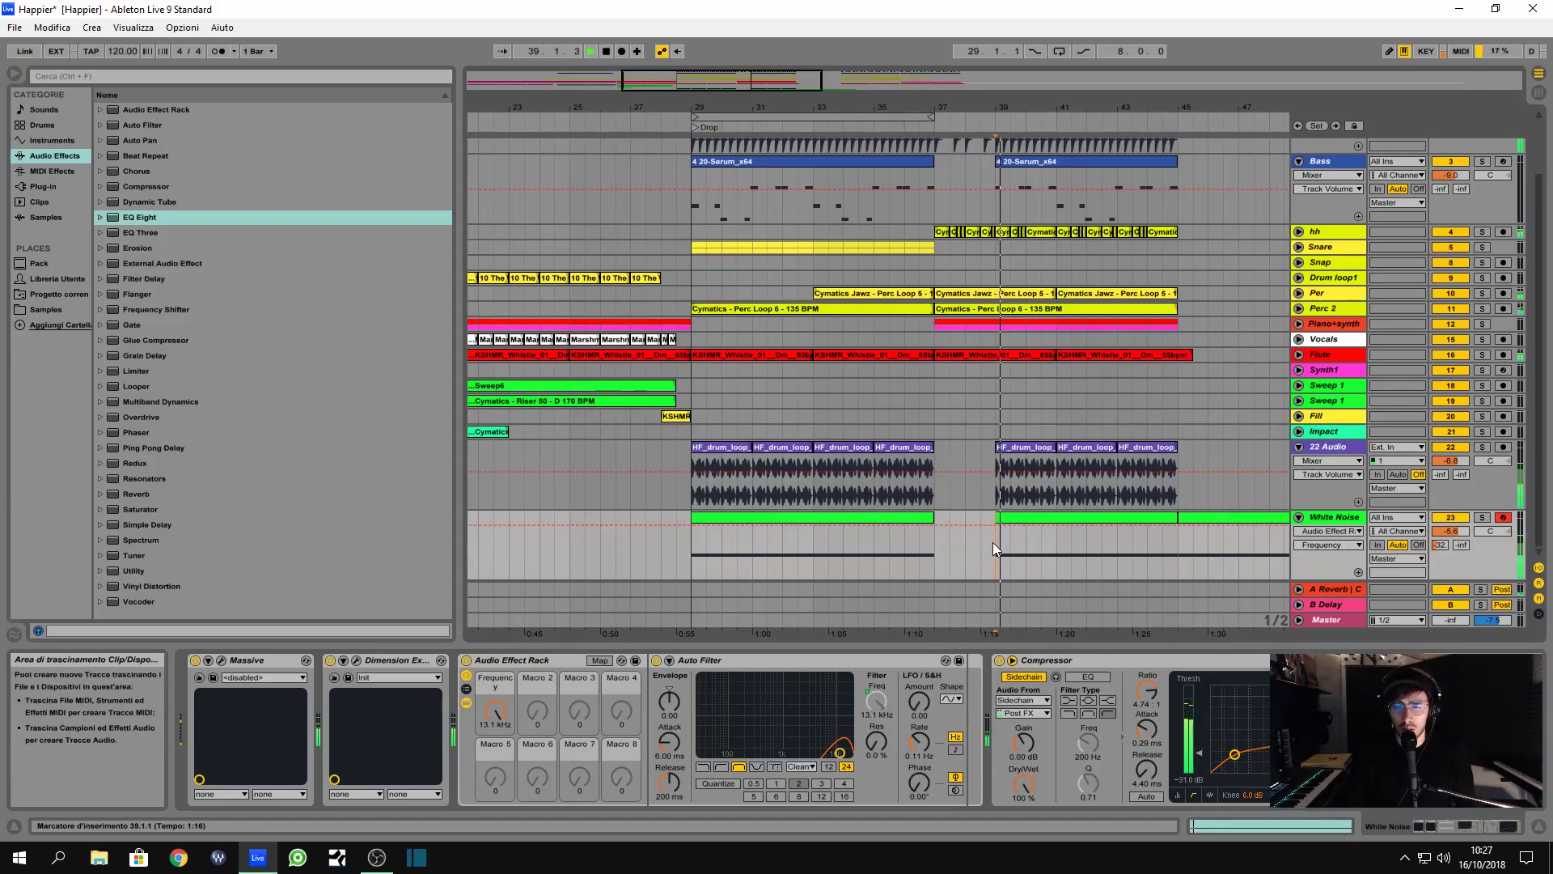
left_click(693, 551)
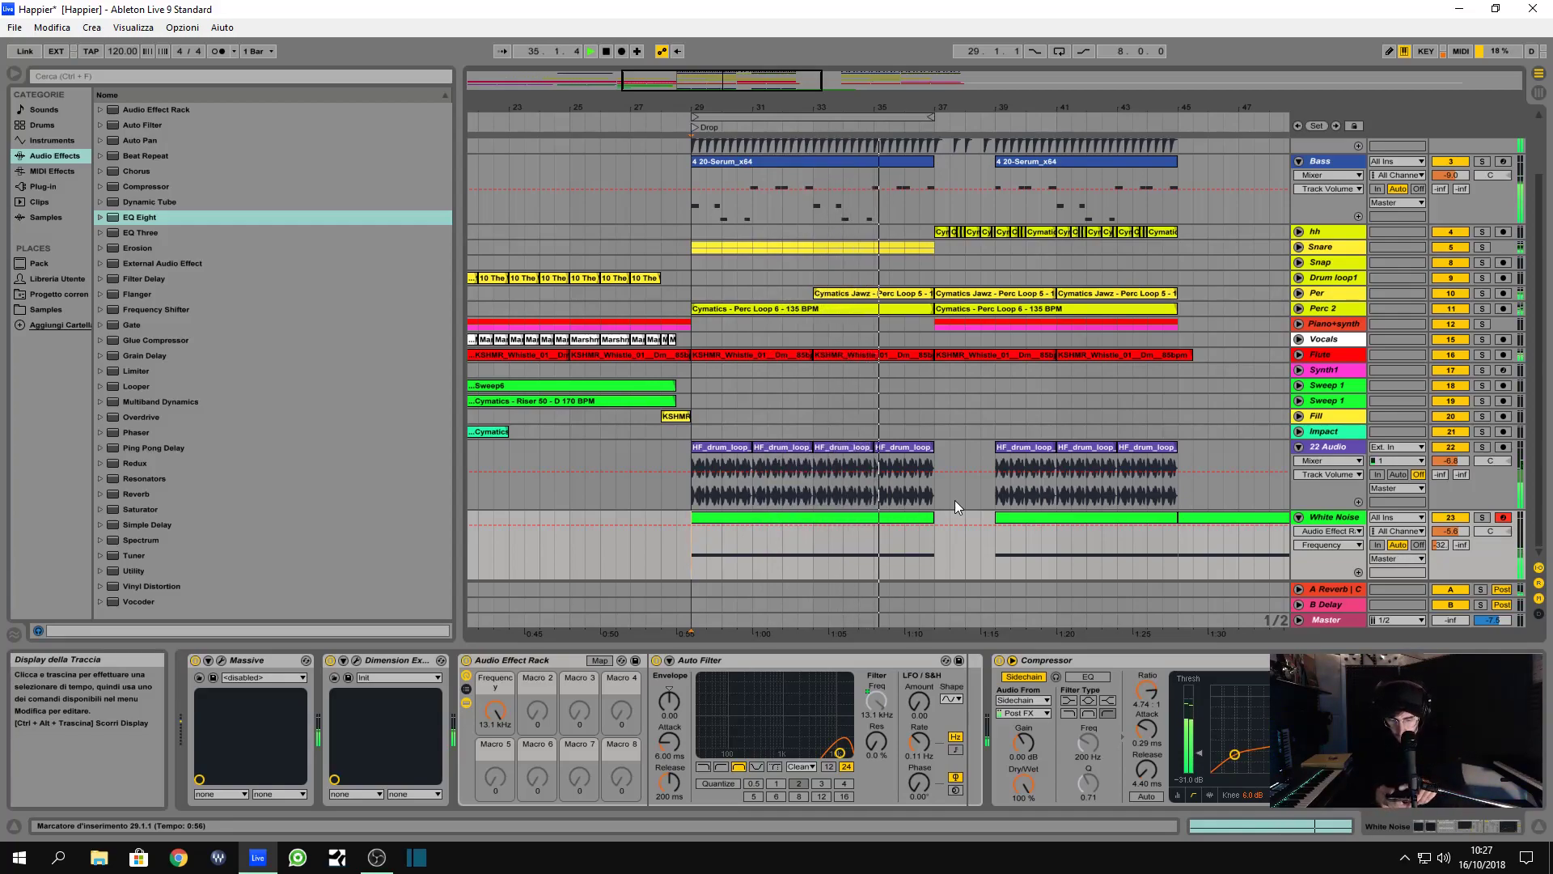
- Shorten the last HF_drum_loop clip before bar 37 so it ends at 36.3.1
left_click_drag(932, 448, 918, 447)
left_click(934, 457)
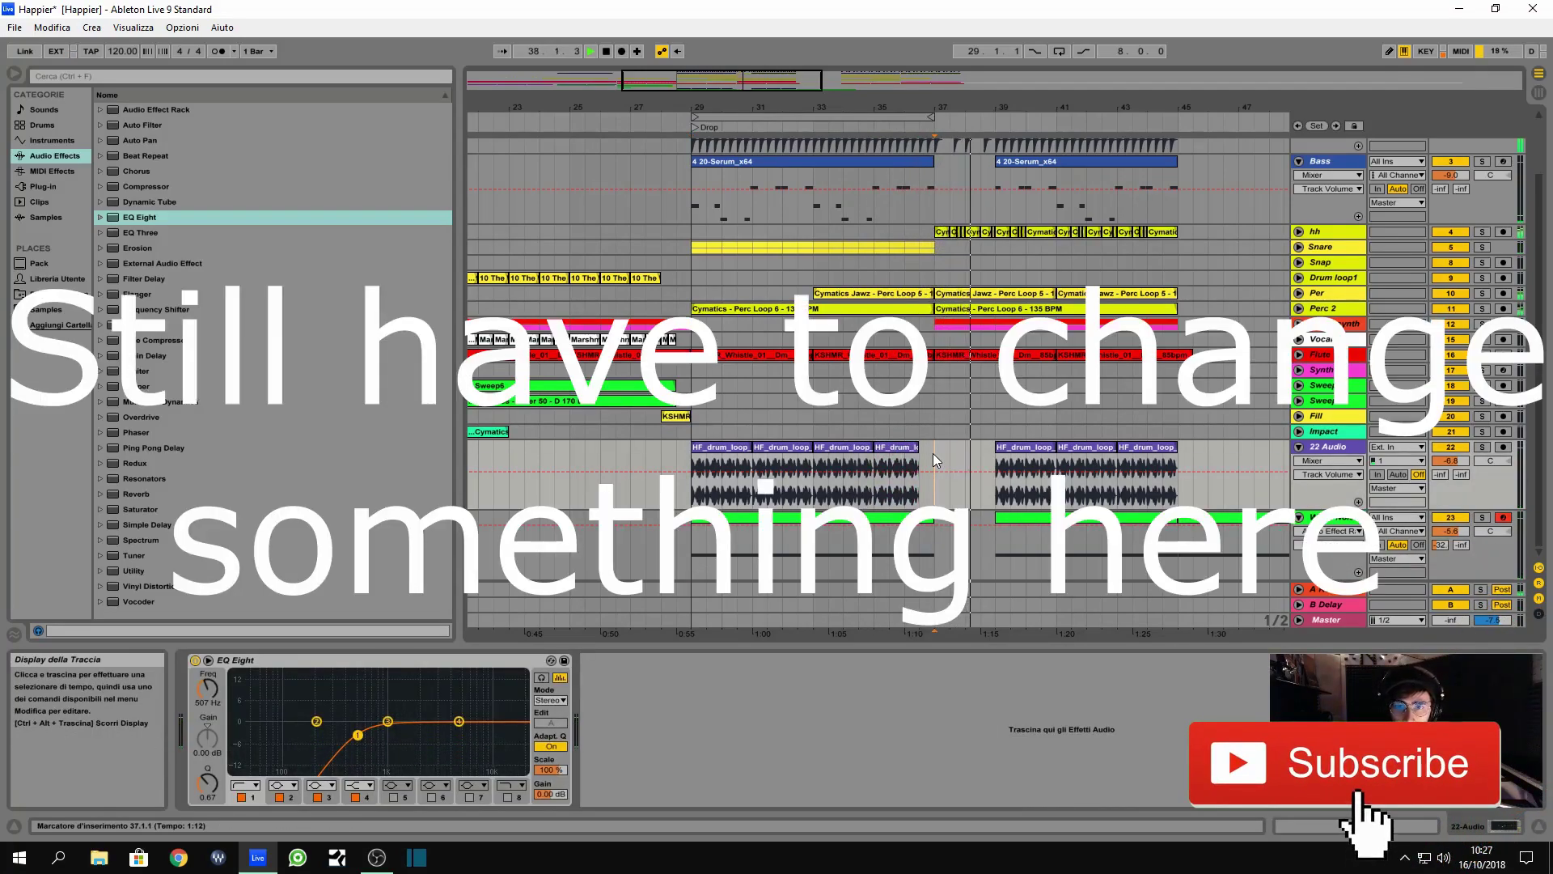
left_click(939, 204)
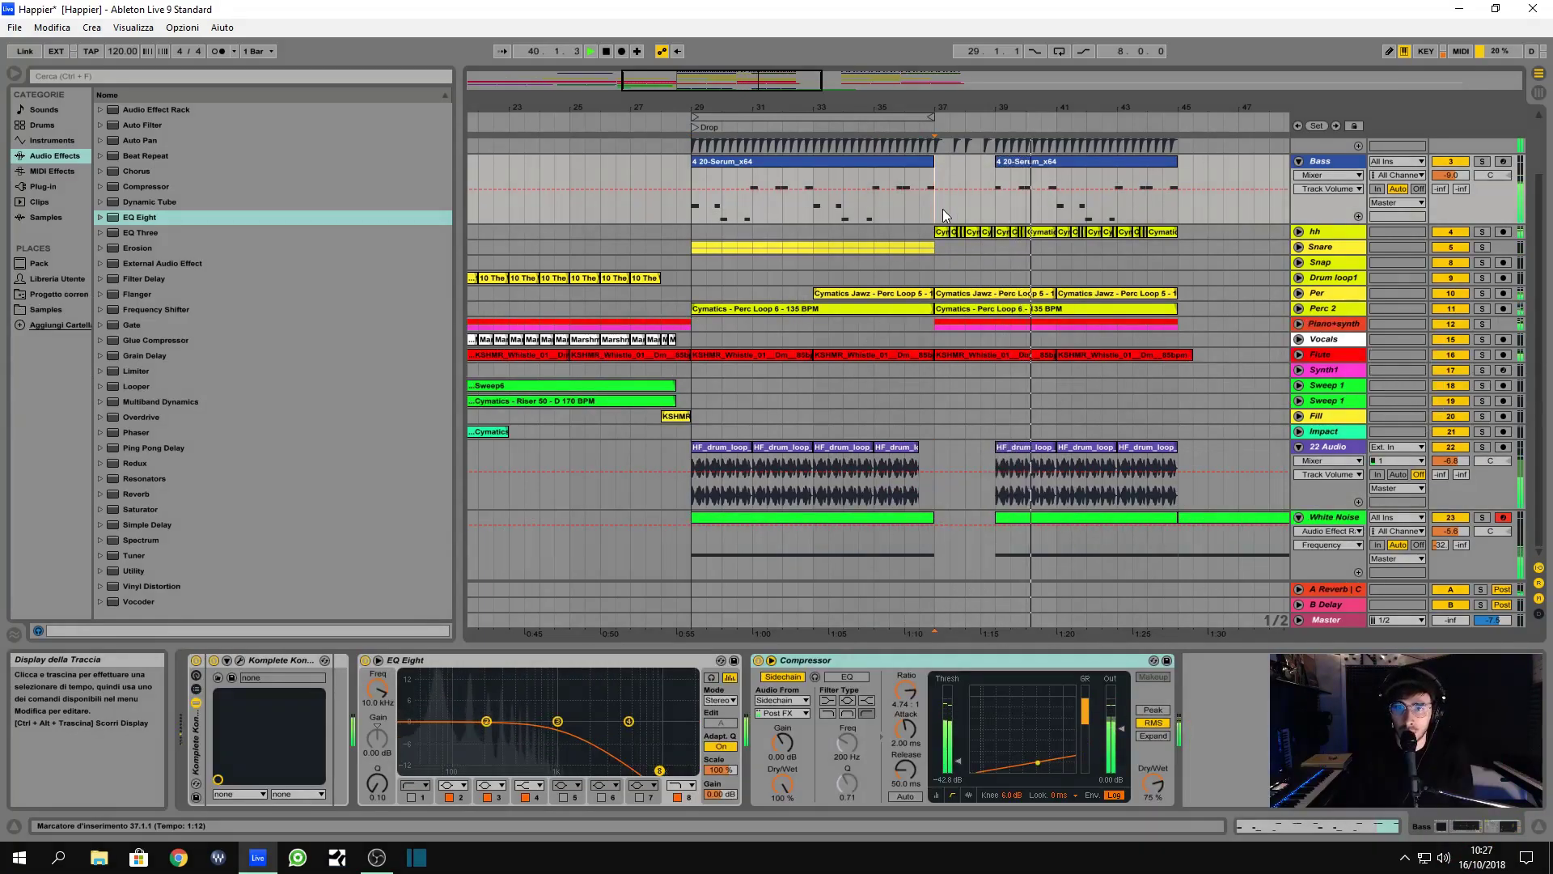
- Move the D2 note in the second Serum bass clip to start at 3.1.1, one beat long
double_click(1019, 172)
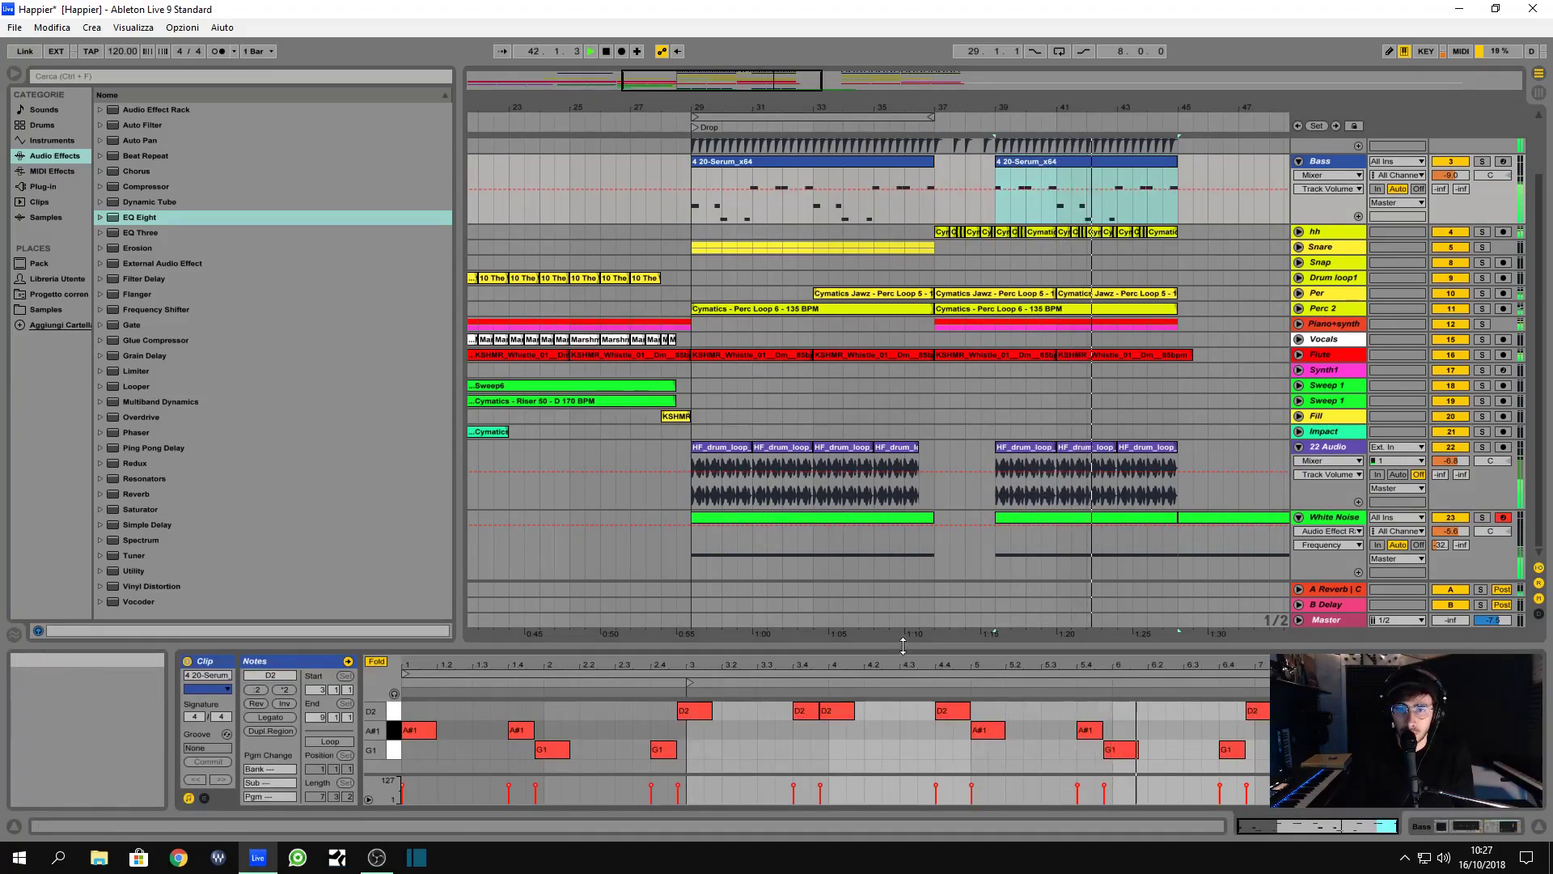
left_click_drag(901, 648, 919, 516)
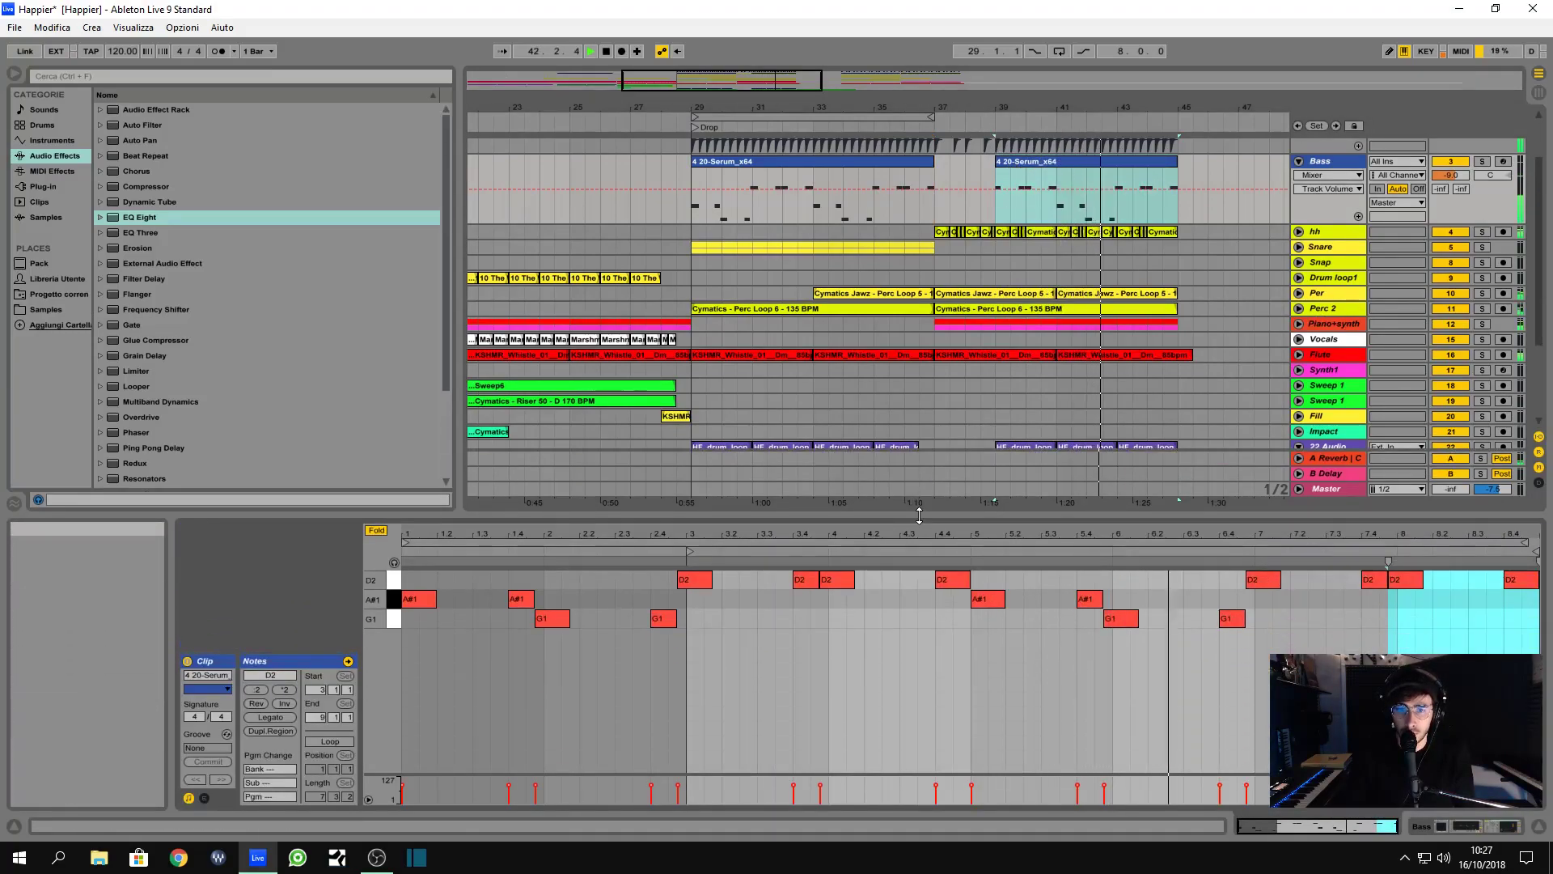
left_click(831, 581)
left_click_drag(697, 581, 705, 588)
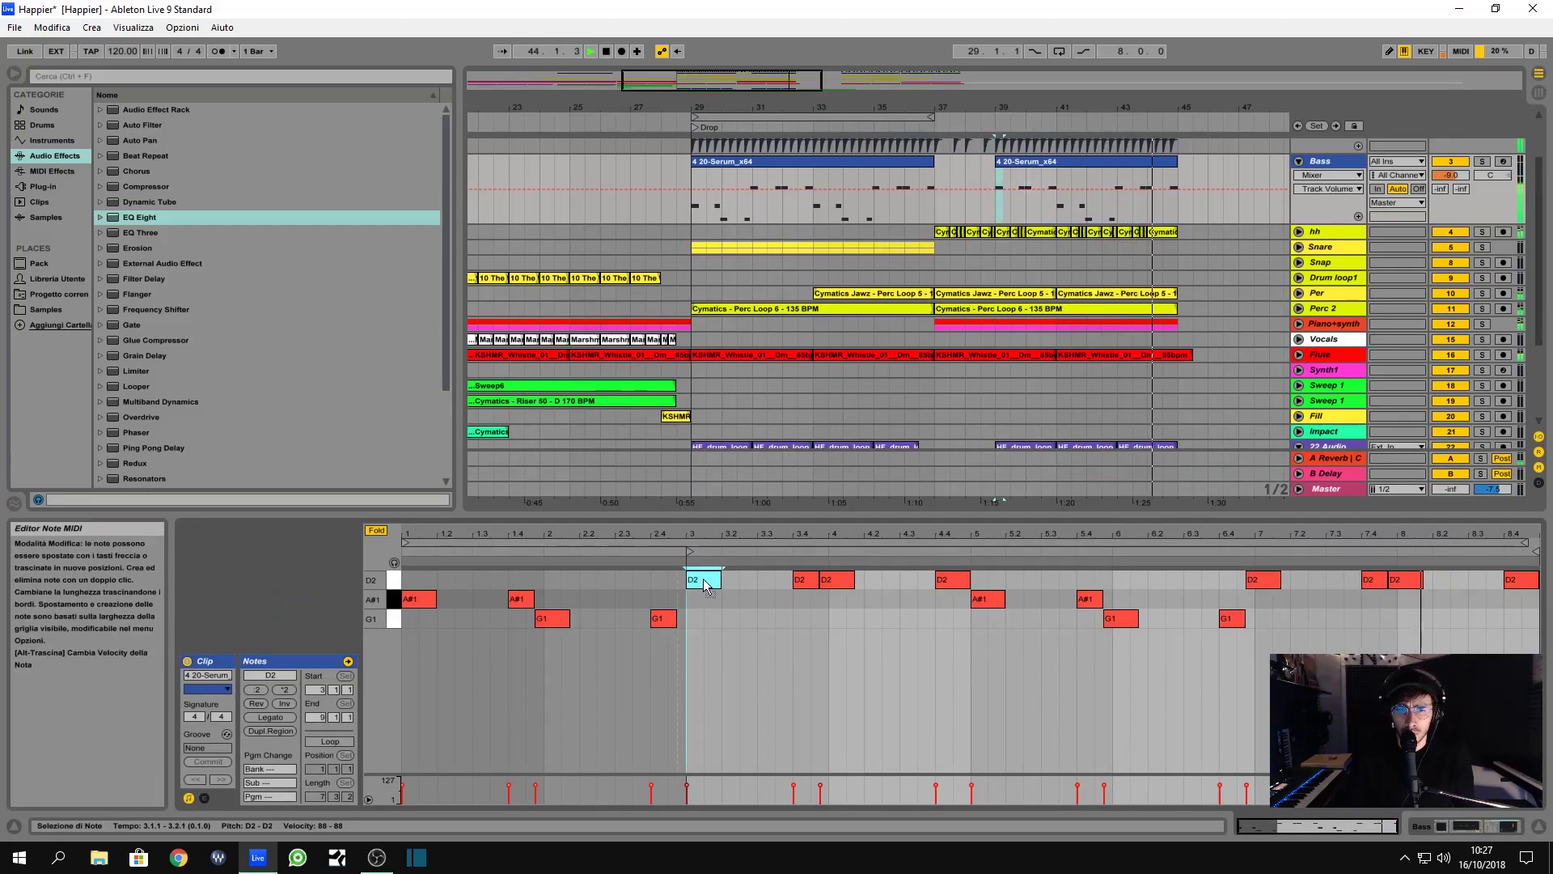
- Zoom out to the later bars and display the White Noise track's device chain
left_click(1177, 209)
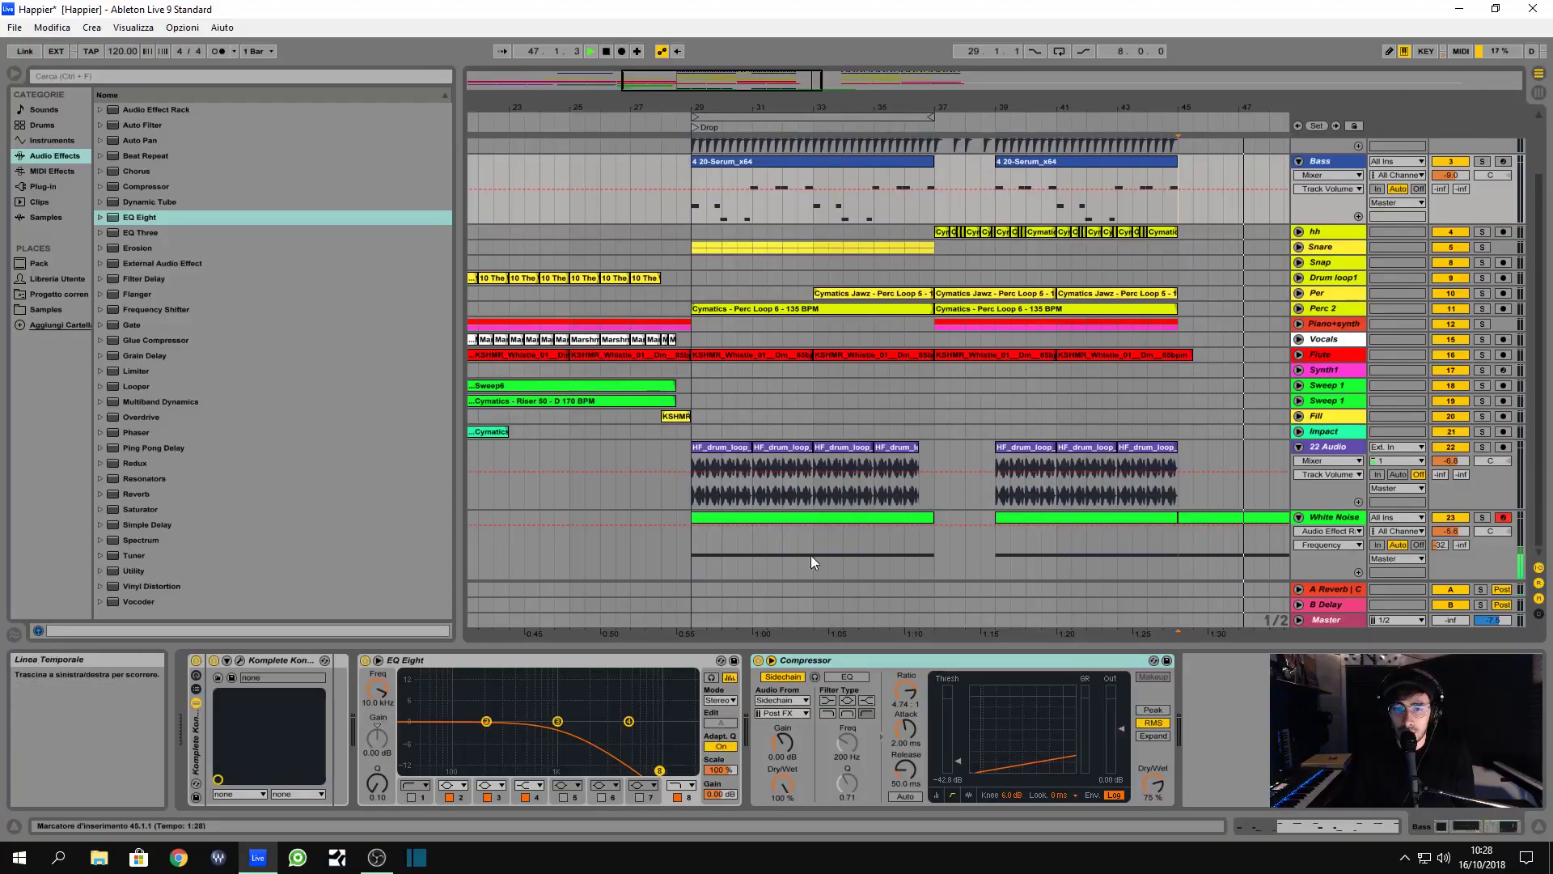
left_click_drag(932, 109, 857, 84)
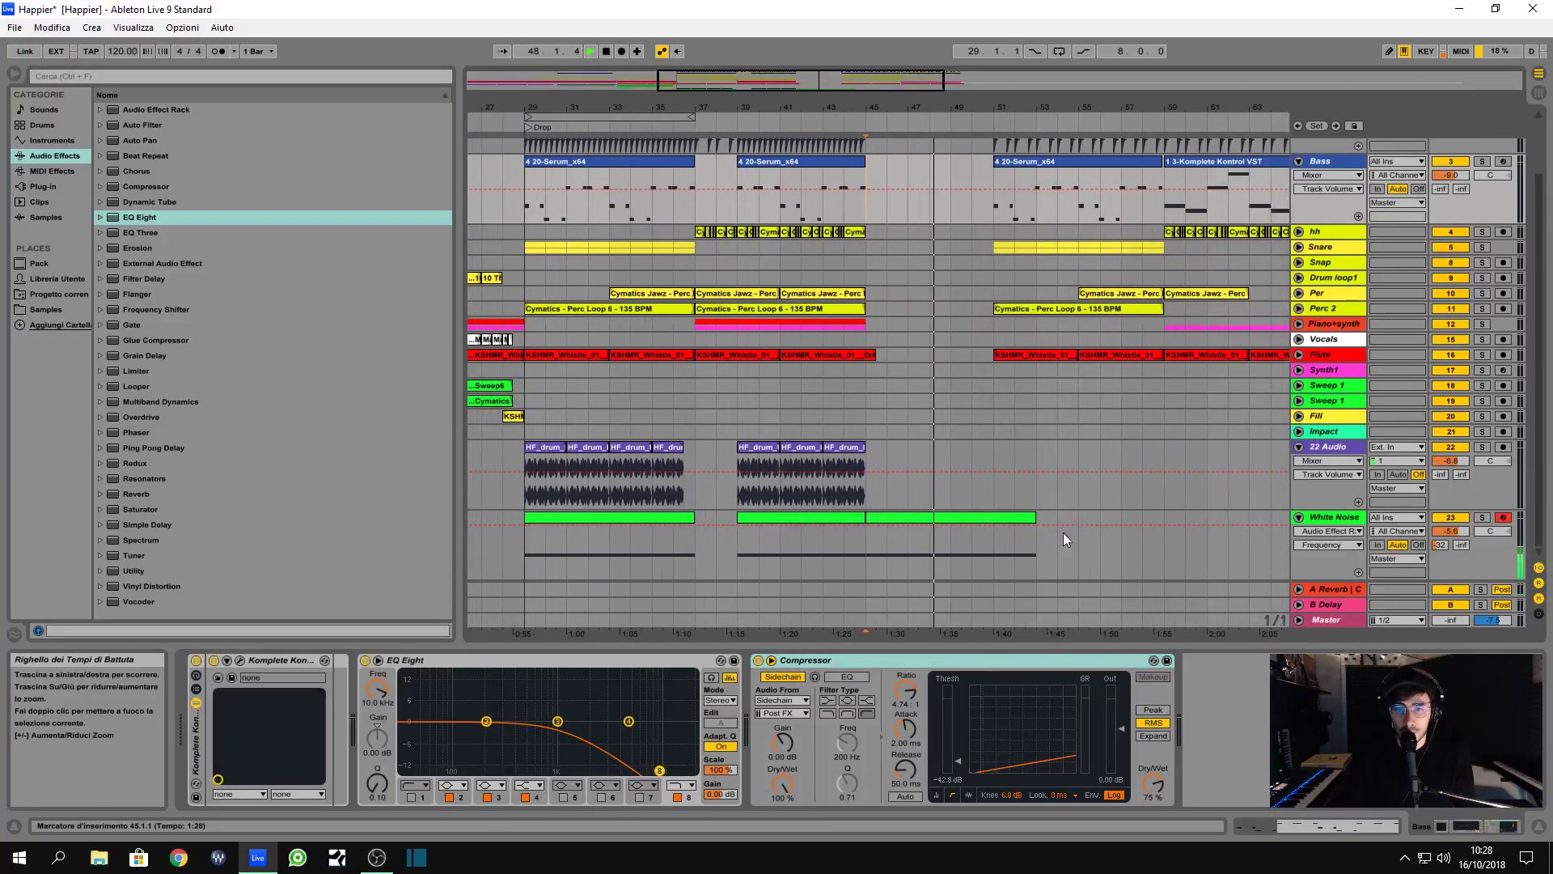
left_click(1330, 515)
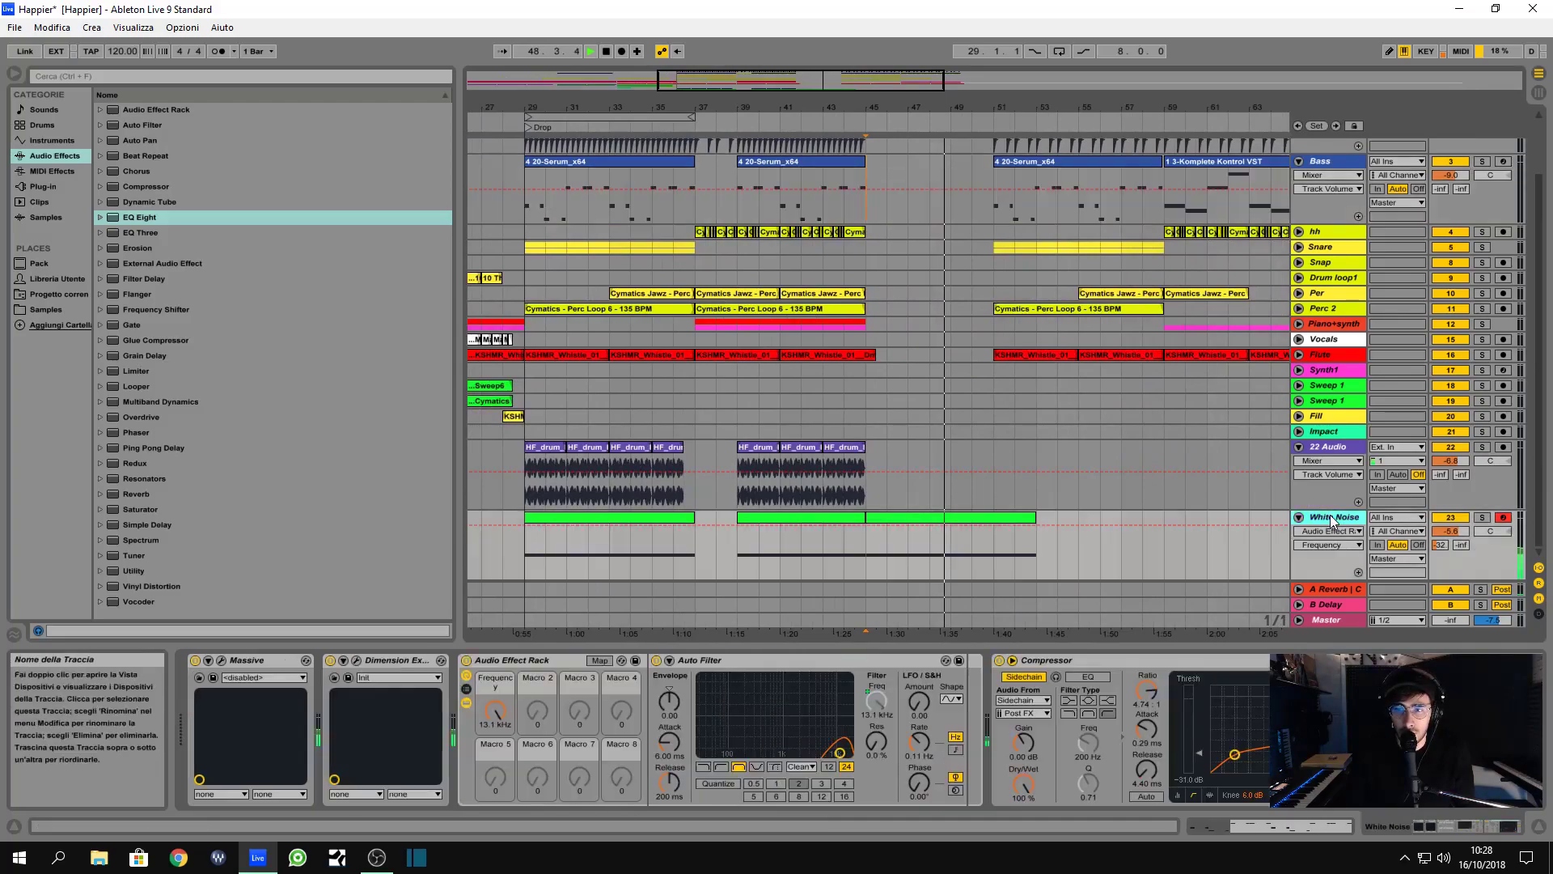
- Trim the Vocals acapella clip's left edge so it starts at 39.3.1
right_click(500, 702)
left_click(595, 472)
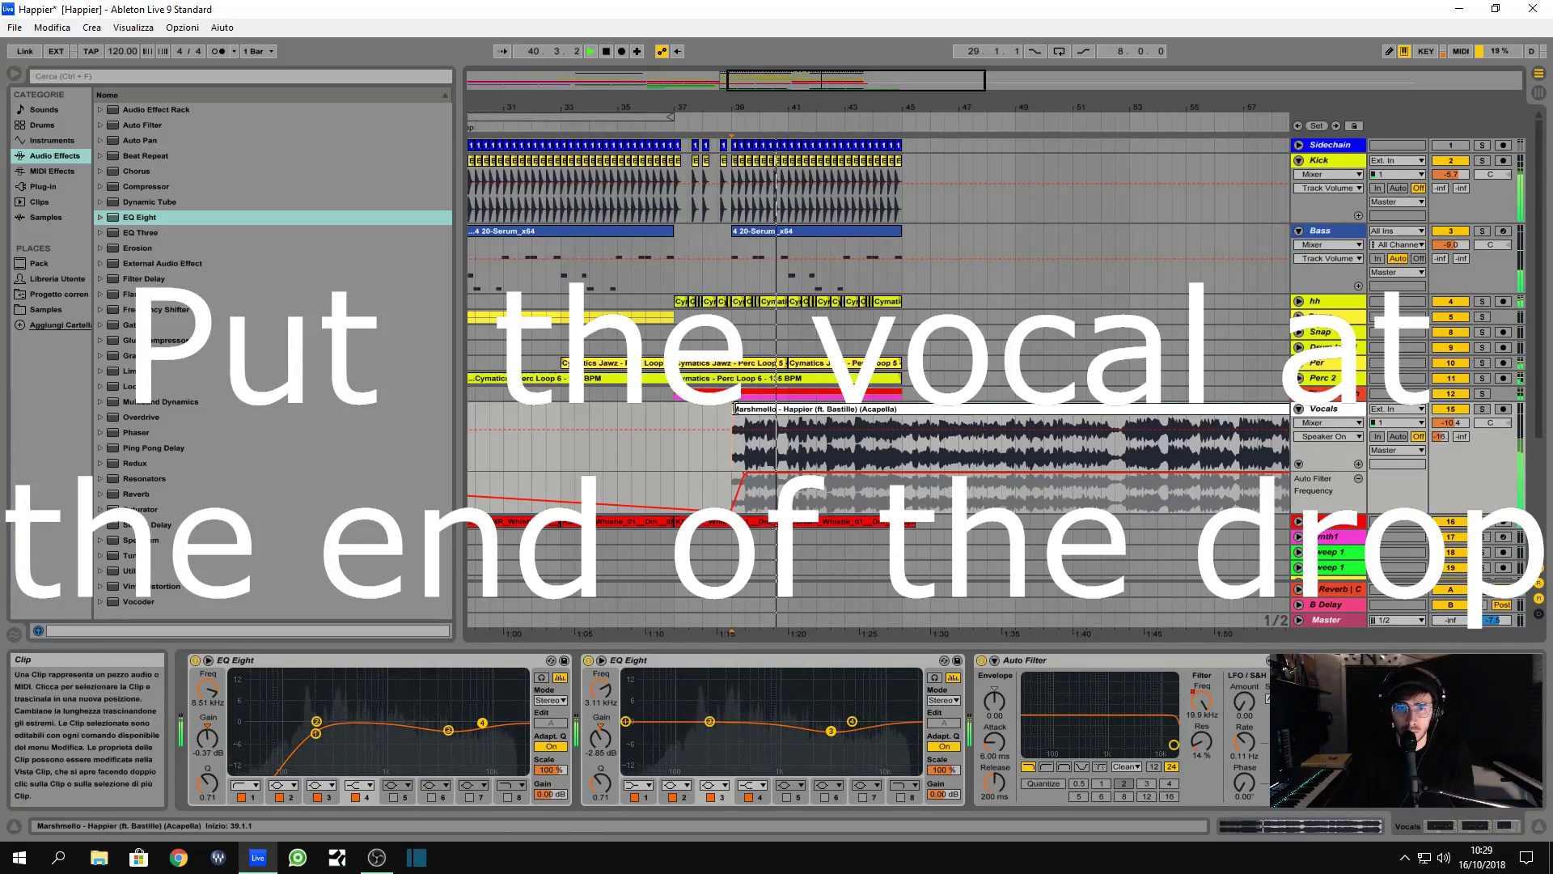
left_click_drag(733, 409, 746, 410)
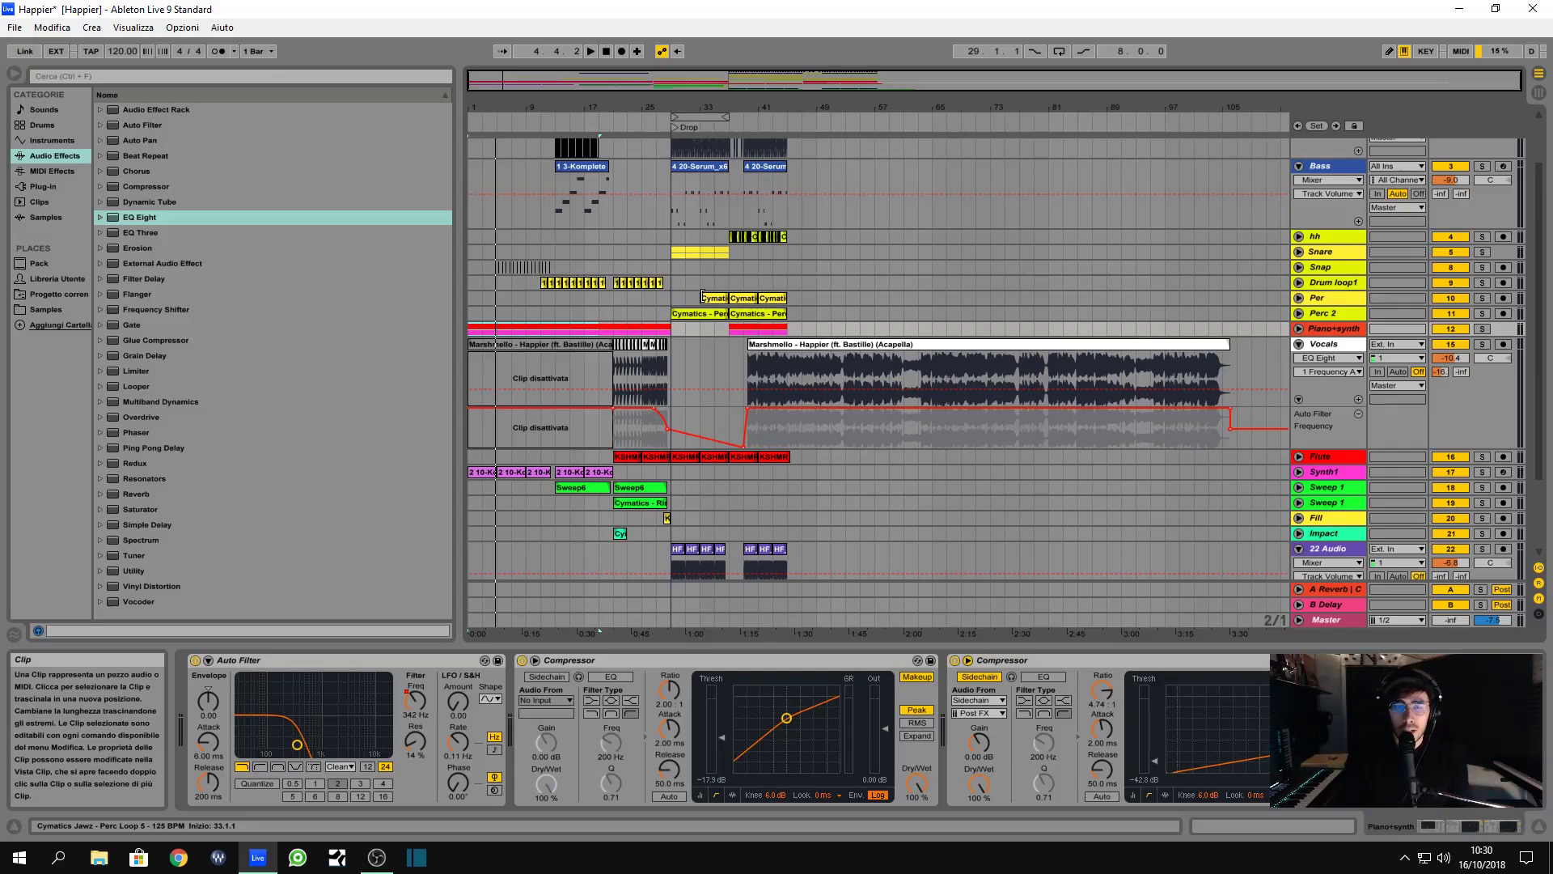
- Hide the browser and select the Sidechain and Kick clips at the drop start, bar 29
left_click(13, 75)
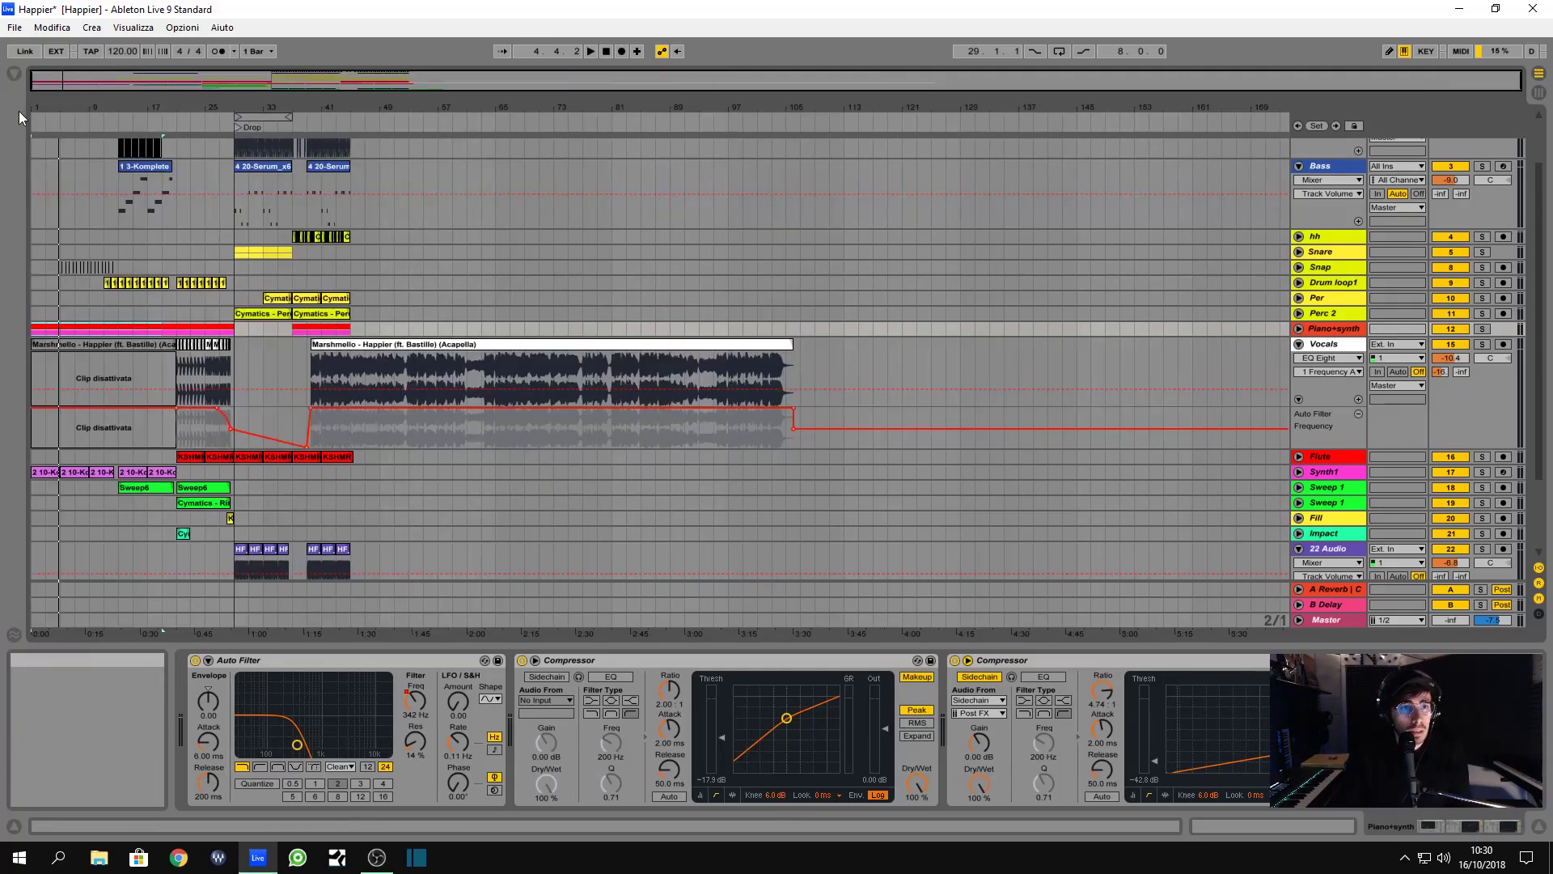
key("plus")
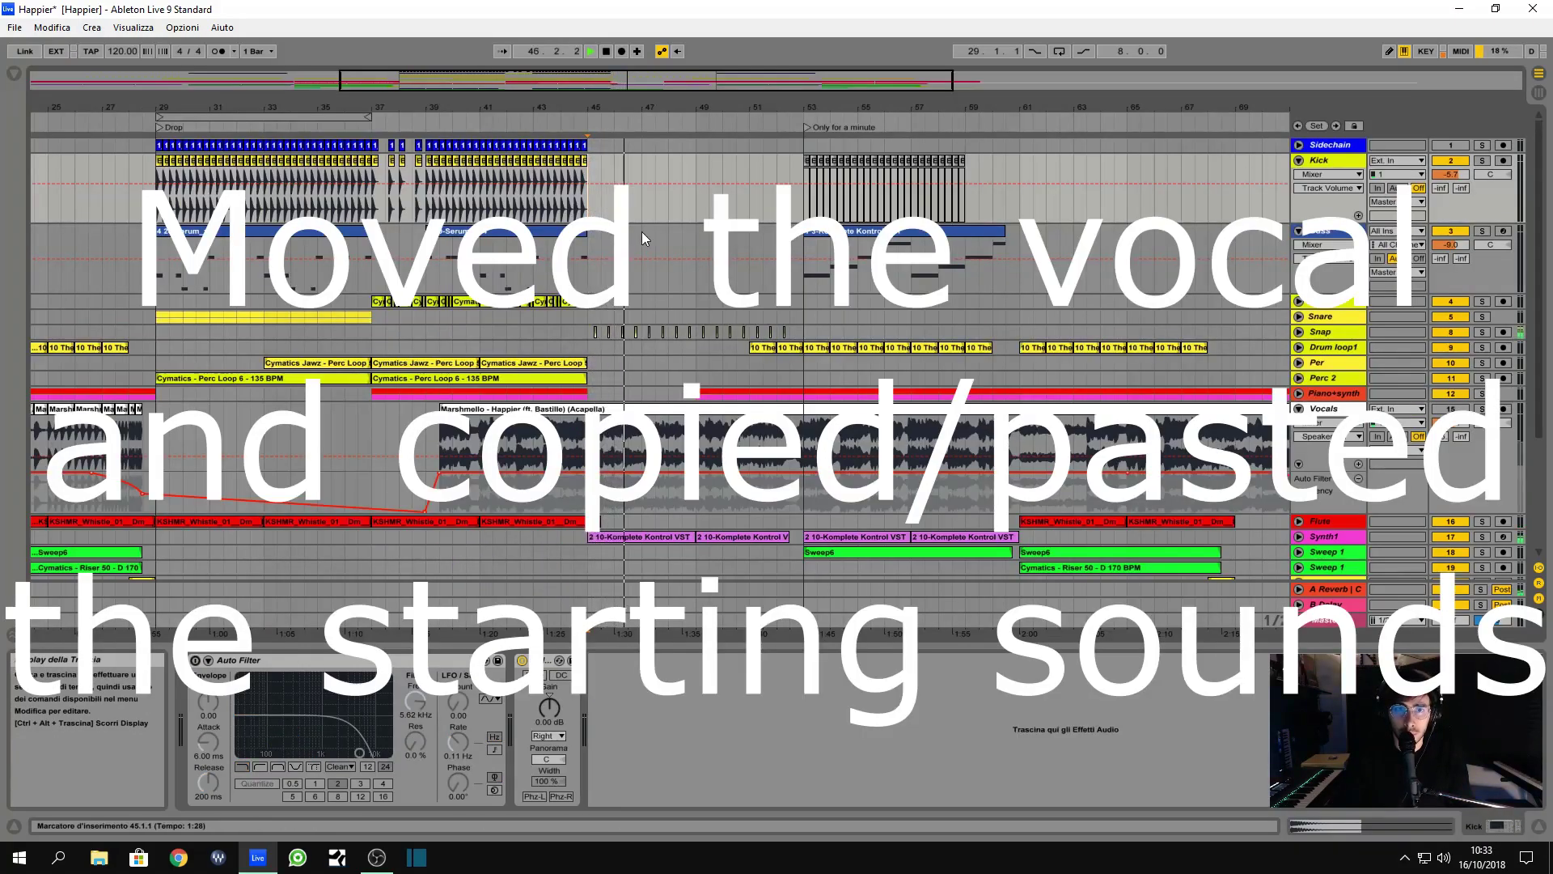
key("minus")
left_click_drag(621, 106, 744, 93)
left_click(442, 148)
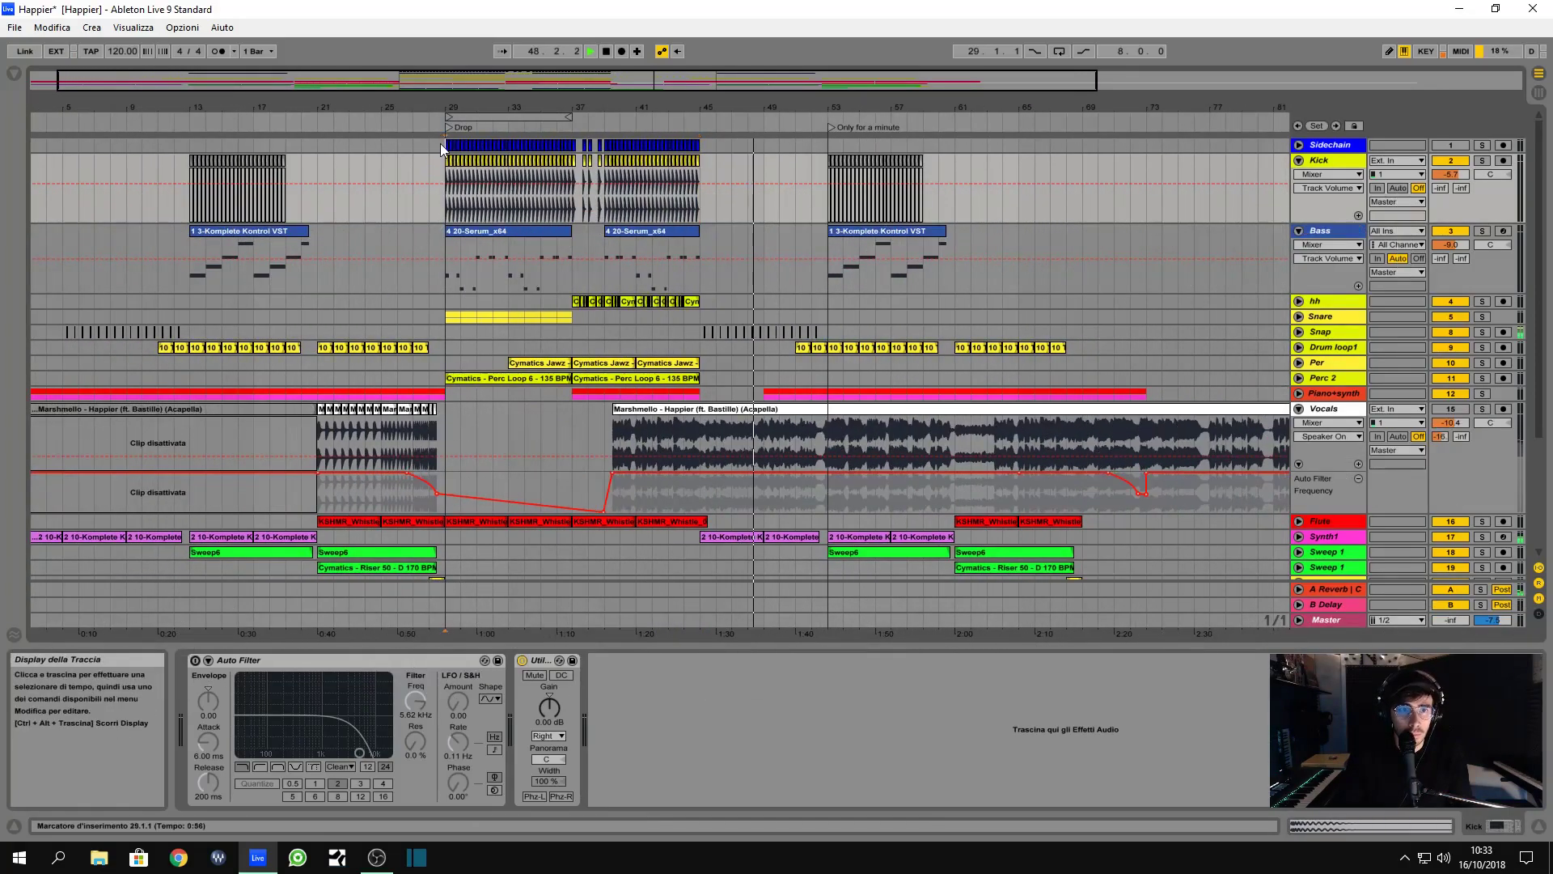
left_click_drag(458, 194, 485, 215)
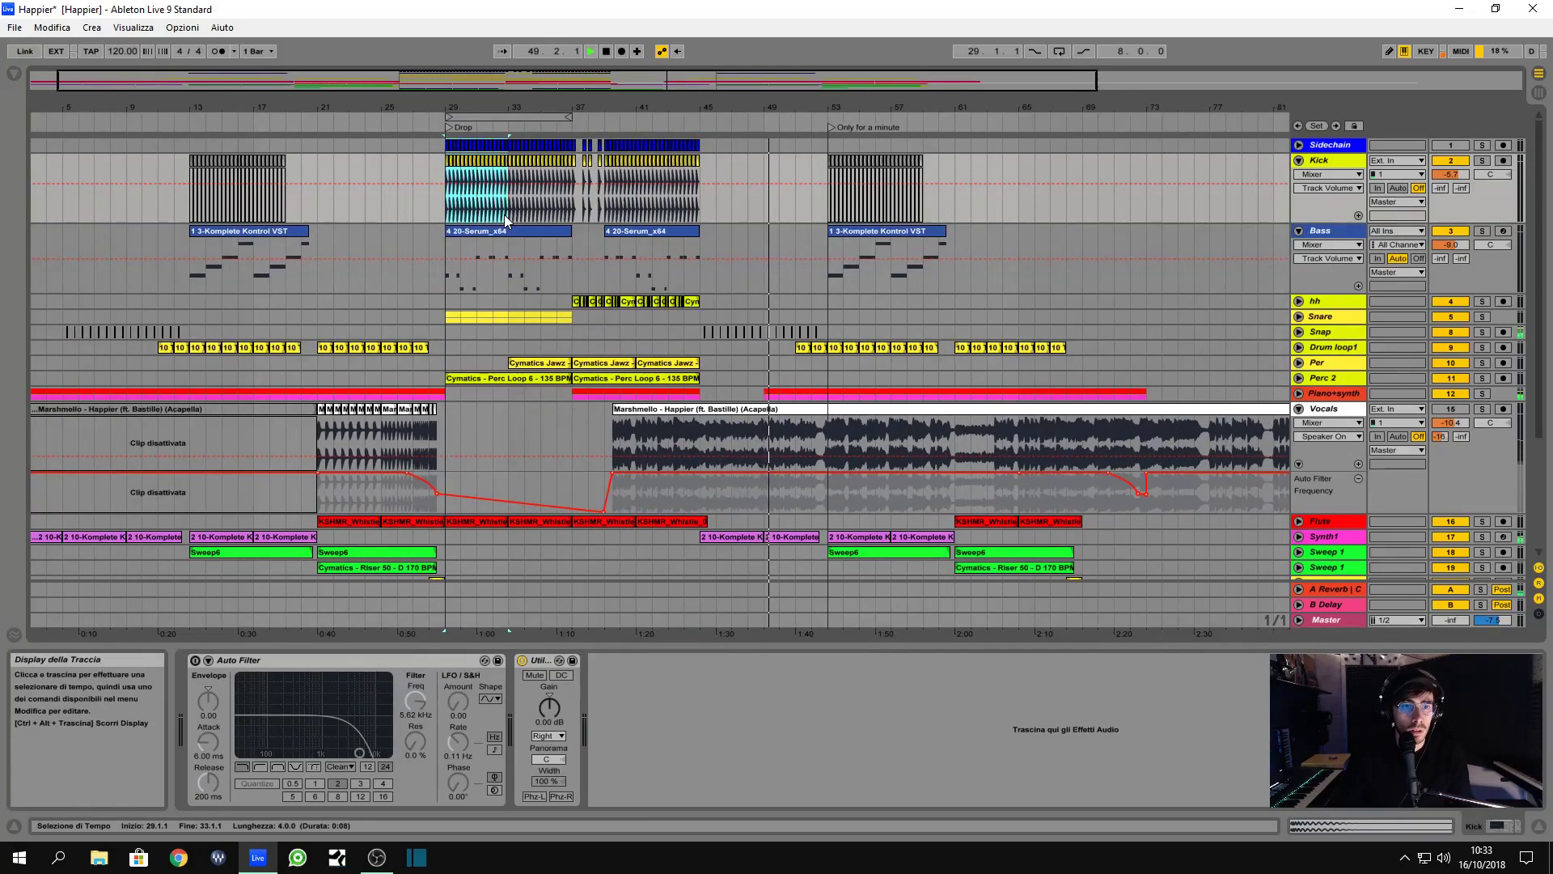
- Paste the copied drum clips after the drop, starting at bar 46
left_click(763, 140)
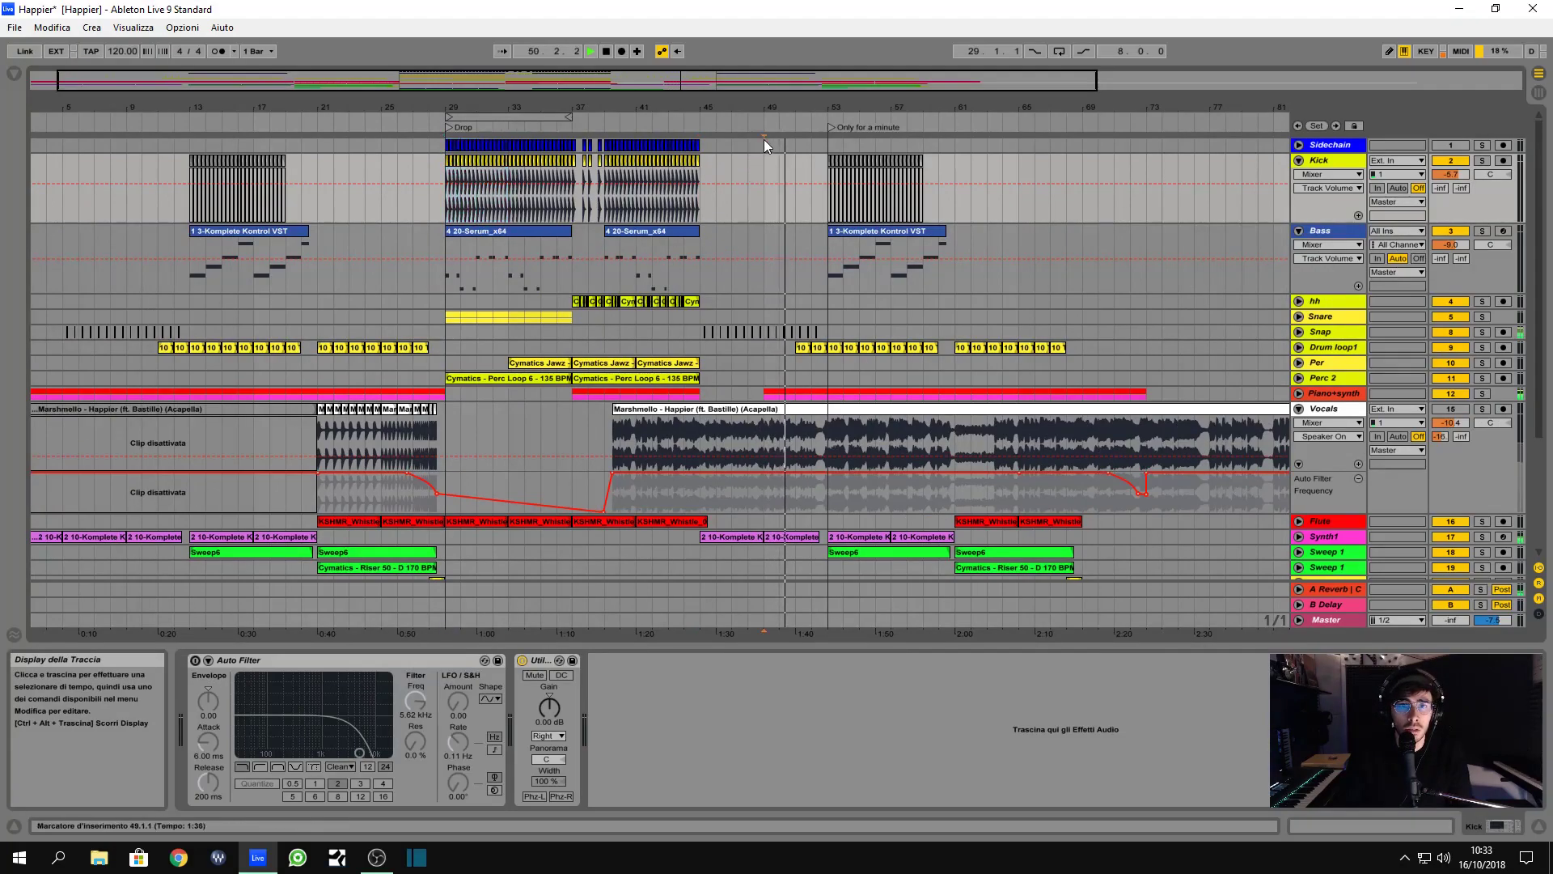
key("ctrl+v")
key("space")
left_click(702, 151)
key("space")
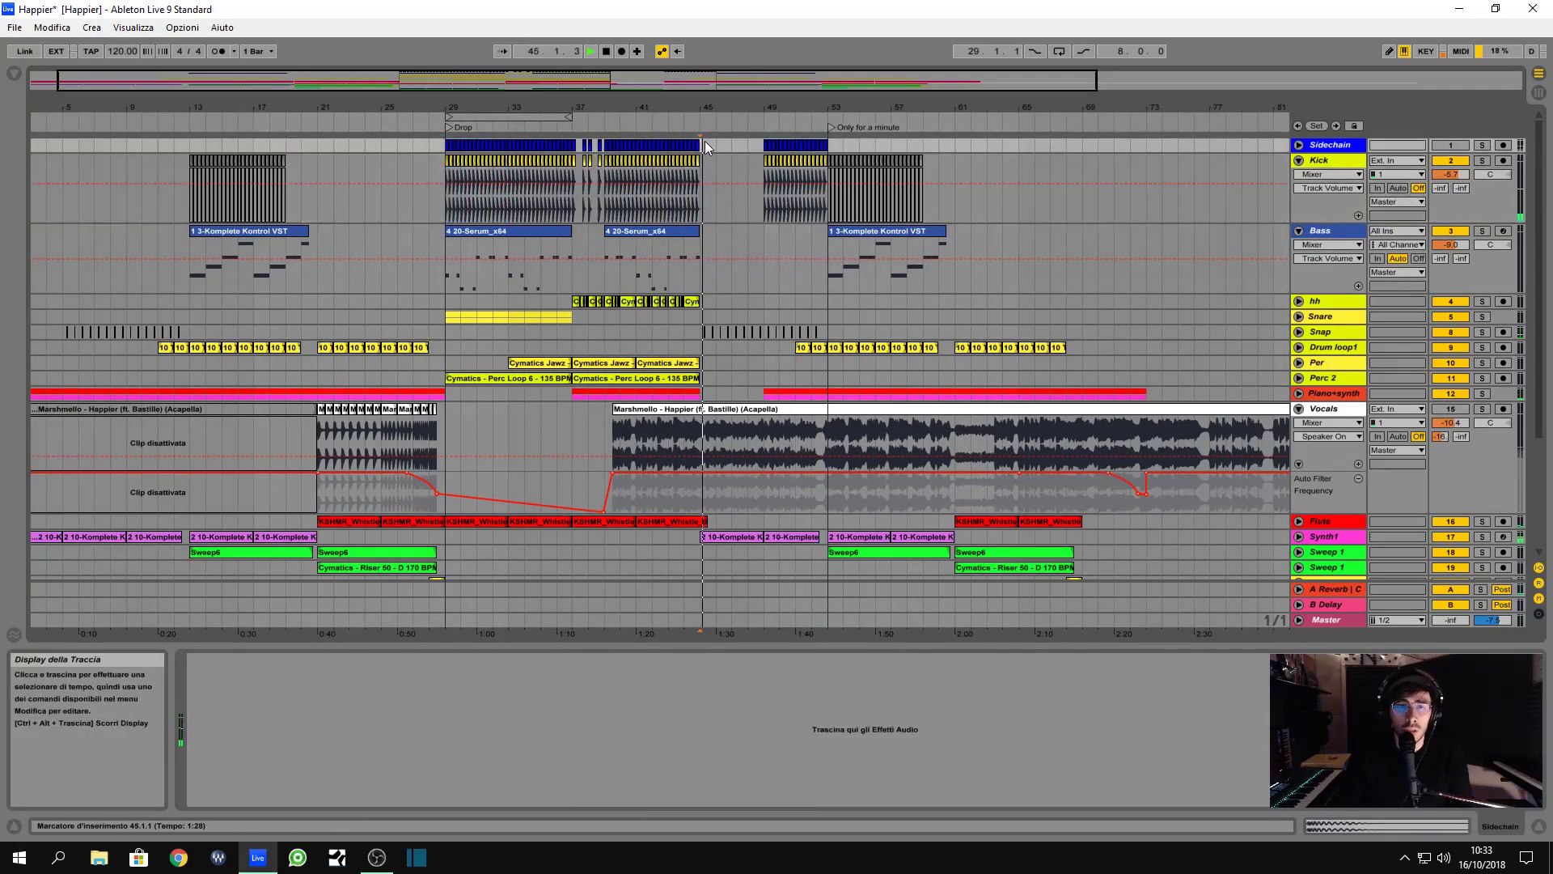
key("plus")
key("ctrl+v")
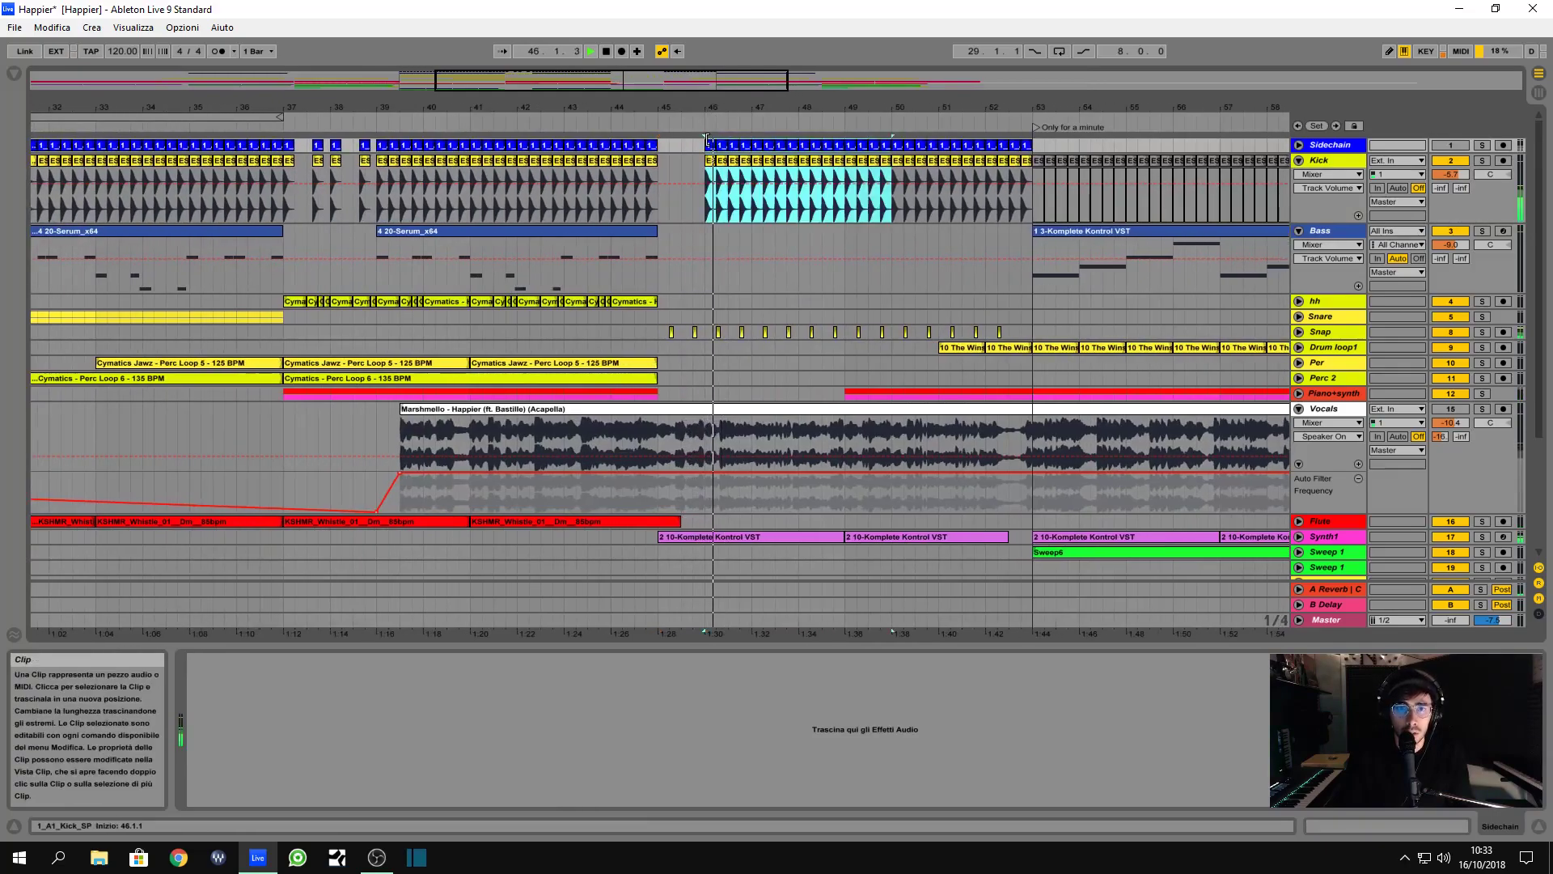
- Inspect the Piano+synth group around bars 49–53
scroll(1070, 246, "down", 2)
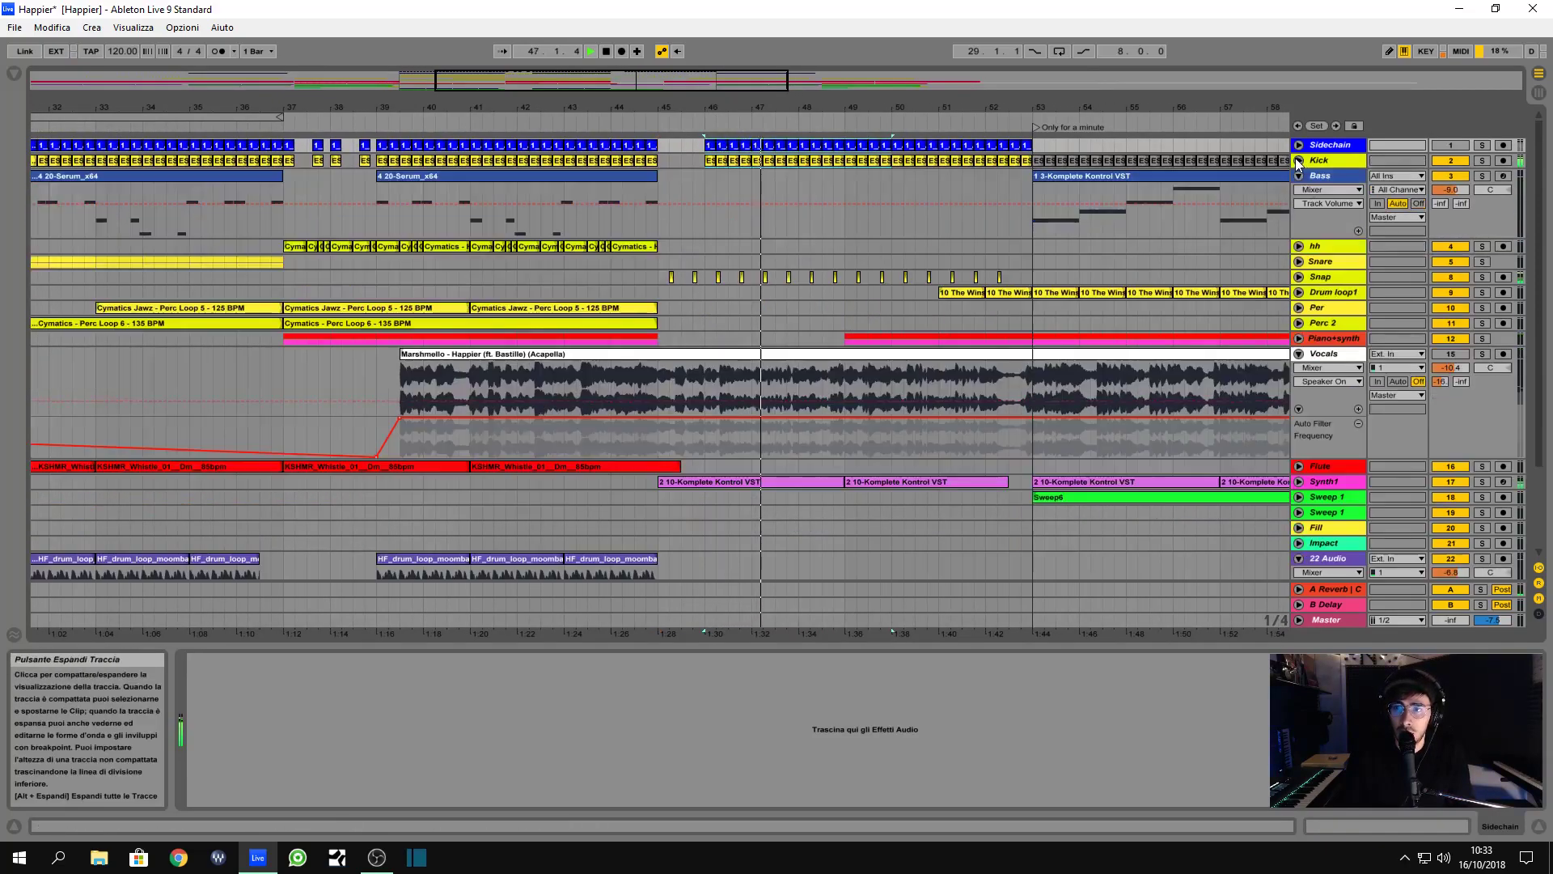
scroll(1066, 246, "down", 4)
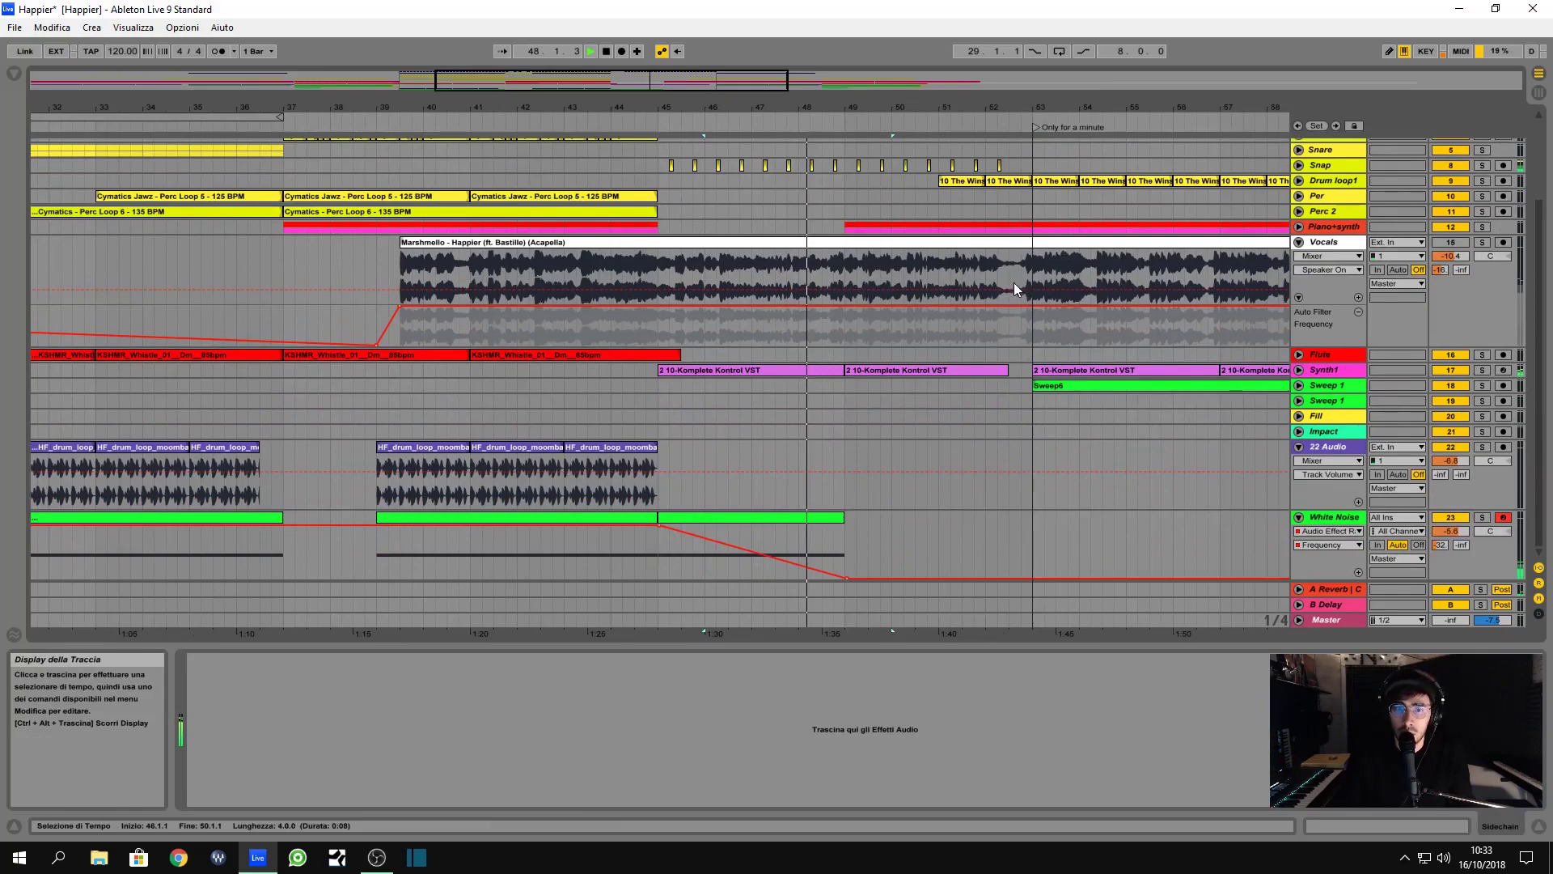
scroll(1014, 285, "up", 4)
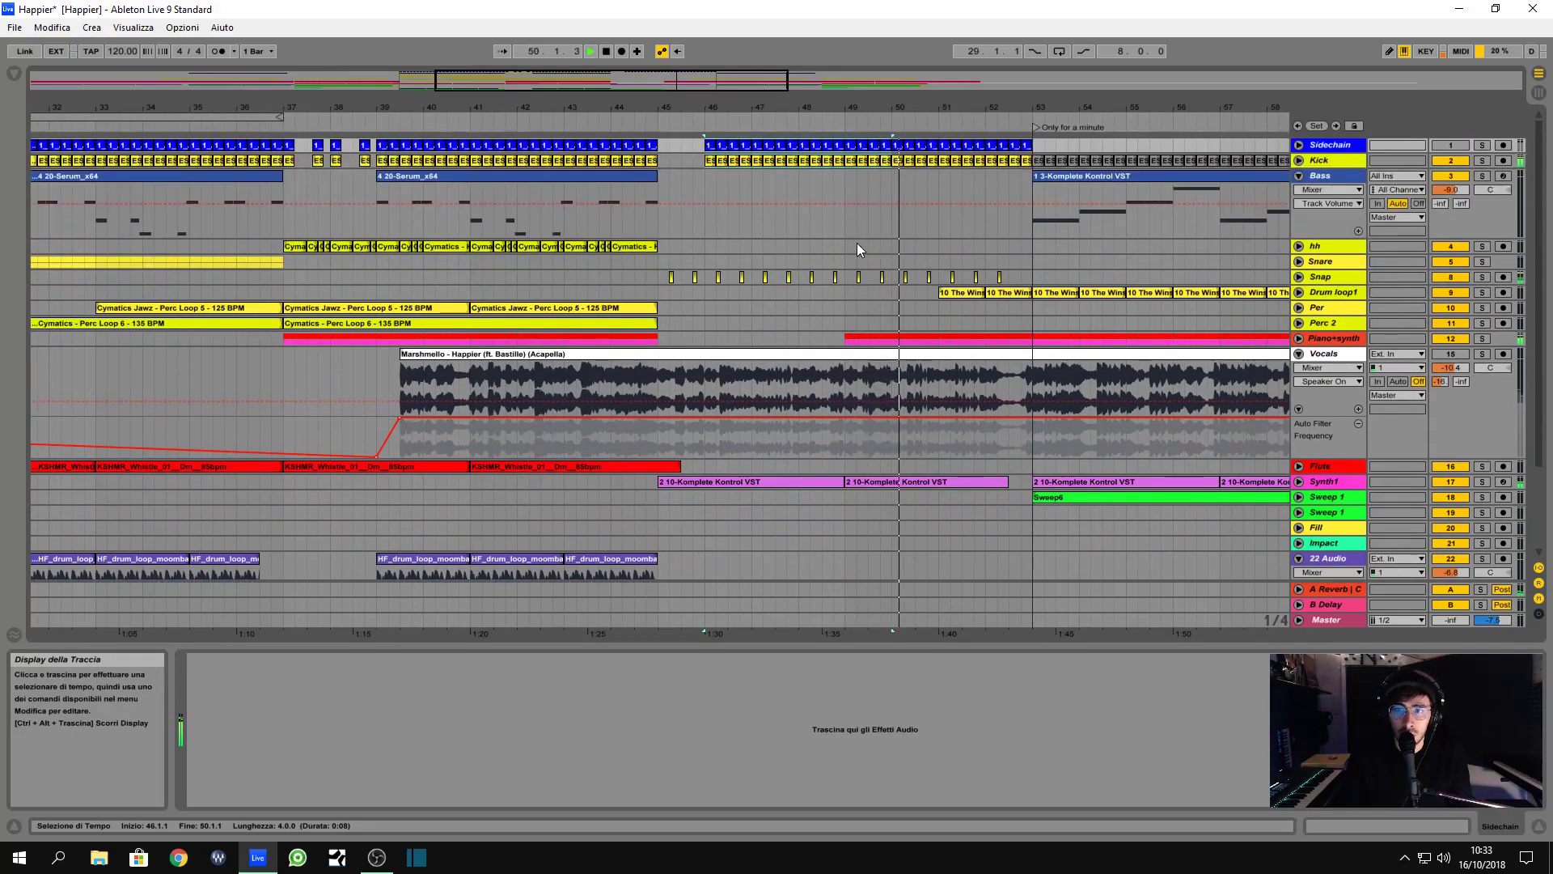
left_click(1298, 338)
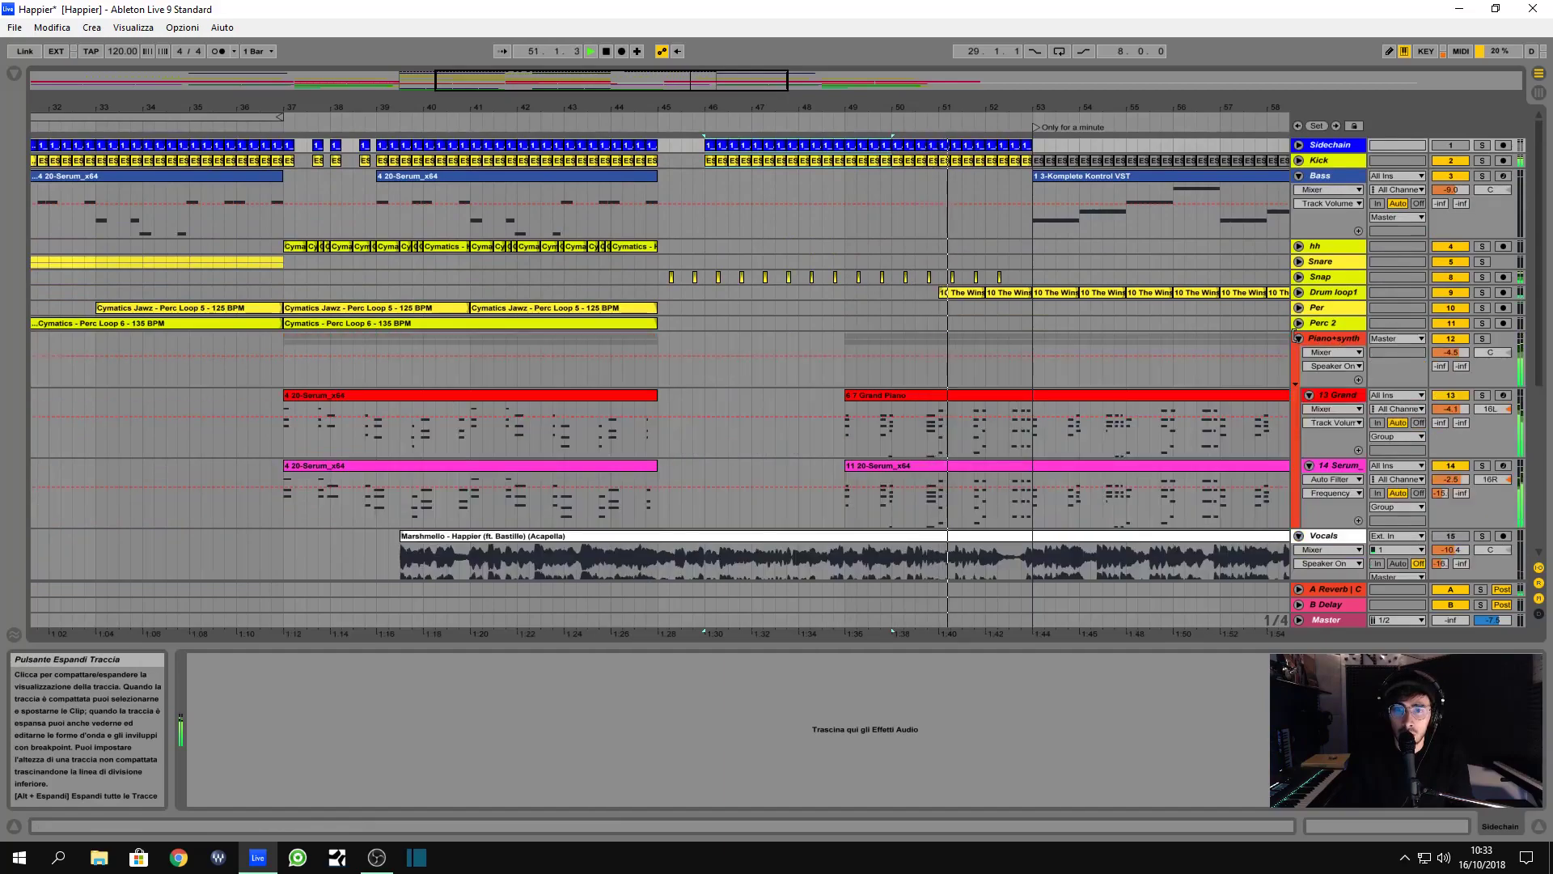
left_click(844, 346)
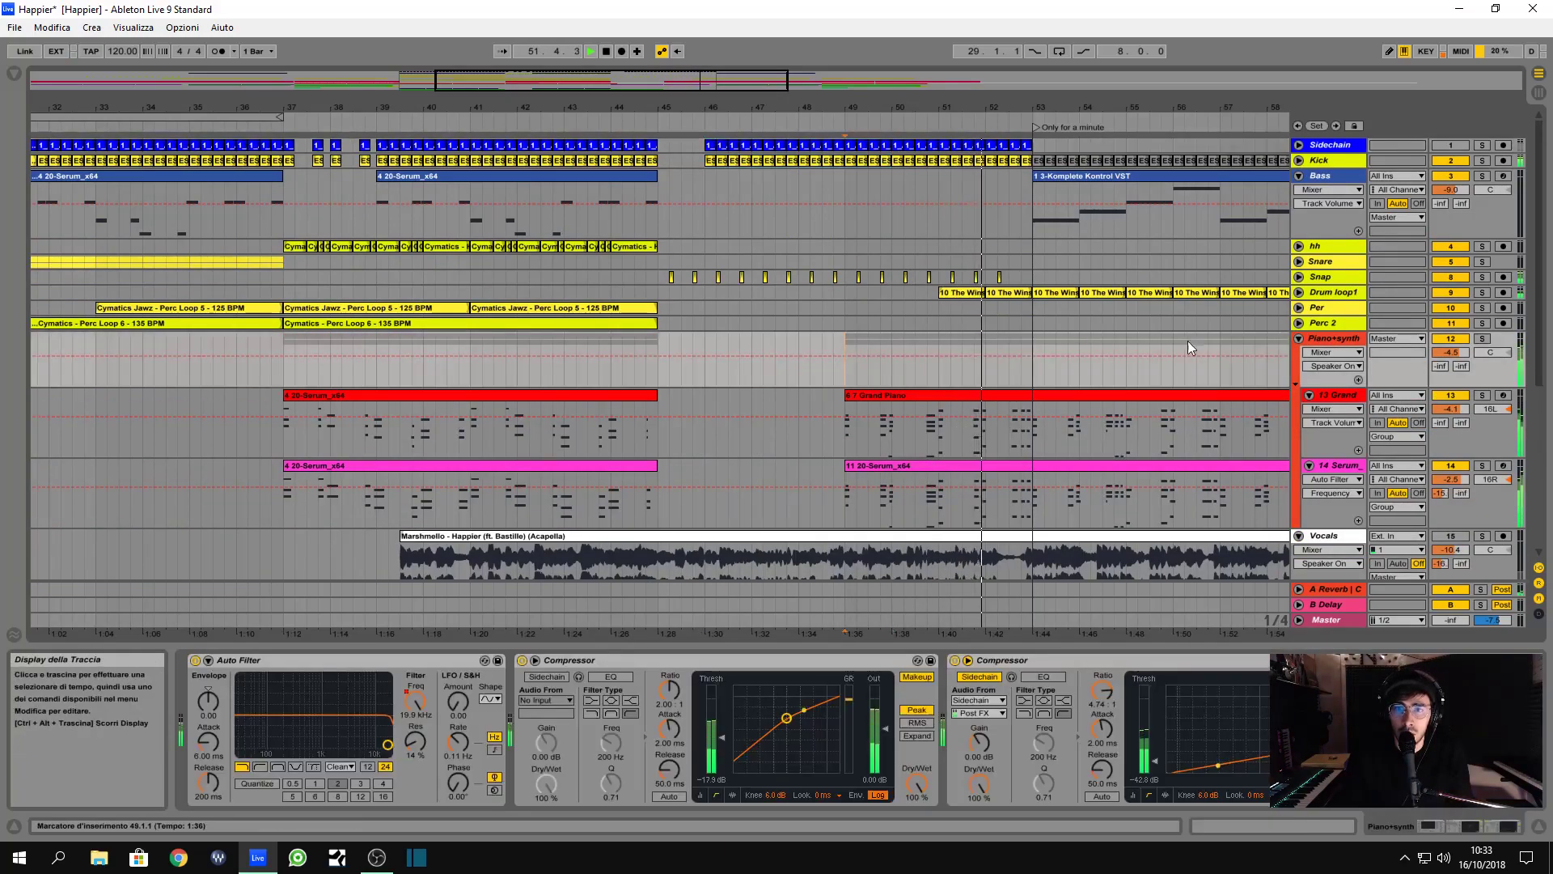
left_click(1298, 338)
left_click(1038, 146)
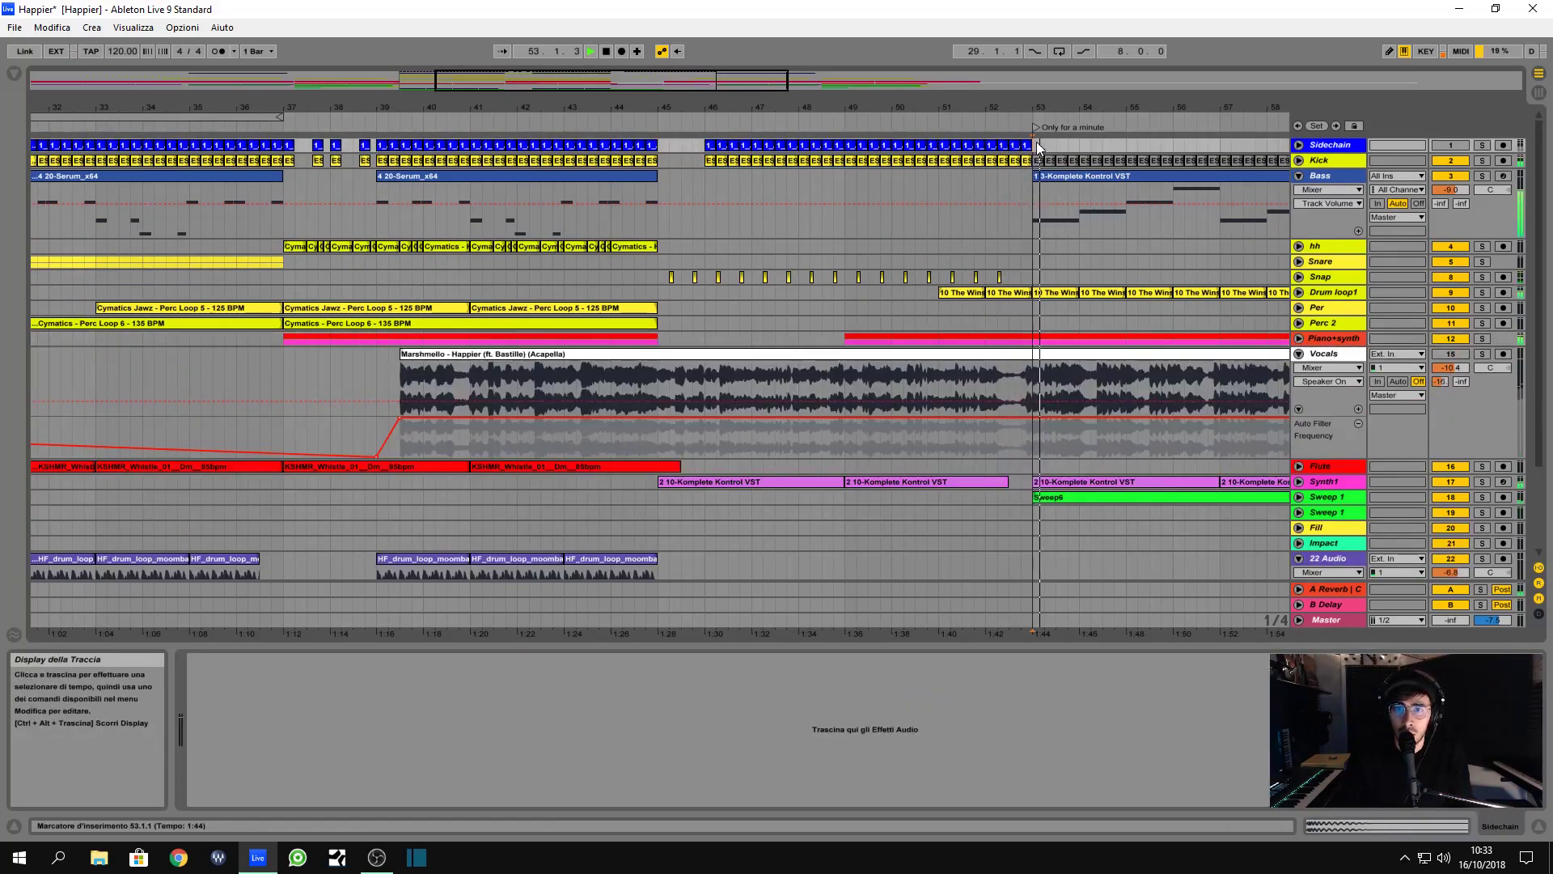
- Select Sidechain and Kick from bar 46 to 53 and duplicate them onward to bar 61
left_click_drag(701, 147, 861, 166)
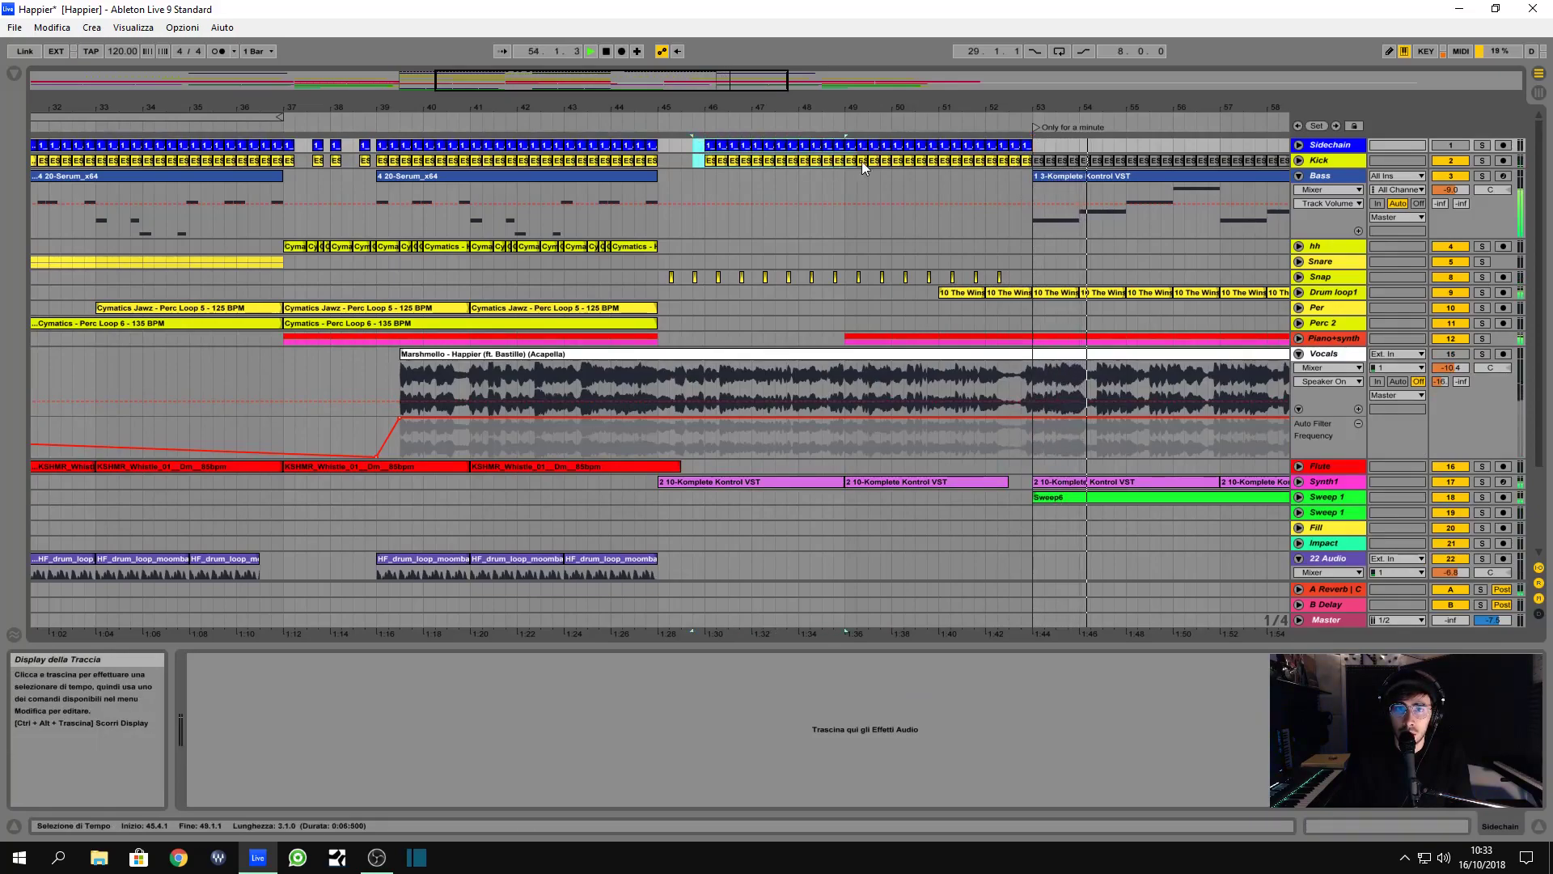
left_click(1029, 161)
key("ctrl+f")
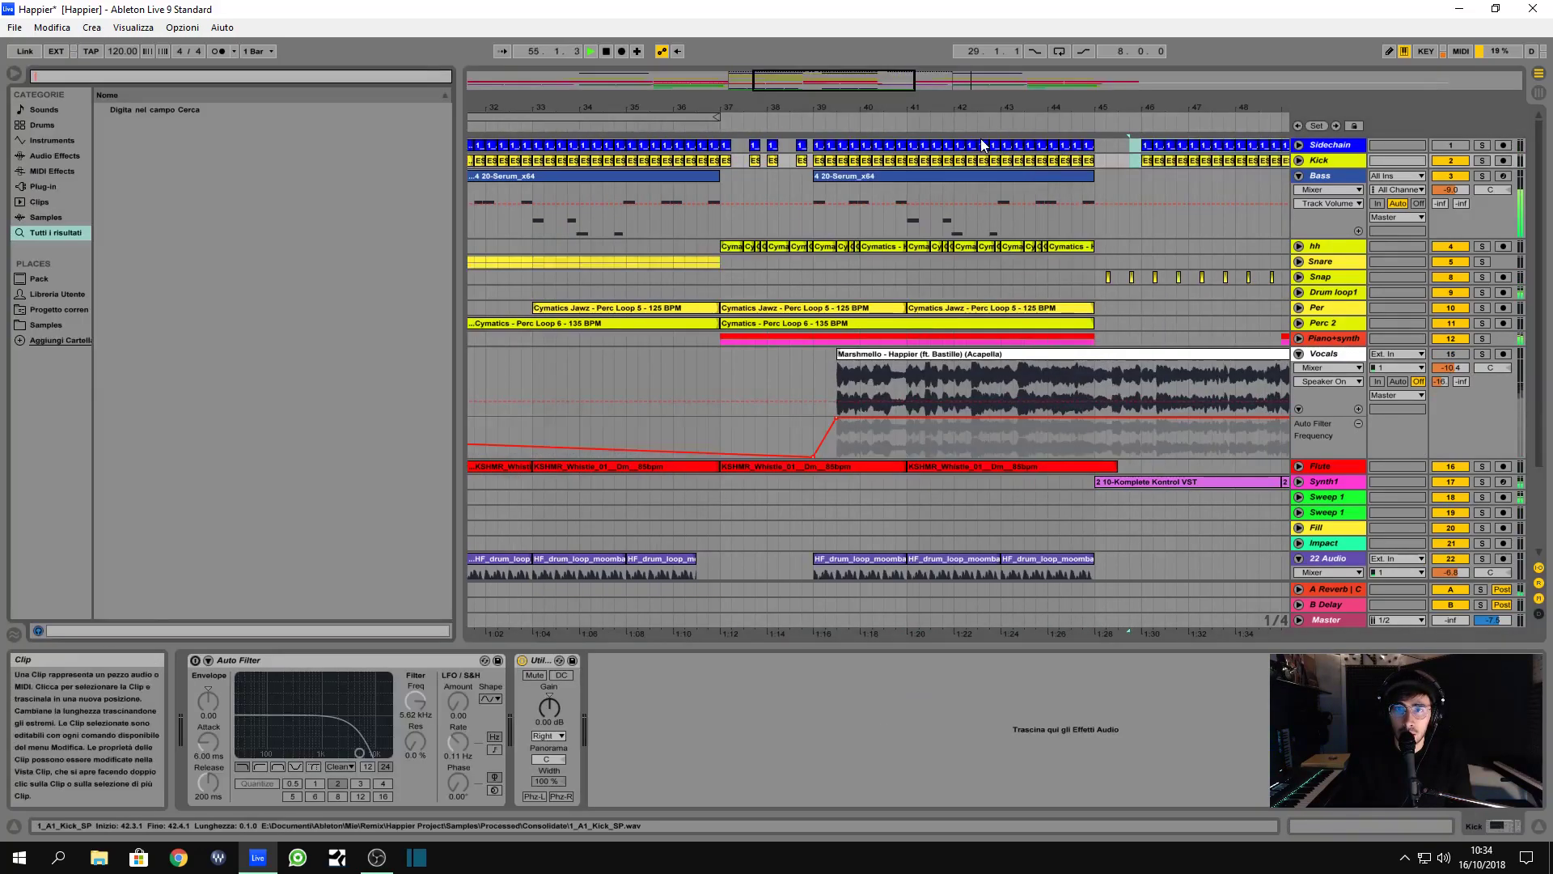
key("ctrl+alt+b")
left_click(696, 153)
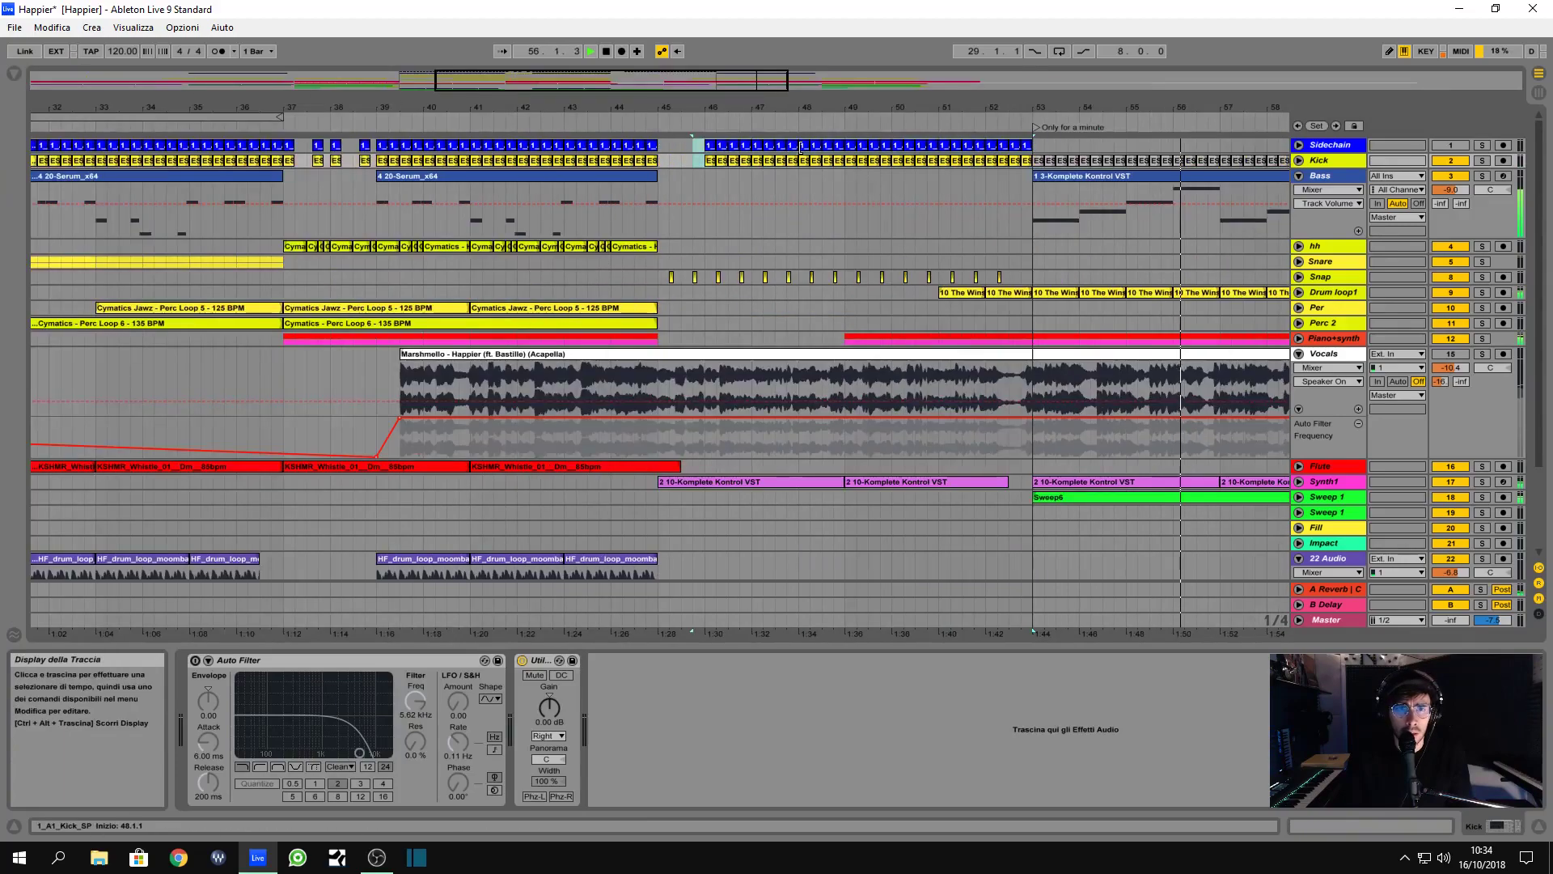
left_click(704, 147)
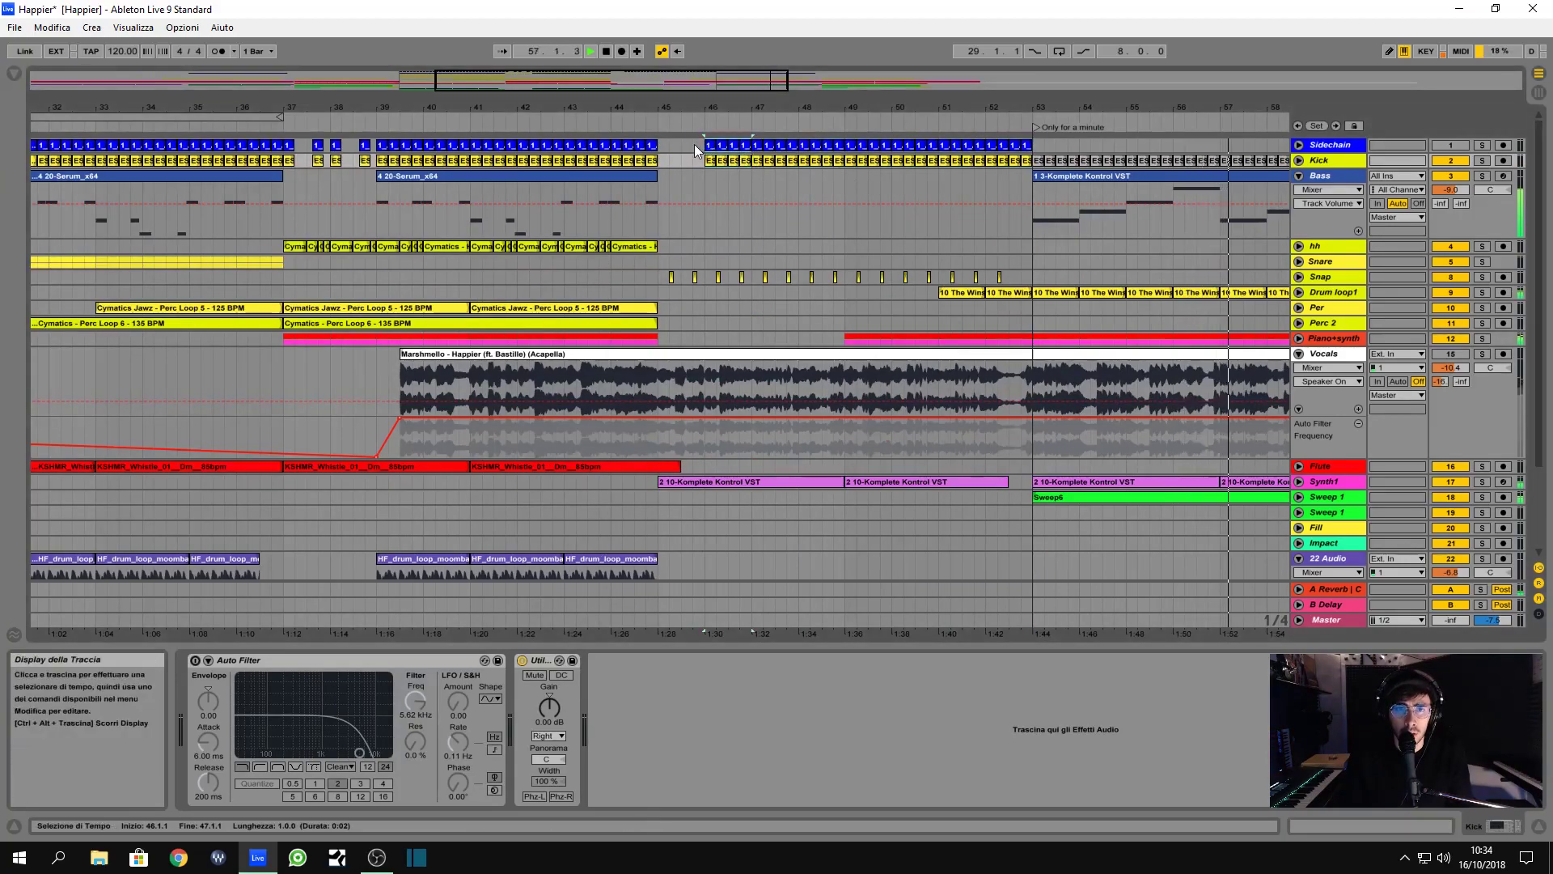
left_click_drag(704, 147, 1053, 165)
key("ctrl+d")
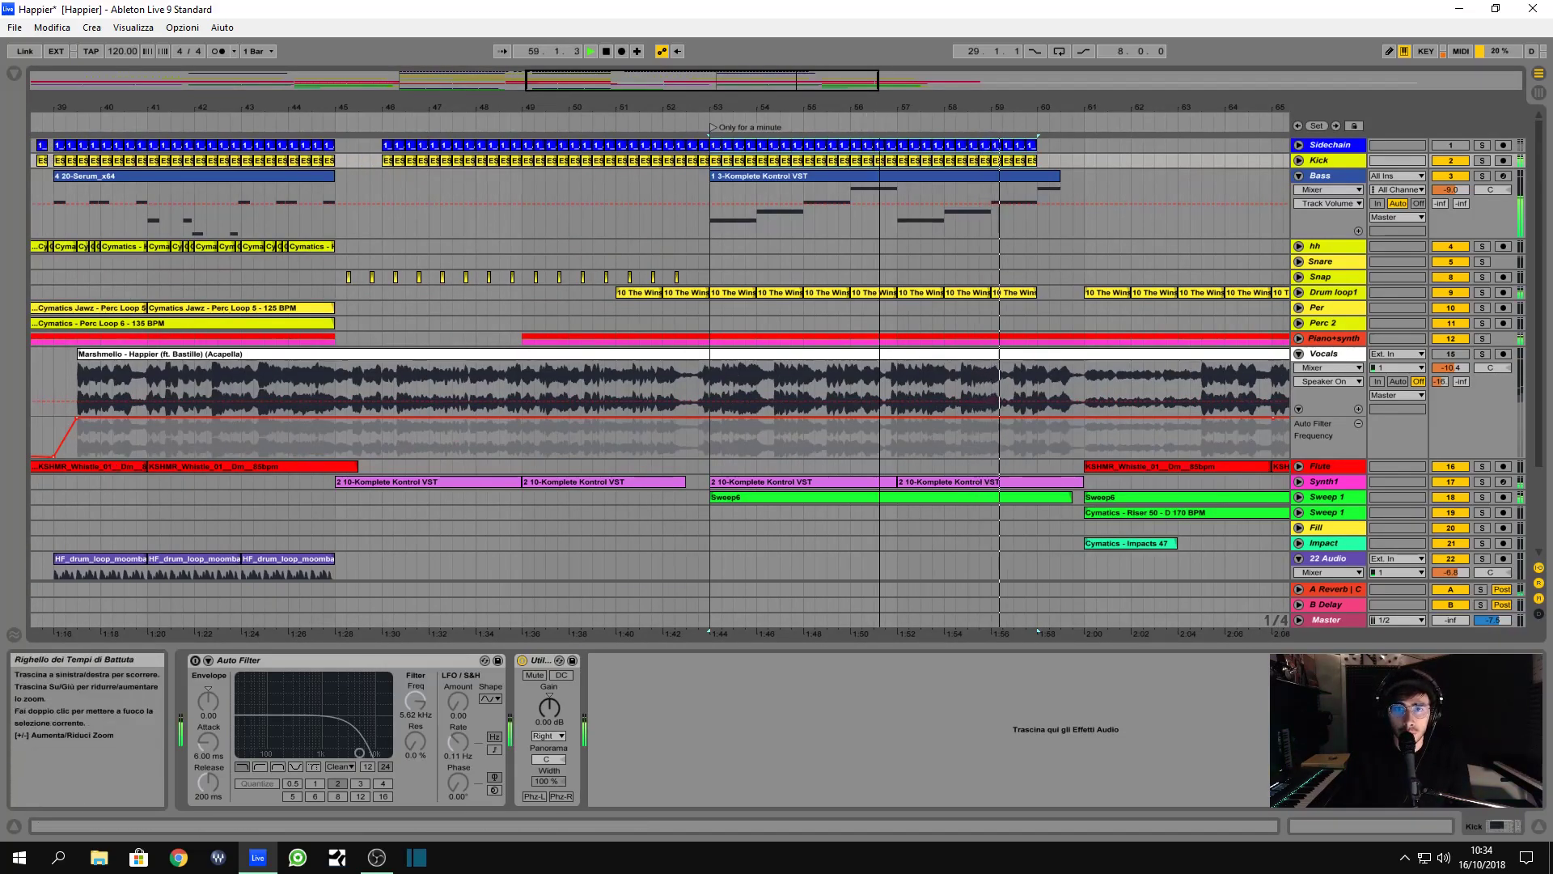
left_click_drag(930, 118, 727, 104)
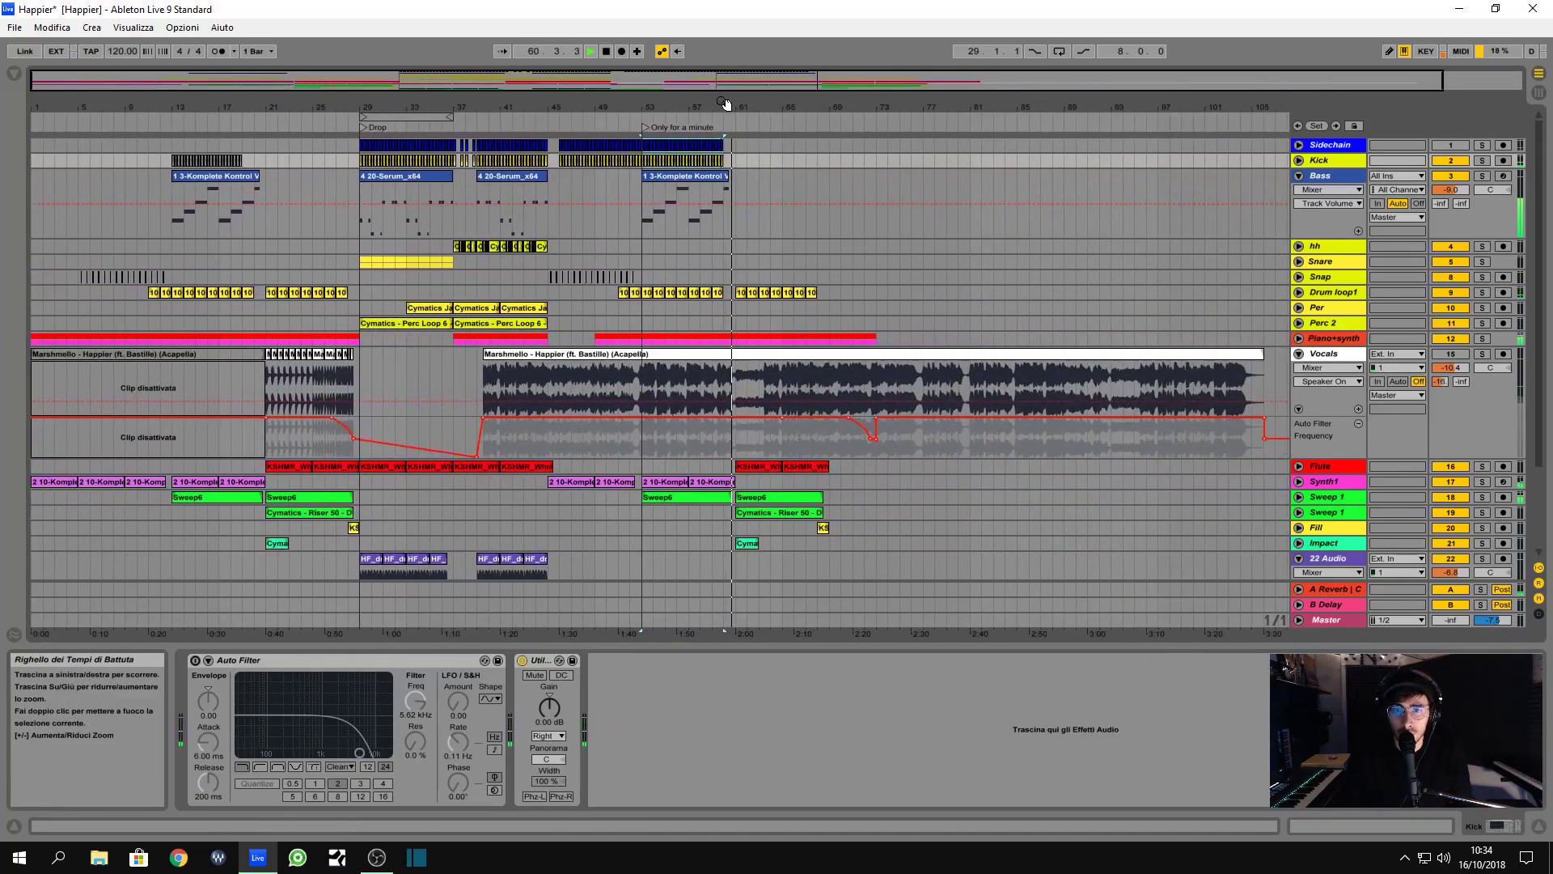
- Split the vocal clip at bar 61 and move the split-off acapella piece to bar 63
left_click(731, 145)
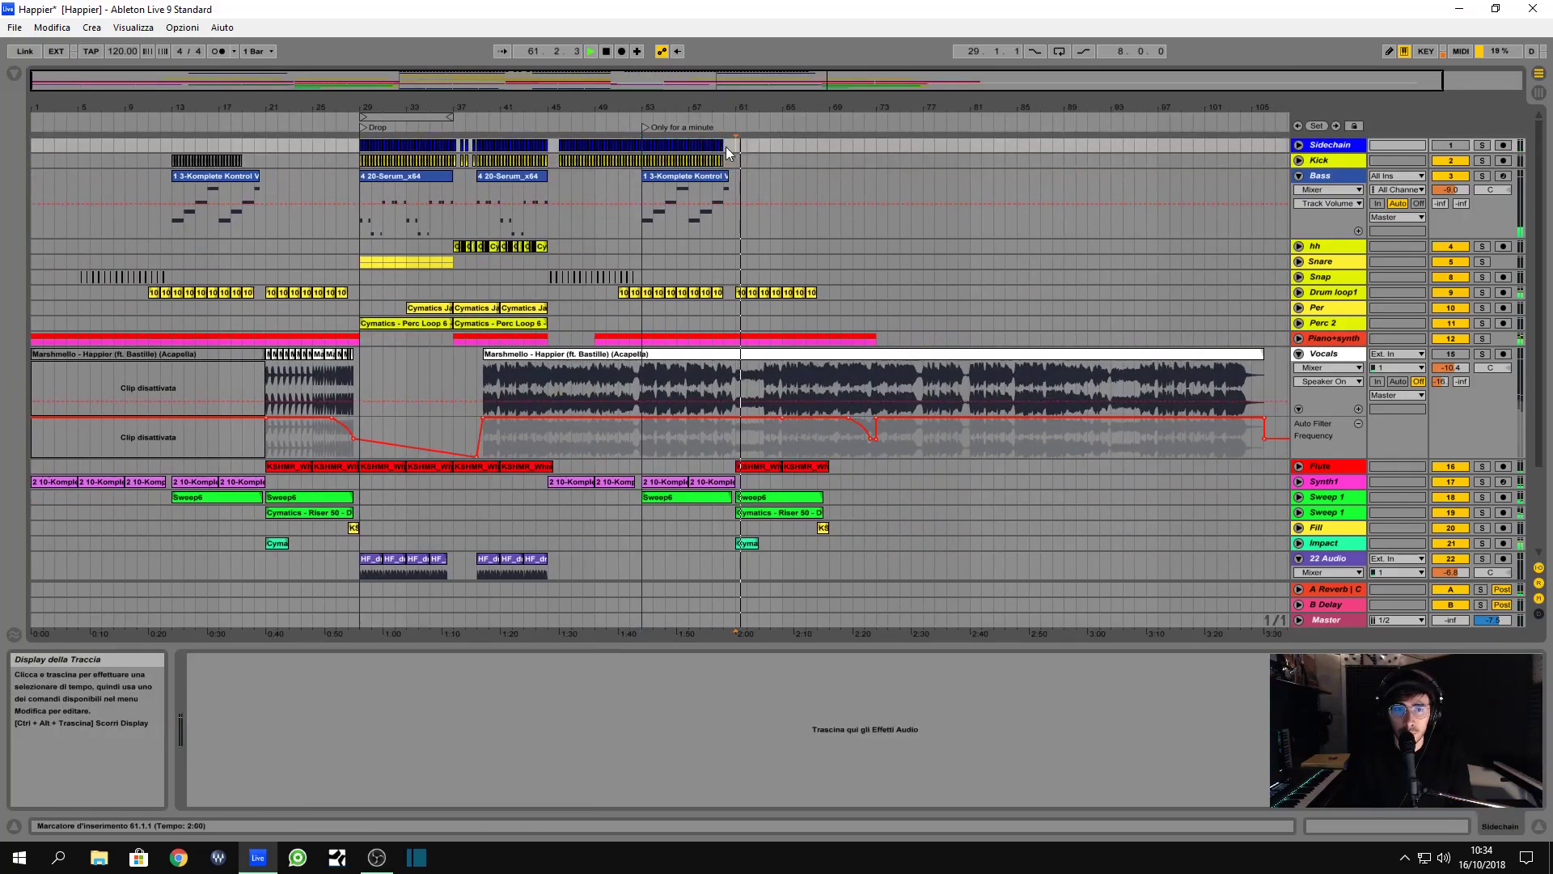
left_click(739, 380)
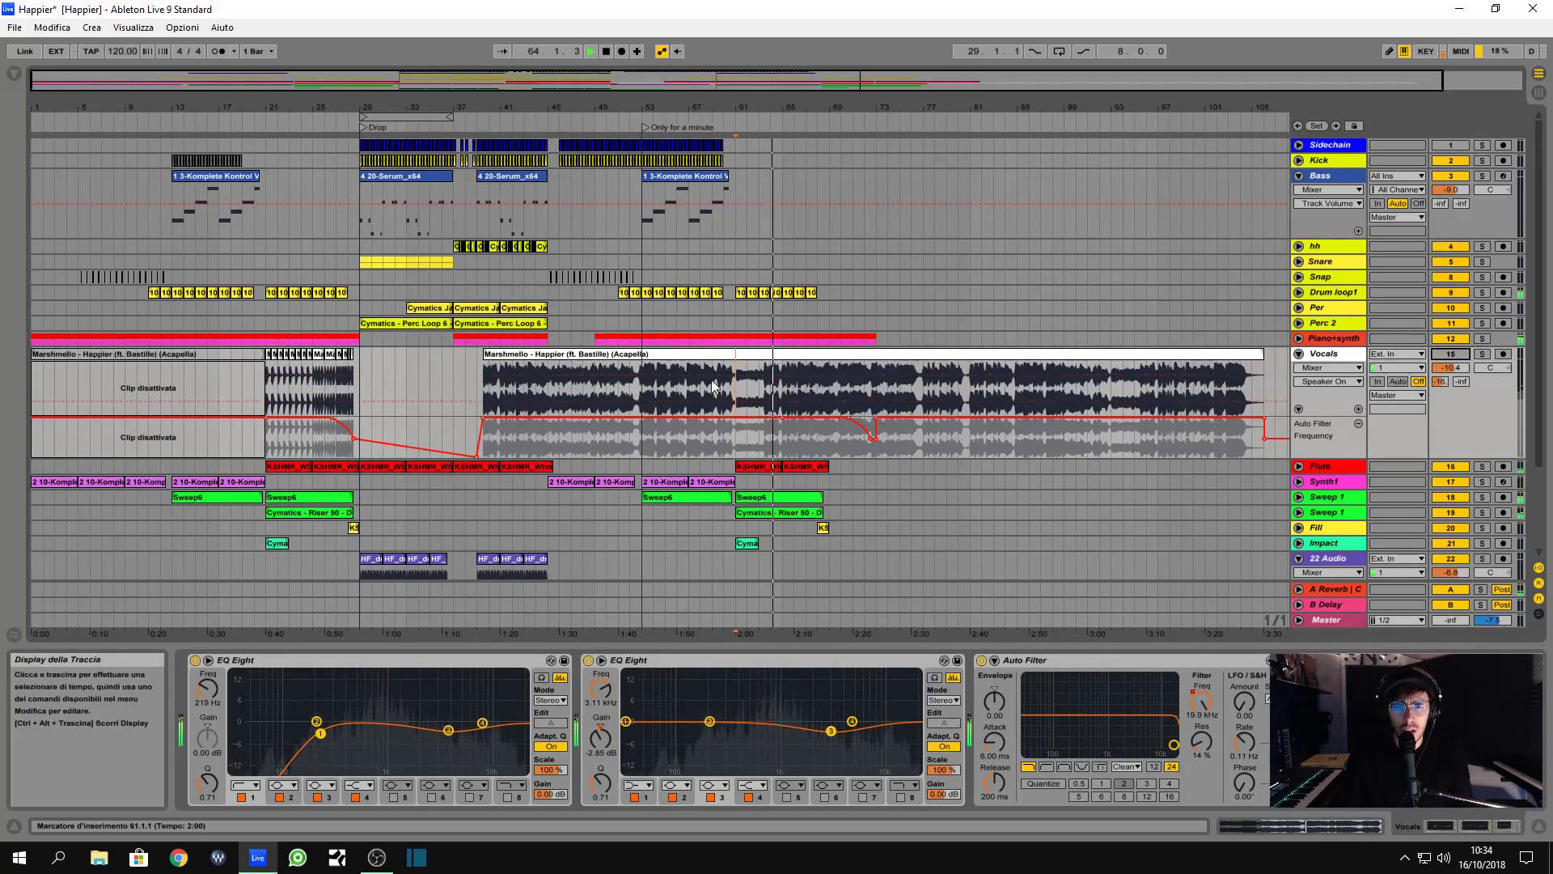
key("ctrl+e")
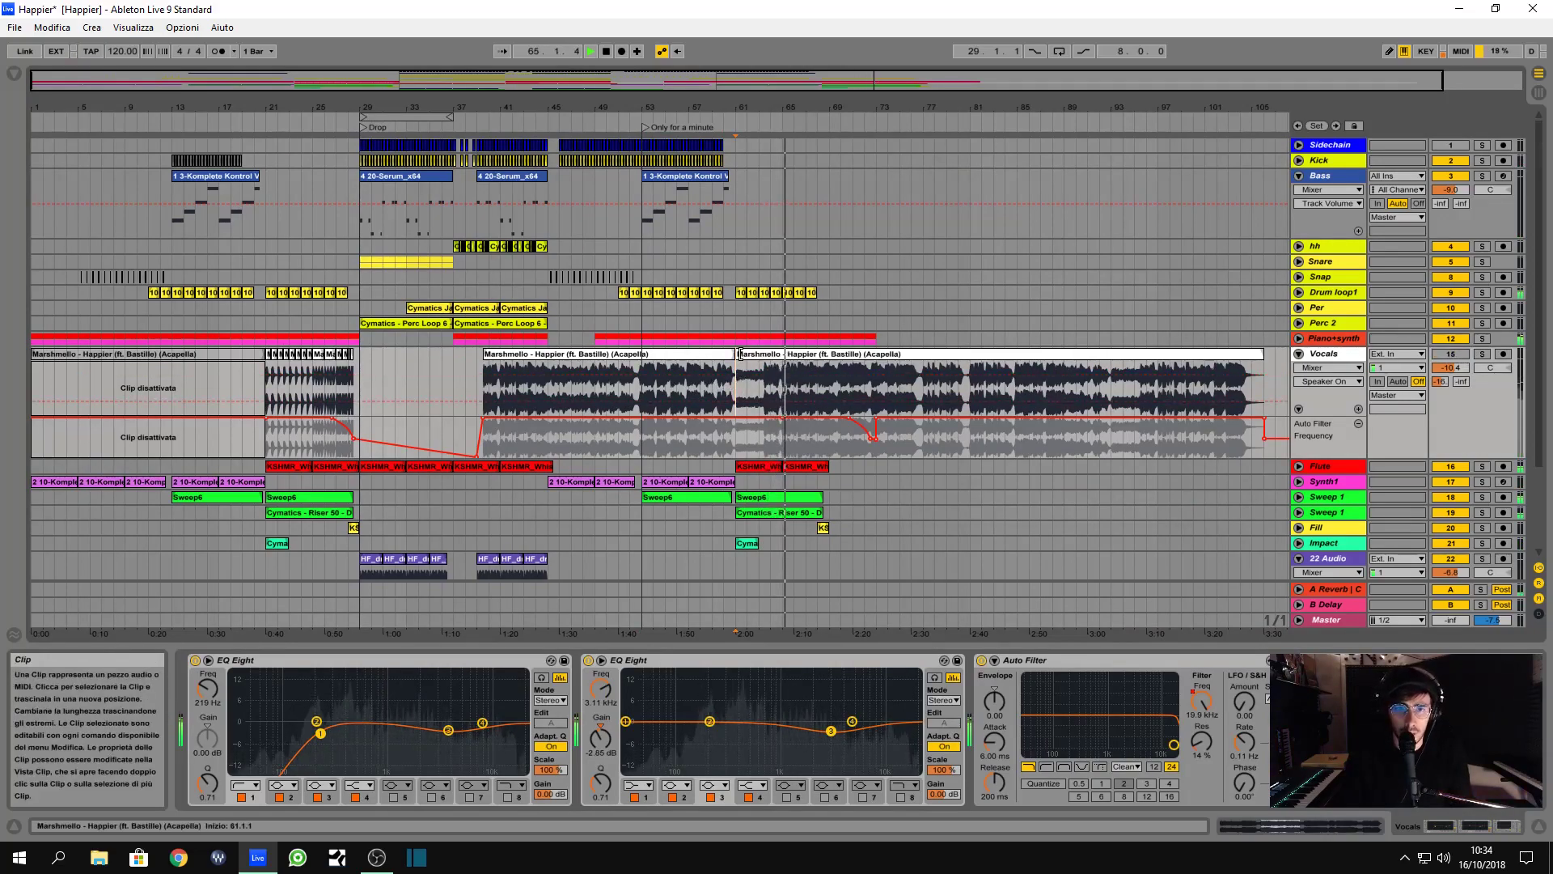
left_click_drag(739, 355, 760, 356)
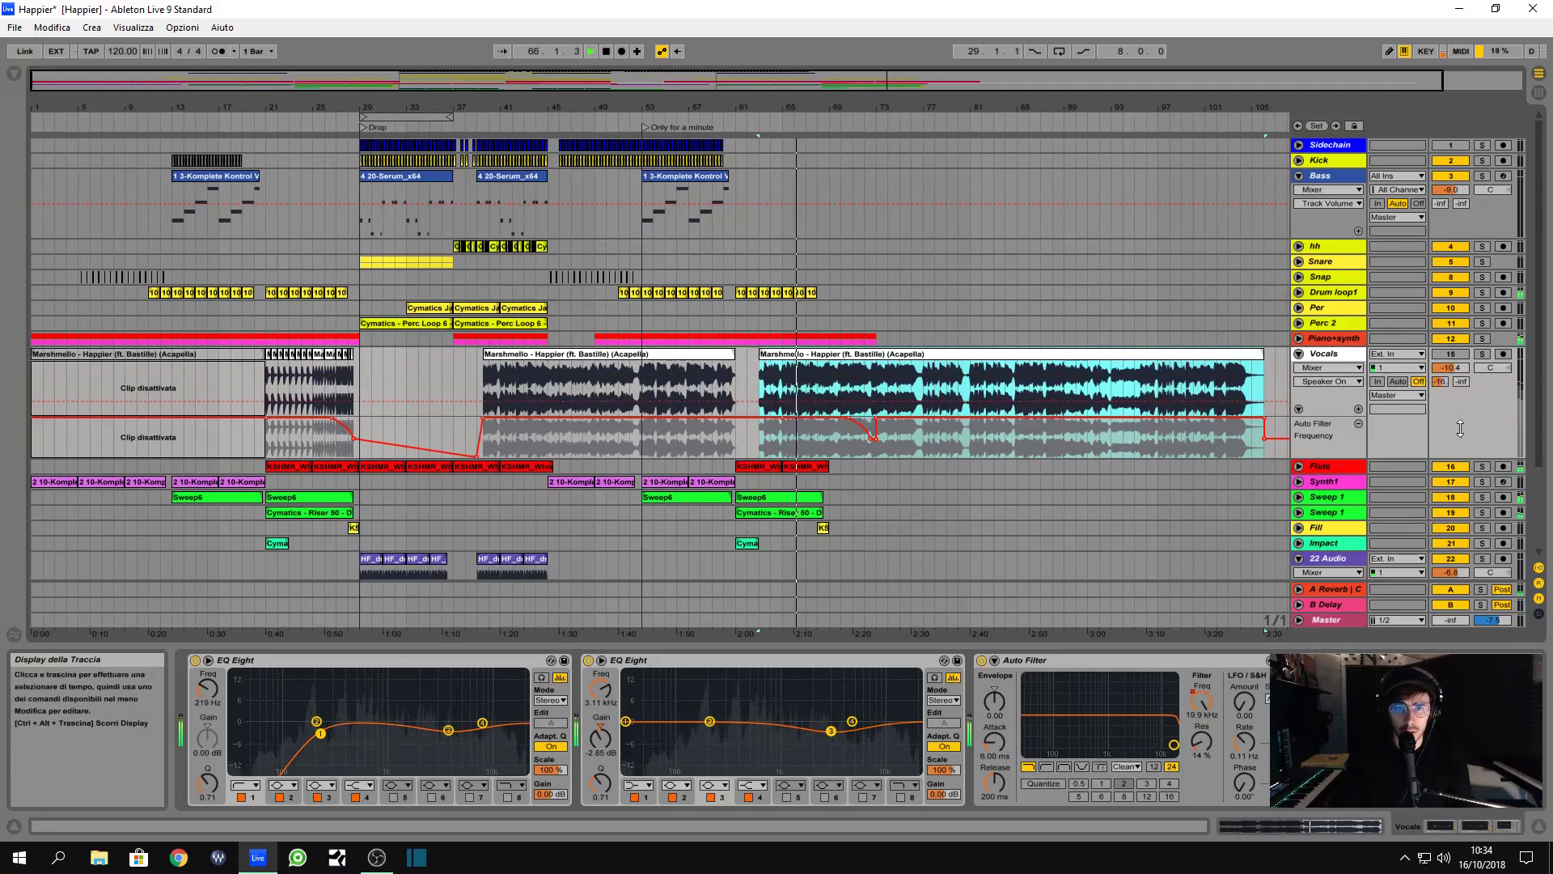
left_click(1459, 361)
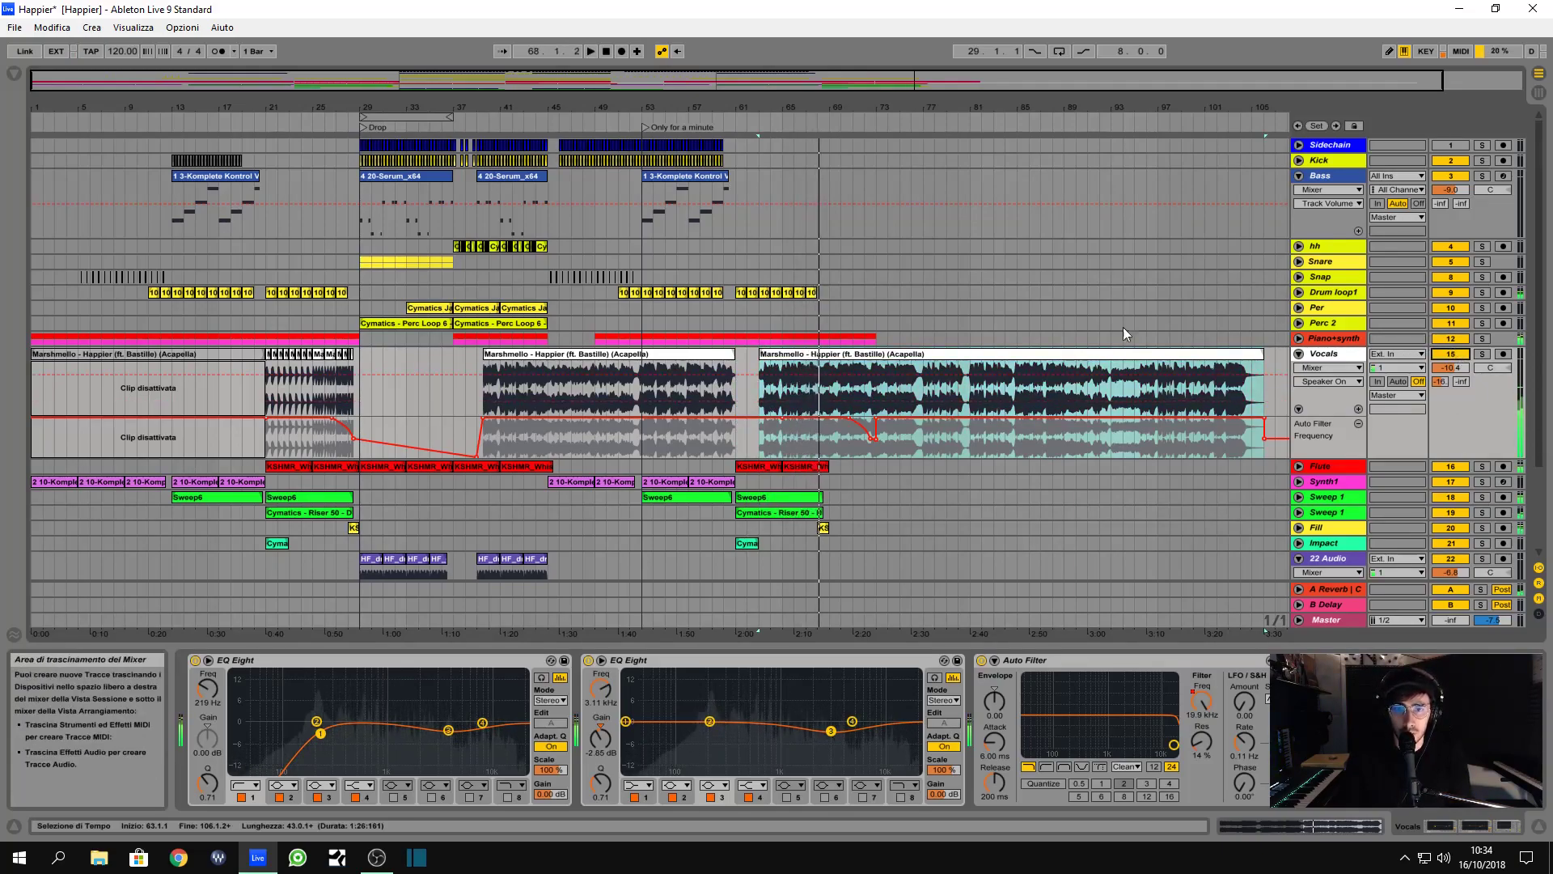
- Split the acapella near bar 68 and move the remainder to start at 70.2.3
left_click_drag(817, 95, 817, 173)
left_click(807, 405)
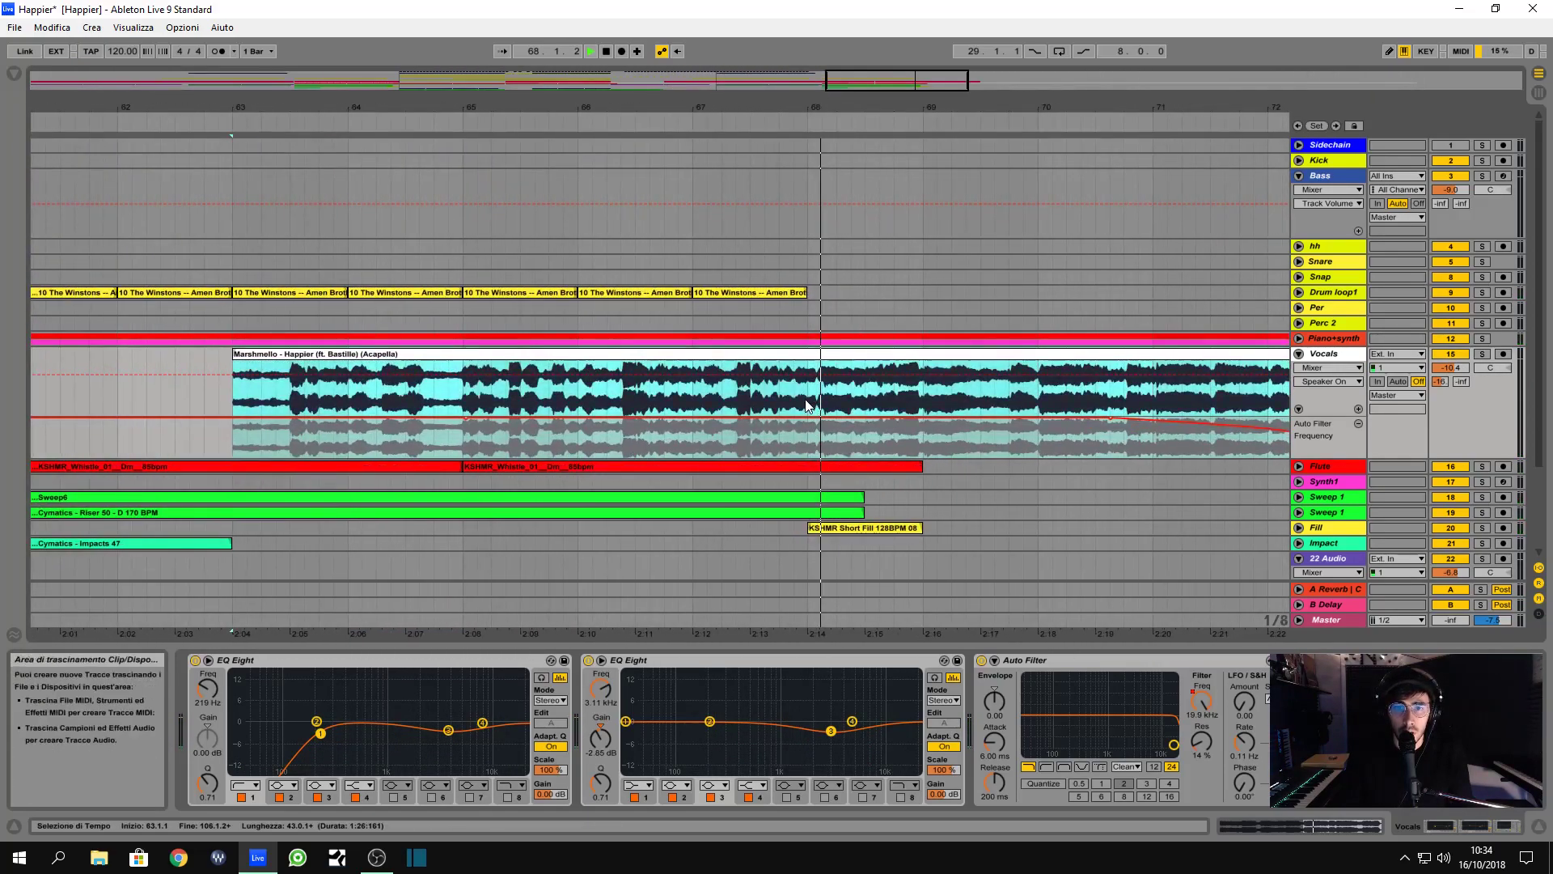
left_click(816, 396)
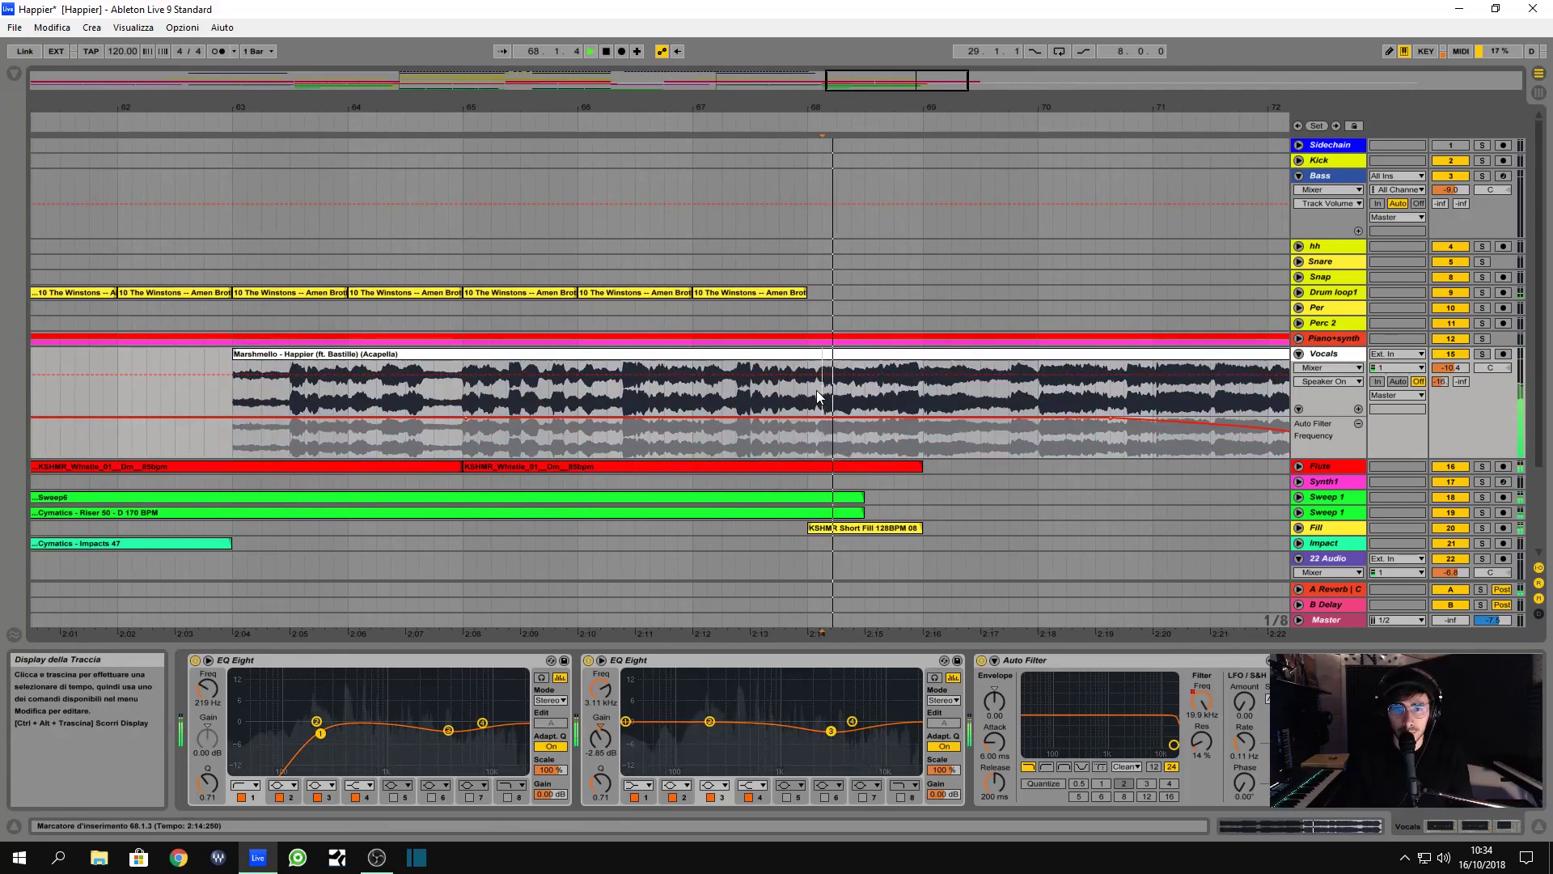
key("space")
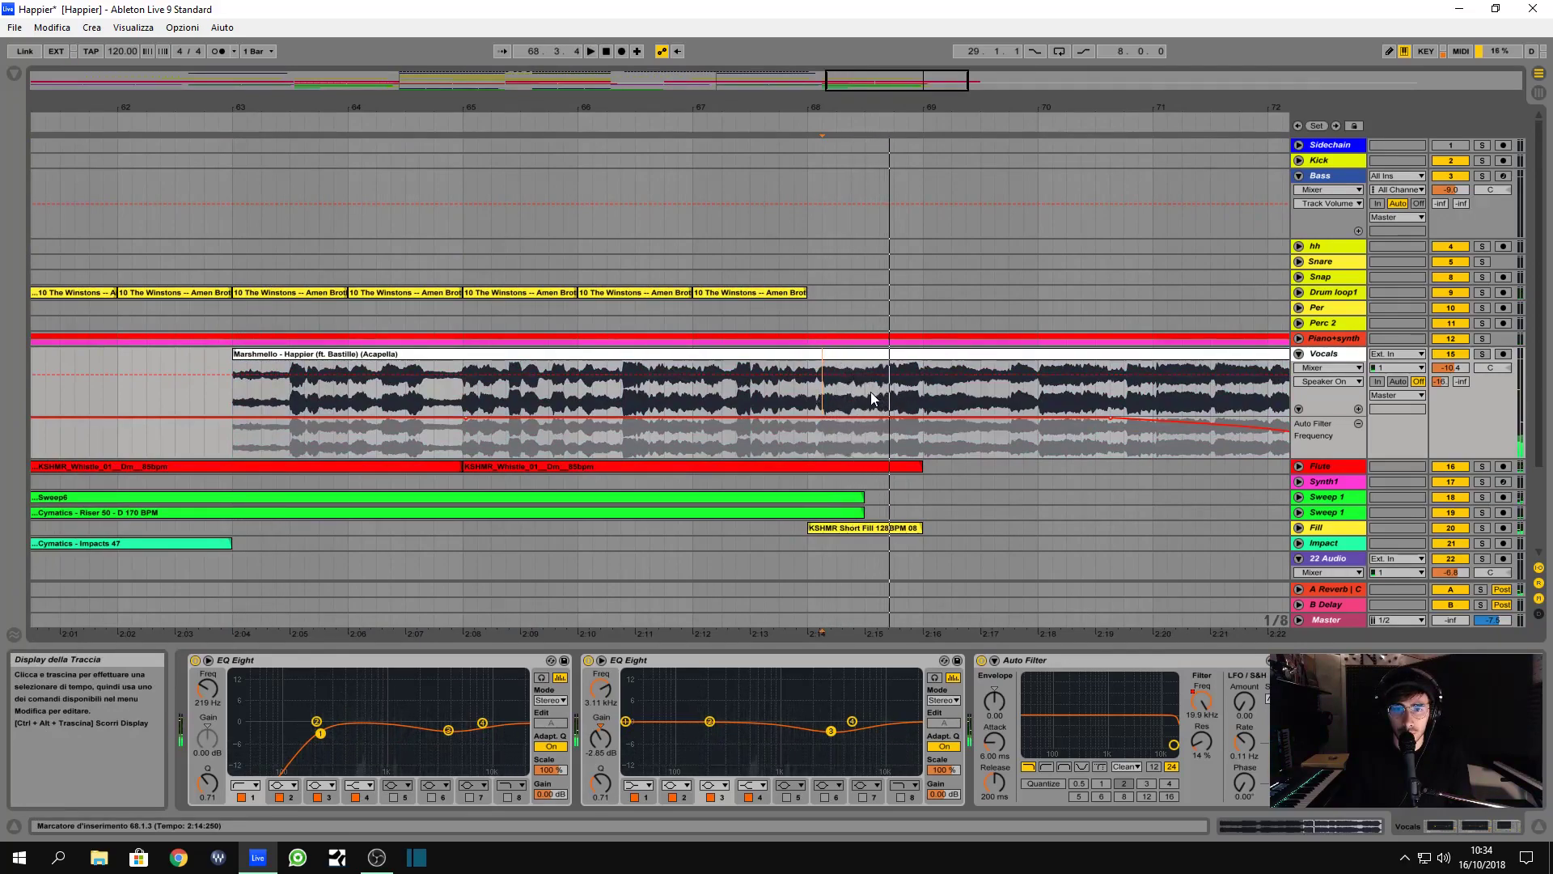
key("space")
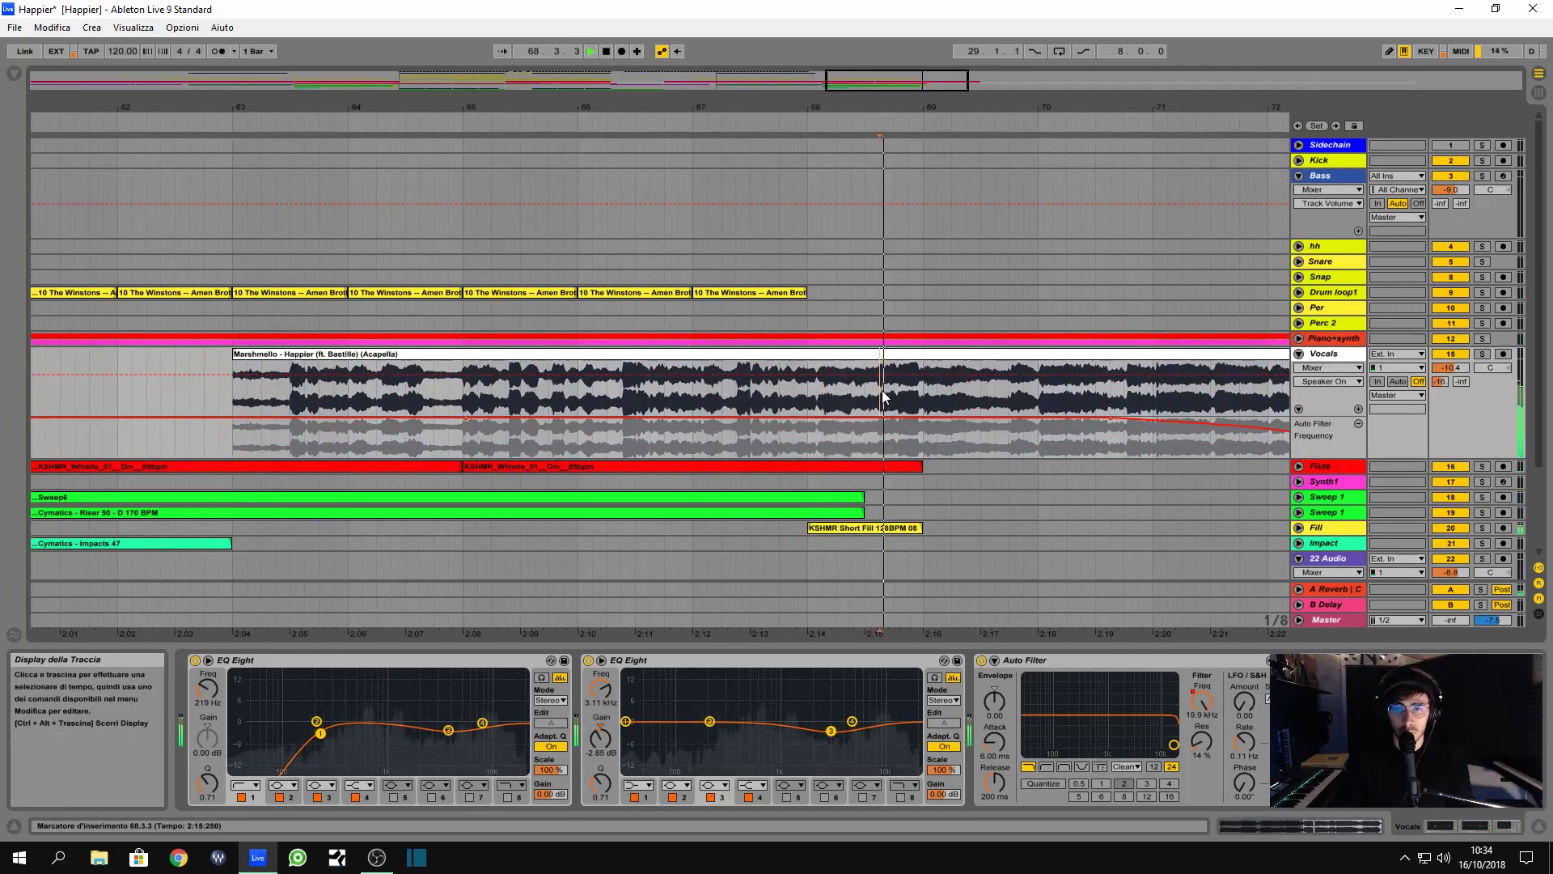
key("ctrl+e")
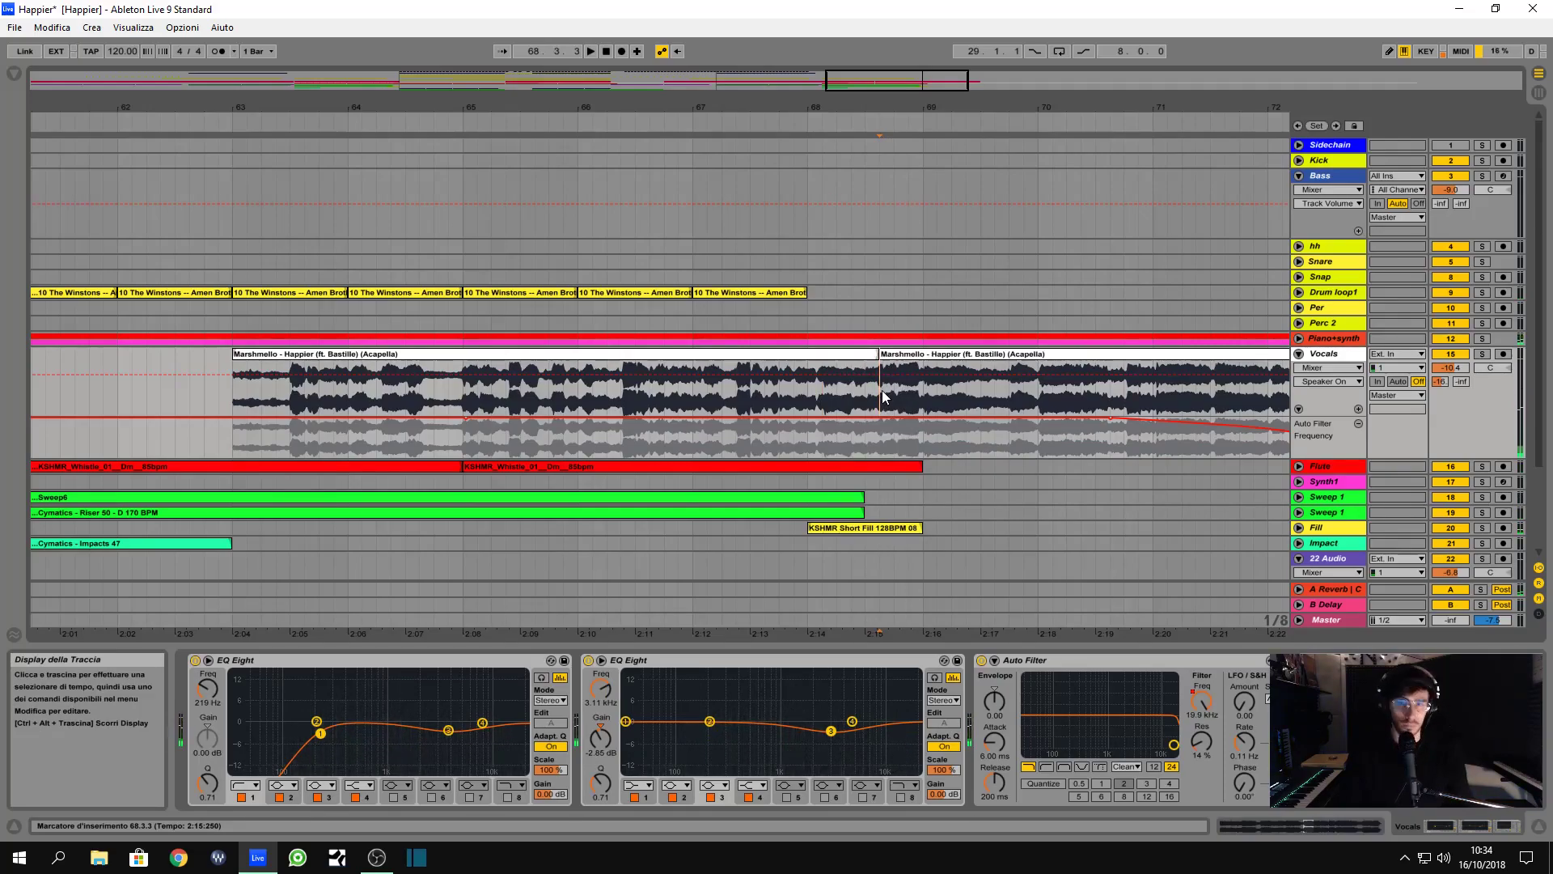
left_click_drag(881, 390, 1081, 364)
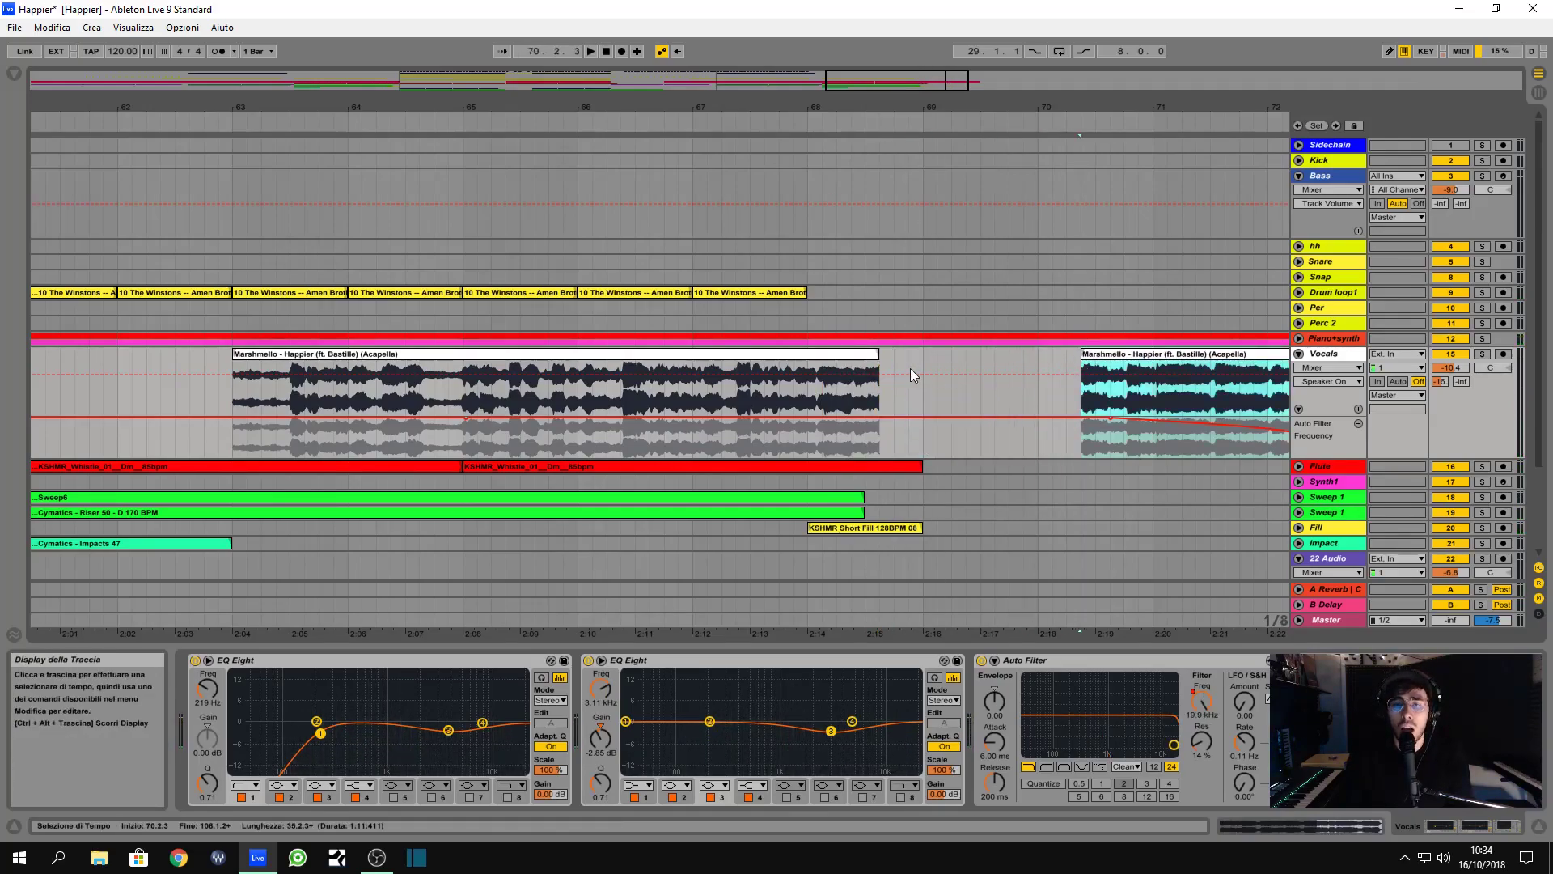
left_click(1347, 370)
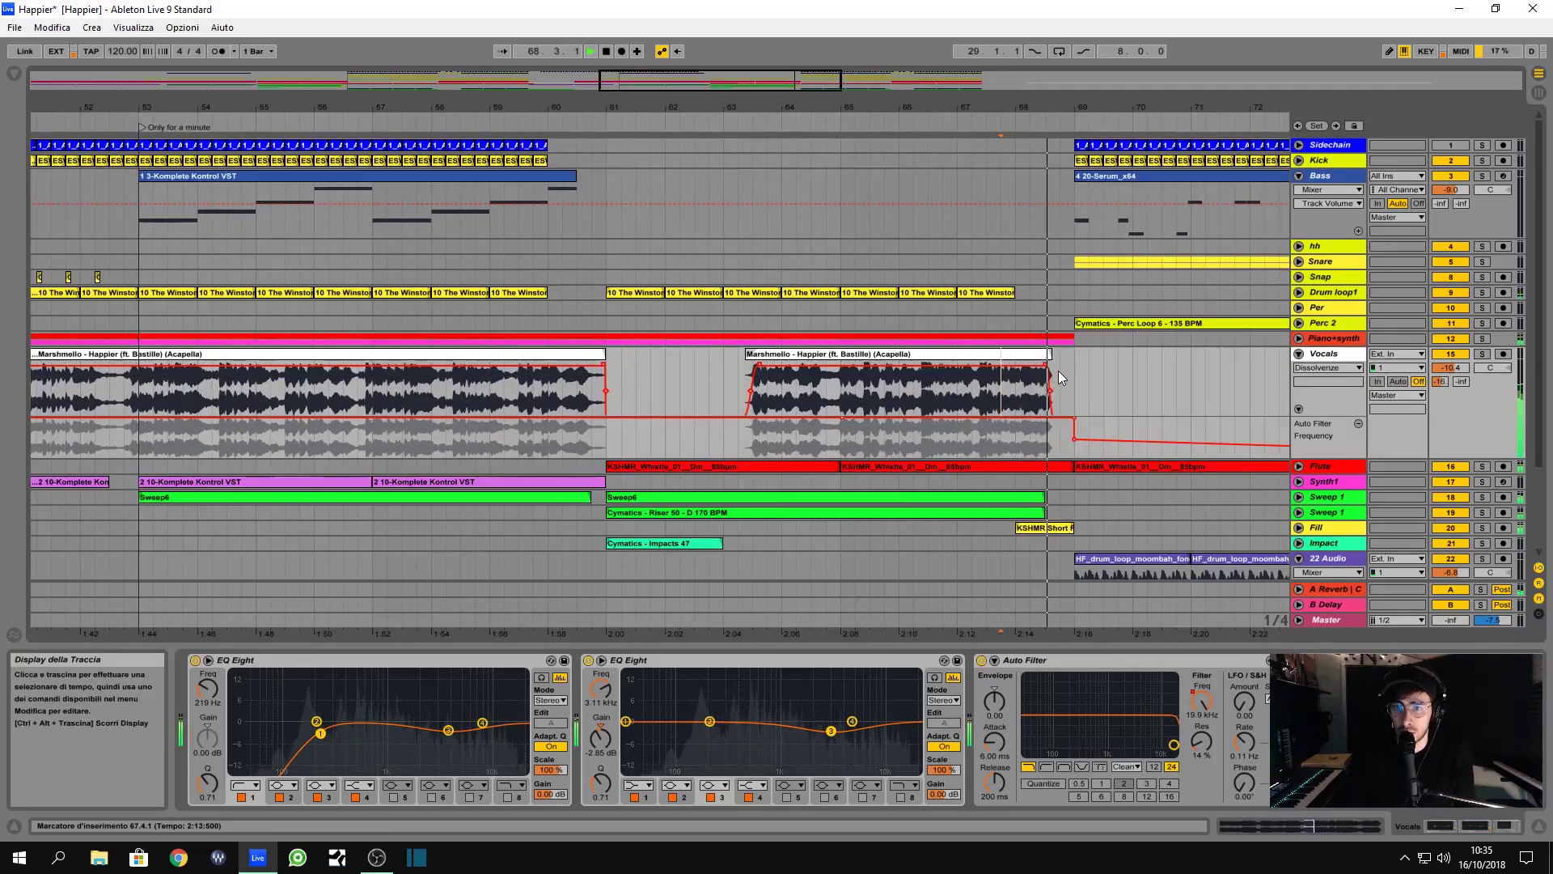
- Fold the Vocals track and select the White Noise clip at bars 29–37
key("minus")
key("minus")
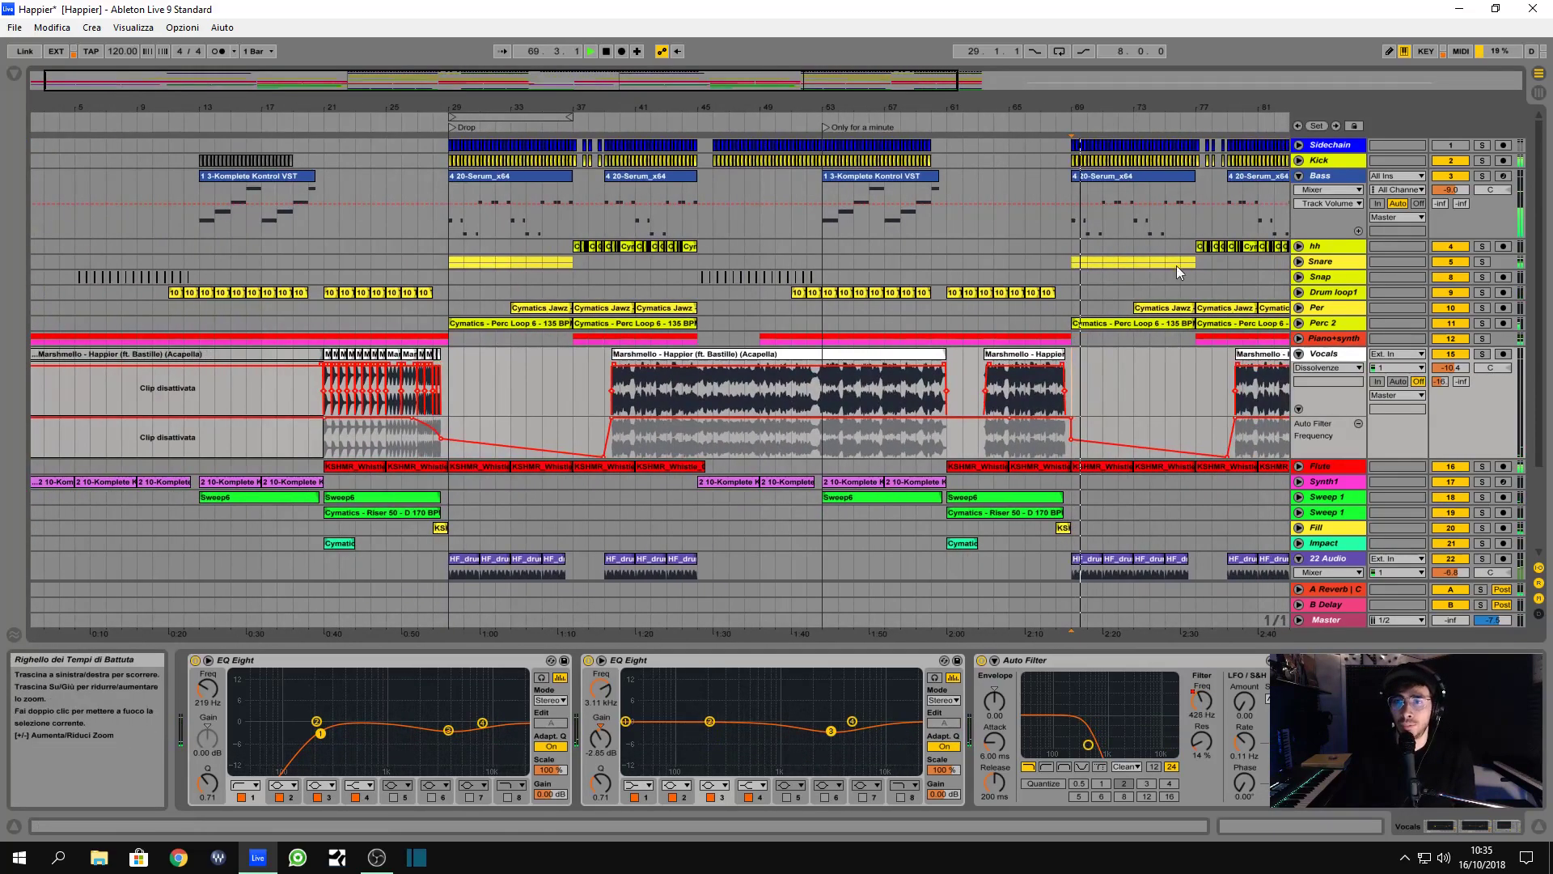
left_click(1299, 353)
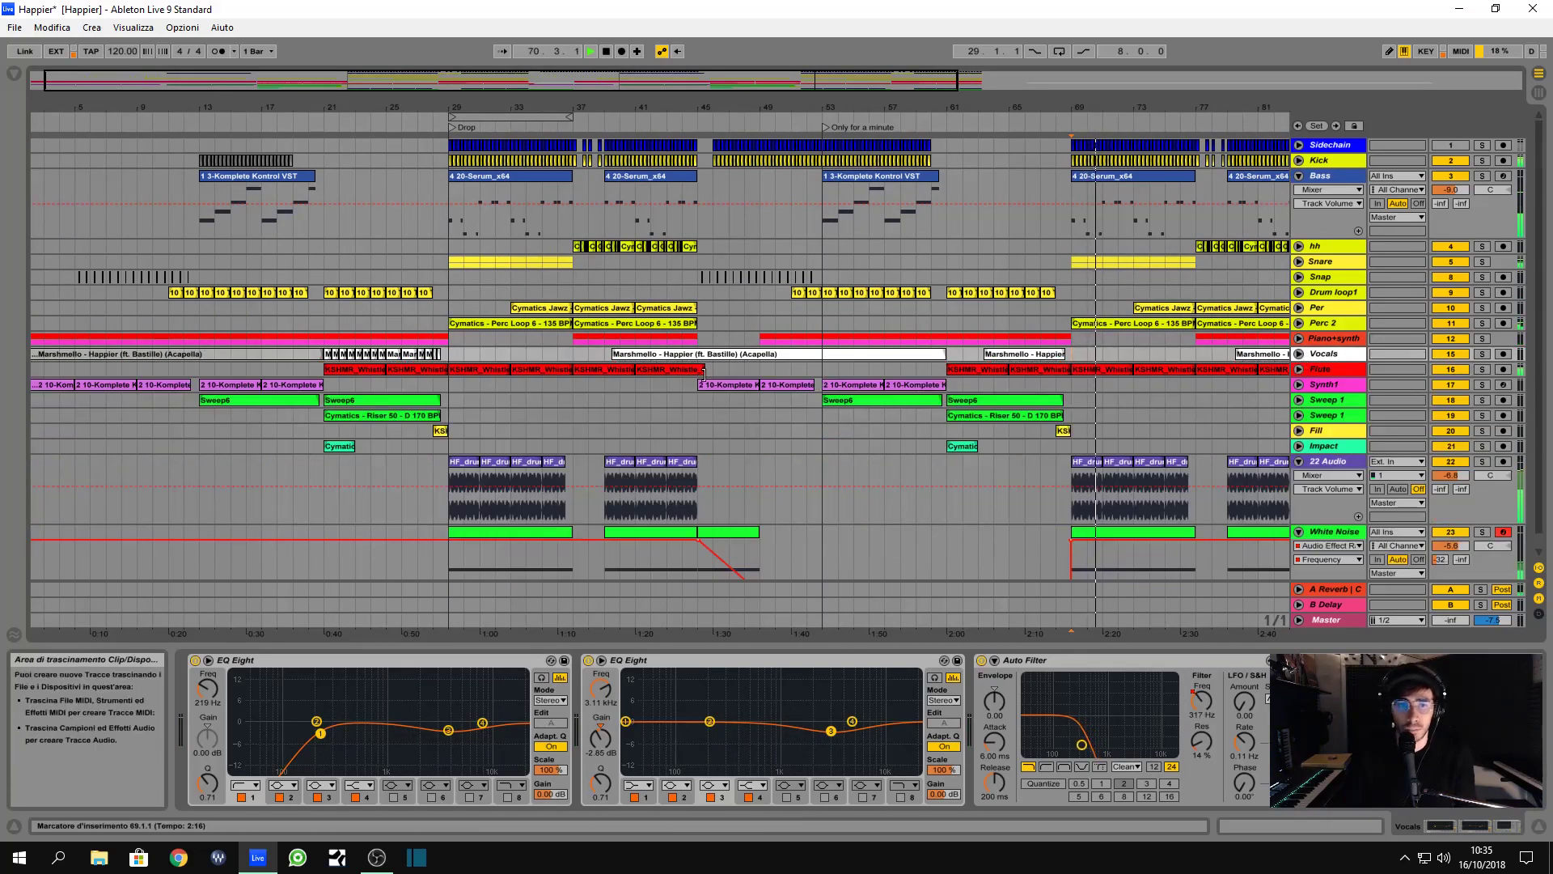
scroll(401, 356, "down", 1)
key("space")
left_click(484, 516)
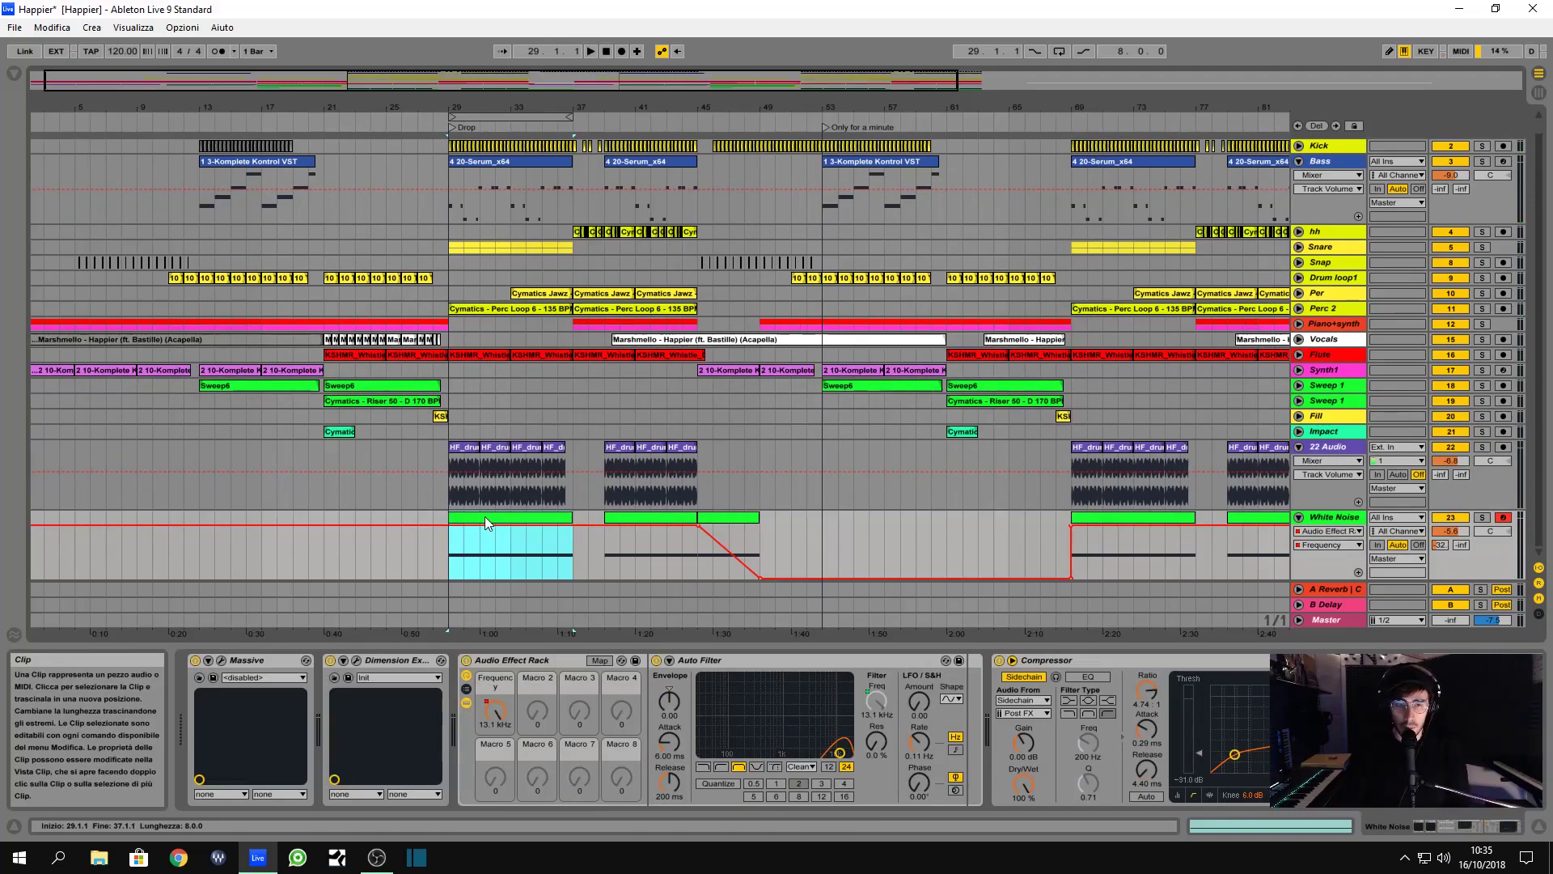
- Play from bar 29 past bar 38 to check the noise sits only in later sections
left_click(444, 498)
key("space")
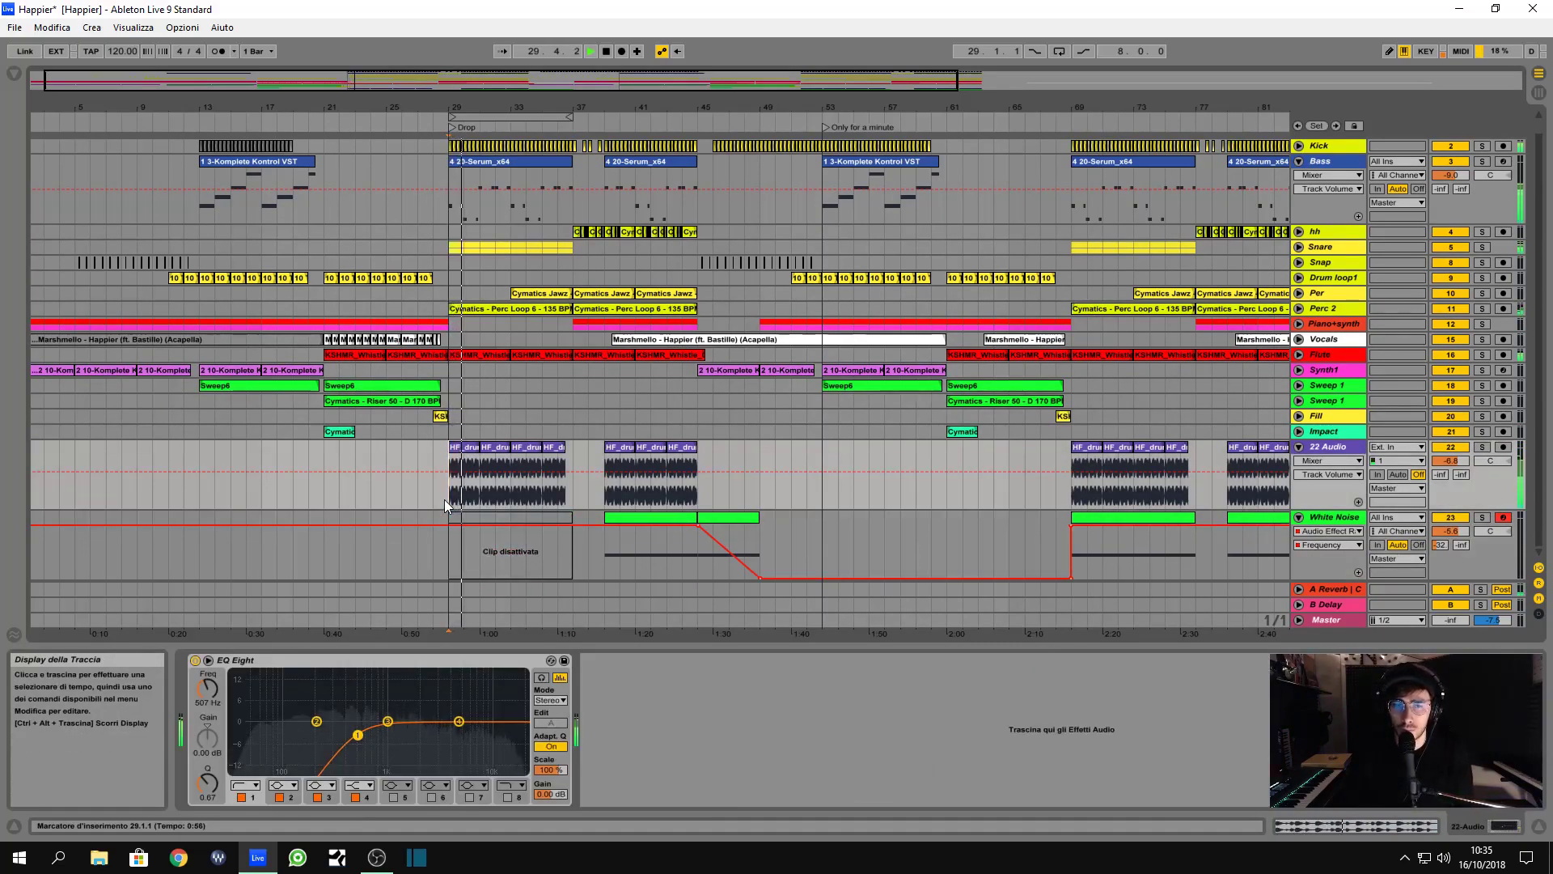
left_click(589, 497)
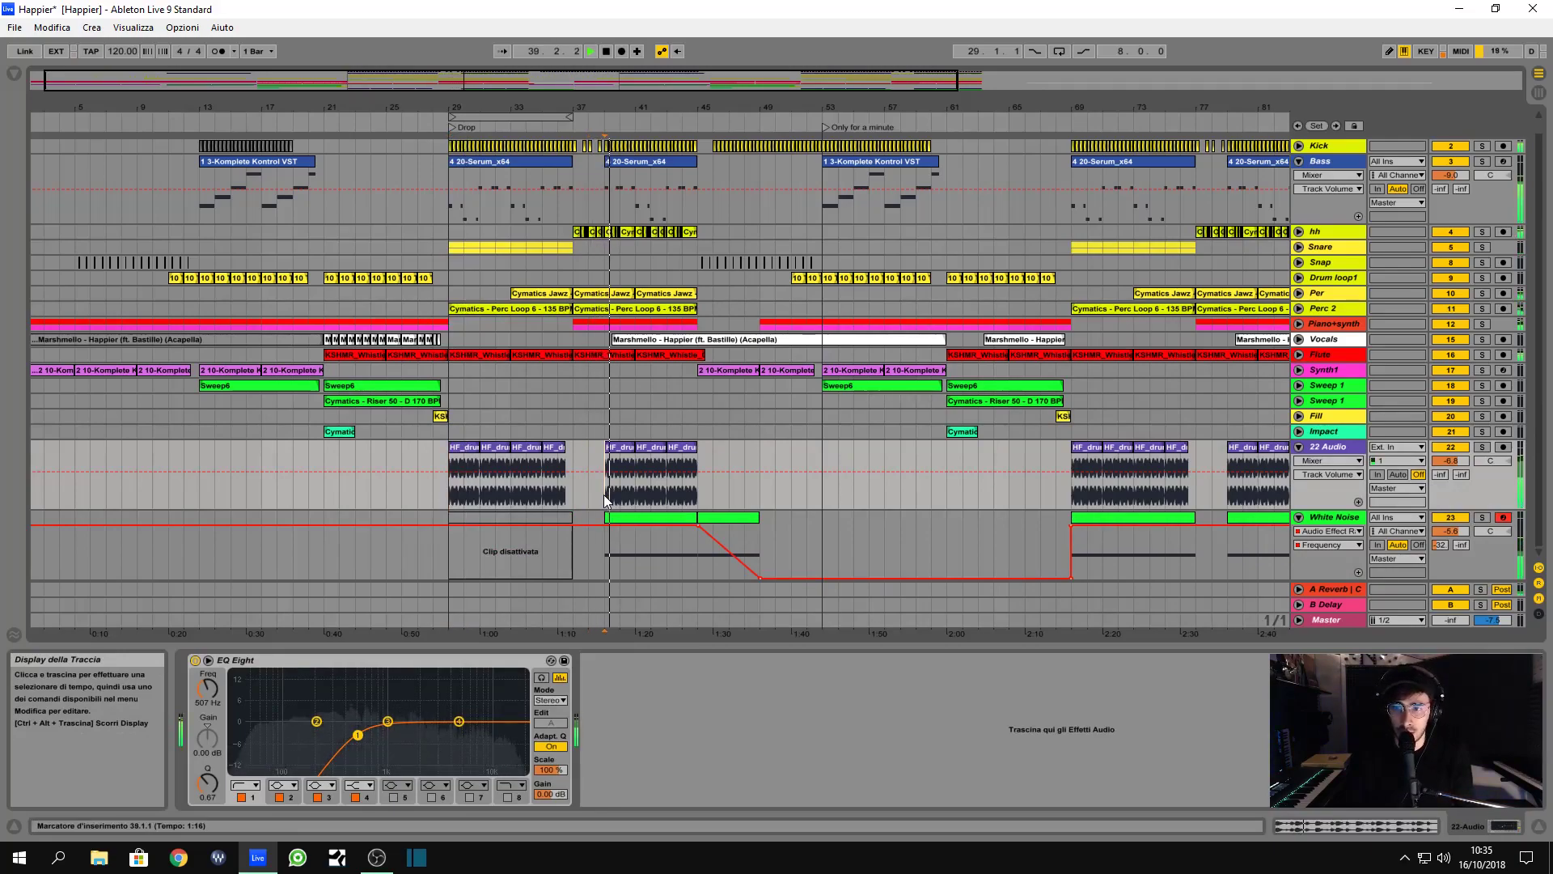
left_click(642, 522)
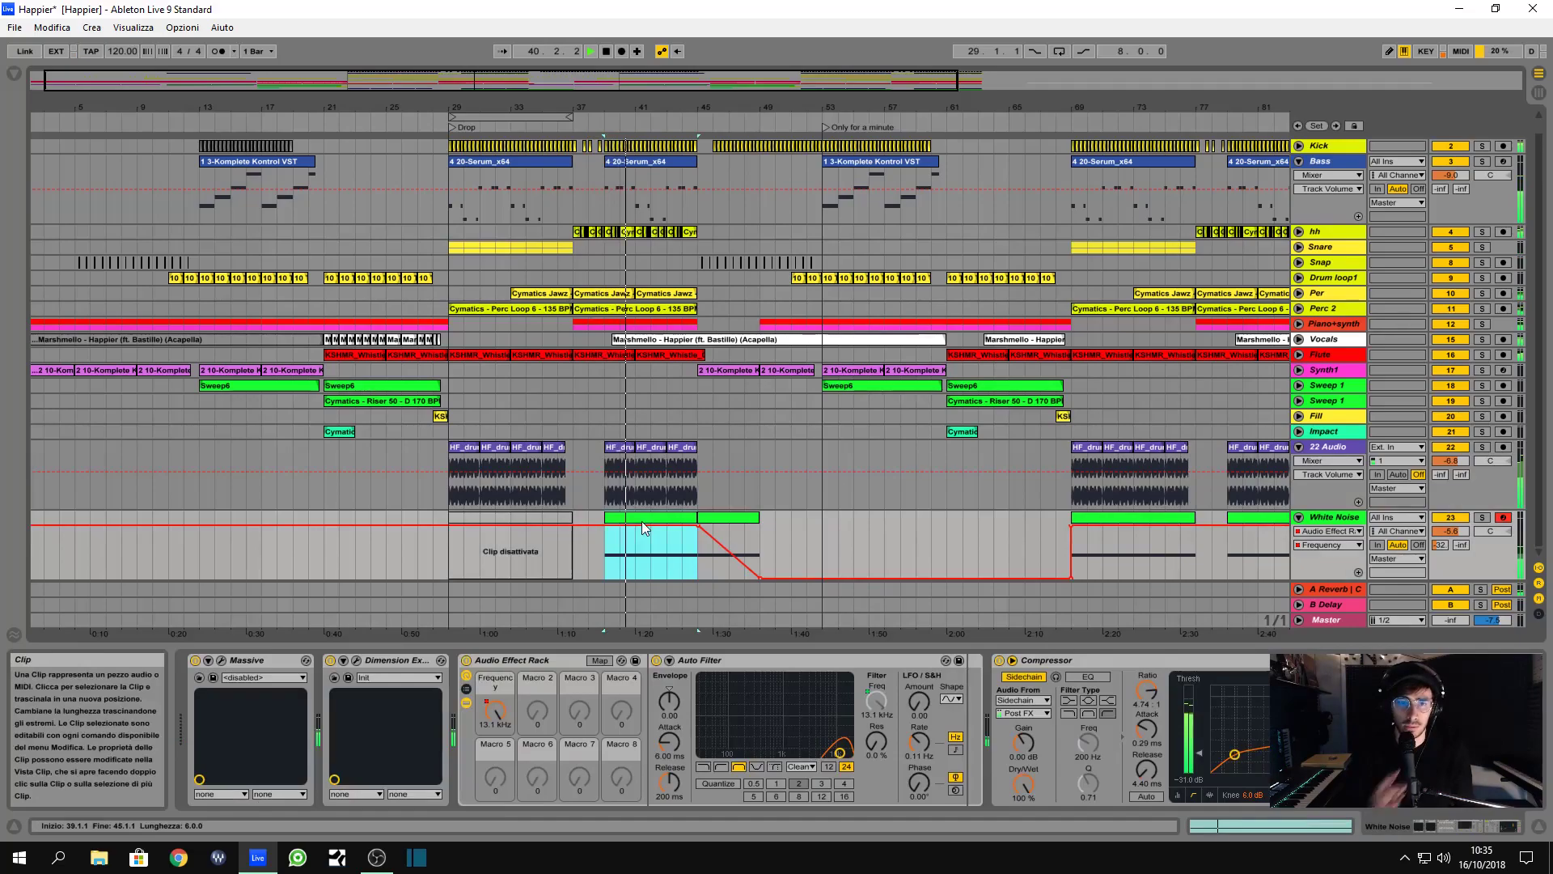
key("space")
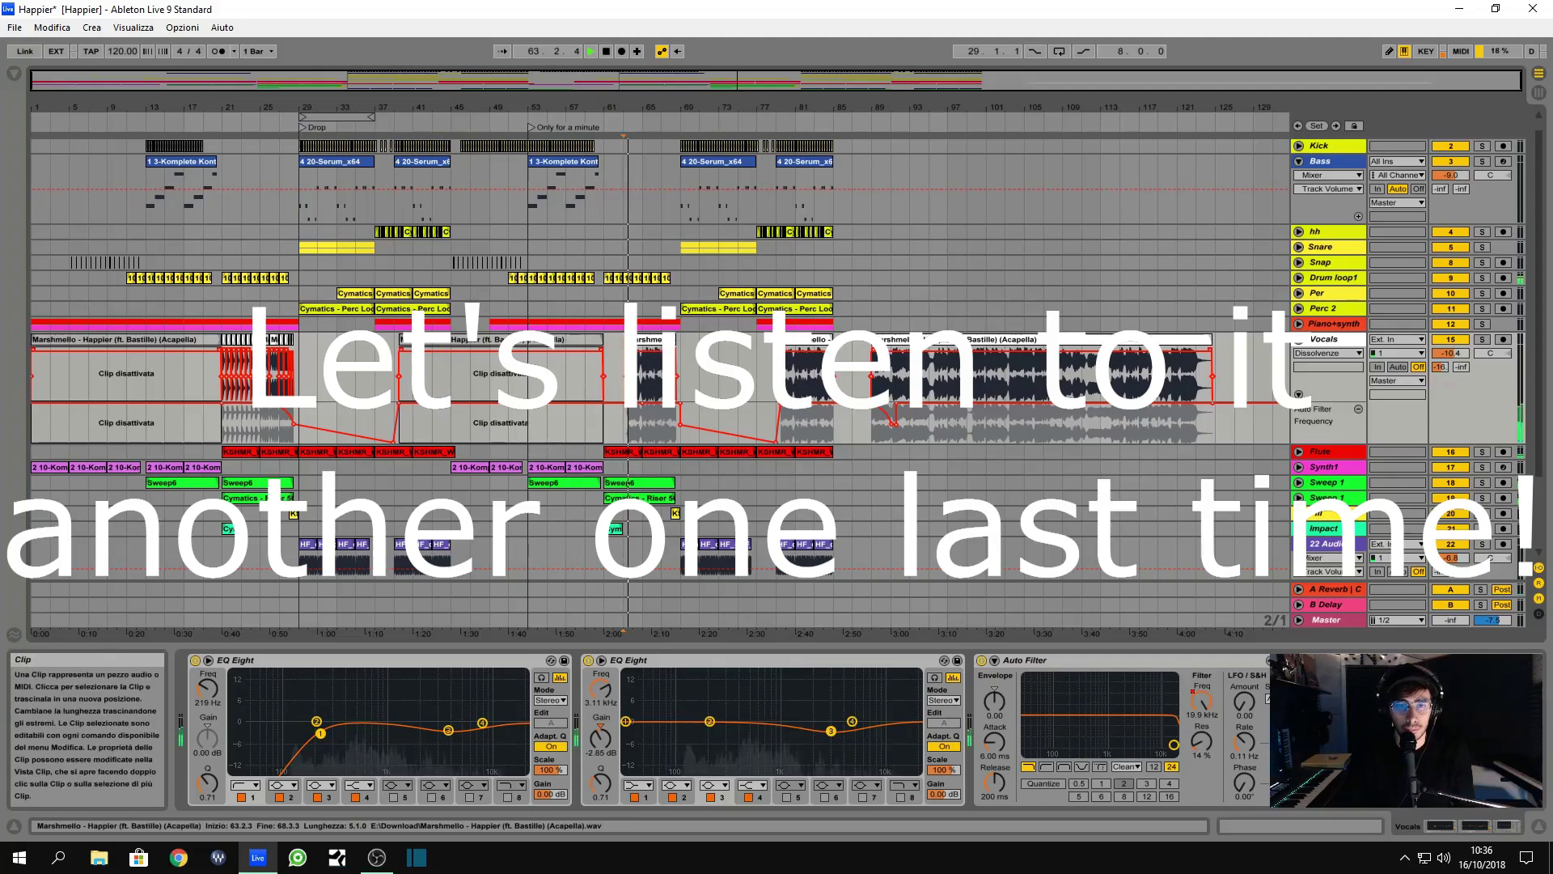
- Deactivate the acapella piece from 63.2.3 to 68.3.3 and fold the Vocals lane
key("0")
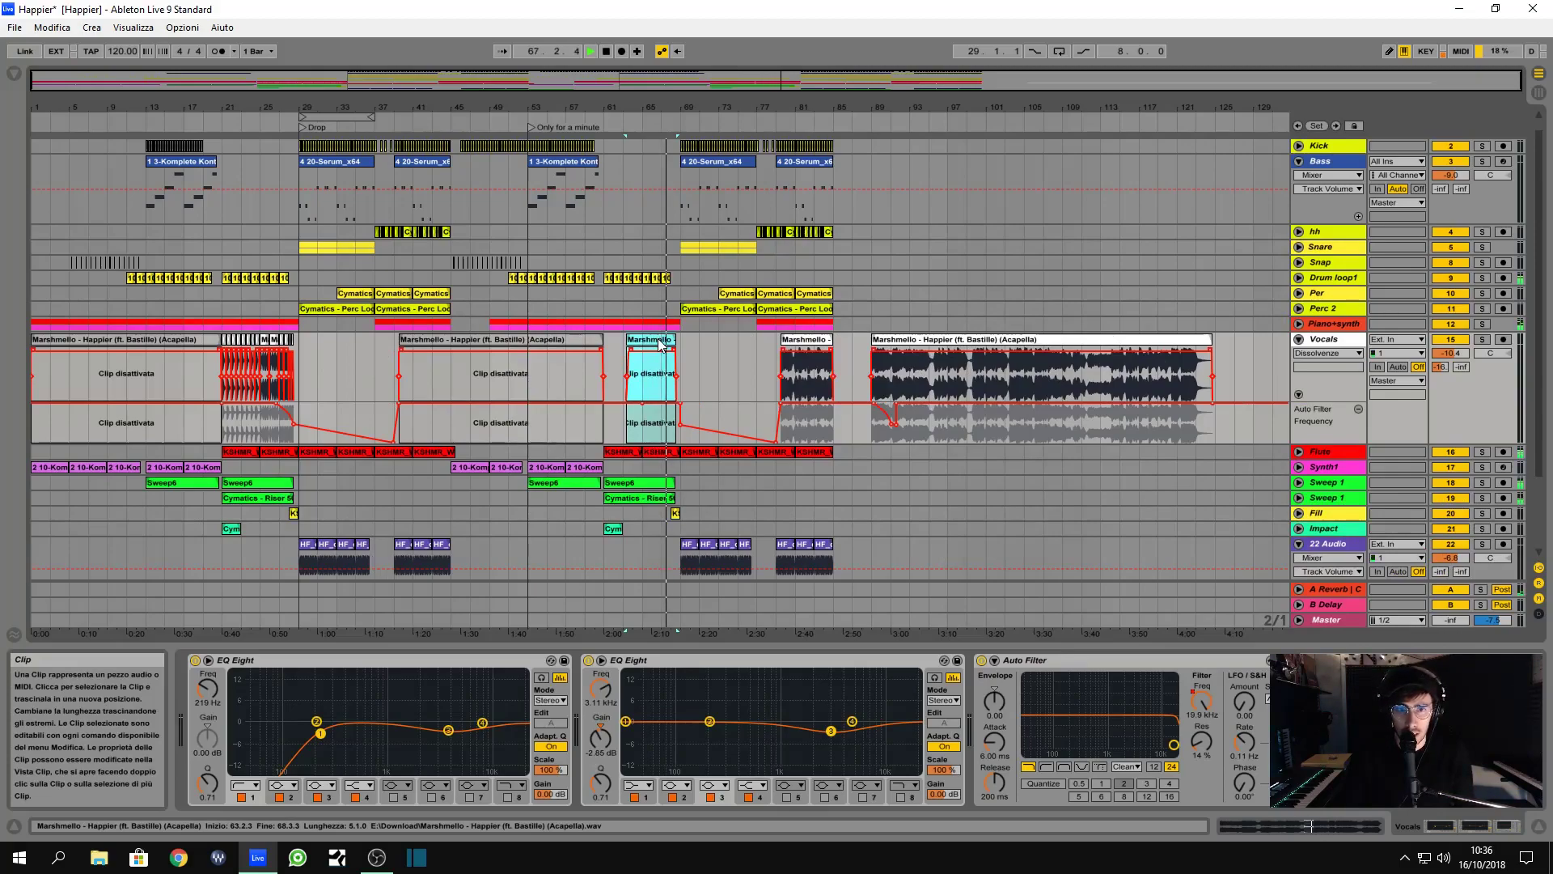
left_click(1298, 394)
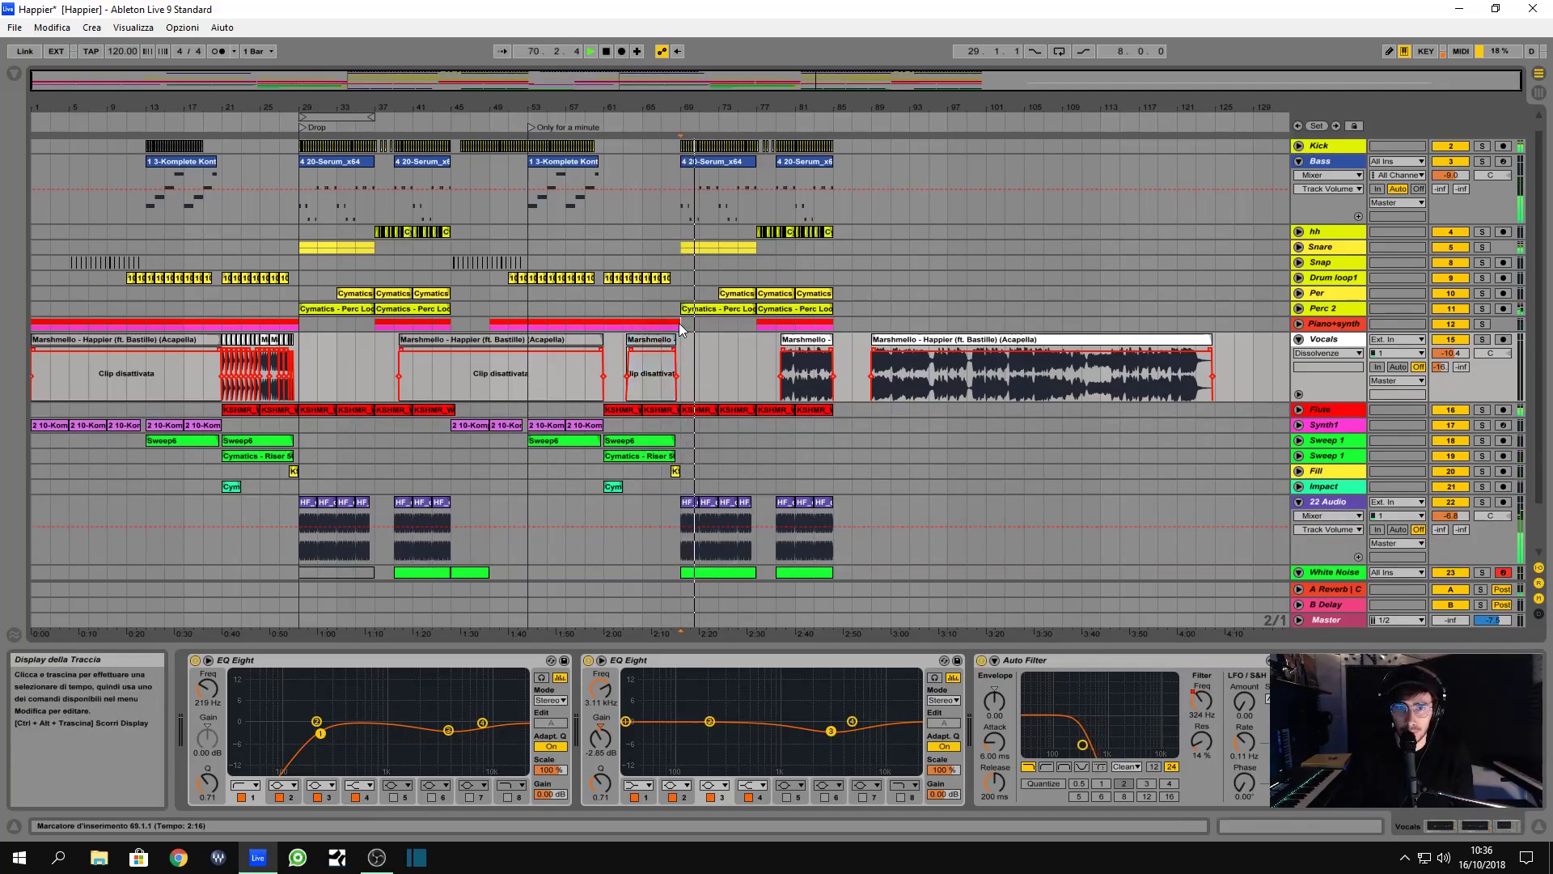
key("Up")
- Fold the Vocals, 22 Audio and White Noise tracks to one row and save the project
left_click(1299, 339)
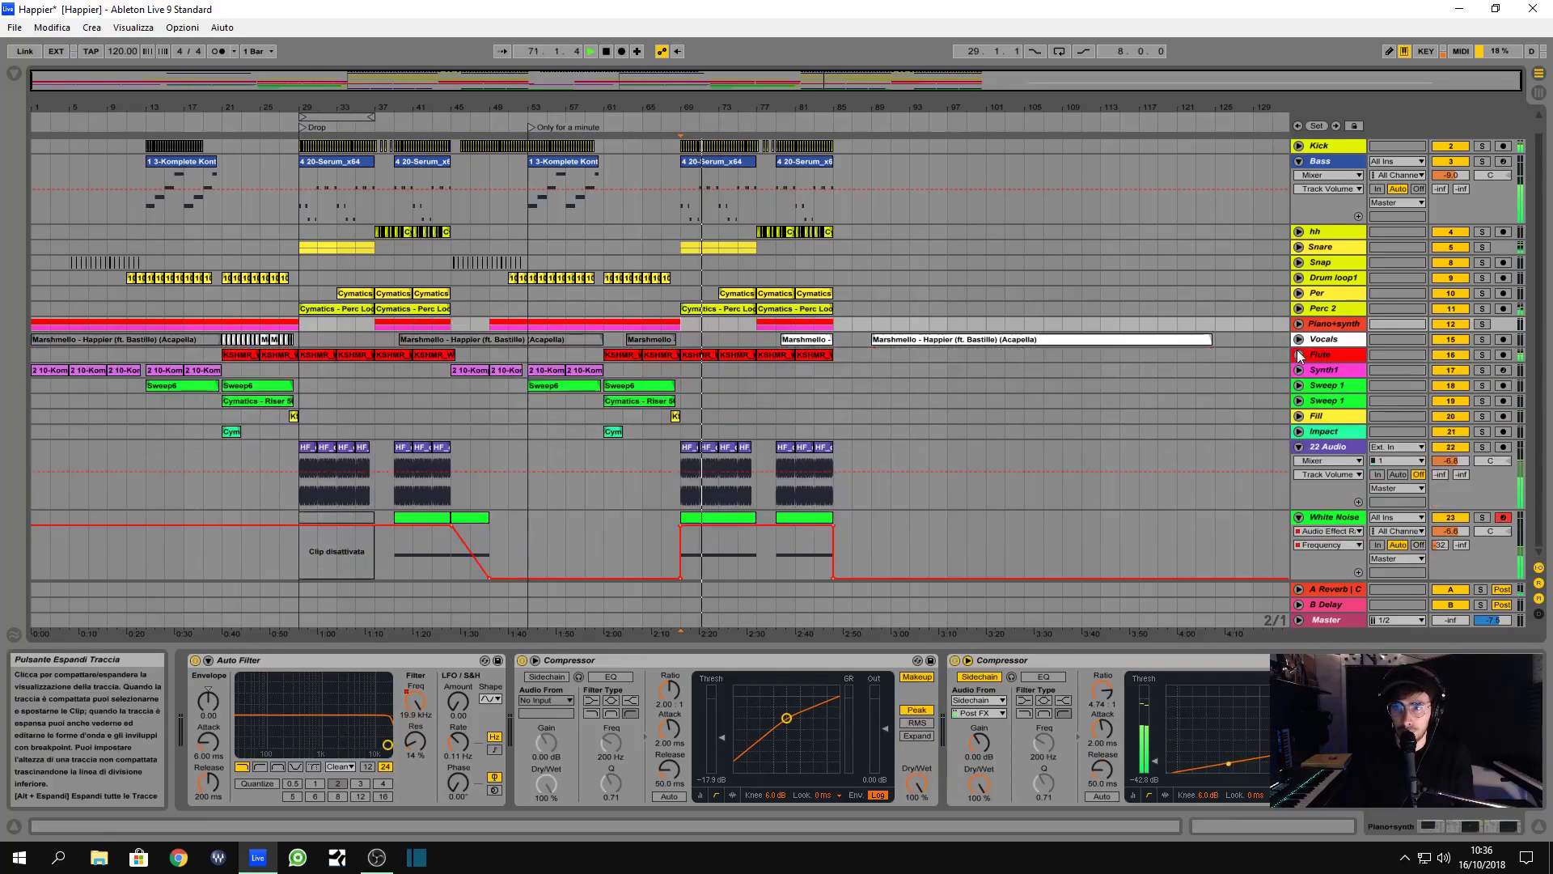
left_click(1298, 446)
left_click(1298, 477)
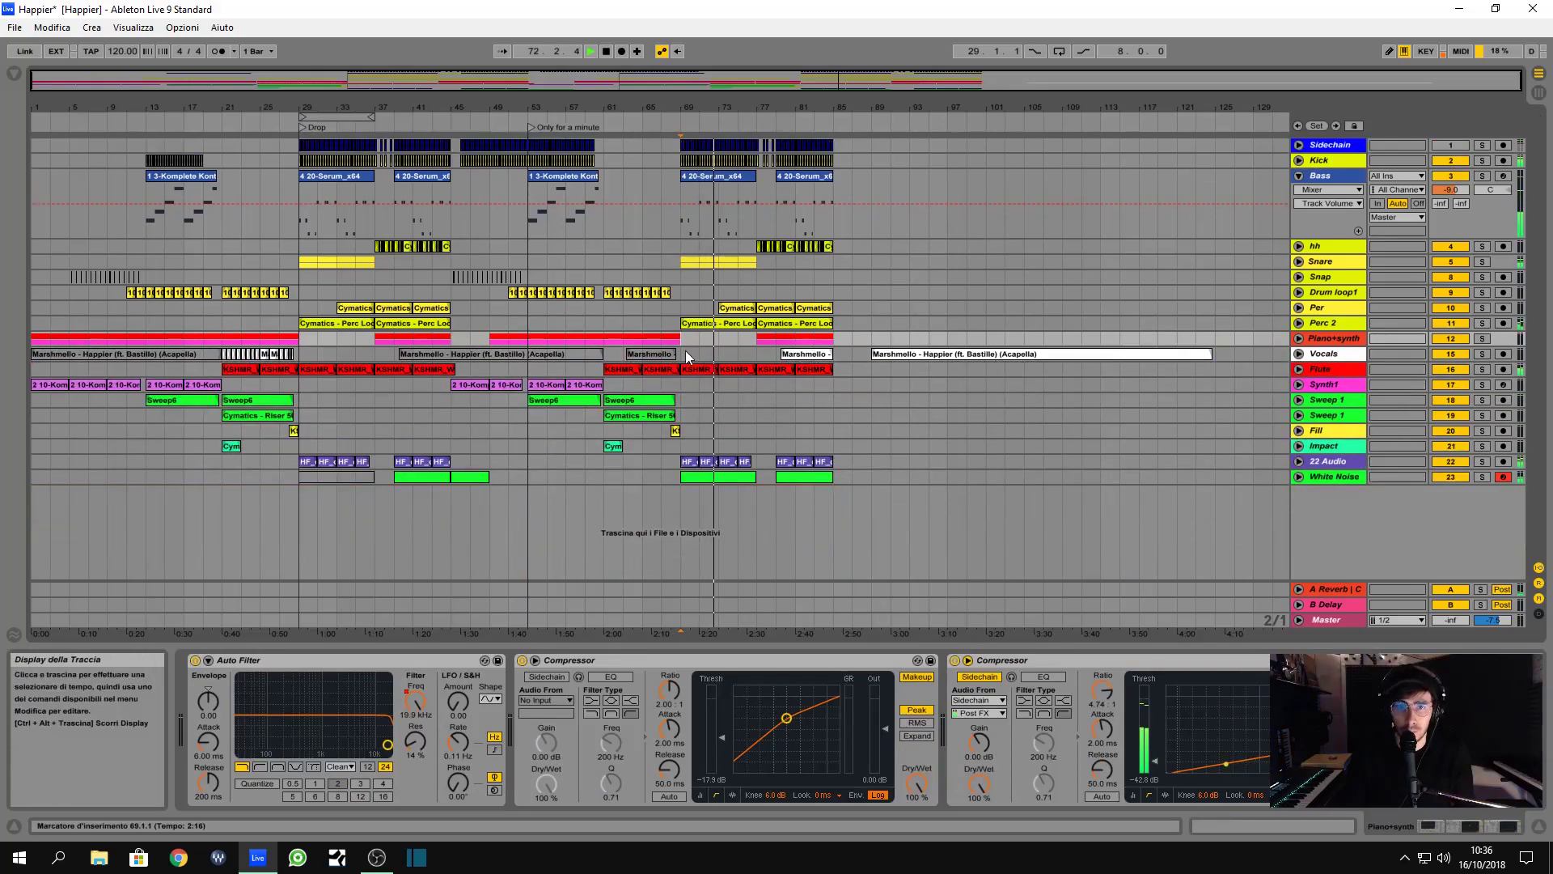
left_click(682, 263)
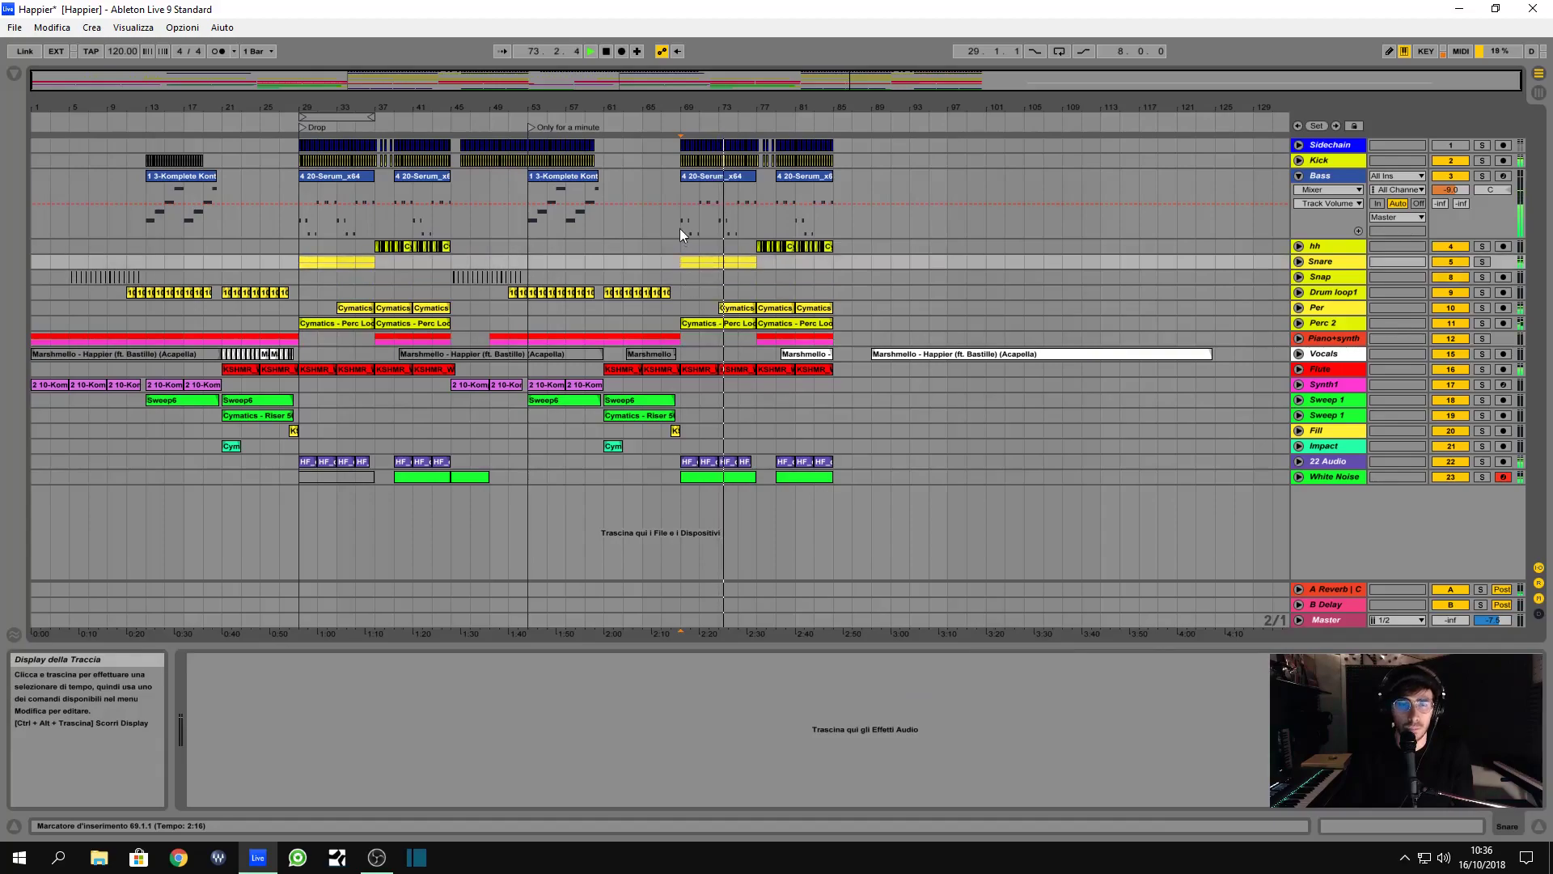
key("ctrl+s")
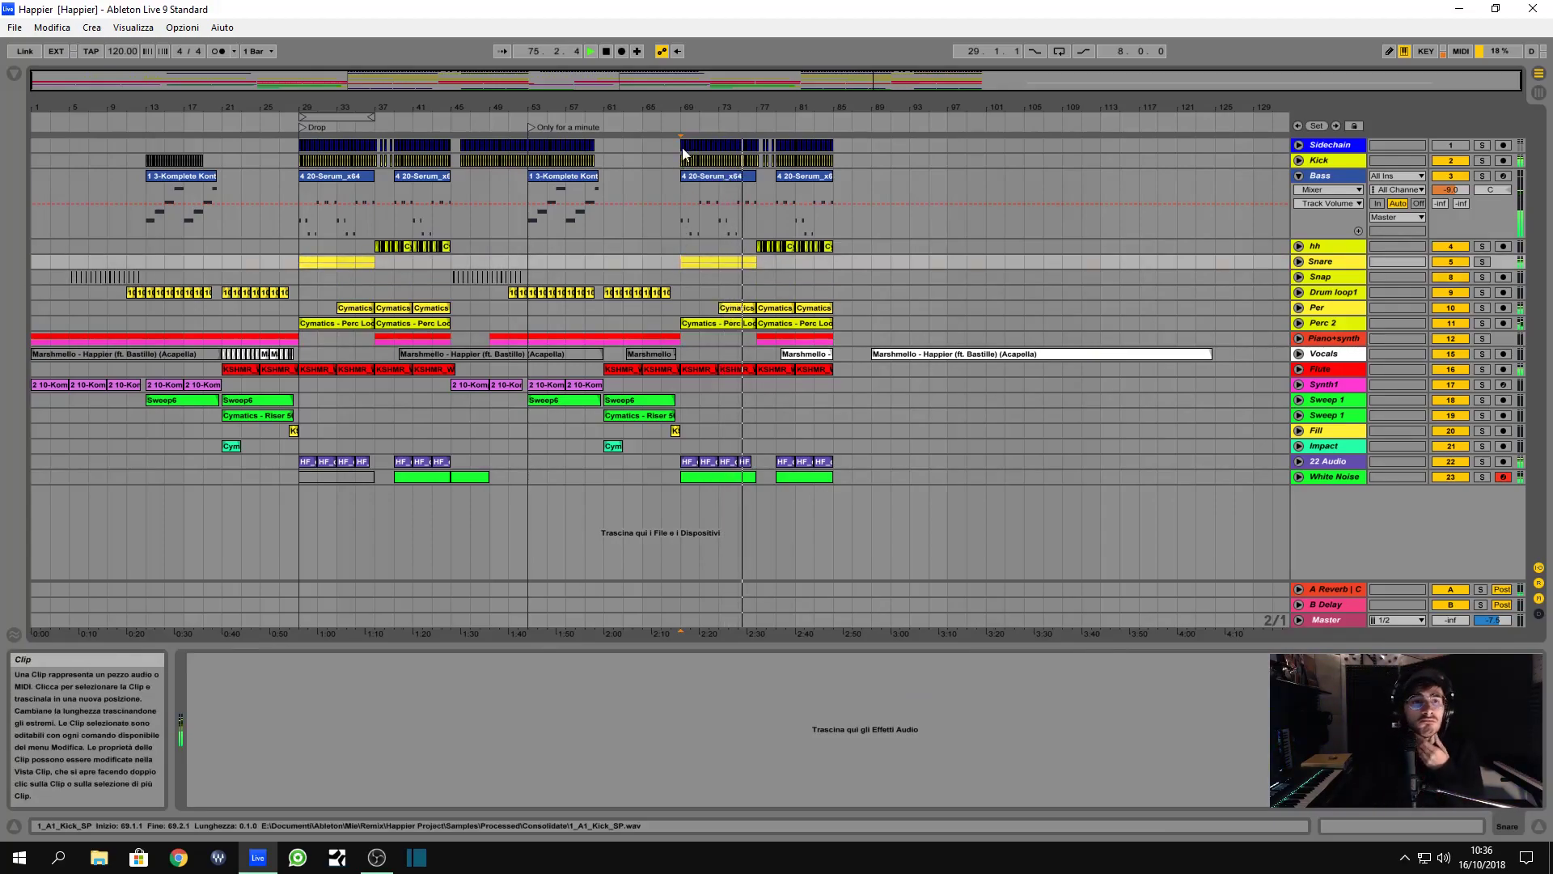
- Delete the trailing Happier acapella clip beyond bar 85 on the Vocals track
left_click(760, 146)
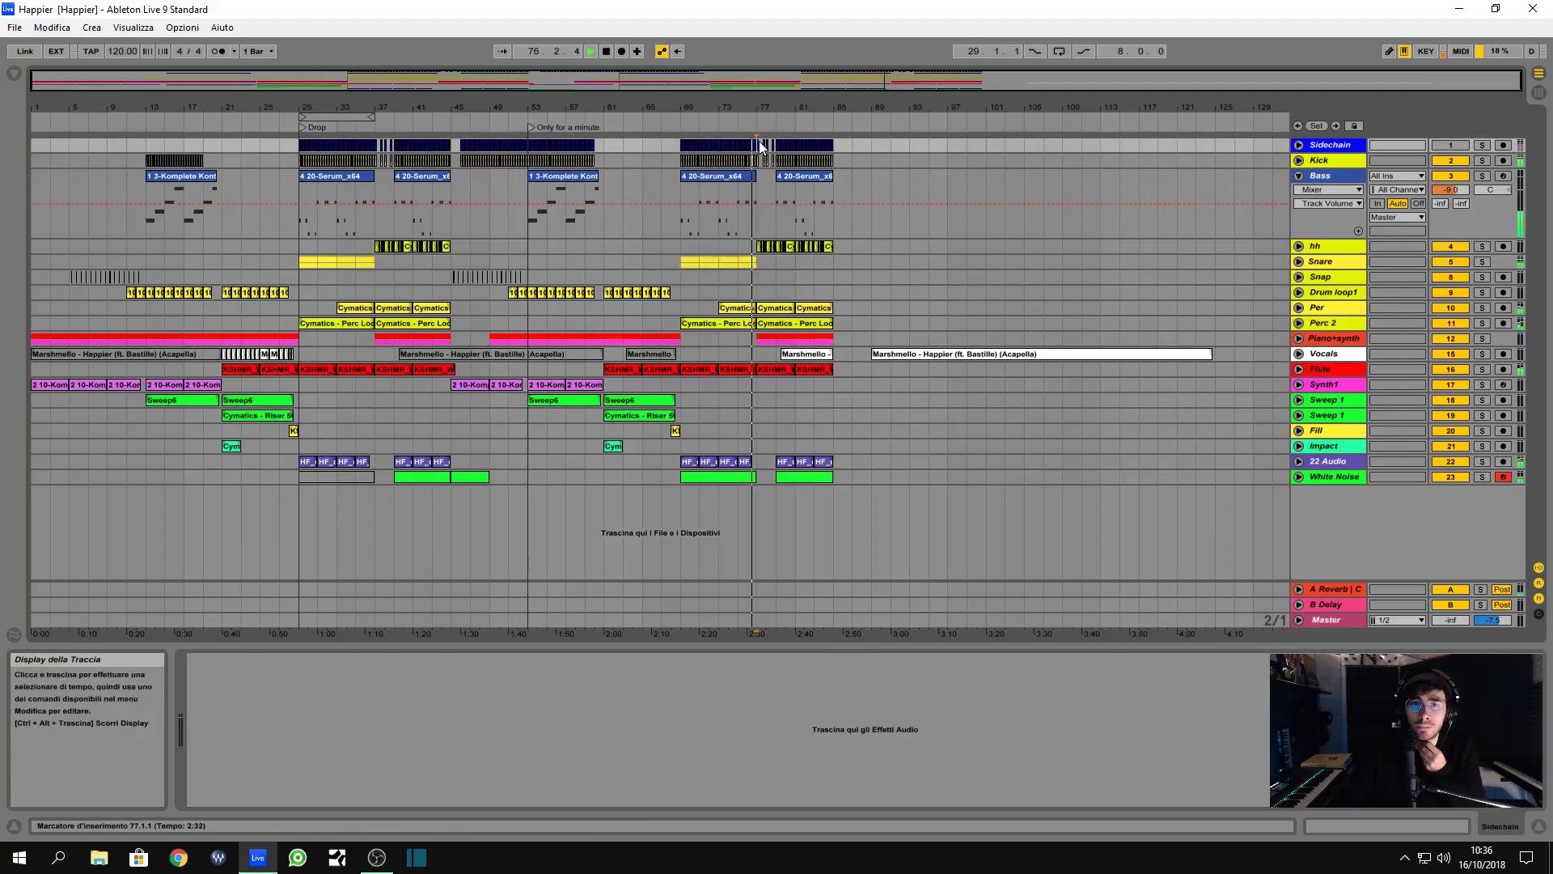
left_click(896, 354)
left_click_drag(896, 354, 1030, 356)
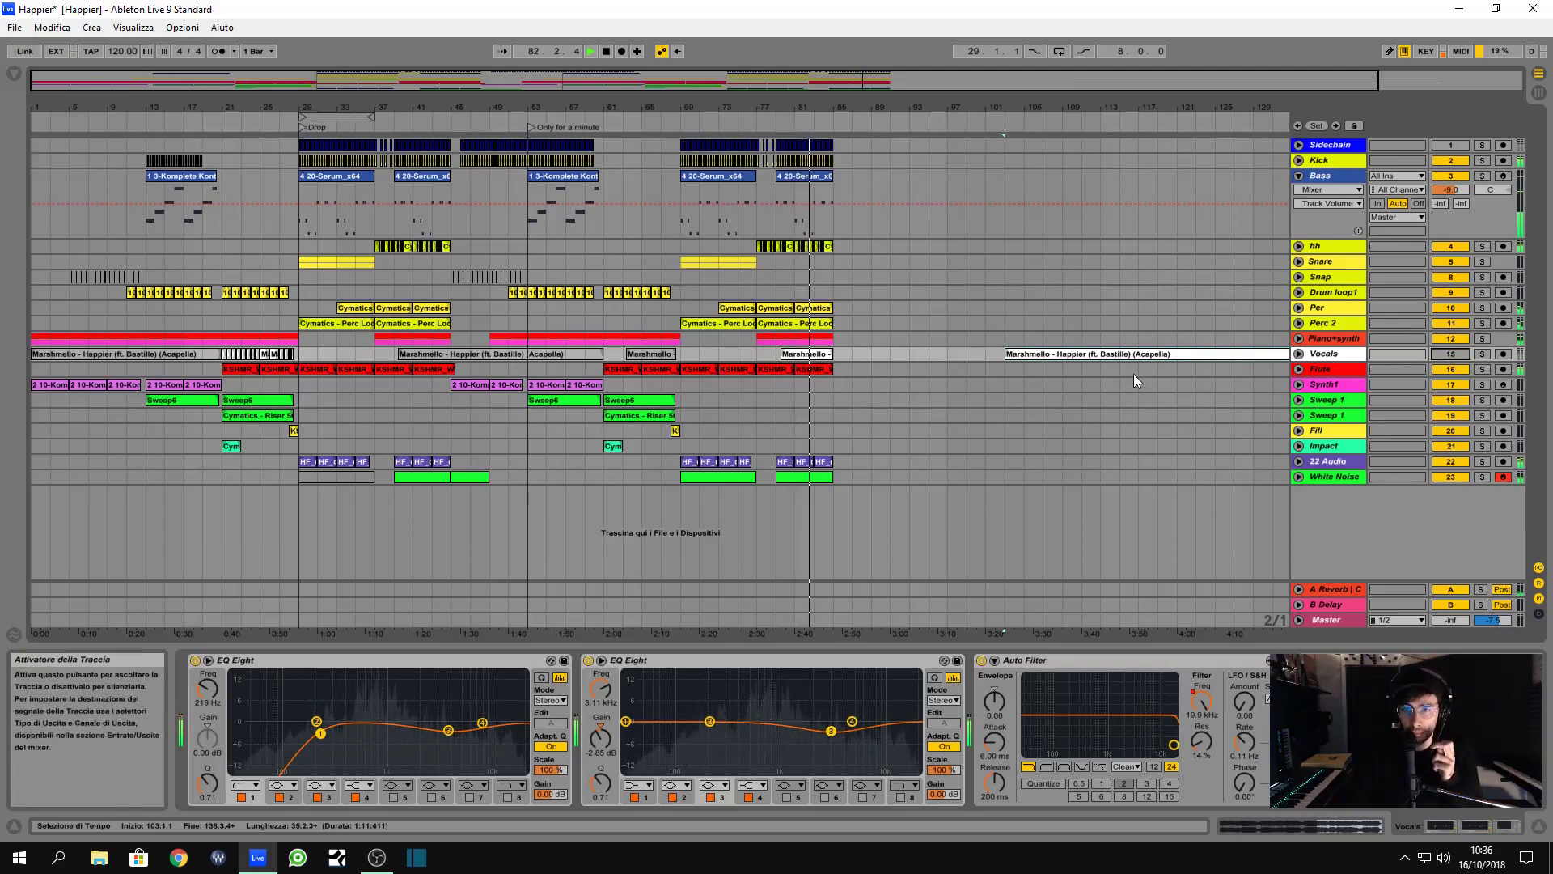
key("Delete")
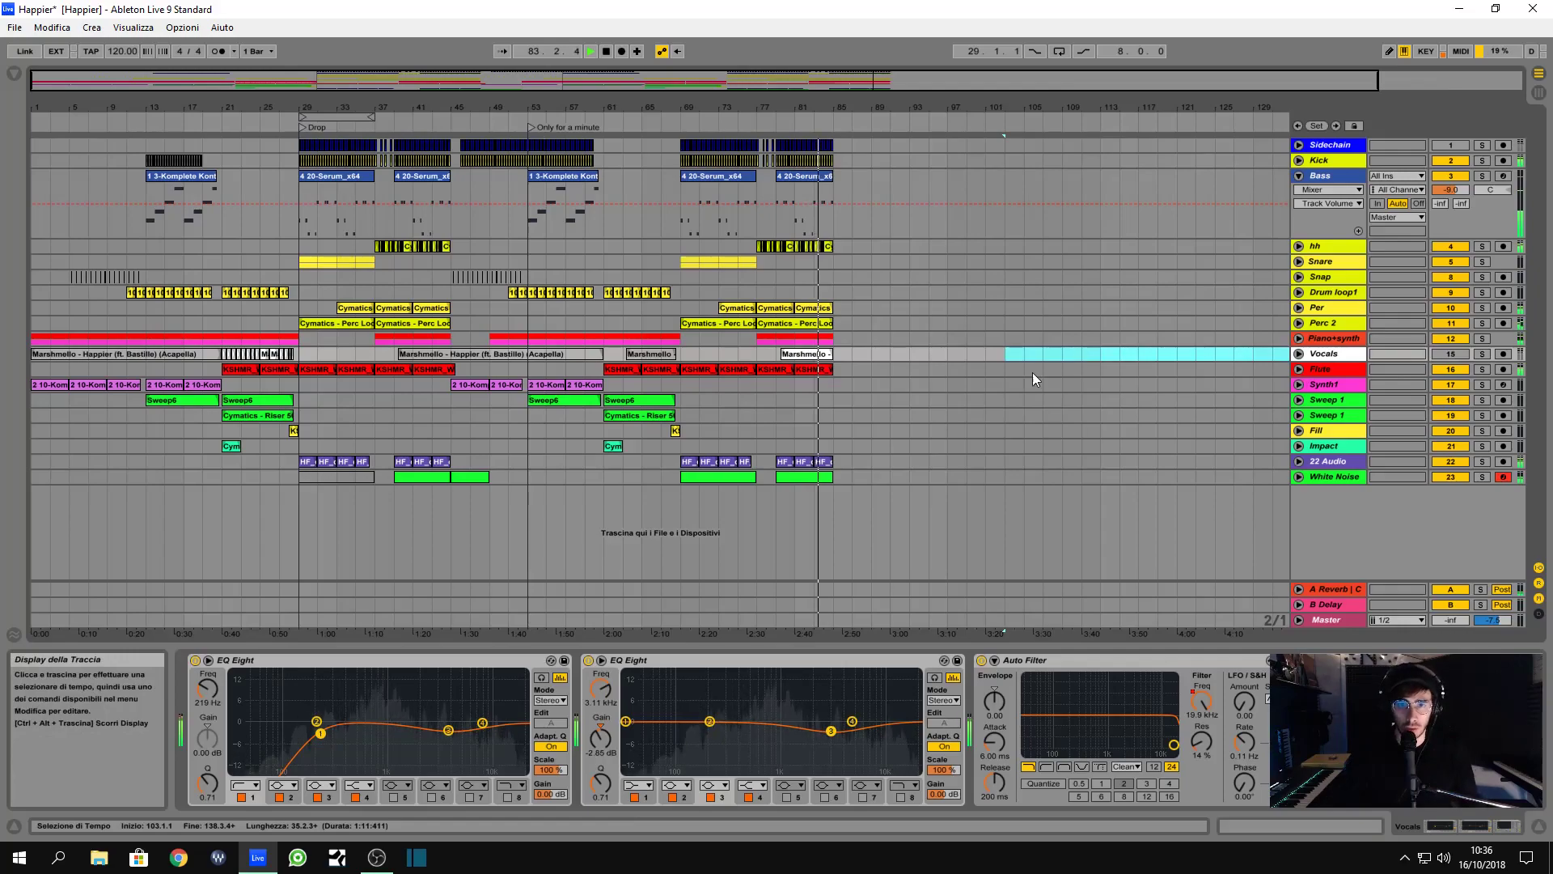
left_click(833, 477)
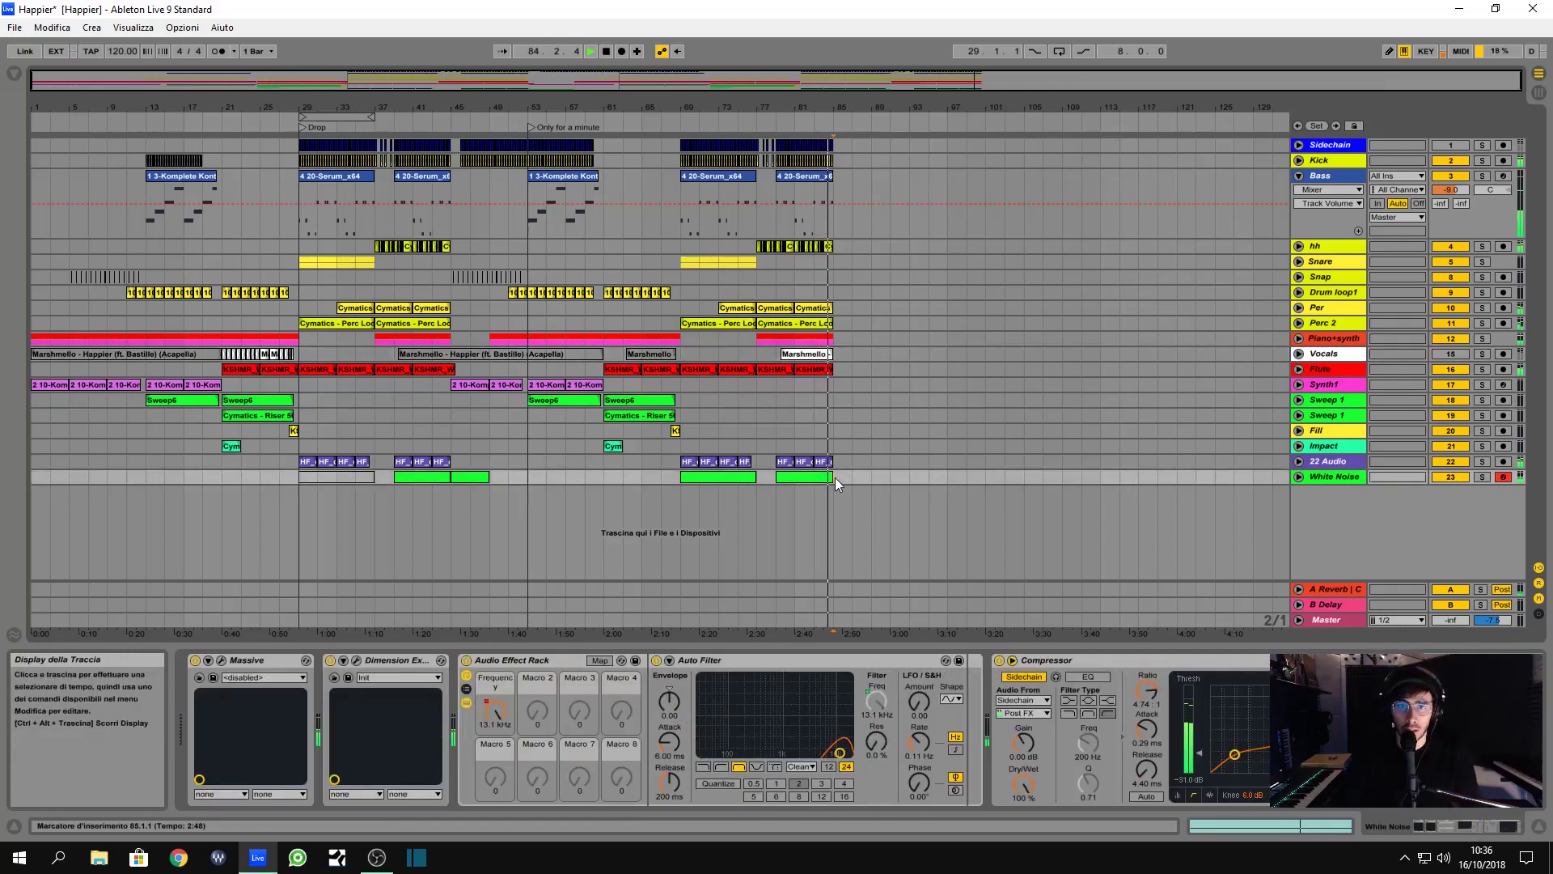